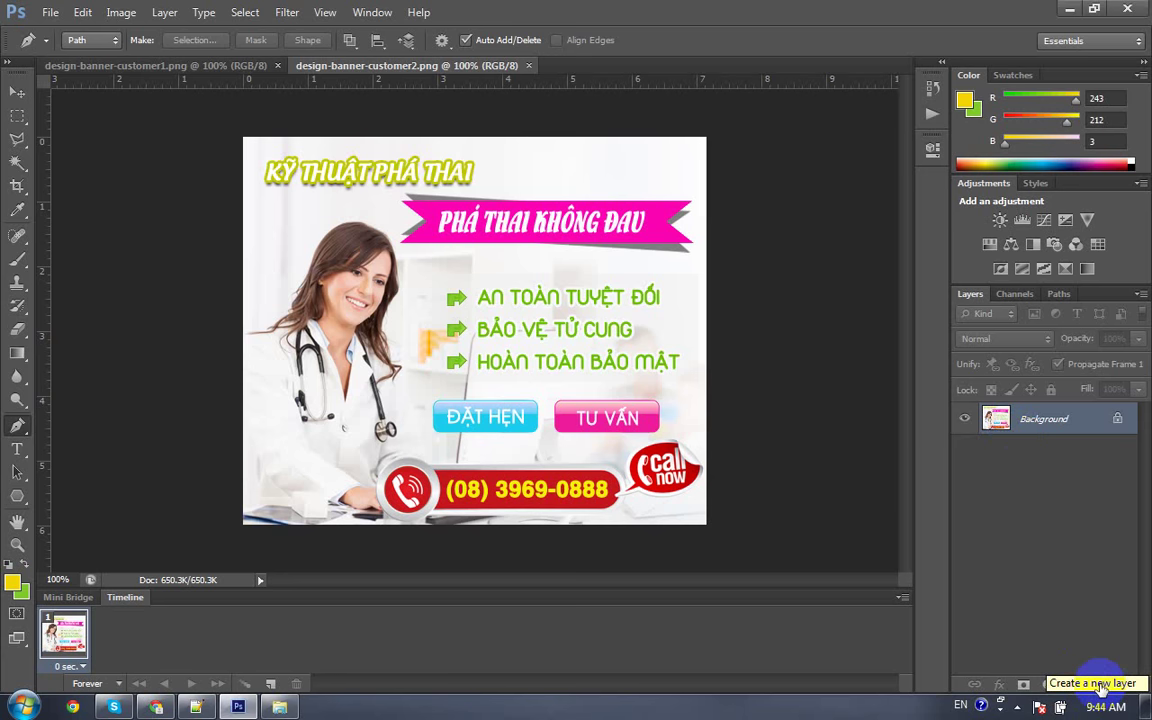
Step: Add a new Layer 1 and turn it solid white by filling, desaturating and brightening with Curves
{"action": "left_click", "coordinate": [1097, 686]}
{"action": "key", "text": "alt+BackSpace"}
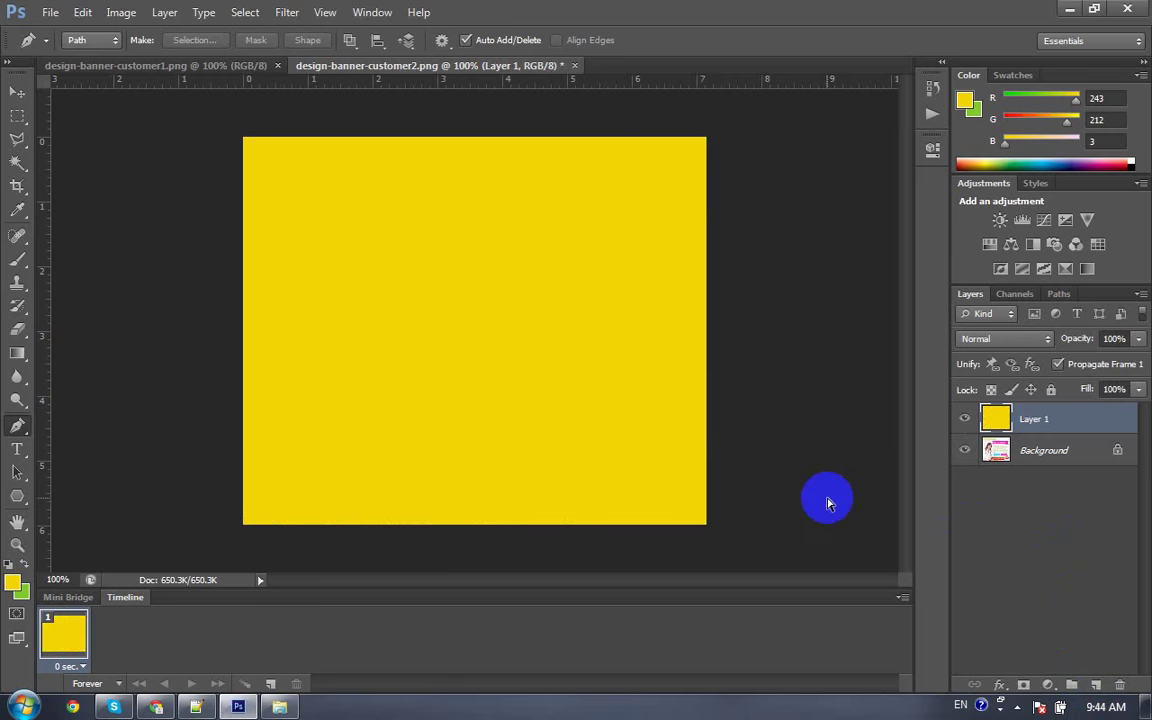
{"action": "key", "text": "ctrl+shift+u"}
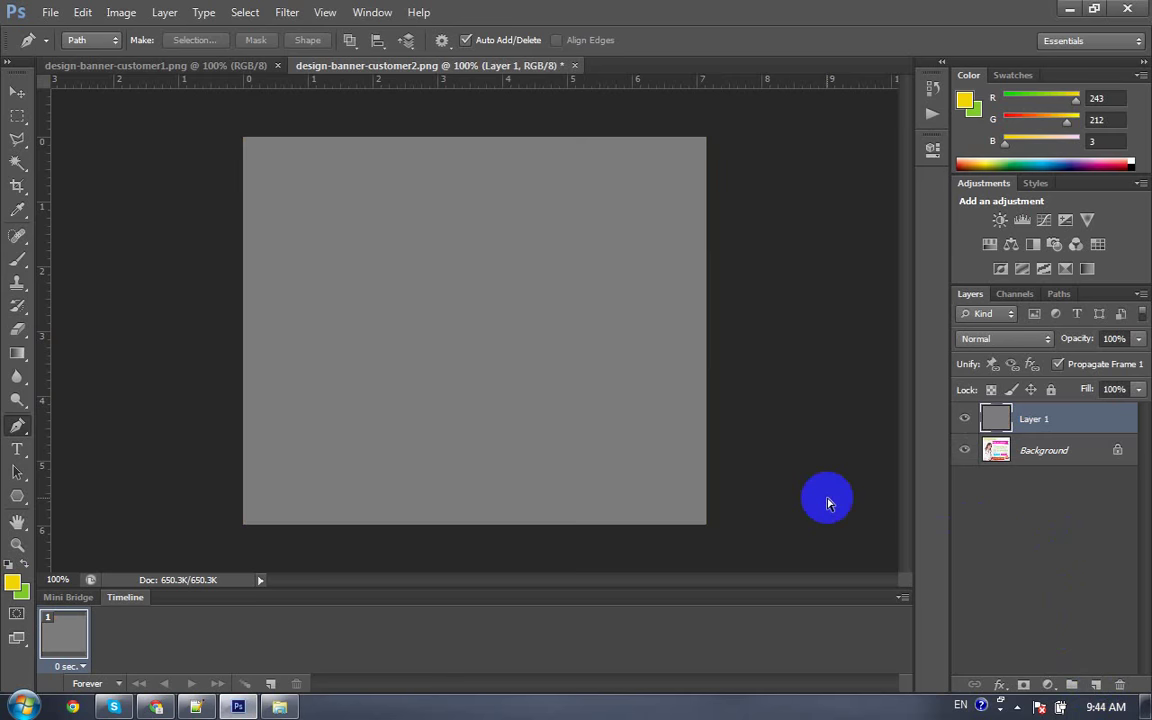
{"action": "key", "text": "ctrl+m"}
{"action": "left_click_drag", "start_coordinate": [548, 290], "coordinate": [474, 224]}
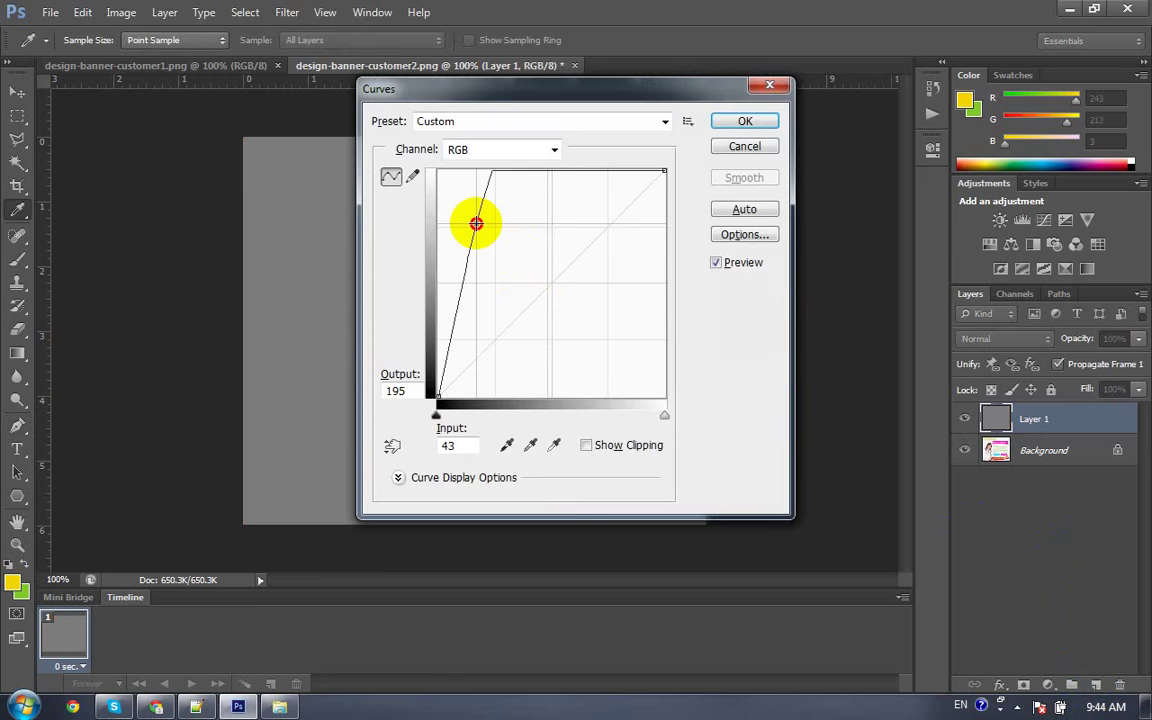
{"action": "key", "text": "p"}
{"action": "key", "text": "Return"}
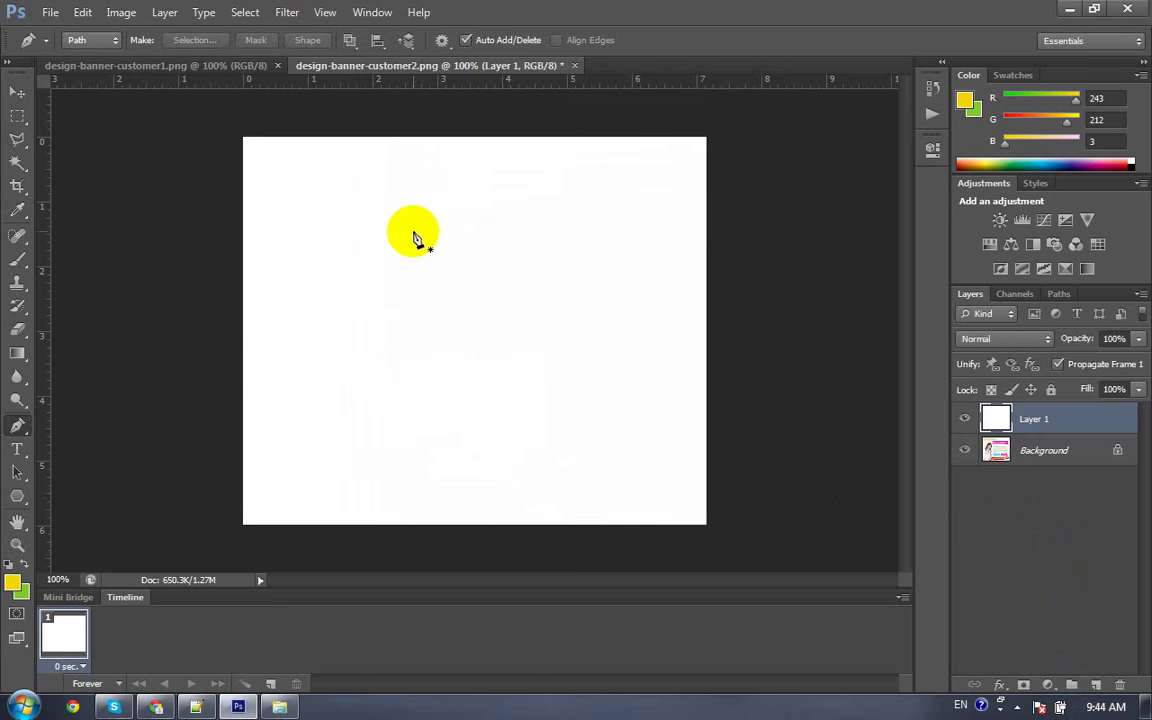
{"action": "left_click", "coordinate": [17, 447]}
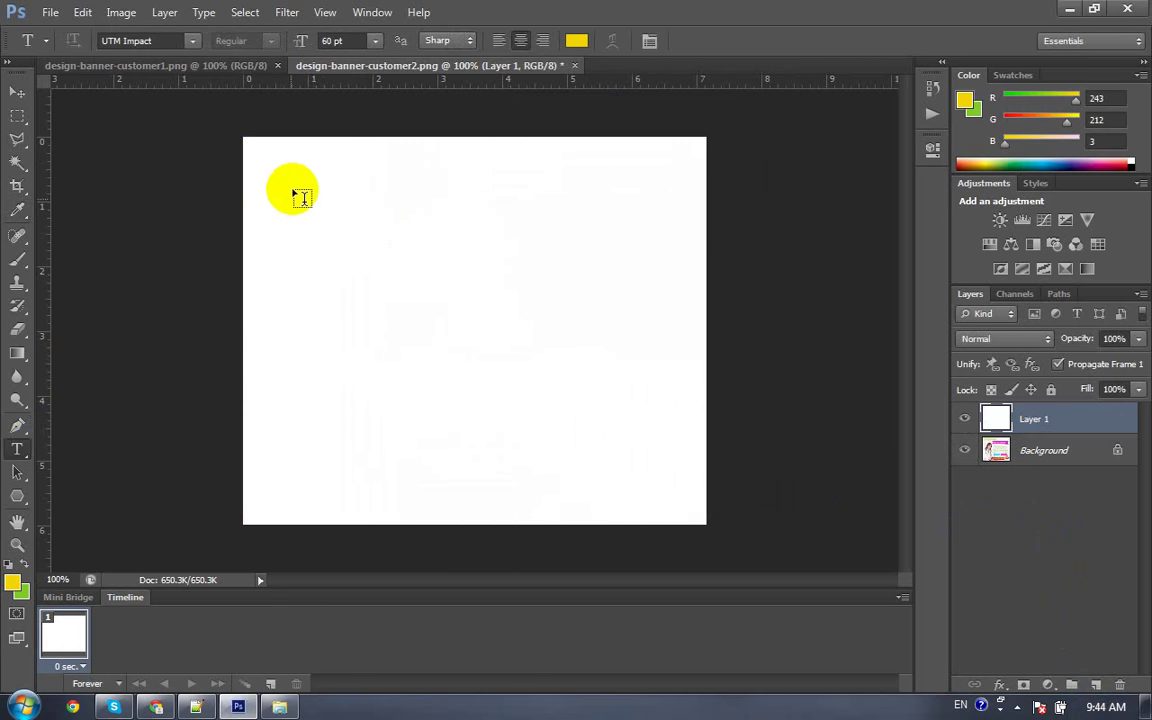
{"action": "left_click", "coordinate": [292, 185]}
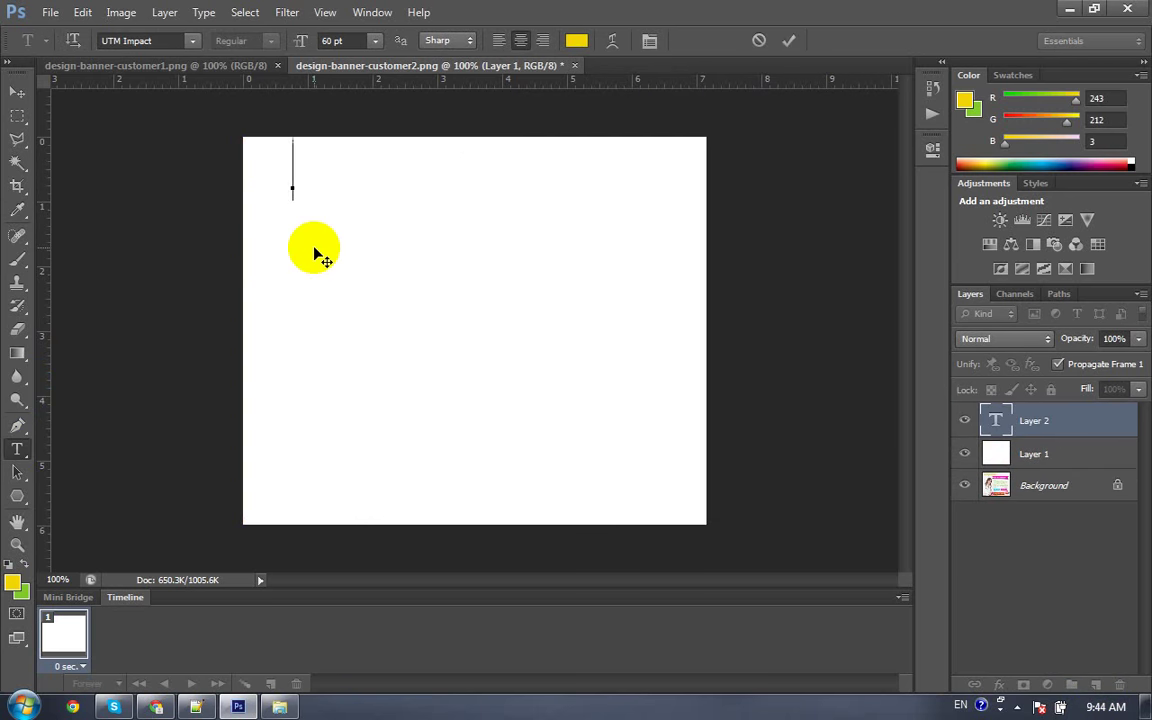
{"action": "type", "text": "HUOWN"}
{"action": "key", "text": "ctrl+a"}
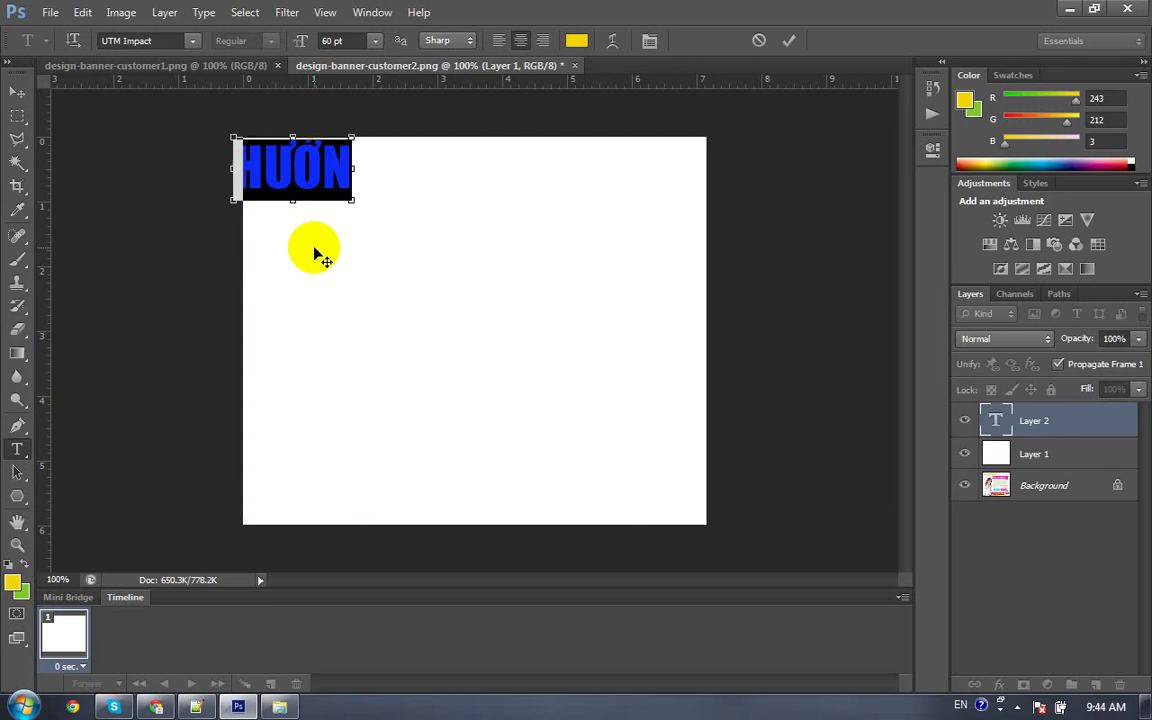
{"action": "left_click", "coordinate": [375, 41]}
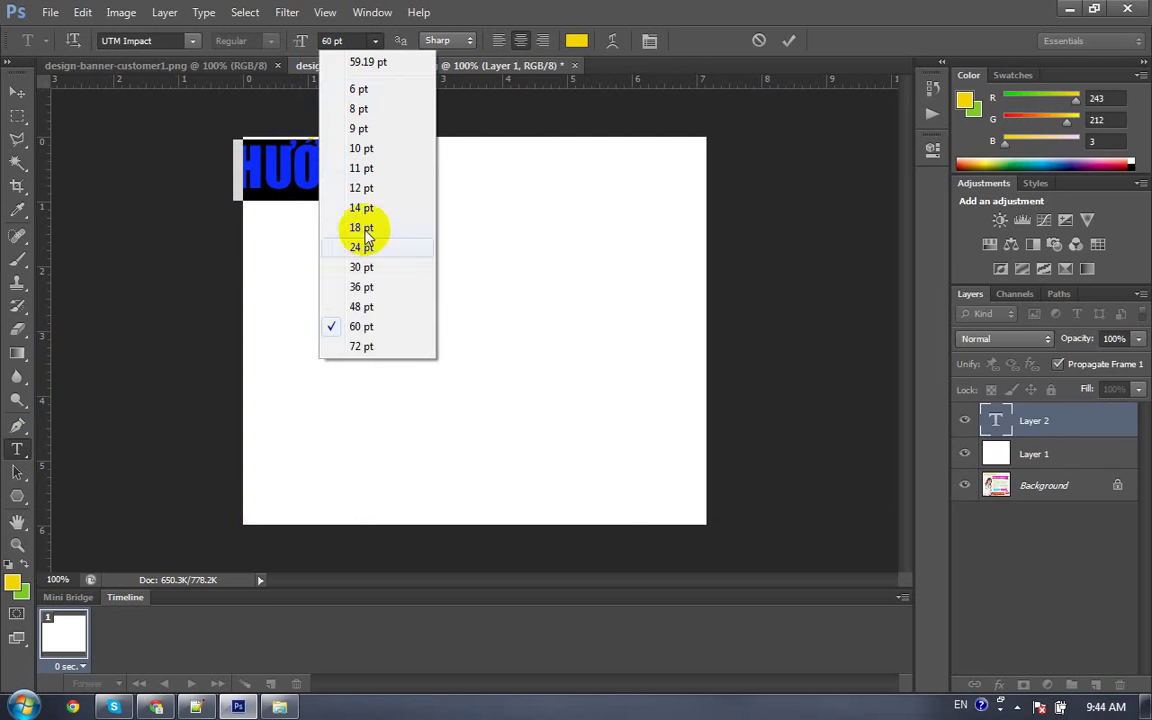
{"action": "left_click", "coordinate": [367, 209]}
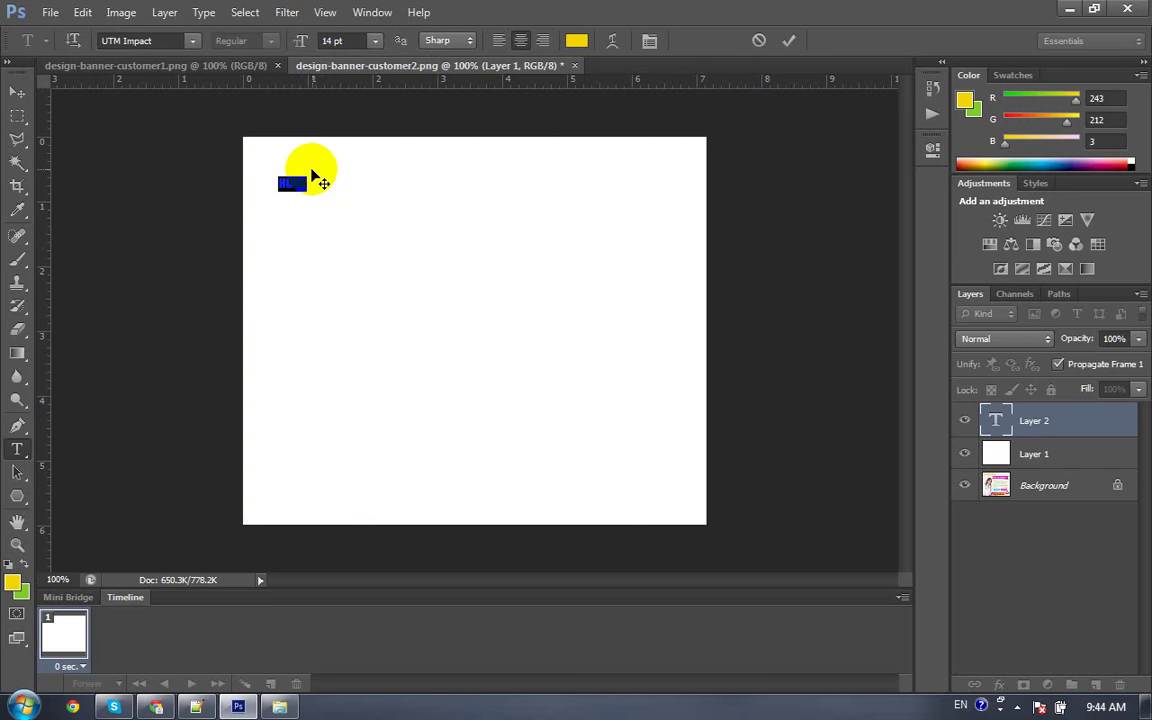
{"action": "left_click", "coordinate": [373, 42]}
{"action": "left_click", "coordinate": [358, 247]}
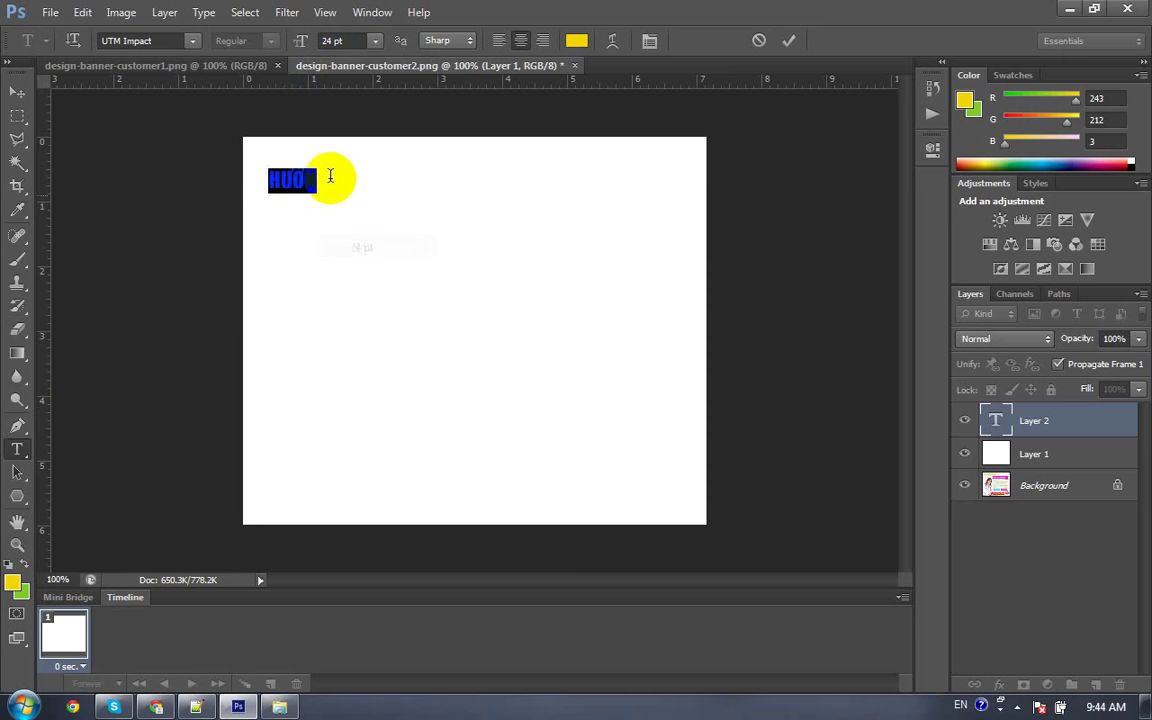
{"action": "left_click", "coordinate": [310, 182]}
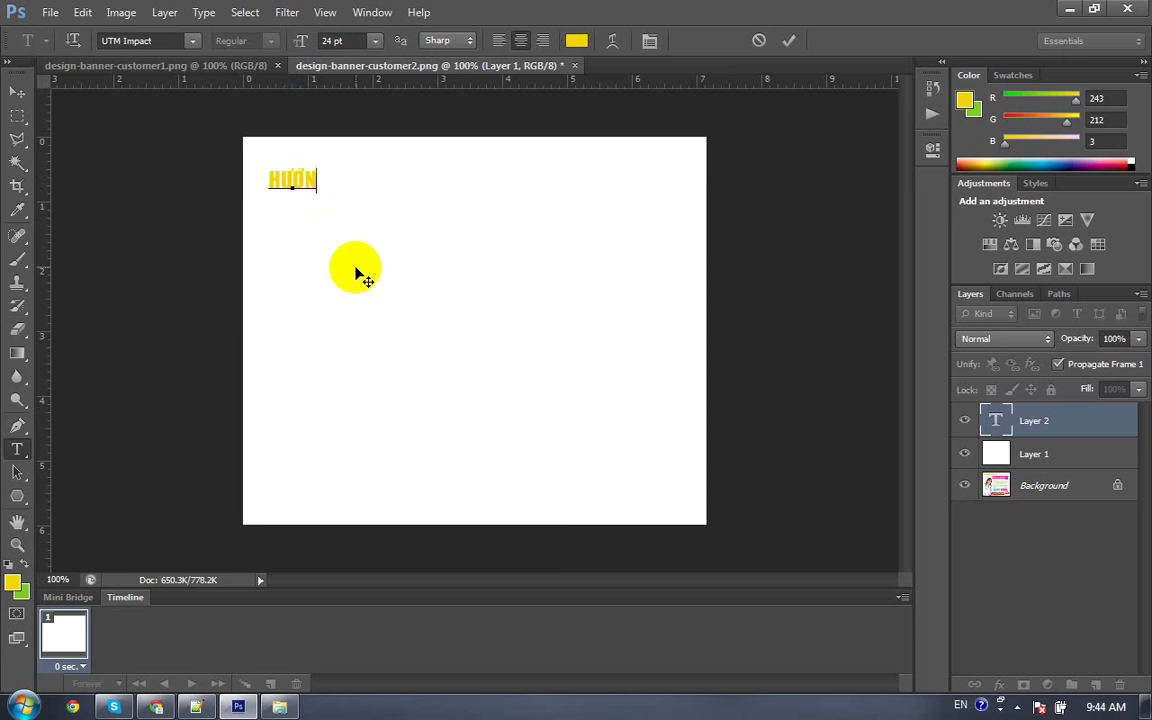
{"action": "type", "text": "G"}
Step: Draw a left-aligned paragraph text box and type HƯỚNG DẪN at 20 pt
{"action": "key", "text": "Escape"}
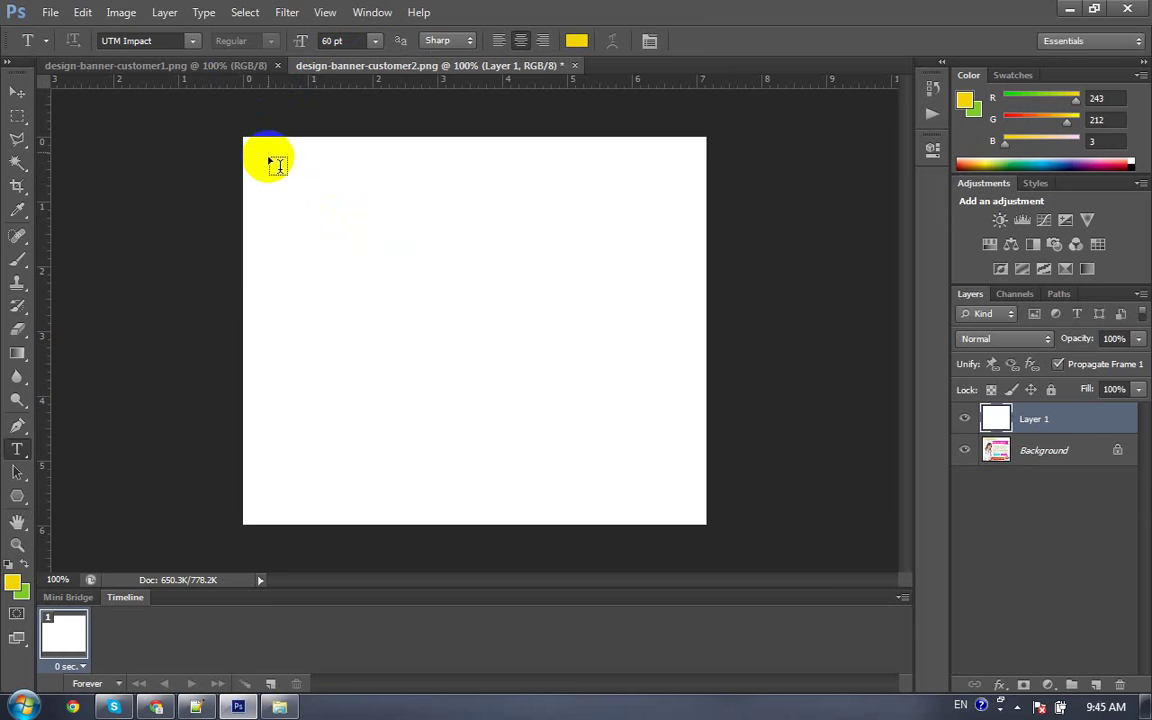
{"action": "mouse_move", "coordinate": [267, 168]}
{"action": "left_mouse_down"}
{"action": "mouse_move", "coordinate": [542, 354]}
{"action": "mouse_move", "coordinate": [682, 511]}
{"action": "left_mouse_up"}
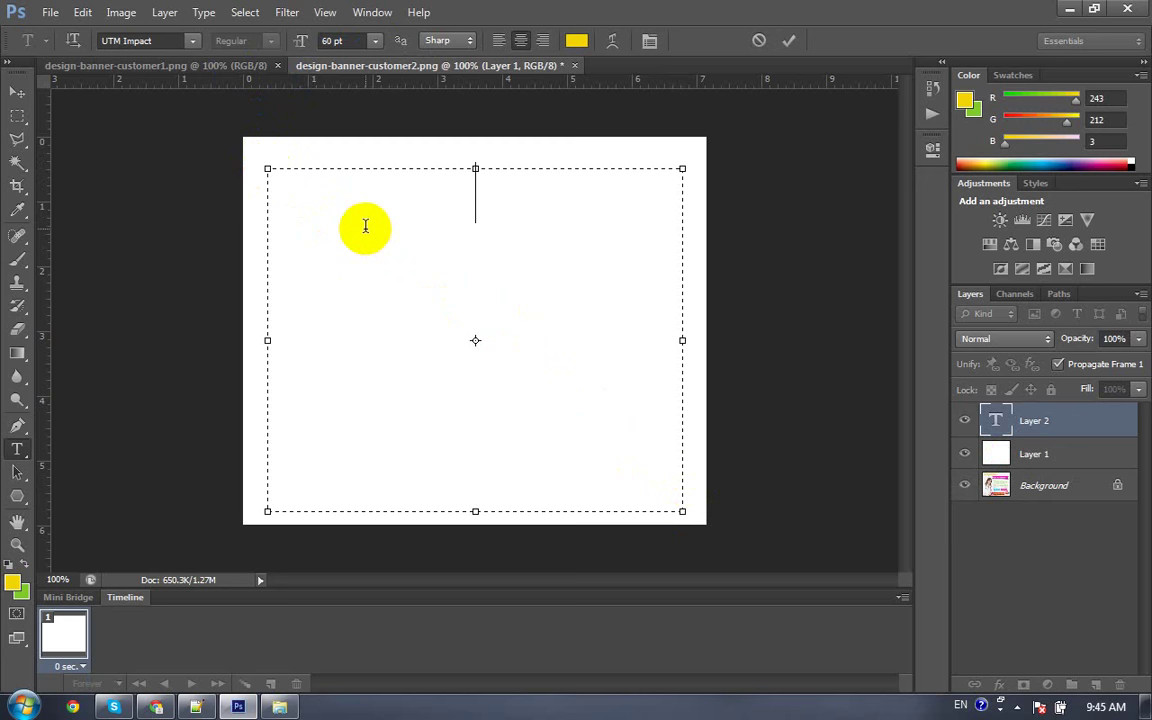
{"action": "left_click", "coordinate": [498, 40]}
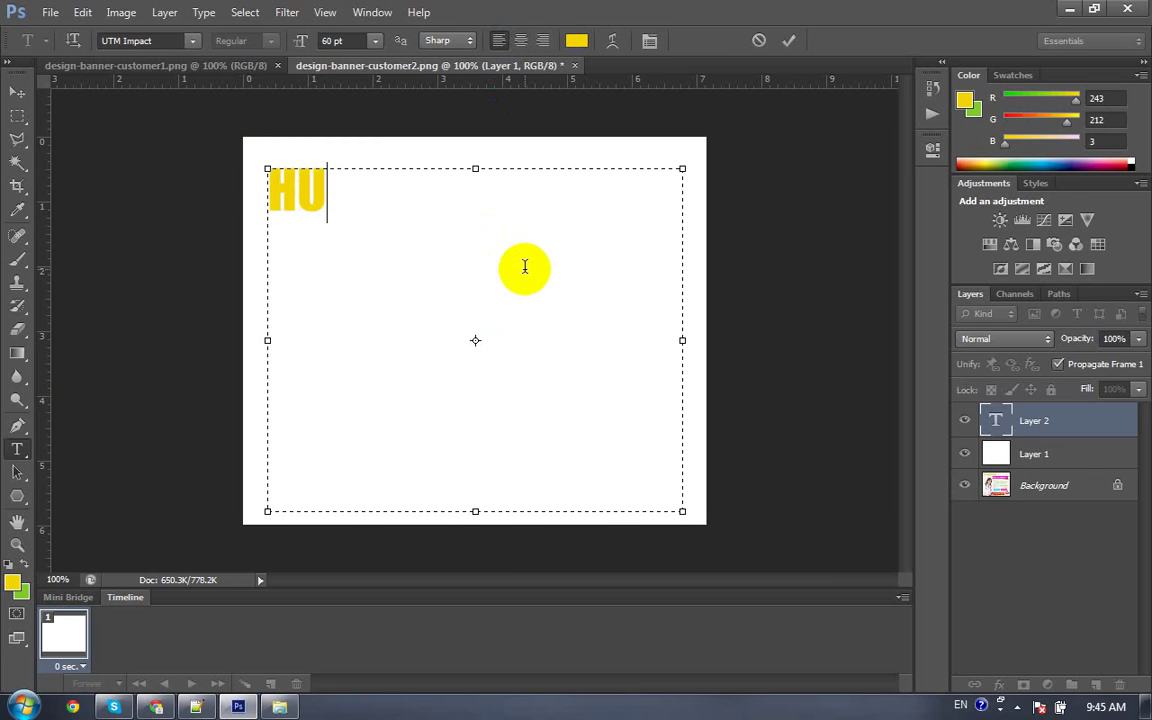
{"action": "type", "text": "HƯỚNG"}
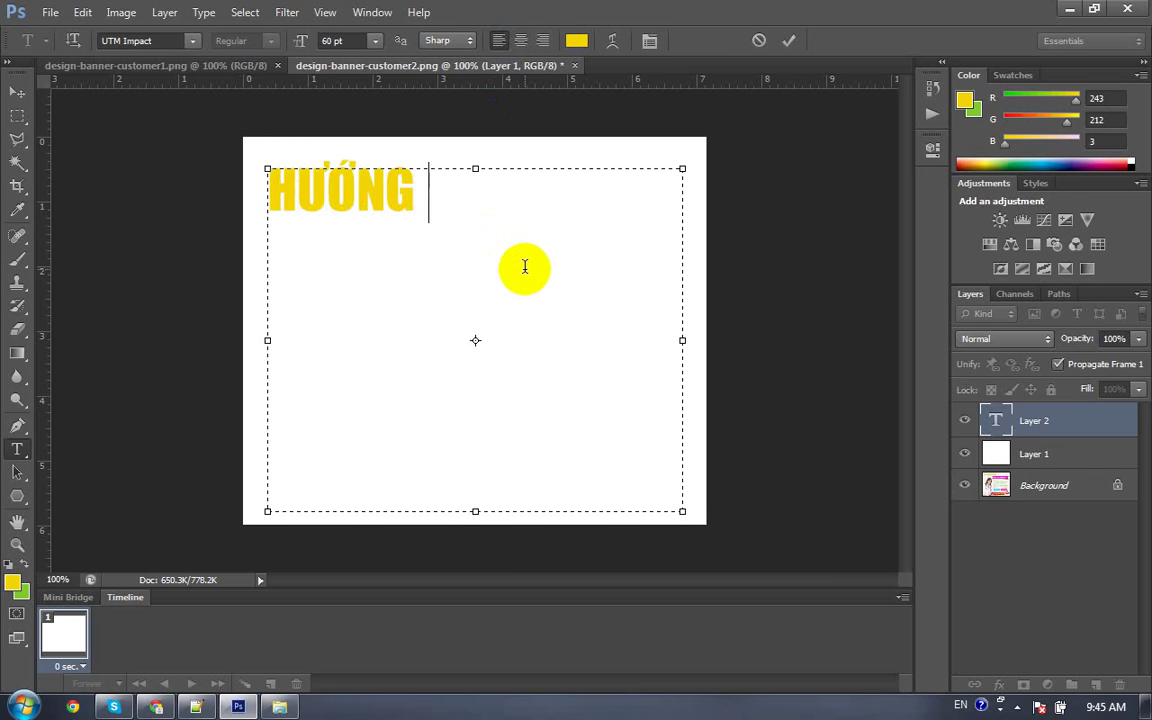
{"action": "type", "text": " DẪ"}
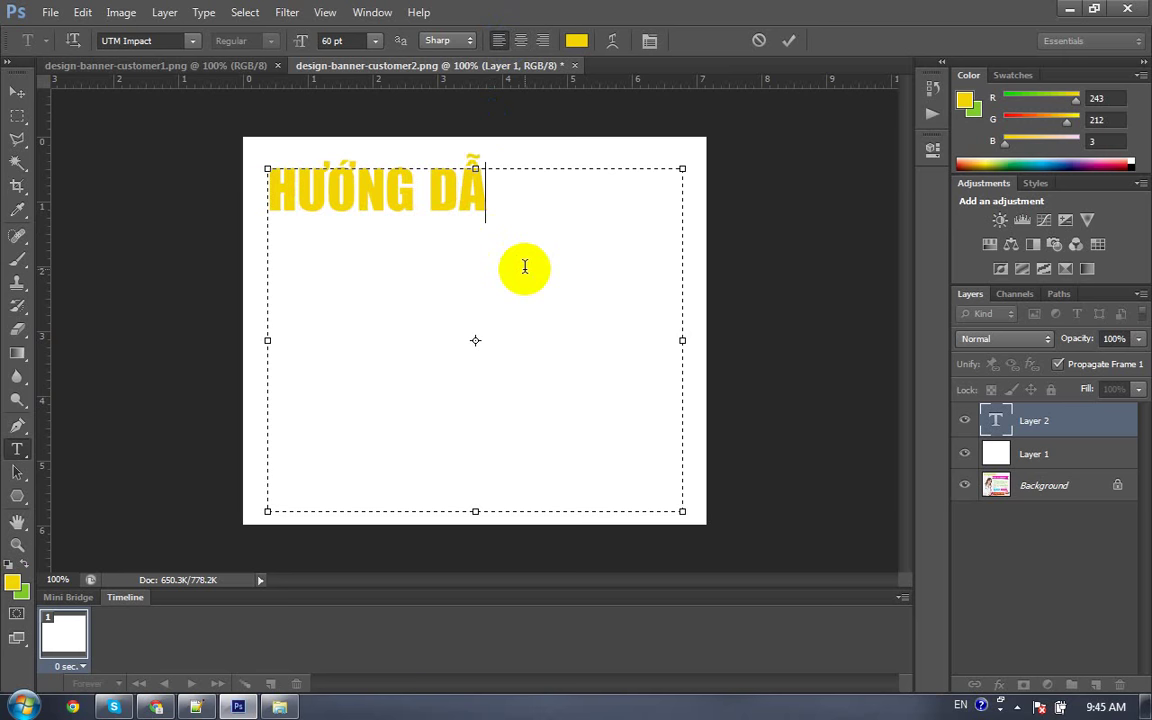
{"action": "type", "text": "N"}
{"action": "key", "text": "ctrl+a"}
{"action": "left_click", "coordinate": [330, 40]}
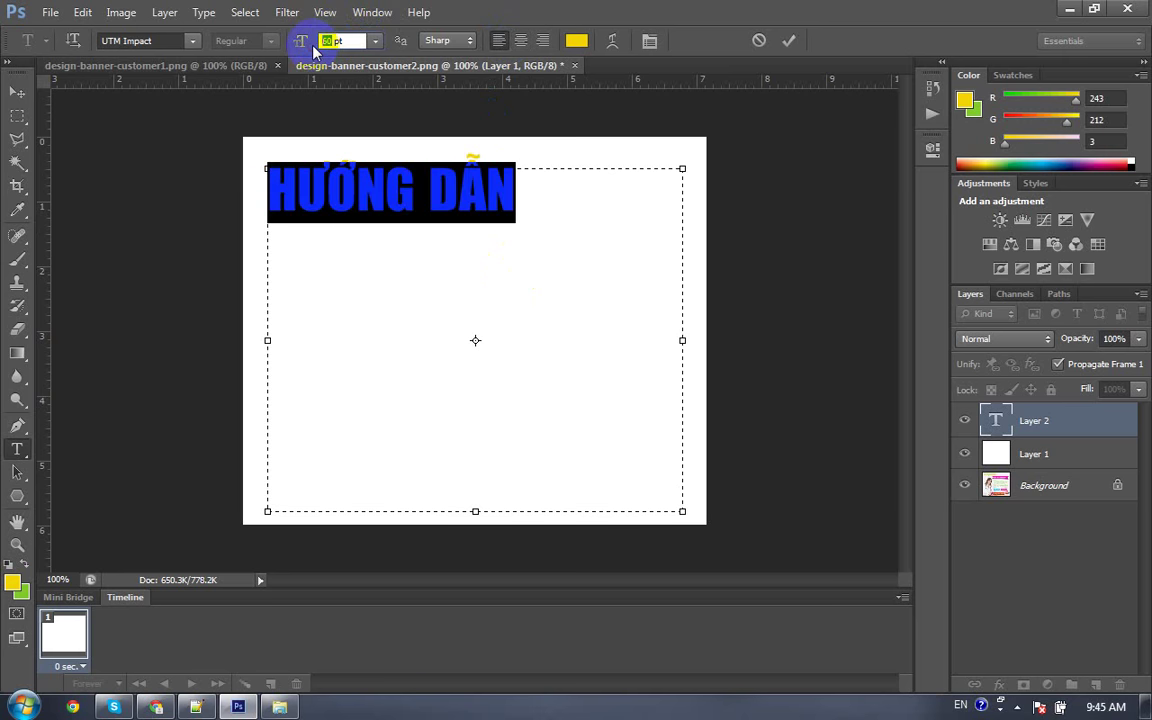
{"action": "type", "text": "20"}
{"action": "key", "text": "Return"}
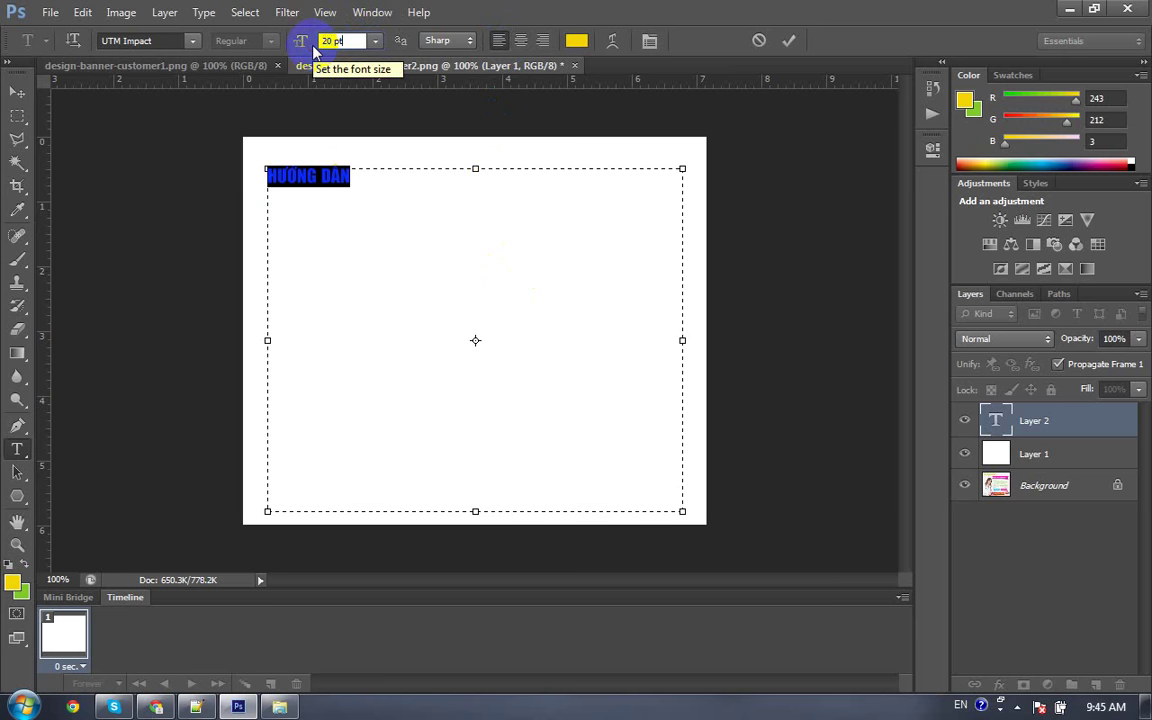
Step: Colour the HƯỚNG DẪN heading text black
{"action": "left_click", "coordinate": [419, 177]}
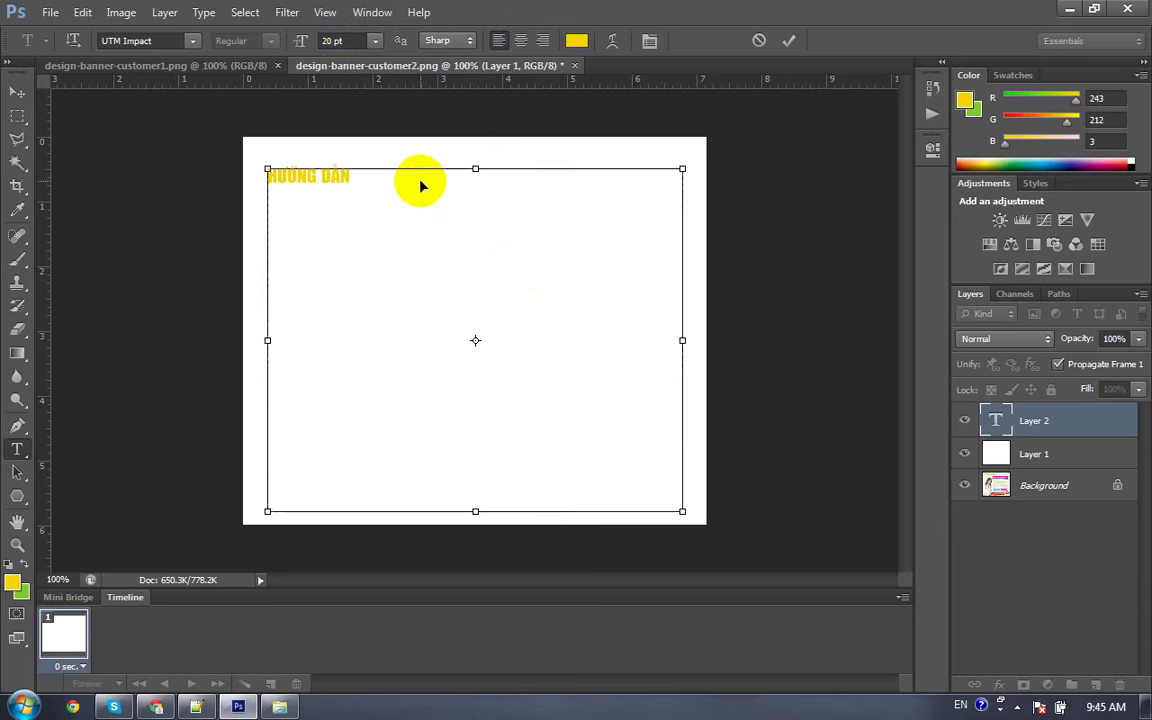
{"action": "key", "text": "ctrl+0"}
{"action": "key", "text": "ctrl+1"}
{"action": "key", "text": "ctrl+a"}
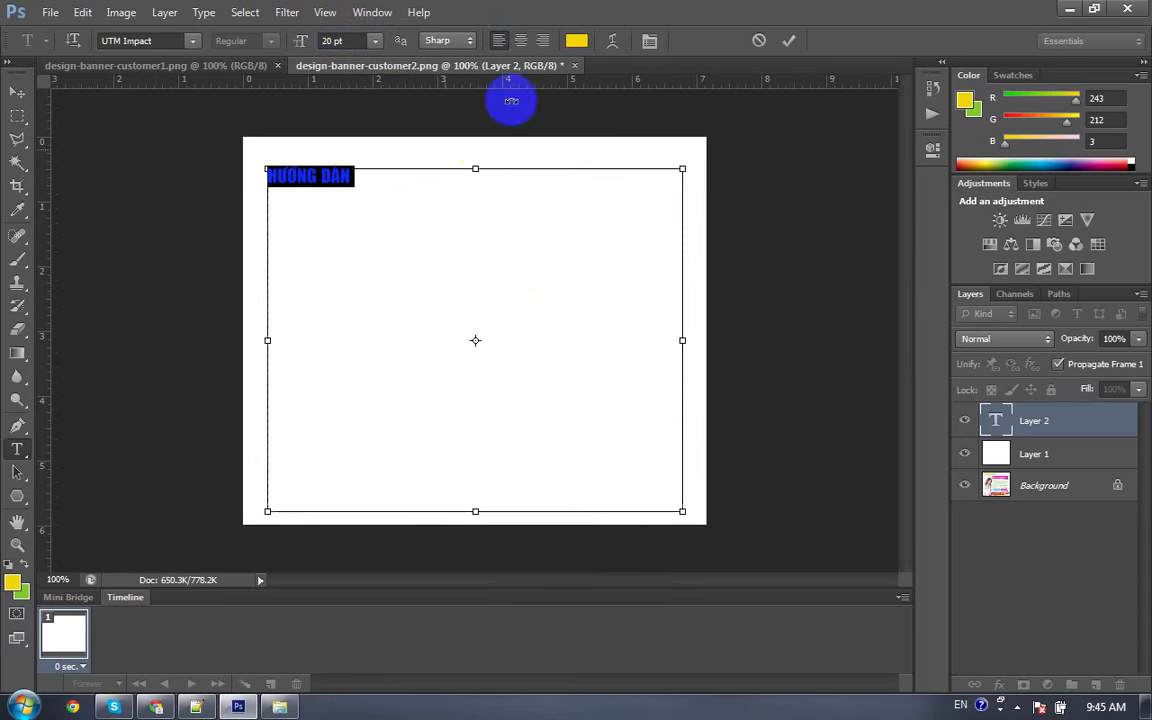
{"action": "left_click", "coordinate": [578, 41]}
{"action": "left_click_drag", "start_coordinate": [712, 316], "coordinate": [557, 415]}
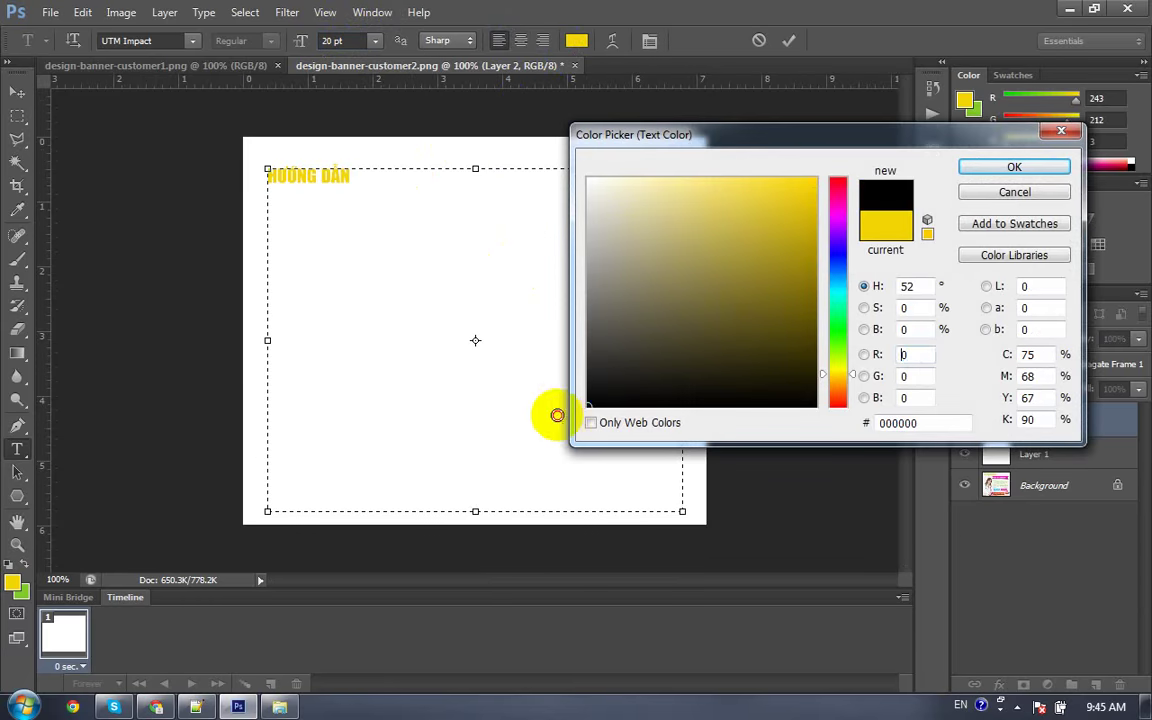
{"action": "left_click", "coordinate": [995, 168]}
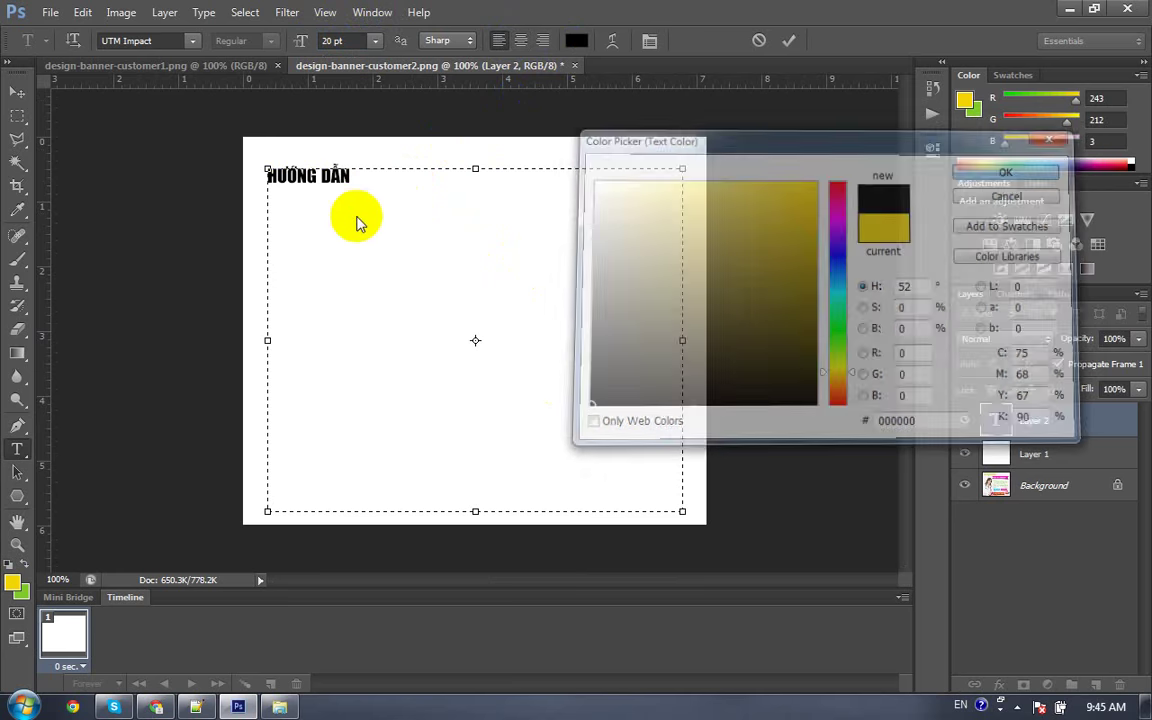
{"action": "left_click", "coordinate": [398, 200]}
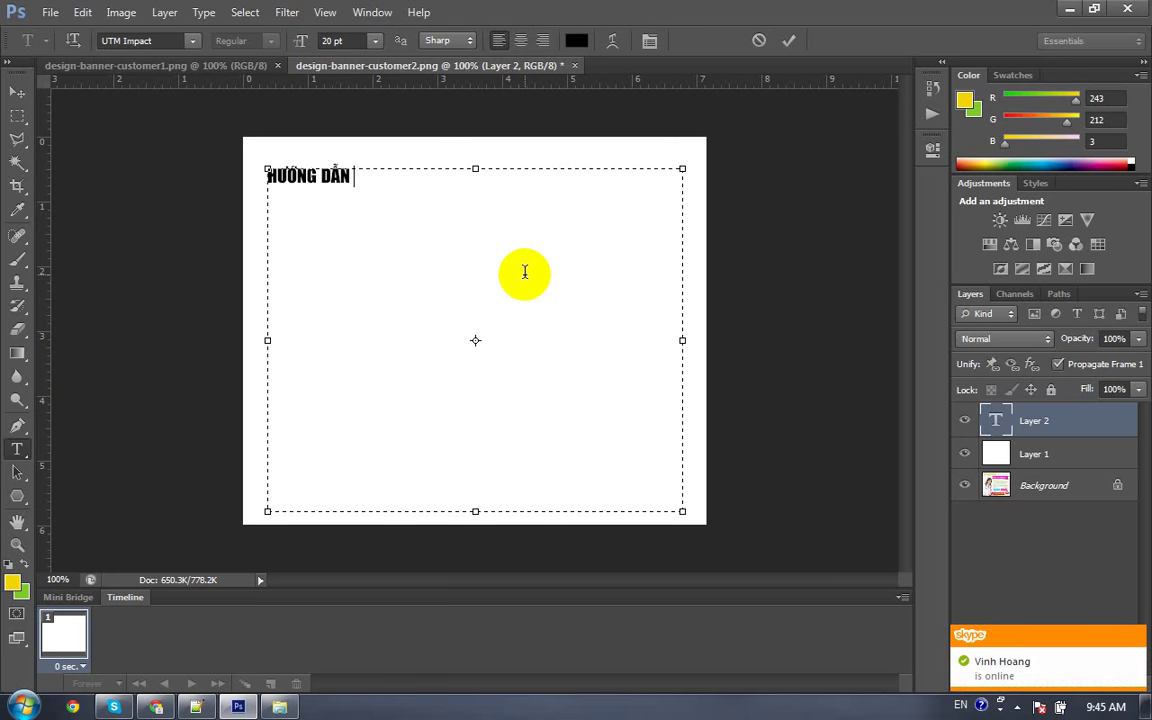
Step: Continue the heading with THIẾT KẾ LẬP GÓC HÌNH ẢNH BẰNG PHOTOSHOP, fixing typos along the way
{"action": "type", "text": "THIẾT KE"}
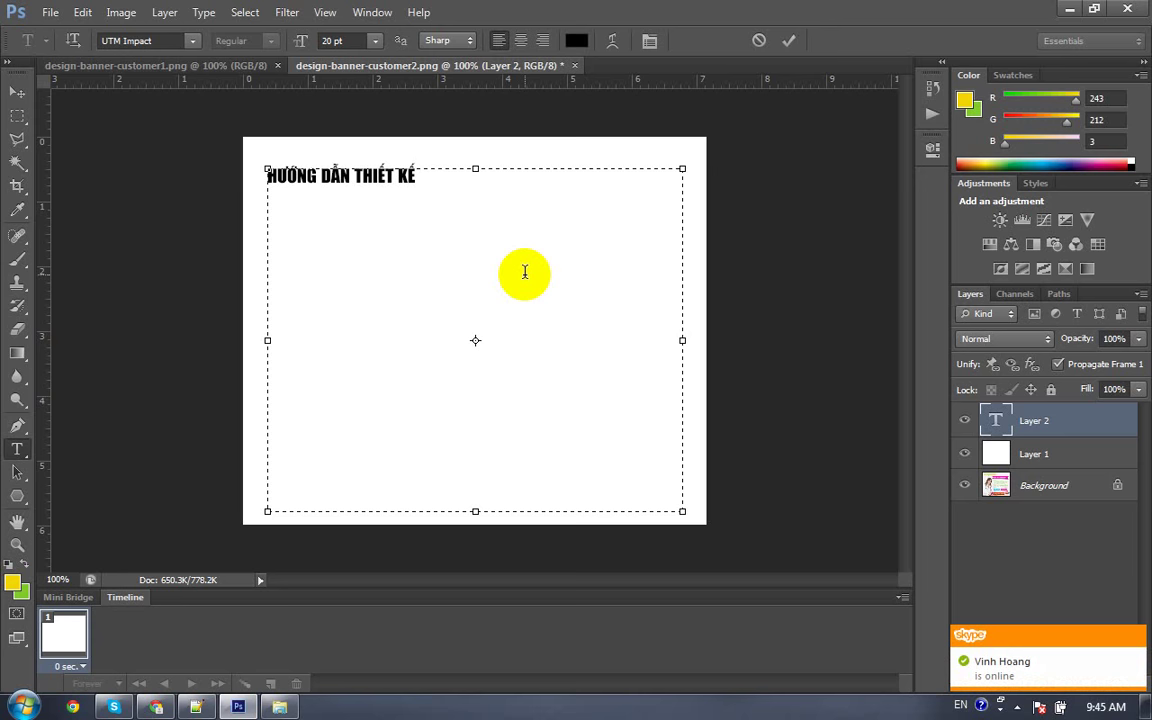
{"action": "type", "text": "ANH"}
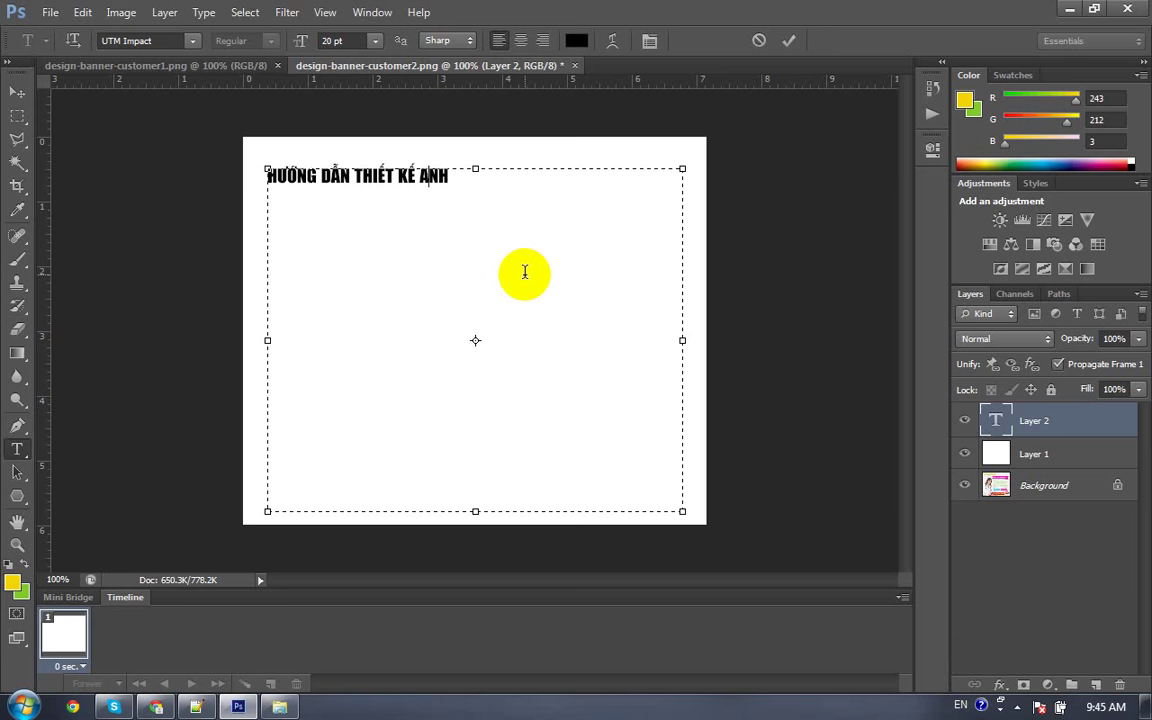
{"action": "type", "text": "r"}
{"action": "key", "text": "shift+Left"}
{"action": "key", "text": "shift+Left"}
{"action": "key", "text": "shift+Left"}
{"action": "type", "text": "ANH"}
{"action": "key", "text": "BackSpace"}
{"action": "type", "text": "P"}
{"action": "type", "text": " GÓC HIN"}
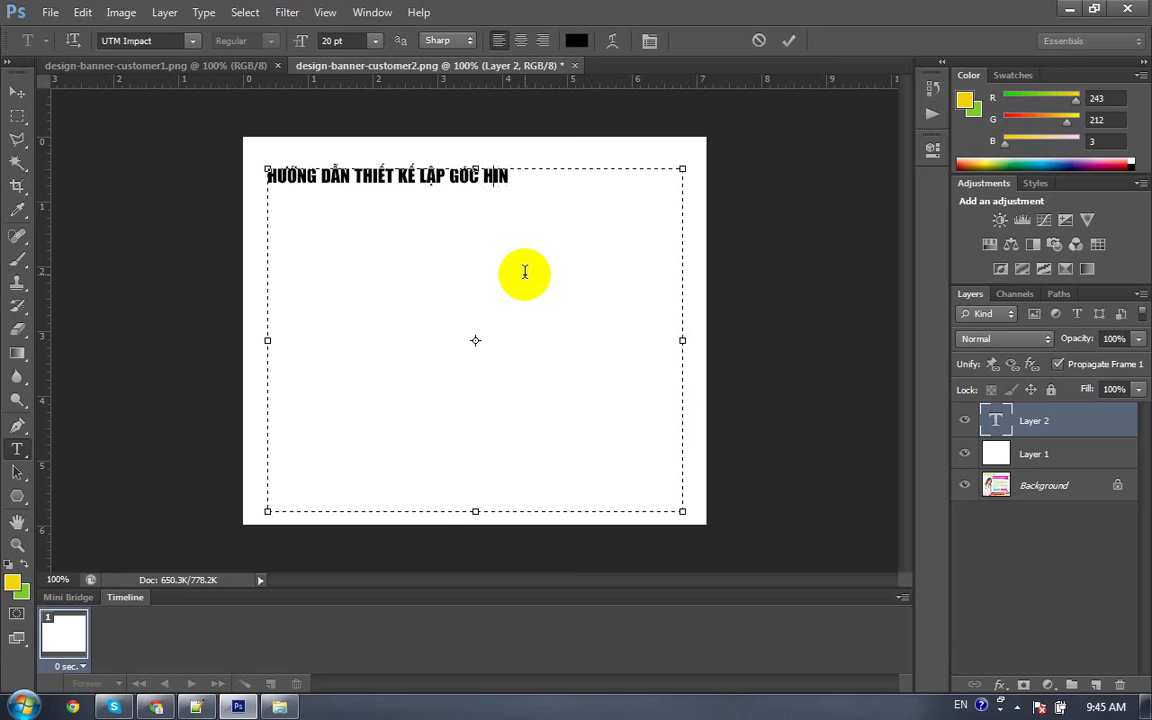
{"action": "type", "text": "H ANH"}
{"action": "type", "text": " BẰNG"}
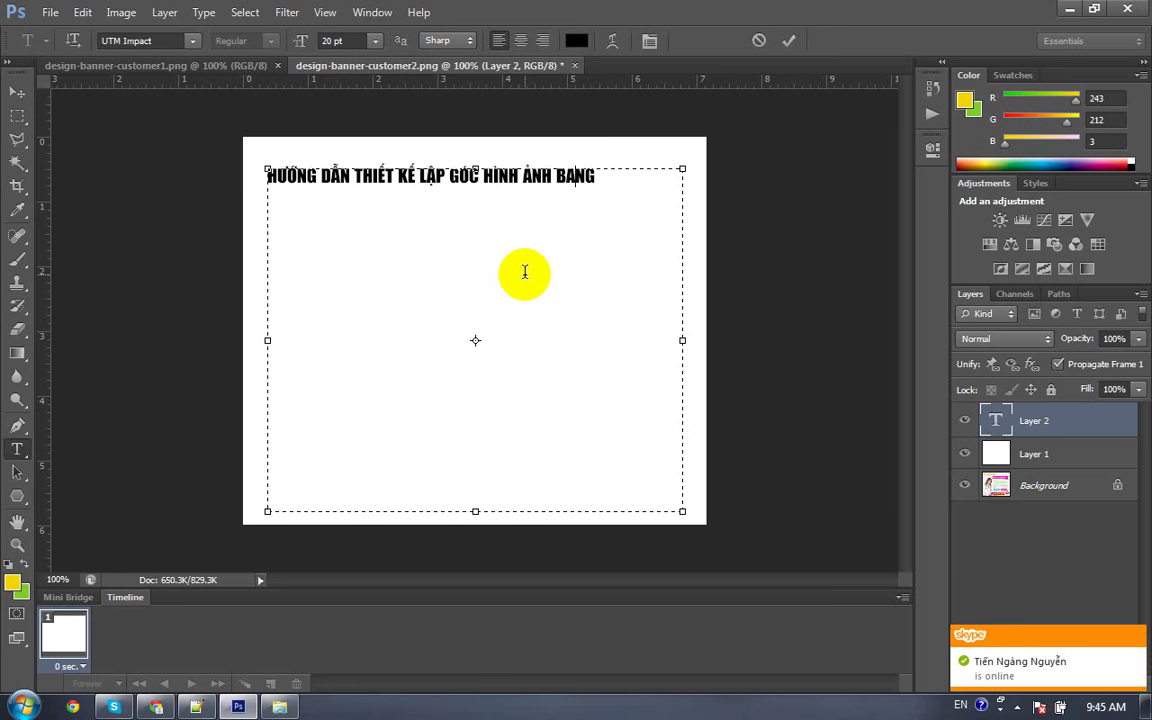
{"action": "type", "text": " PHOO"}
{"action": "type", "text": "T"}
{"action": "type", "text": "O"}
{"action": "type", "text": "SHOP"}
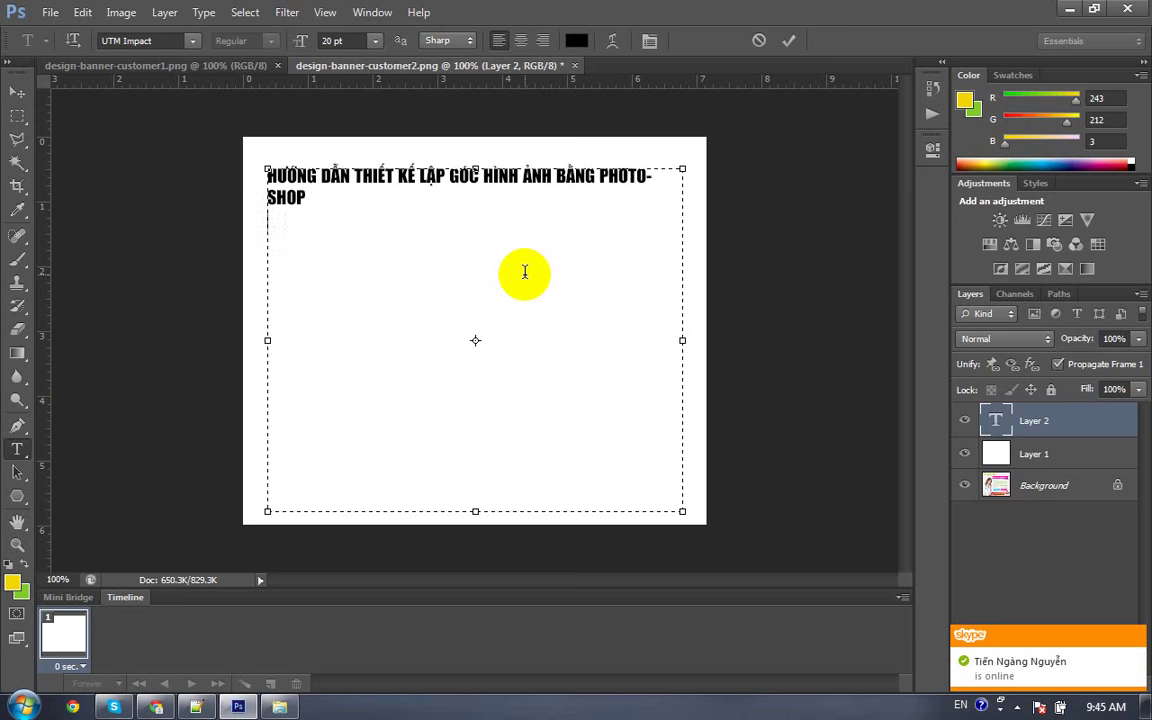
{"action": "key", "text": "BackSpace"}
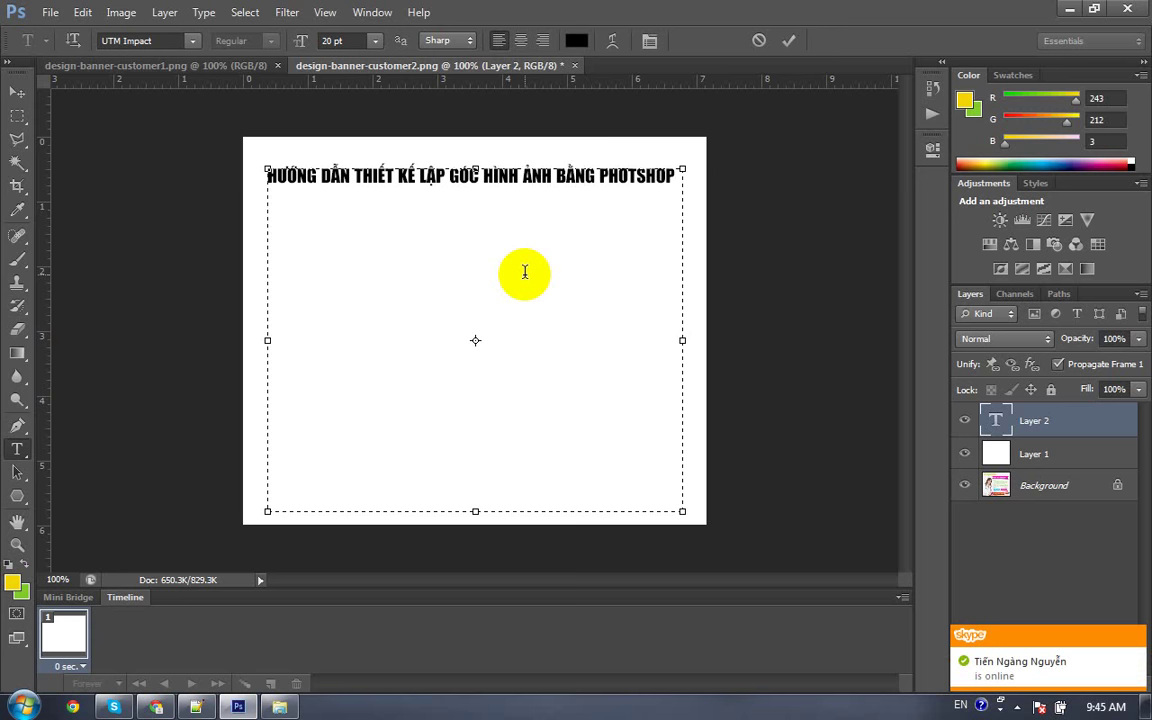
{"action": "type", "text": "O"}
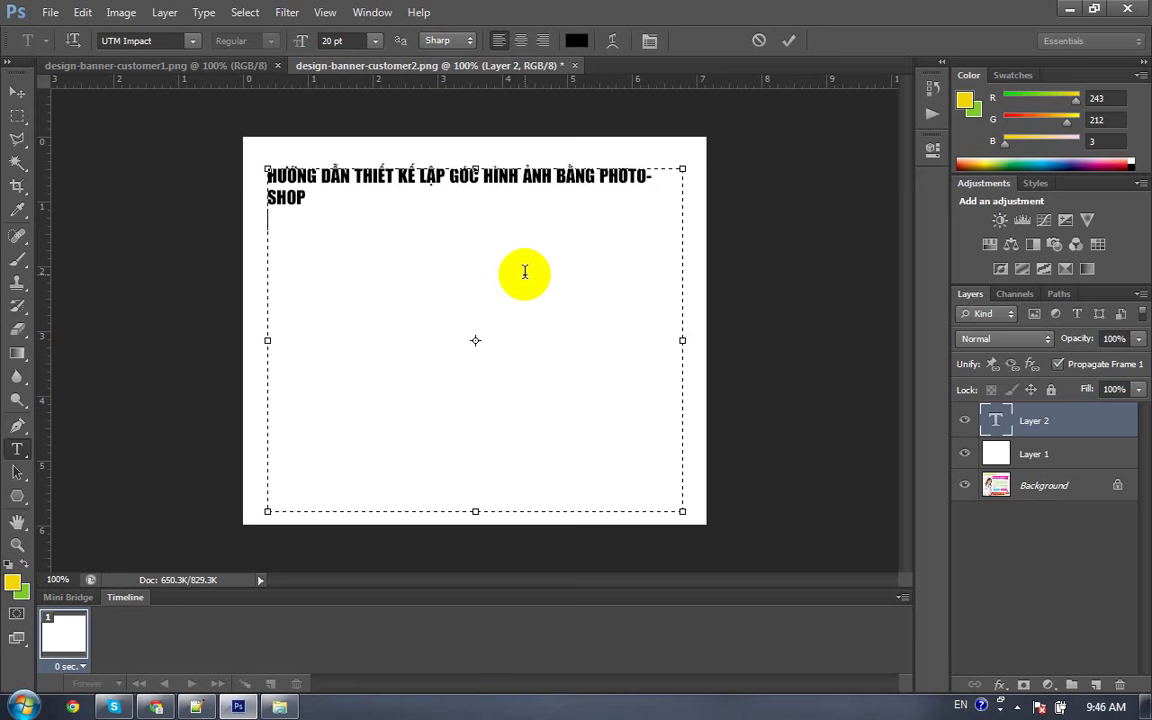
{"action": "type", "text": "- BƯỚC"}
{"action": "type", "text": " 1: CHỌ"}
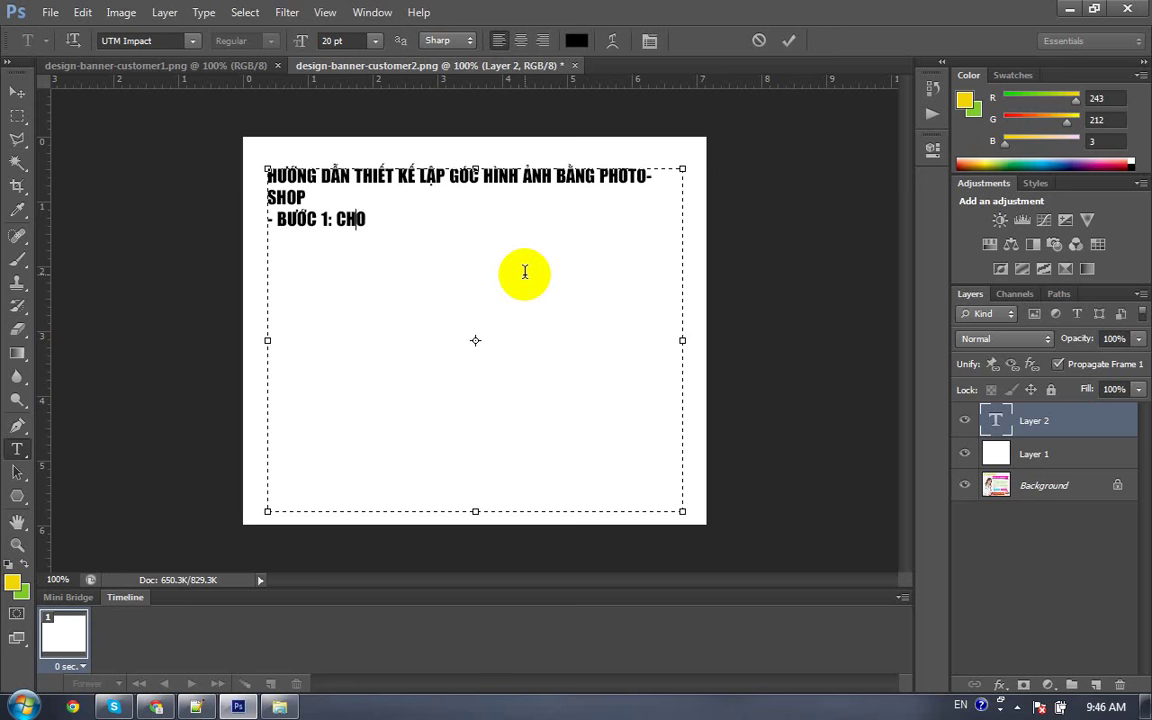
{"action": "type", "text": "N HINH ANH"}
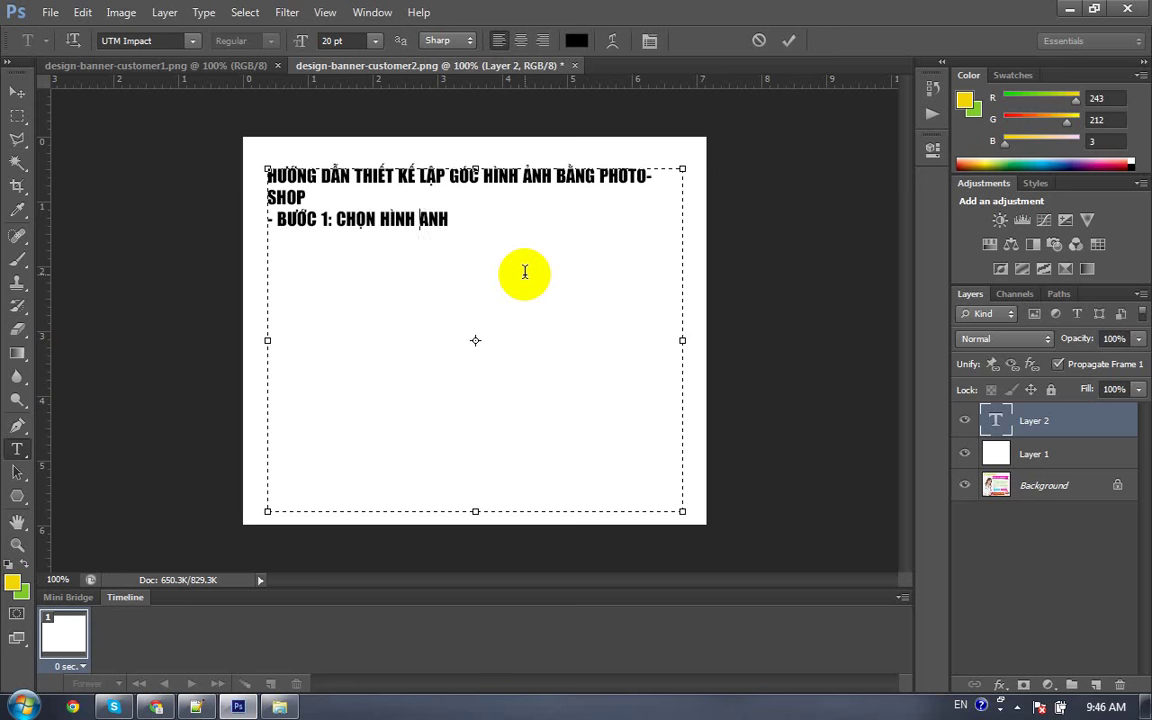
{"action": "type", "text": "r"}
{"action": "type", "text": "CAANj"}
{"action": "type", "text": " THI"}
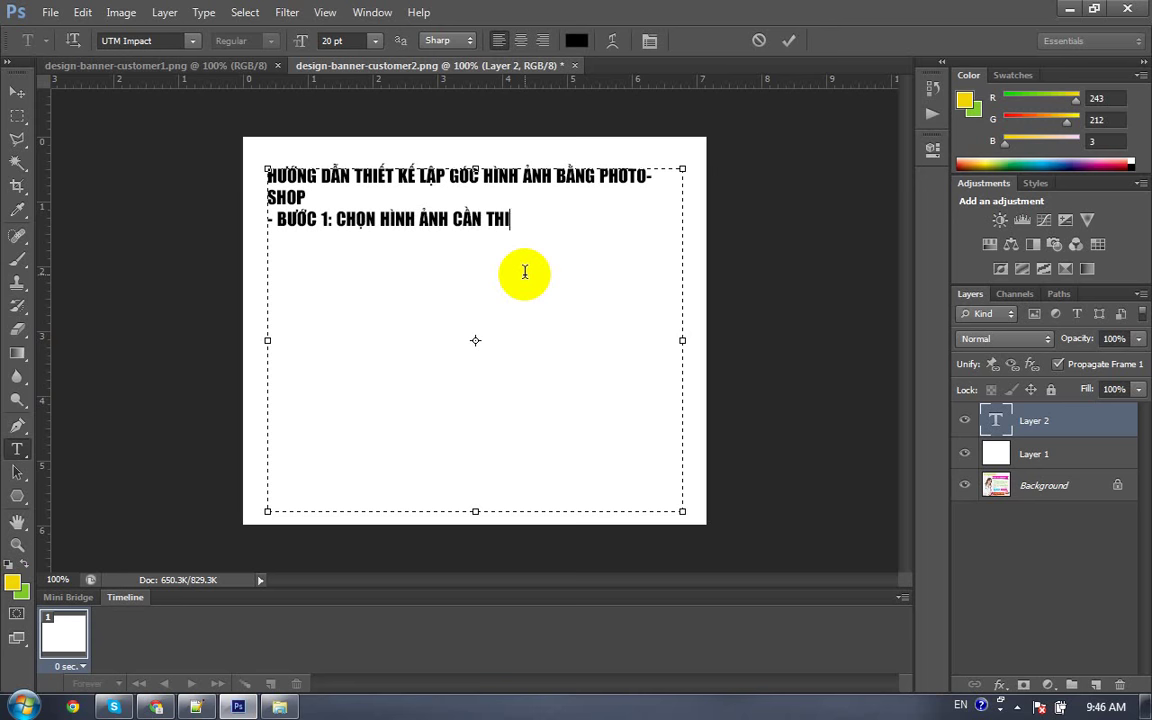
{"action": "type", "text": "EETS KEes la"}
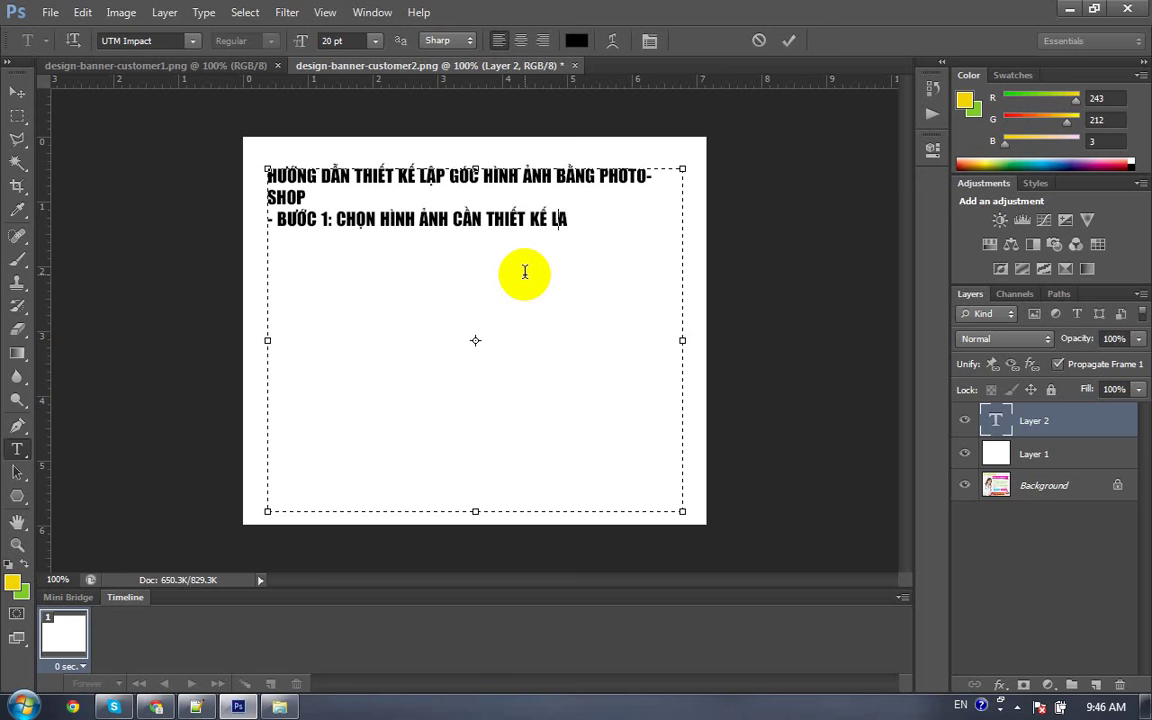
{"action": "type", "text": "p goc"}
{"action": "type", "text": " buwowsc 2"}
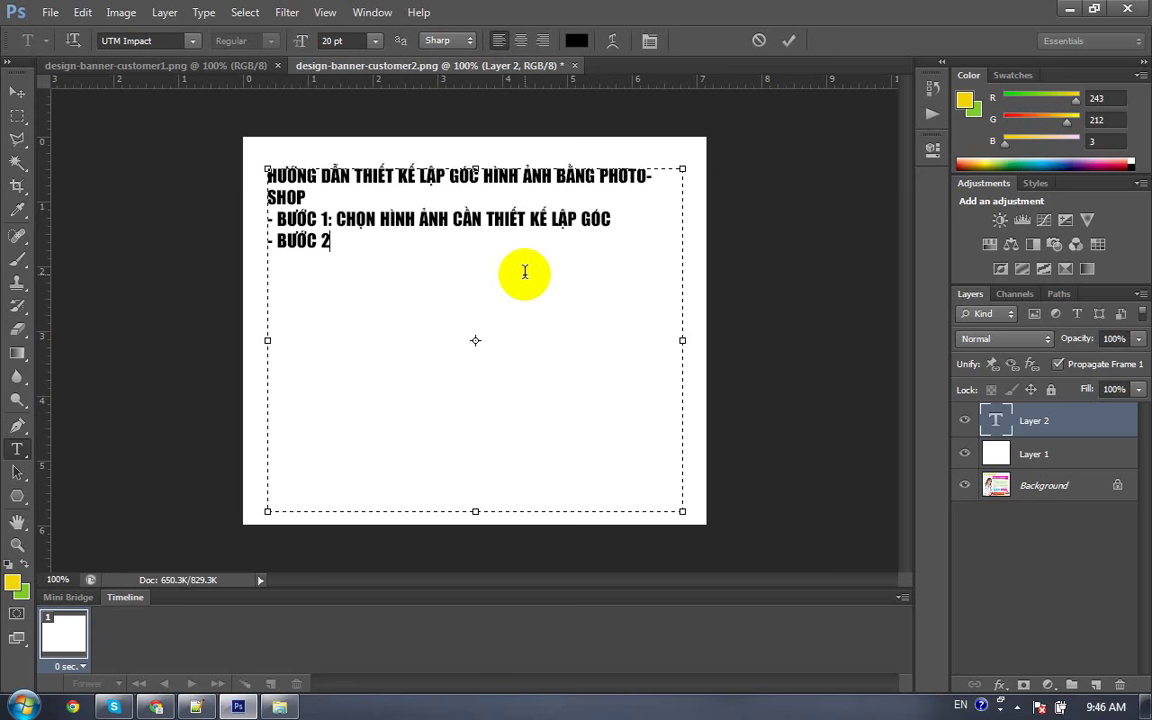
{"action": "type", "text": ":"}
{"action": "type", "text": " T"}
{"action": "type", "text": "aj"}
{"action": "type", "text": "o gocs la"}
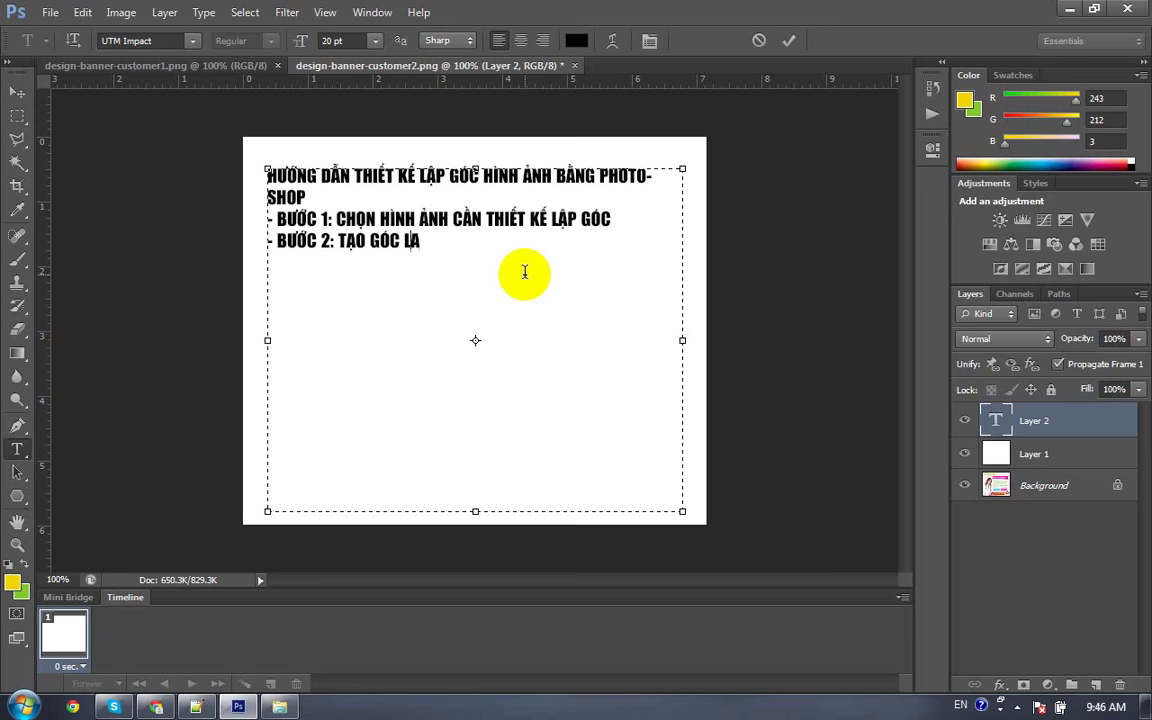
{"action": "type", "text": "apj"}
{"action": "type", "text": " B"}
Step: Add the line BƯỚC 3: TẠO HIỆU ỨNG below the other step lines
{"action": "key", "text": "BackSpace"}
{"action": "type", "text": "Buowcs 3"}
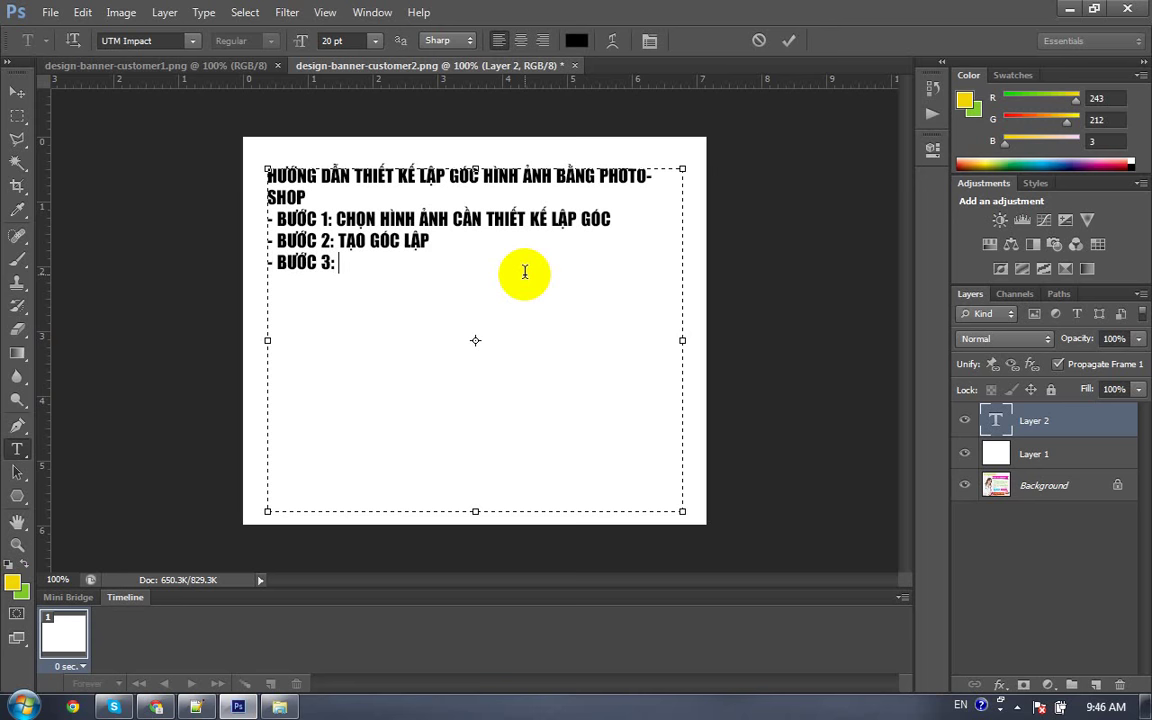
{"action": "type", "text": "ao"}
{"action": "type", "text": " HIỆU ỨNG"}
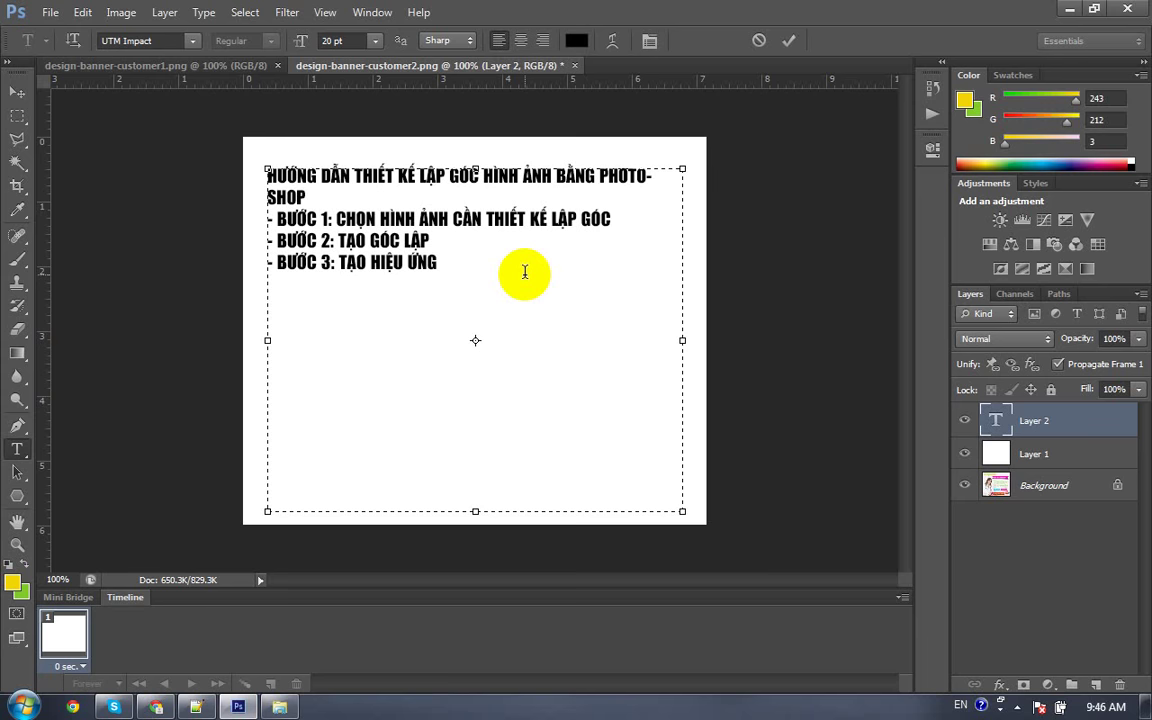
Step: Switch to Chrome and navigate to google.com.vn
{"action": "left_click", "coordinate": [155, 706]}
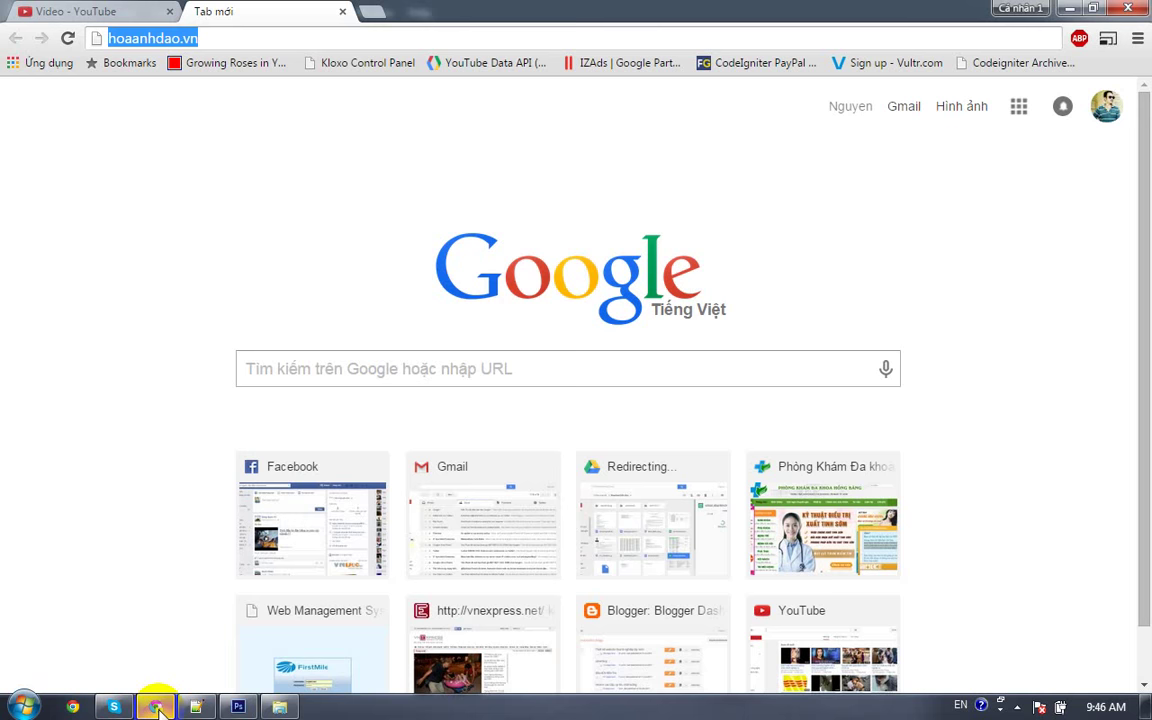
{"action": "left_click", "coordinate": [362, 372]}
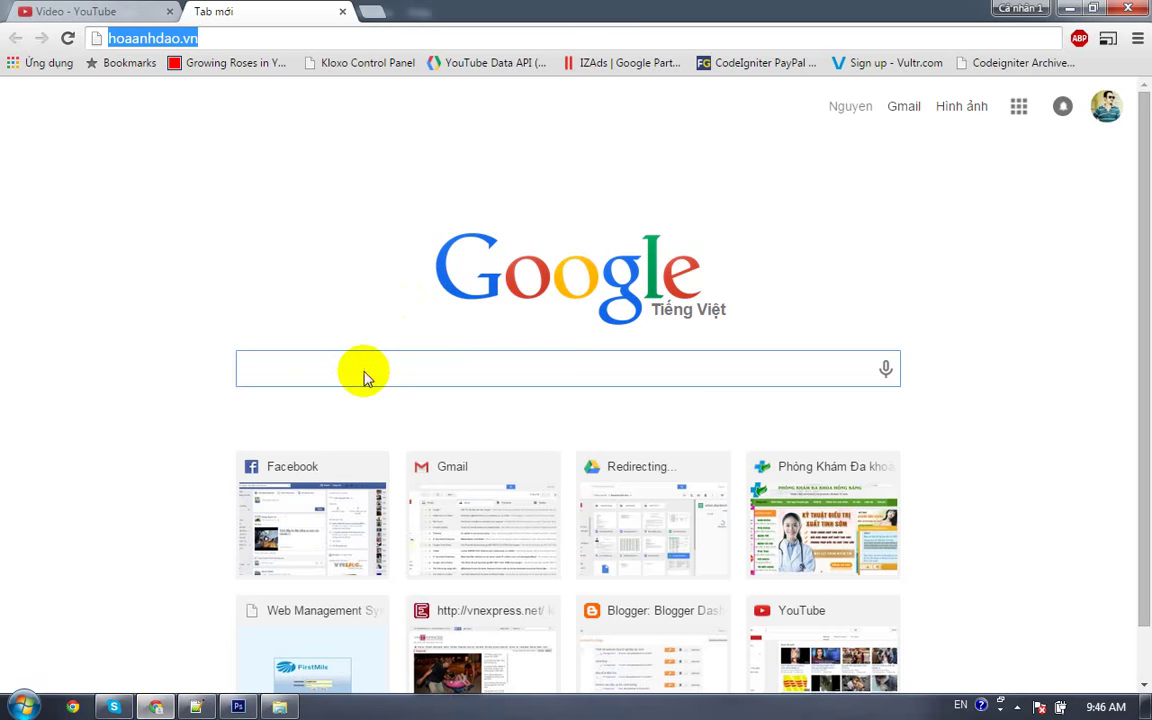
{"action": "key", "text": "ctrl+w"}
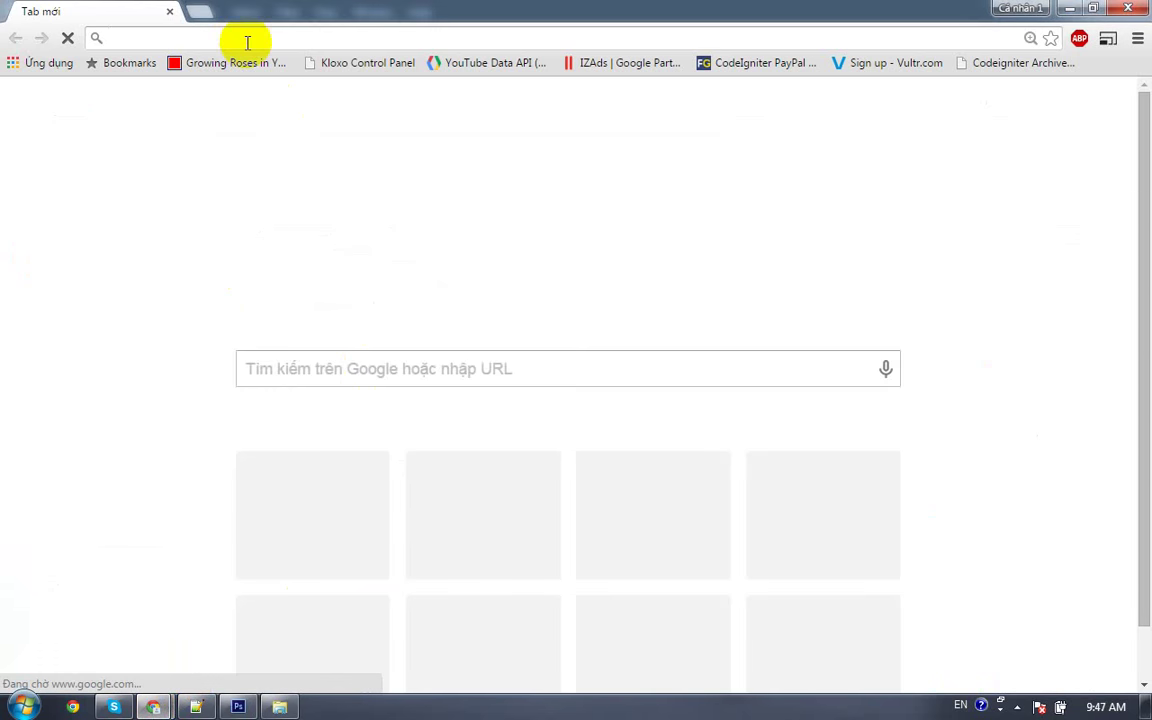
{"action": "type", "text": "GOÔ"}
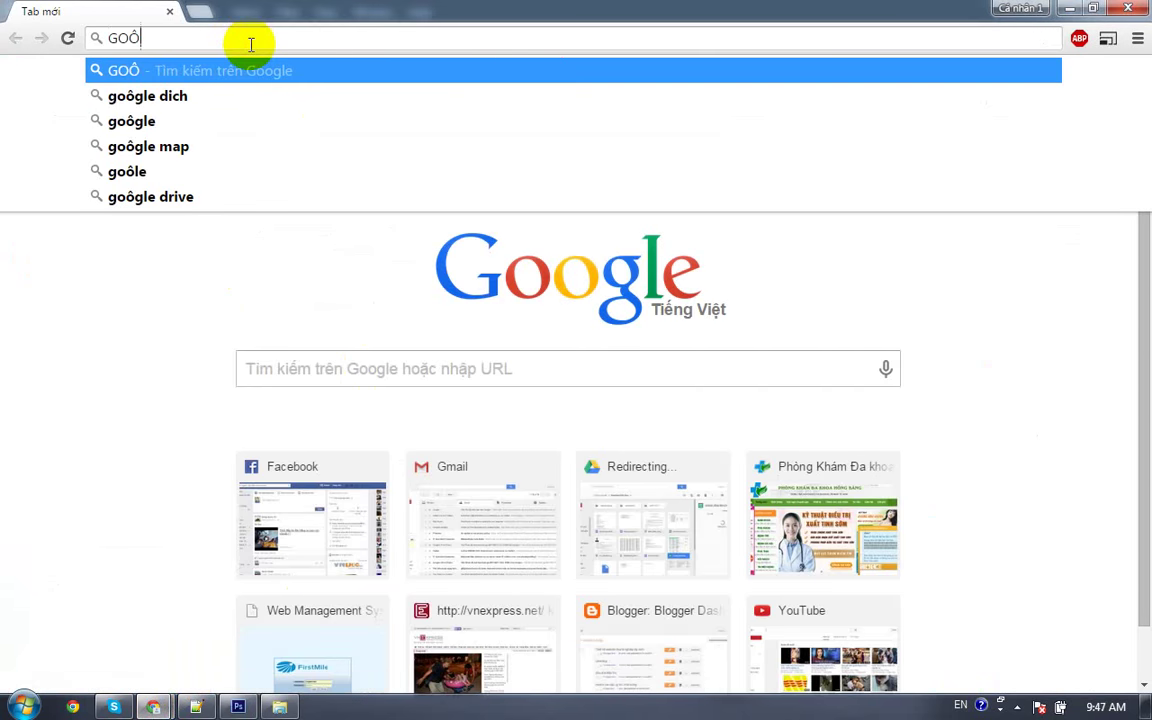
{"action": "key", "text": "Down"}
{"action": "key", "text": "ctrl+a"}
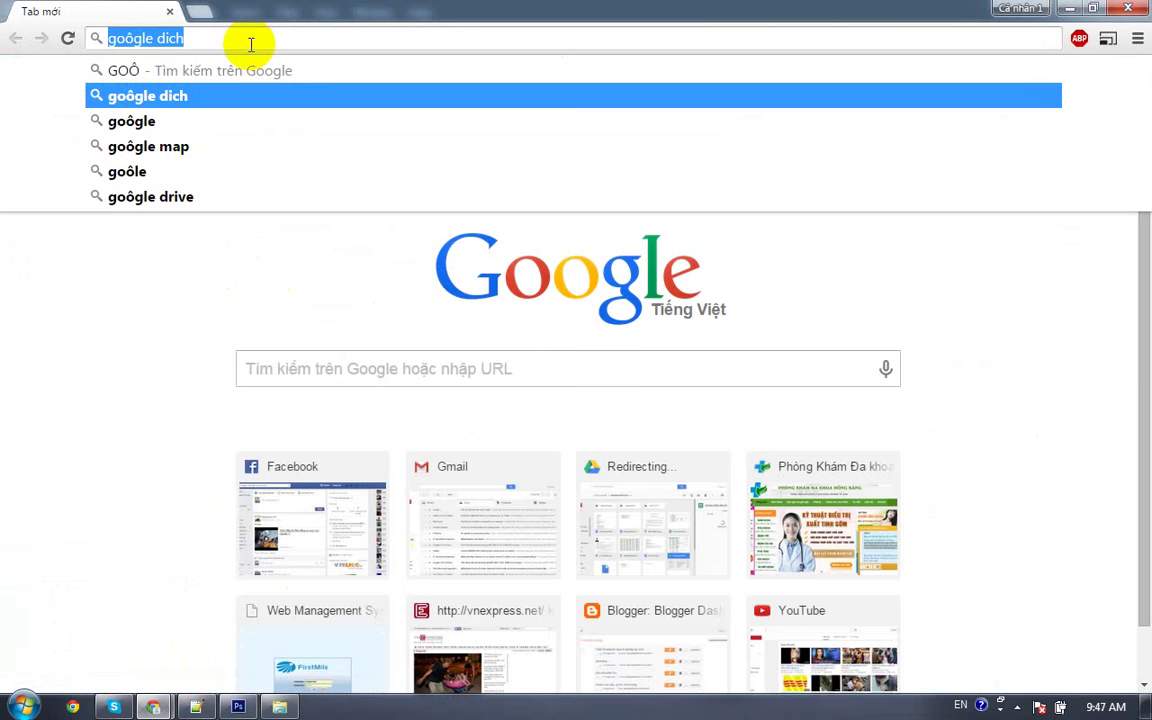
{"action": "type", "text": "goô"}
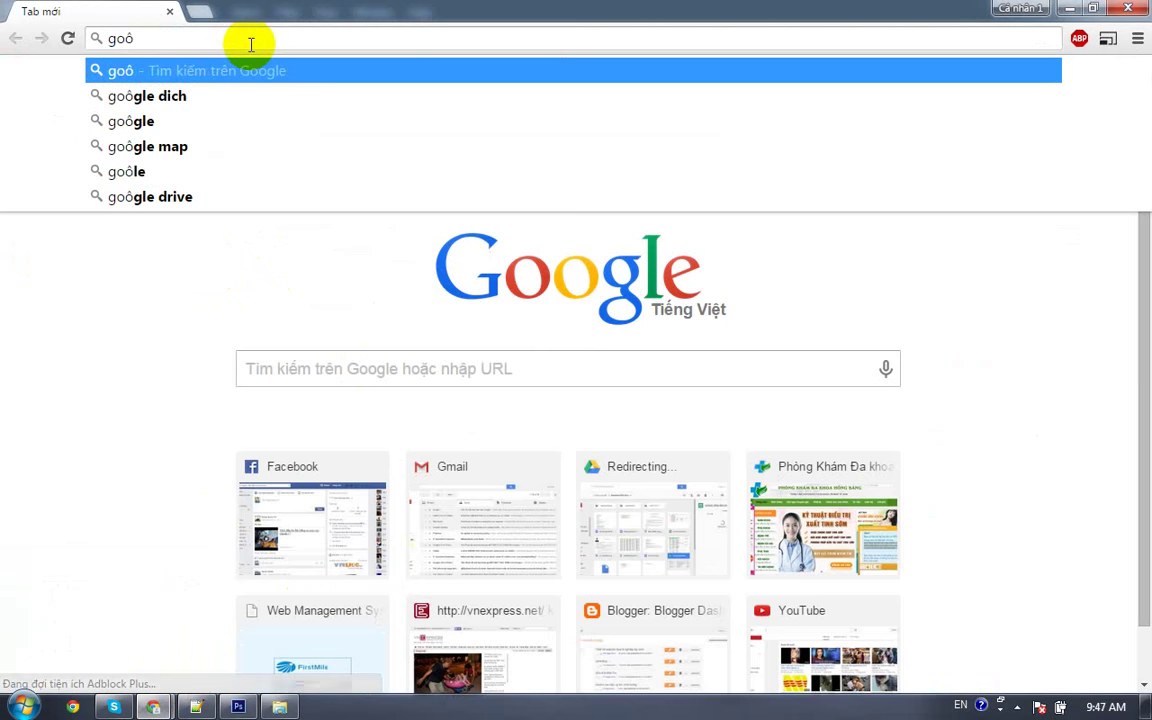
{"action": "key", "text": "BackSpace"}
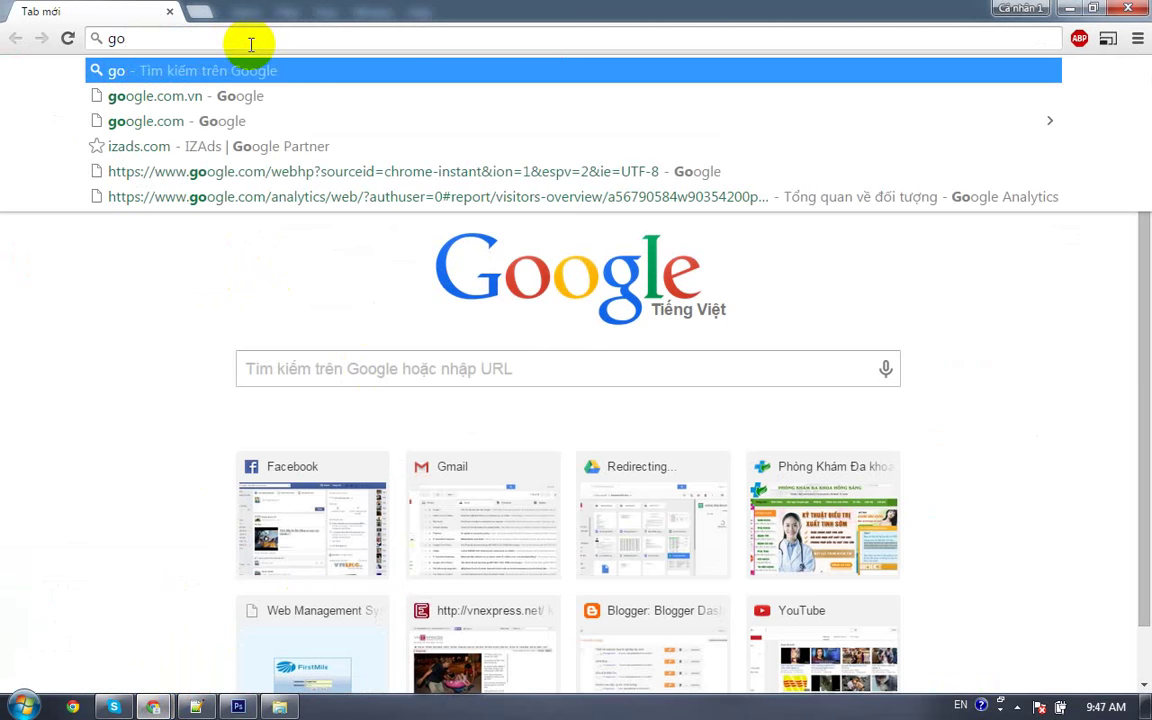
{"action": "key", "text": "Down"}
{"action": "key", "text": "Return"}
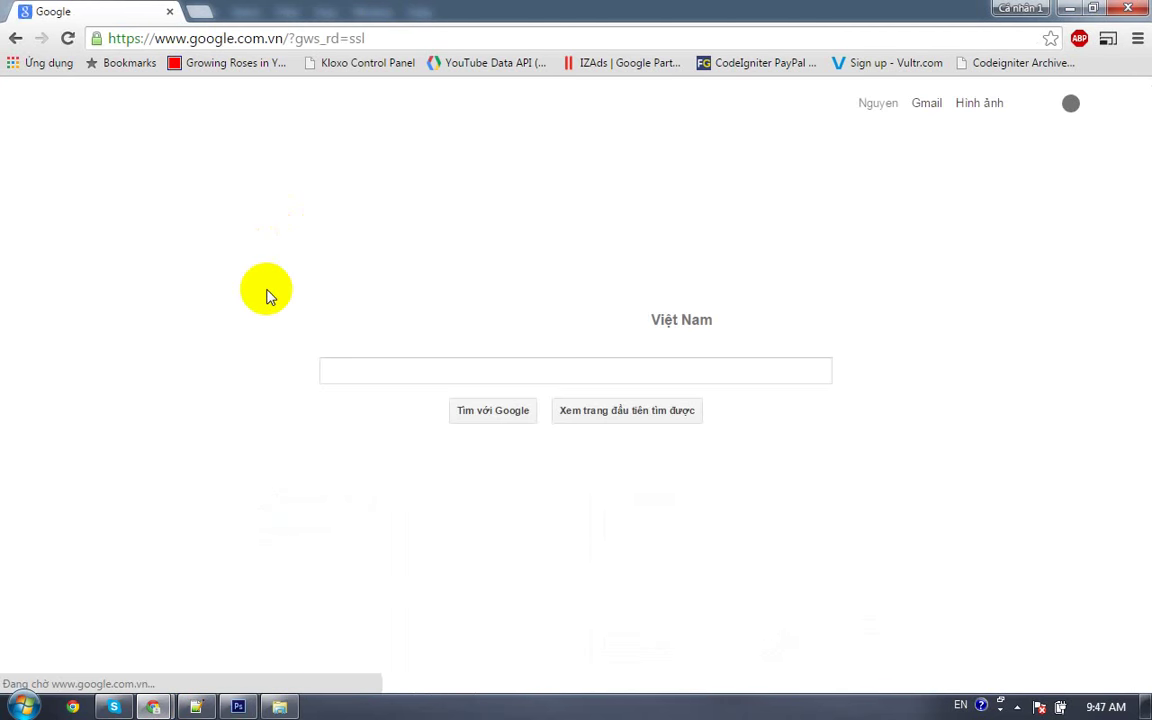
Step: Search Google for 'hoc phuong' and show the image results
{"action": "left_click", "coordinate": [356, 374]}
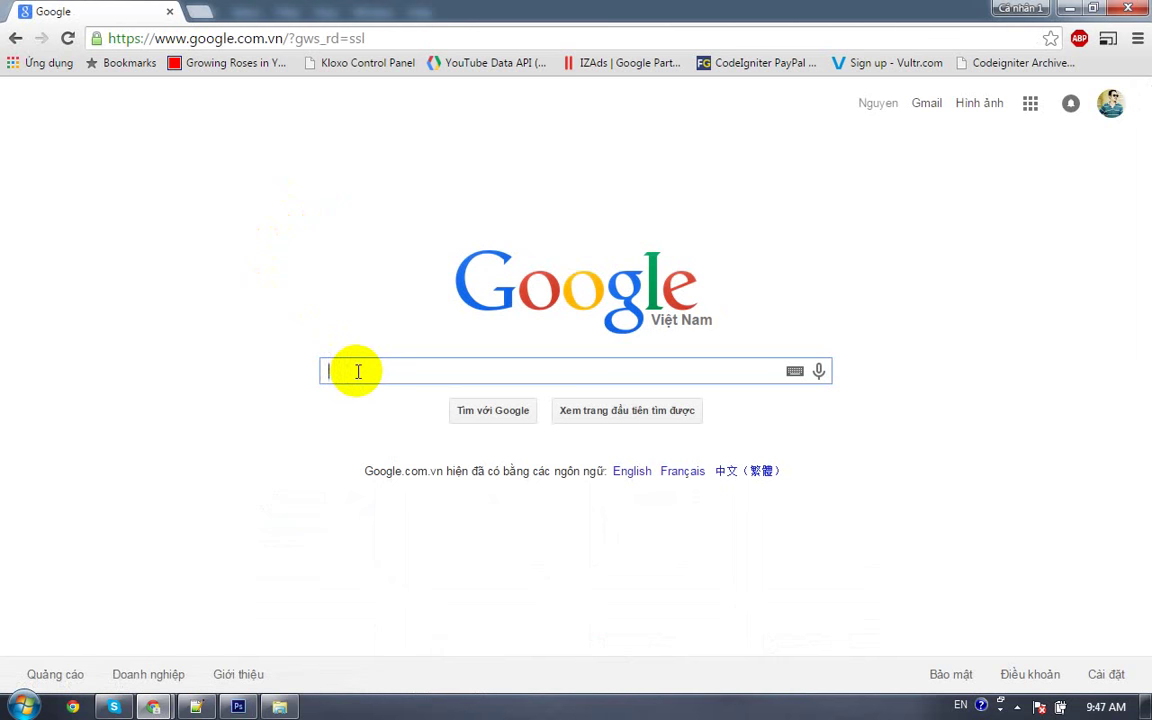
{"action": "type", "text": "hoc "}
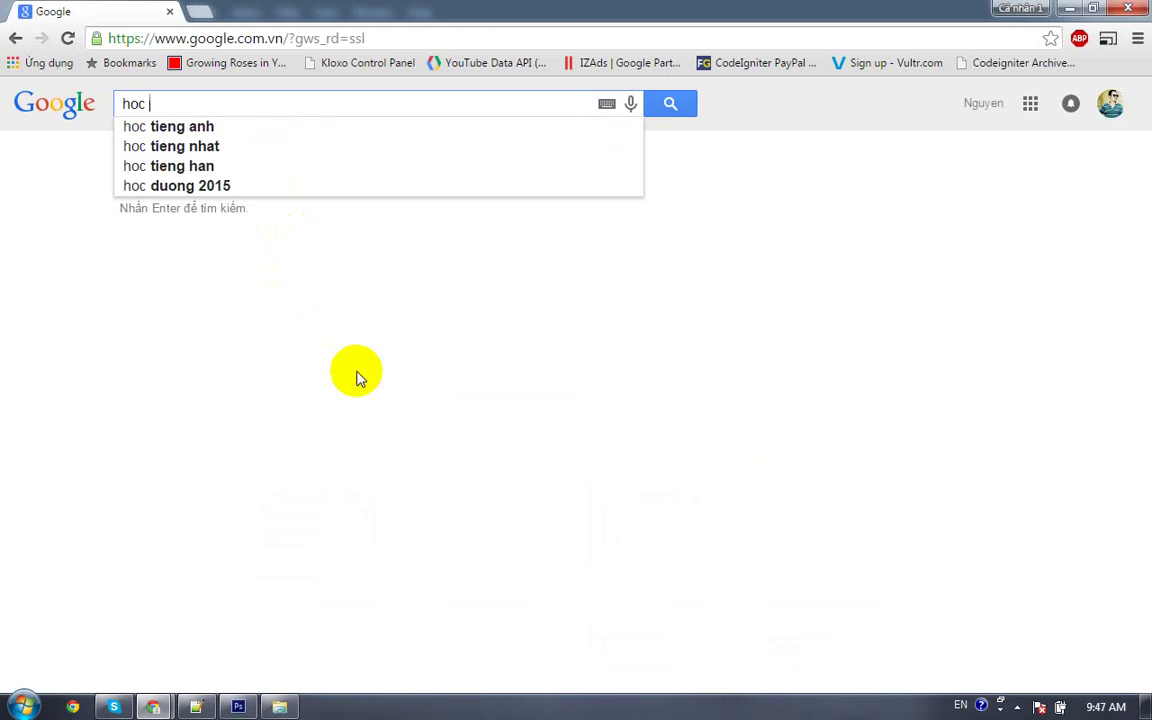
{"action": "type", "text": "phuong"}
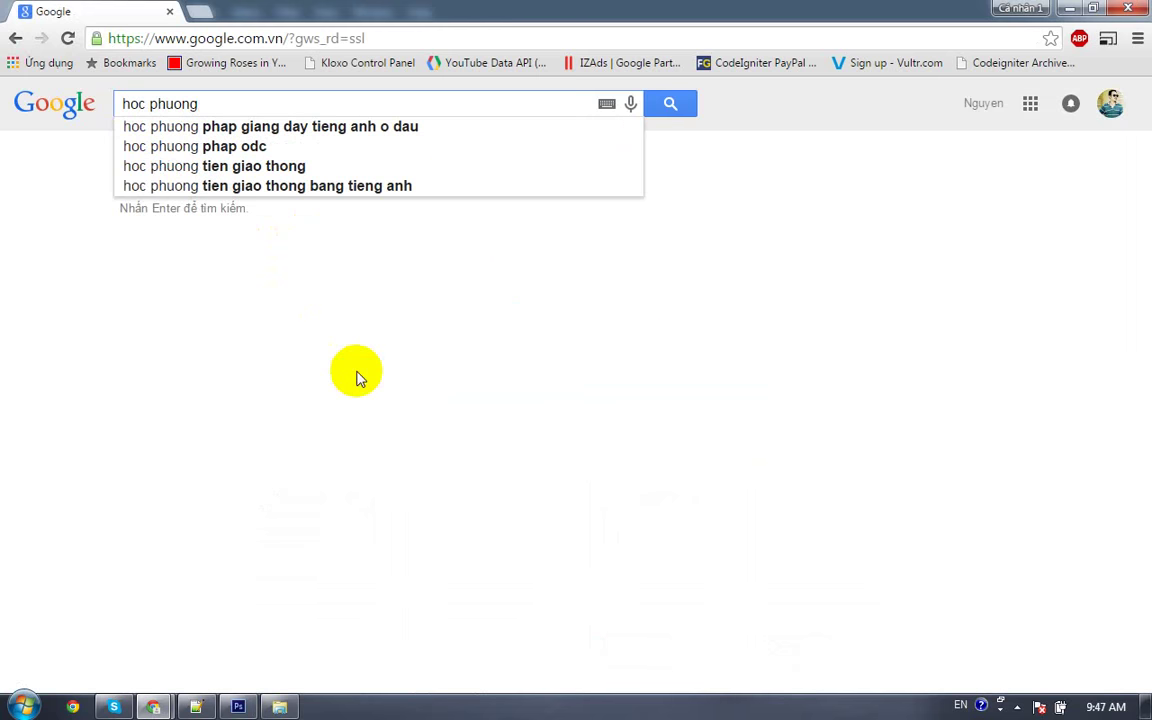
{"action": "type", "text": "jw"}
{"action": "key", "text": "BackSpace"}
{"action": "key", "text": "BackSpace"}
{"action": "key", "text": "BackSpace"}
{"action": "key", "text": "Return"}
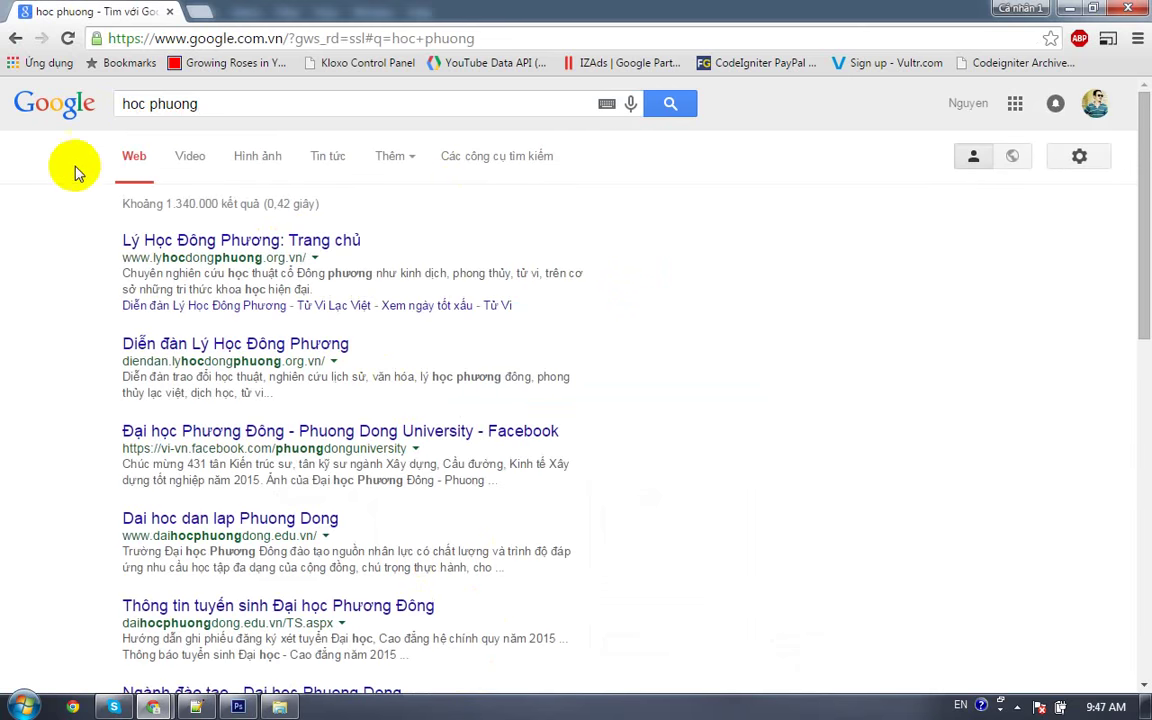
{"action": "left_click", "coordinate": [232, 162]}
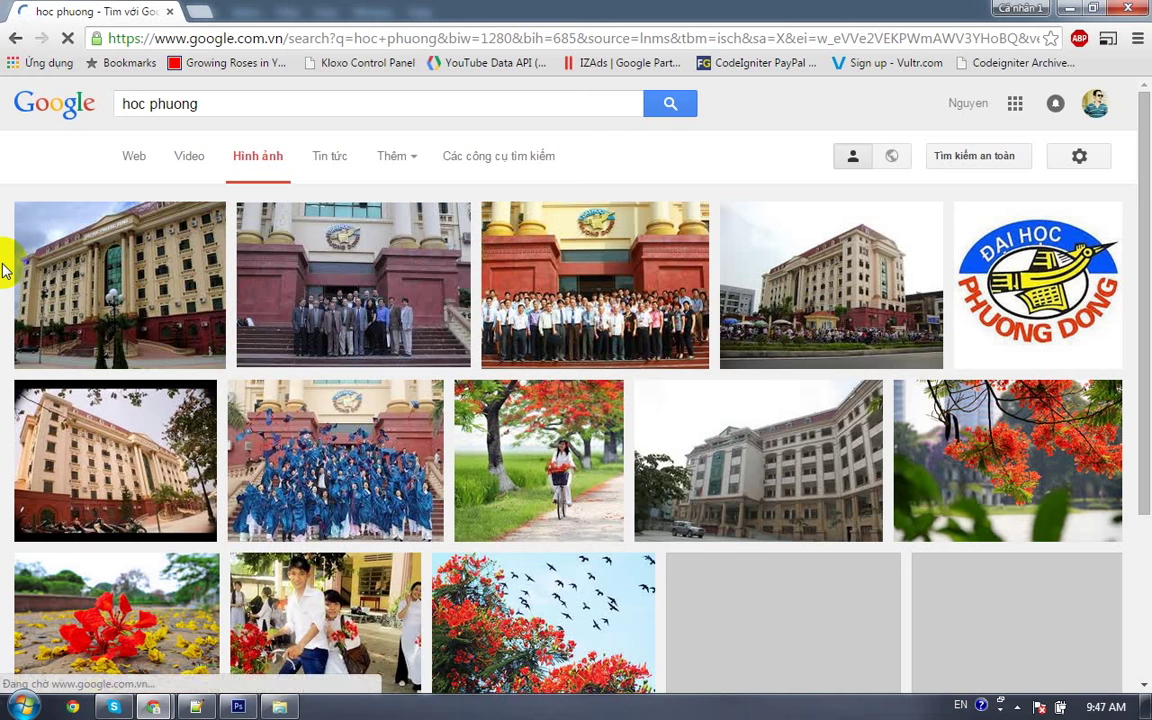
Step: Replace the query and search images for 'hoa phượng'
{"action": "left_click", "coordinate": [1017, 706]}
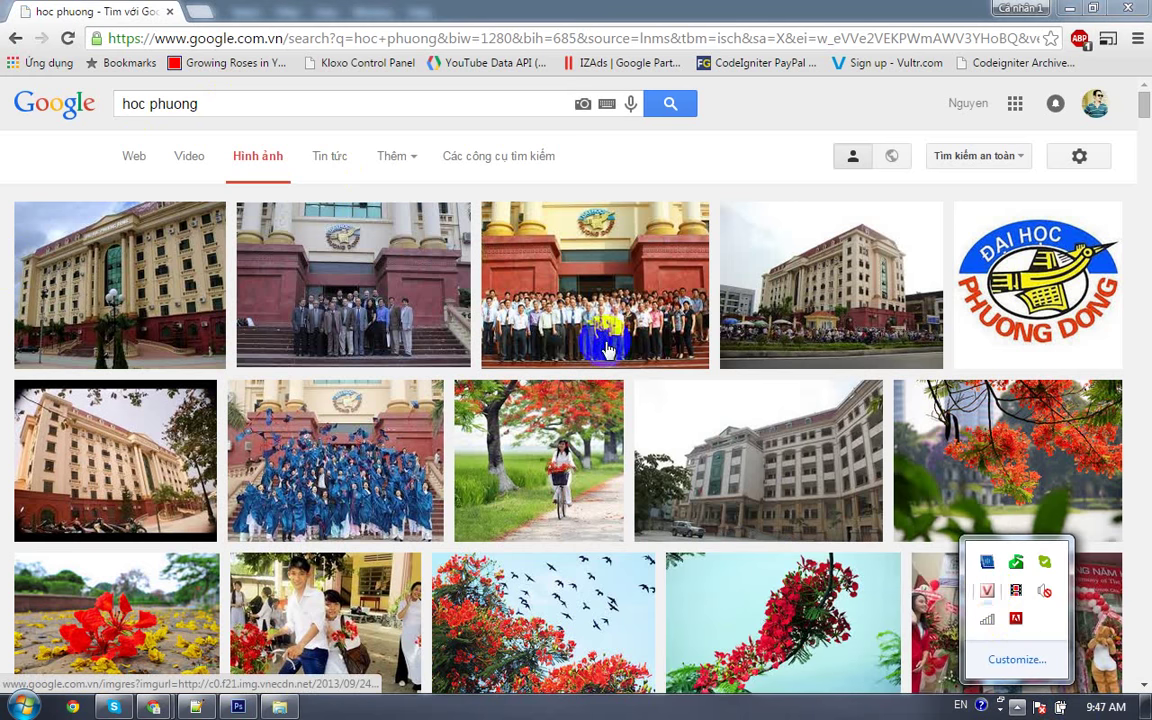
{"action": "left_click", "coordinate": [231, 99]}
{"action": "key", "text": "ctrl+a"}
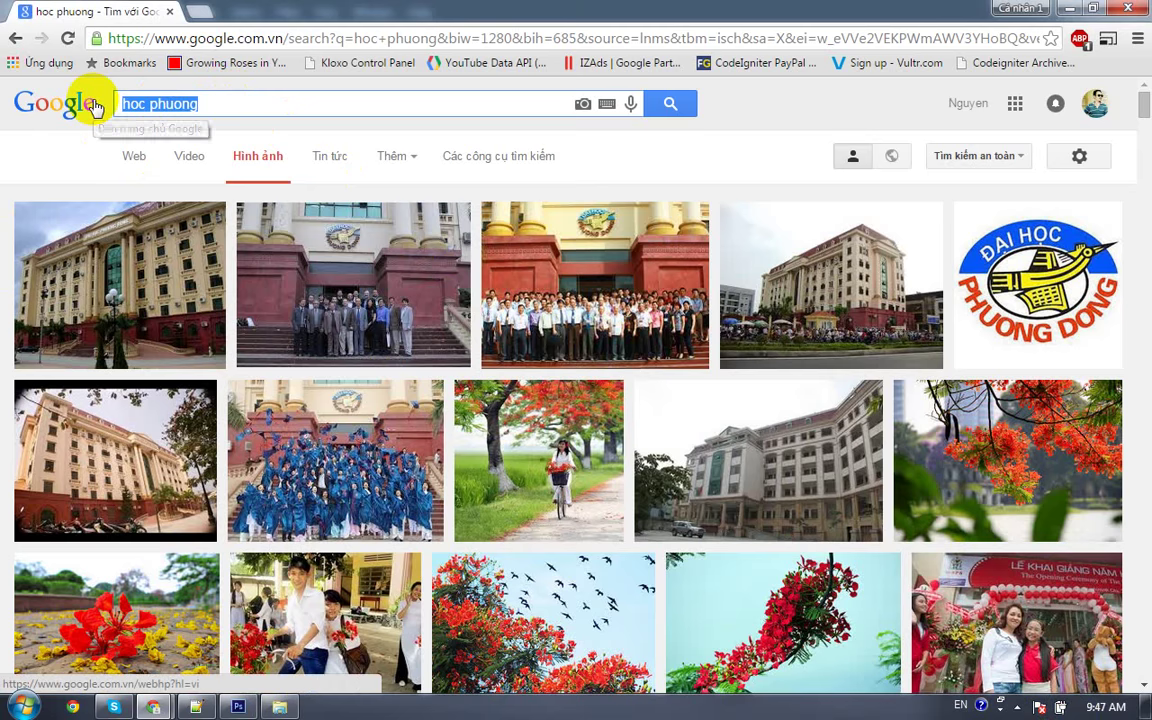
{"action": "type", "text": "hoa"}
{"action": "type", "text": "huo"}
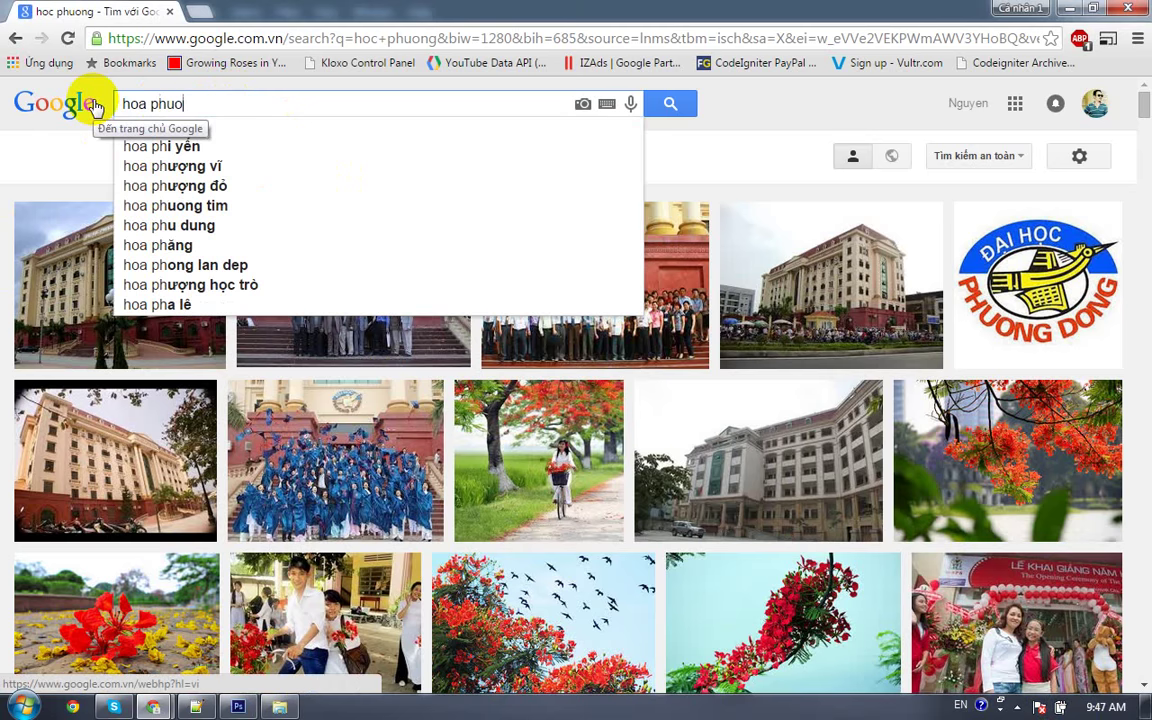
{"action": "type", "text": "wngj"}
{"action": "key", "text": "Return"}
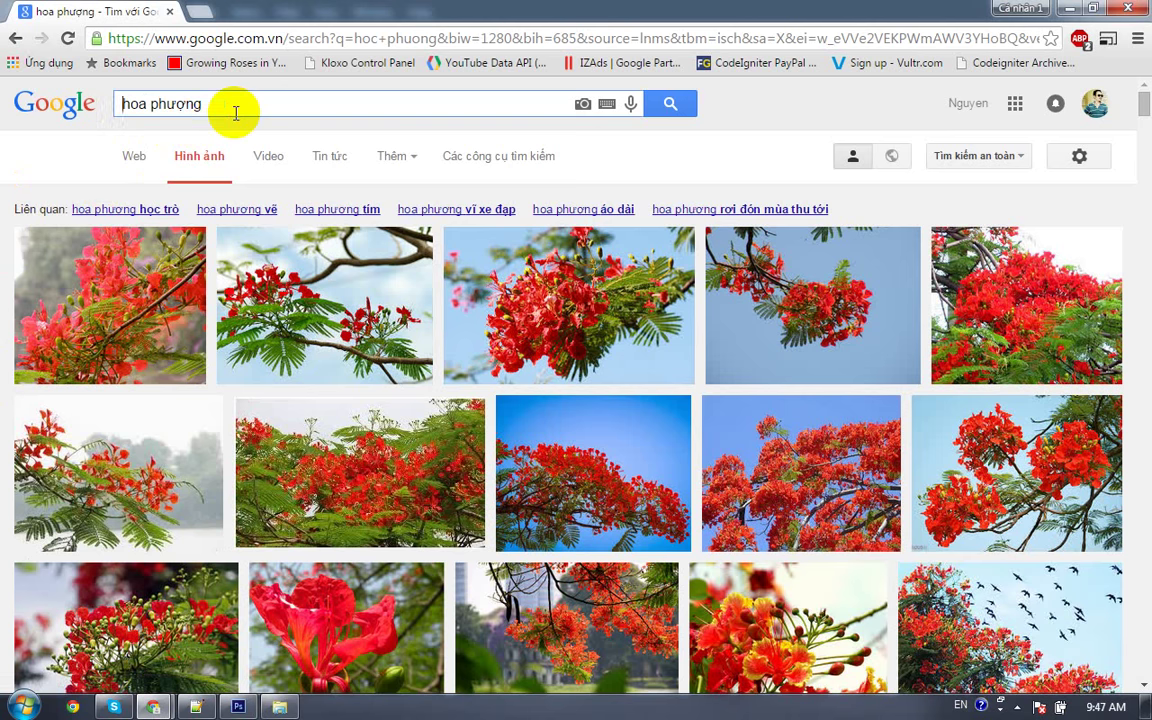
Step: Refine the search to 'tuổi học trò và hoa phượng'
{"action": "type", "text": "r ho"}
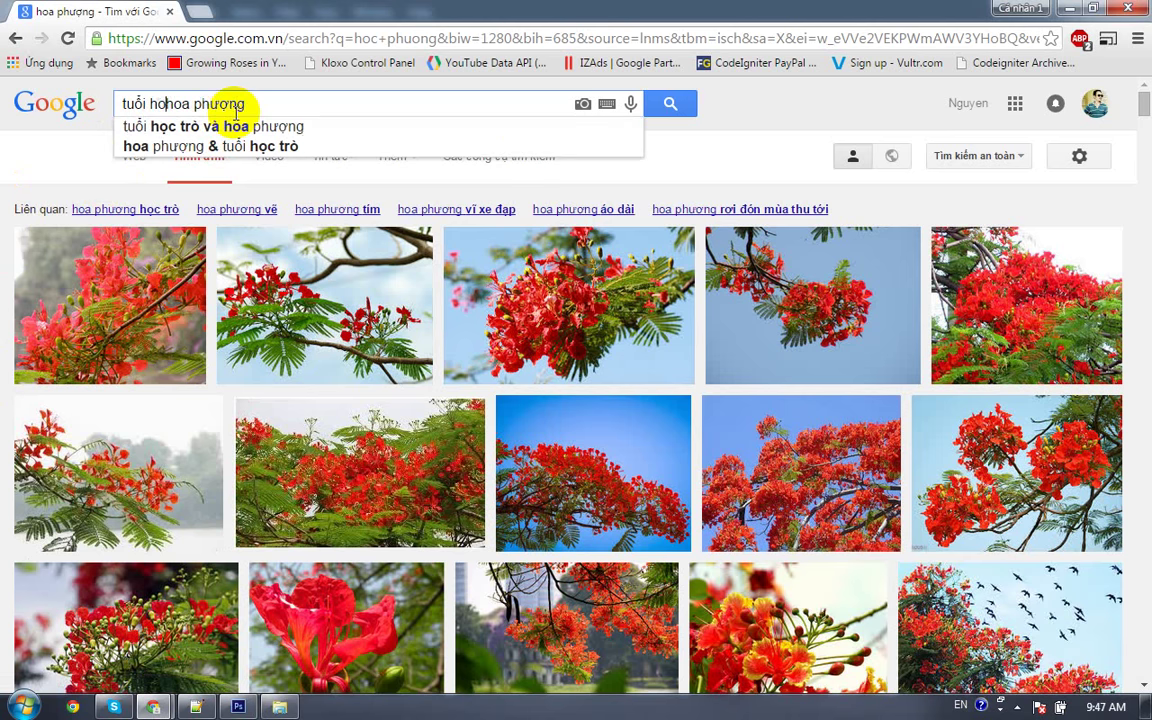
{"action": "type", "text": "tro"}
{"action": "key", "text": "Return"}
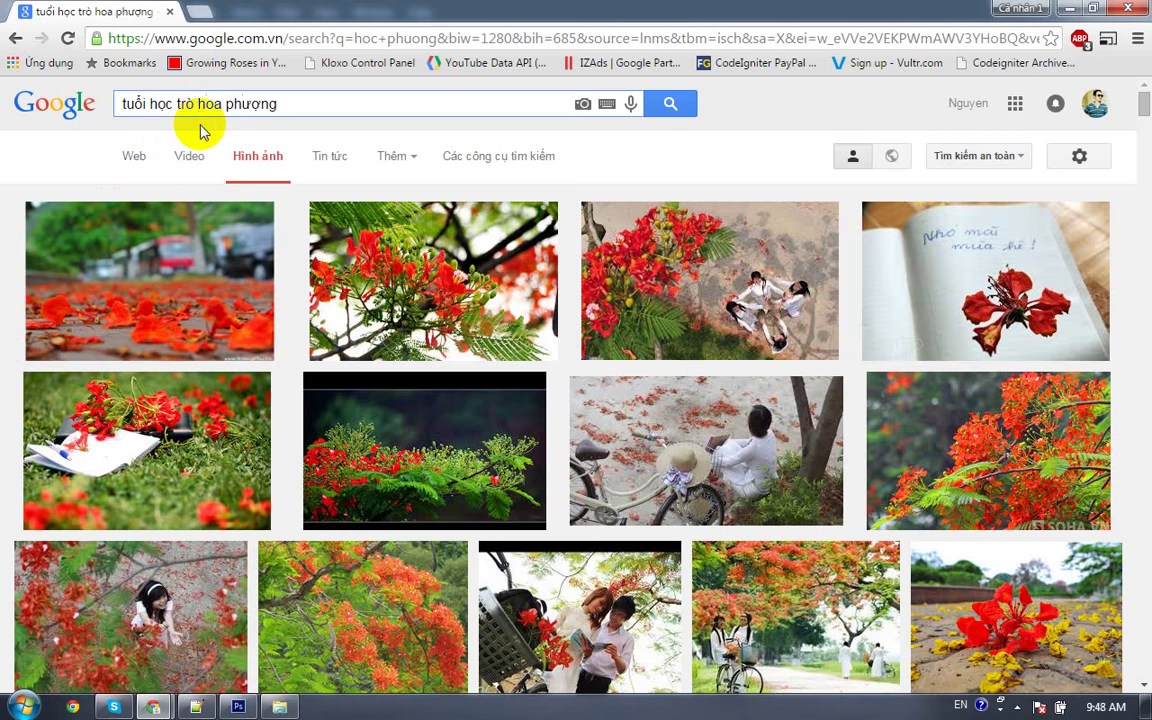
{"action": "type", "text": "và"}
{"action": "key", "text": "Return"}
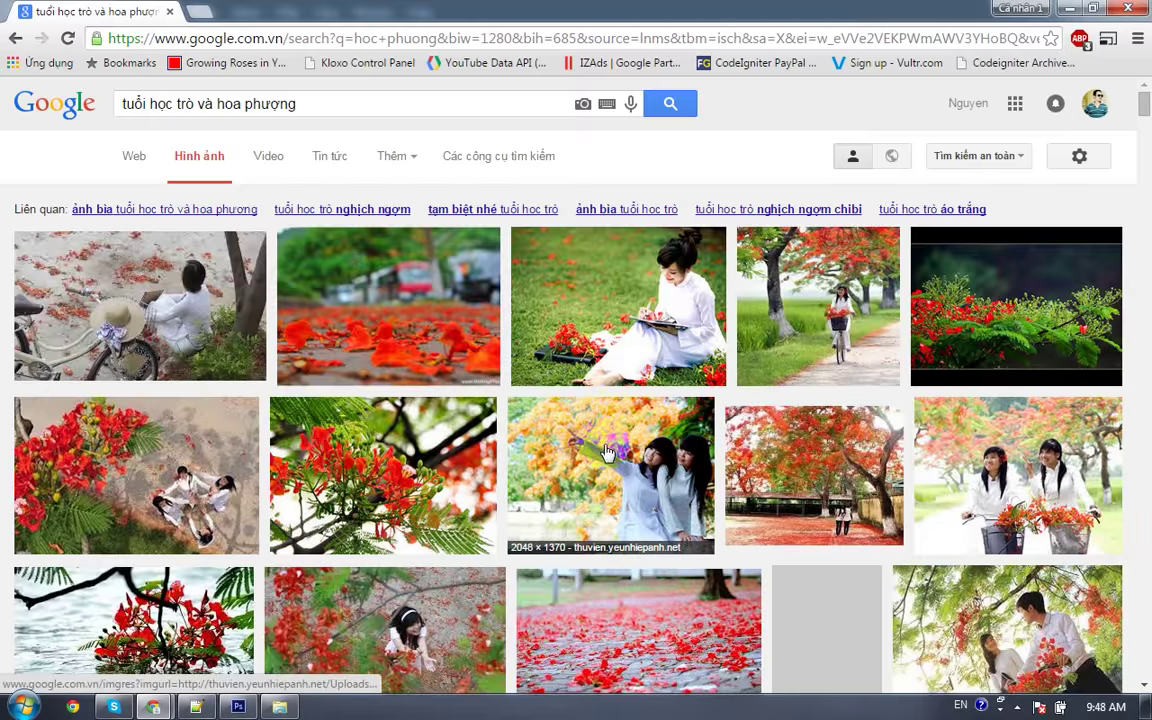
Step: Scroll far down the flame-tree results and open the girl-with-bouquet thumbnail in a background tab
{"action": "scroll", "coordinate": [583, 412], "scroll_direction": "down", "scroll_amount": 1}
{"action": "scroll", "coordinate": [580, 412], "scroll_direction": "down", "scroll_amount": 1}
{"action": "scroll", "coordinate": [580, 412], "scroll_direction": "down", "scroll_amount": 1}
{"action": "scroll", "coordinate": [580, 412], "scroll_direction": "down", "scroll_amount": 1}
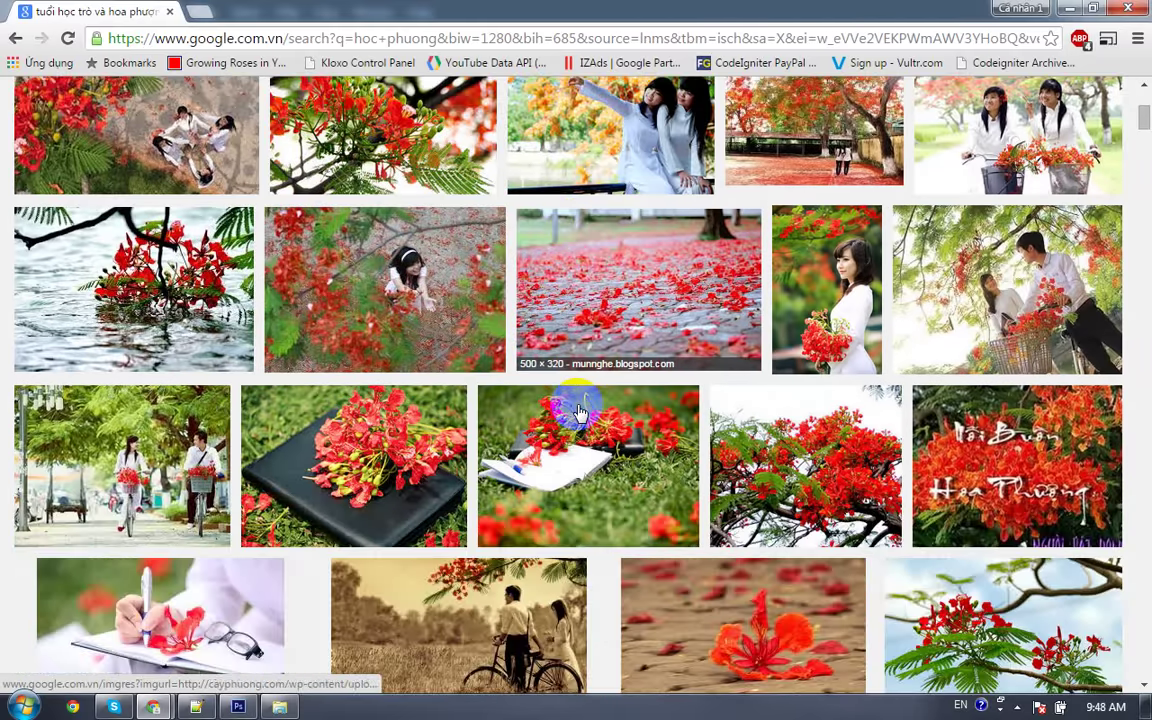
{"action": "scroll", "coordinate": [580, 412], "scroll_direction": "down", "scroll_amount": 2}
{"action": "scroll", "coordinate": [580, 412], "scroll_direction": "down", "scroll_amount": 2}
{"action": "scroll", "coordinate": [580, 412], "scroll_direction": "down", "scroll_amount": 2}
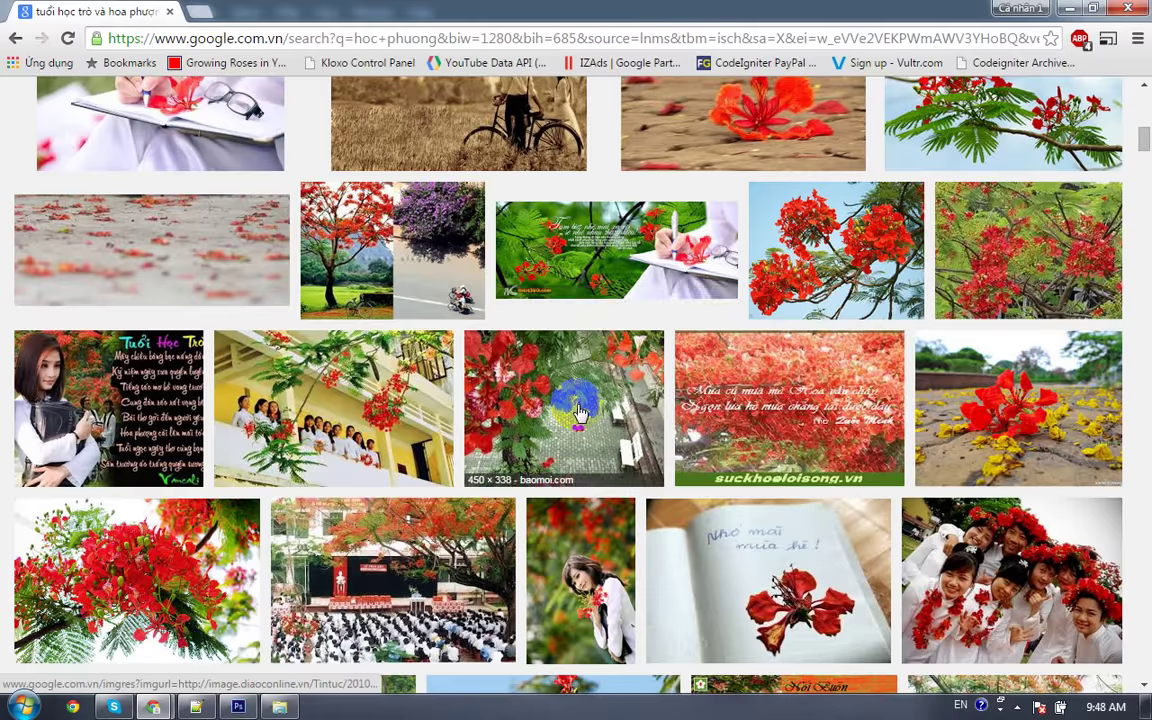
{"action": "scroll", "coordinate": [540, 420], "scroll_direction": "down", "scroll_amount": 2}
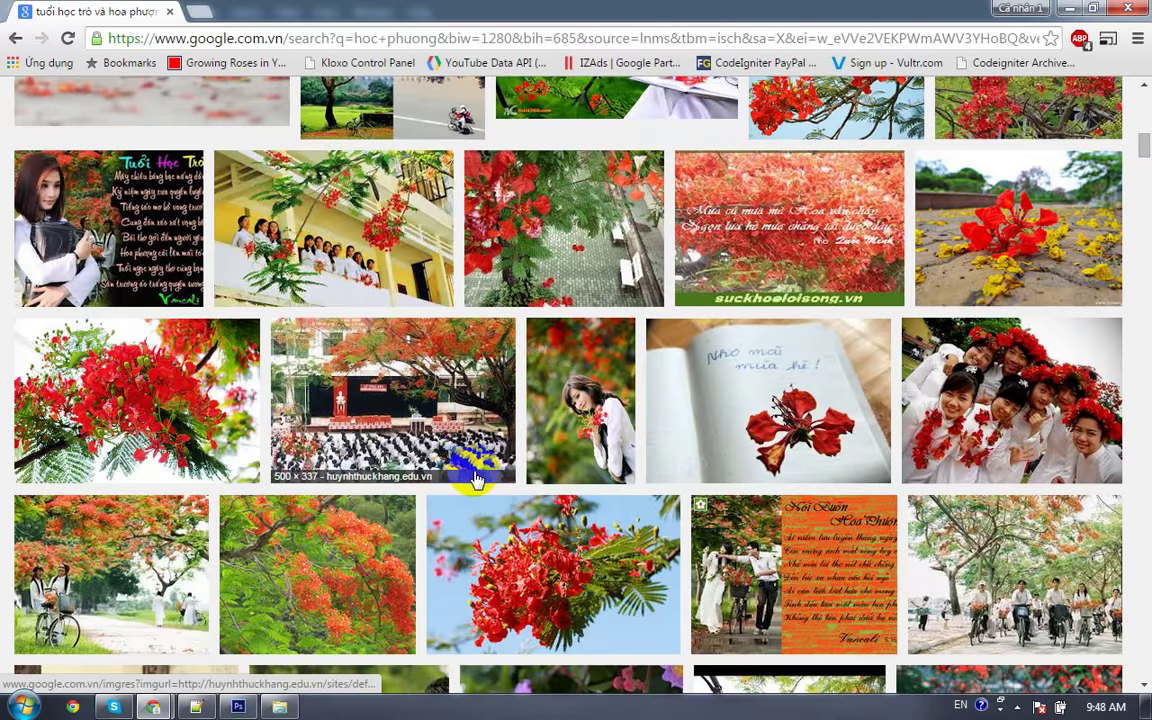
{"action": "scroll", "coordinate": [476, 480], "scroll_direction": "down", "scroll_amount": 2}
{"action": "scroll", "coordinate": [476, 455], "scroll_direction": "down", "scroll_amount": 2}
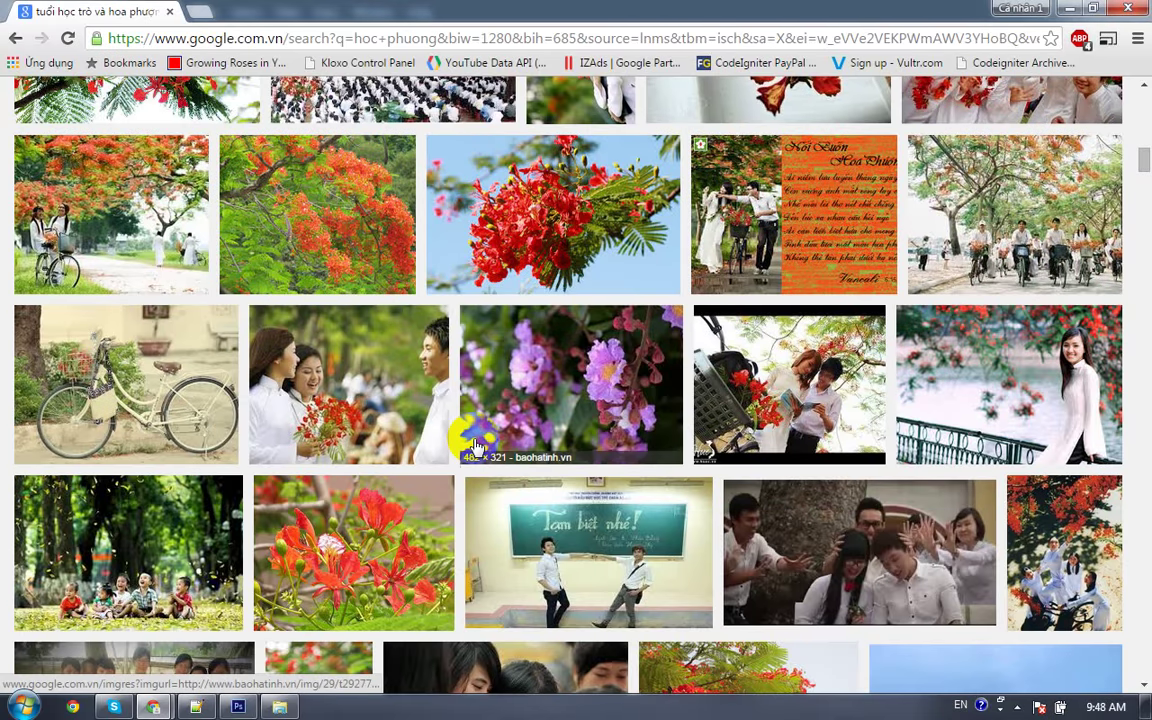
{"action": "scroll", "coordinate": [476, 445], "scroll_direction": "down", "scroll_amount": 2}
{"action": "scroll", "coordinate": [476, 445], "scroll_direction": "down", "scroll_amount": 1}
{"action": "scroll", "coordinate": [476, 445], "scroll_direction": "down", "scroll_amount": 3}
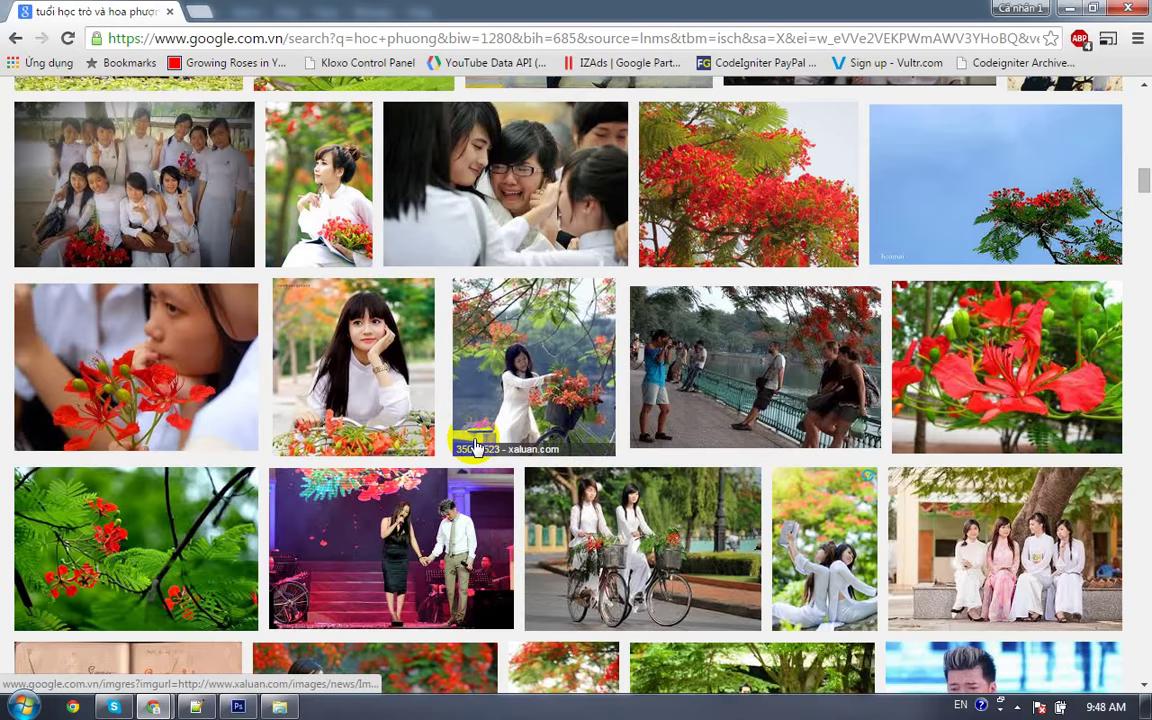
{"action": "scroll", "coordinate": [457, 373], "scroll_direction": "down", "scroll_amount": 2}
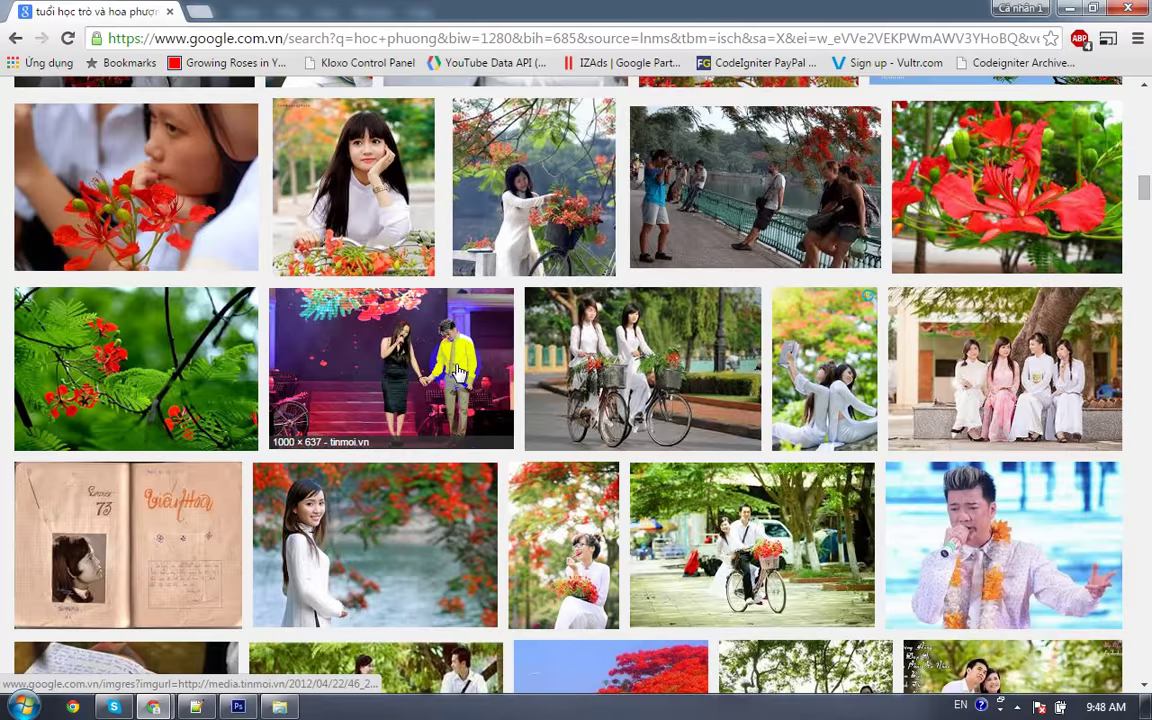
{"action": "scroll", "coordinate": [457, 372], "scroll_direction": "down", "scroll_amount": 1}
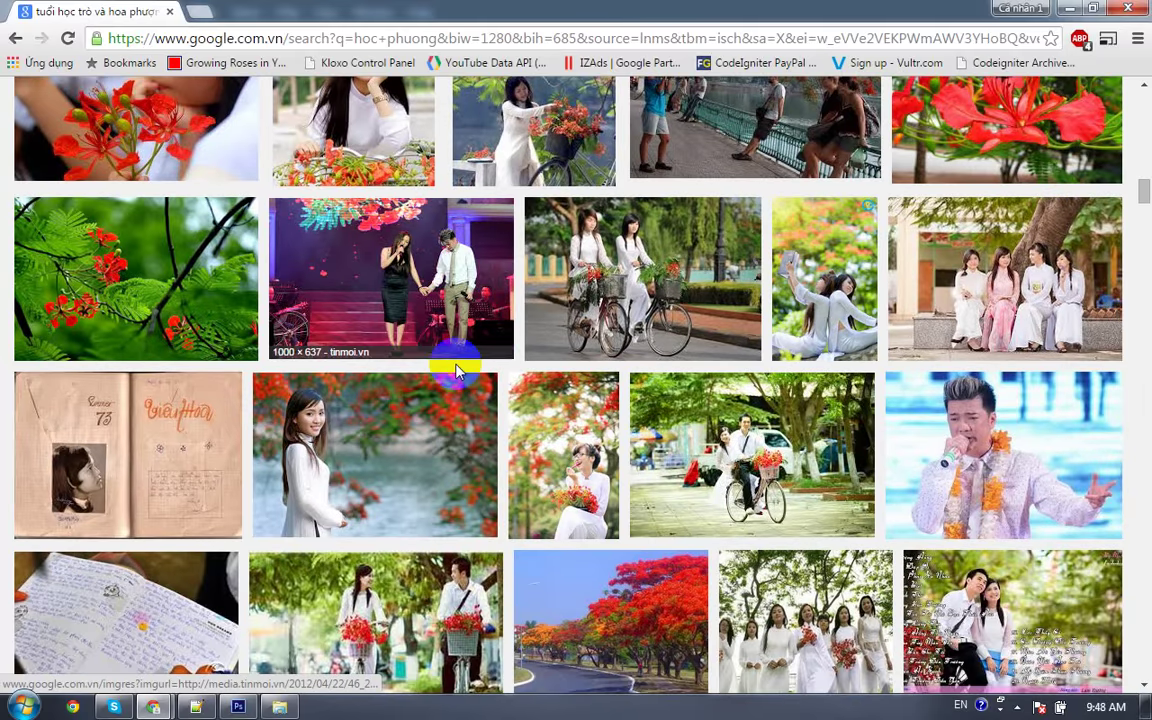
{"action": "middle_click", "coordinate": [563, 458]}
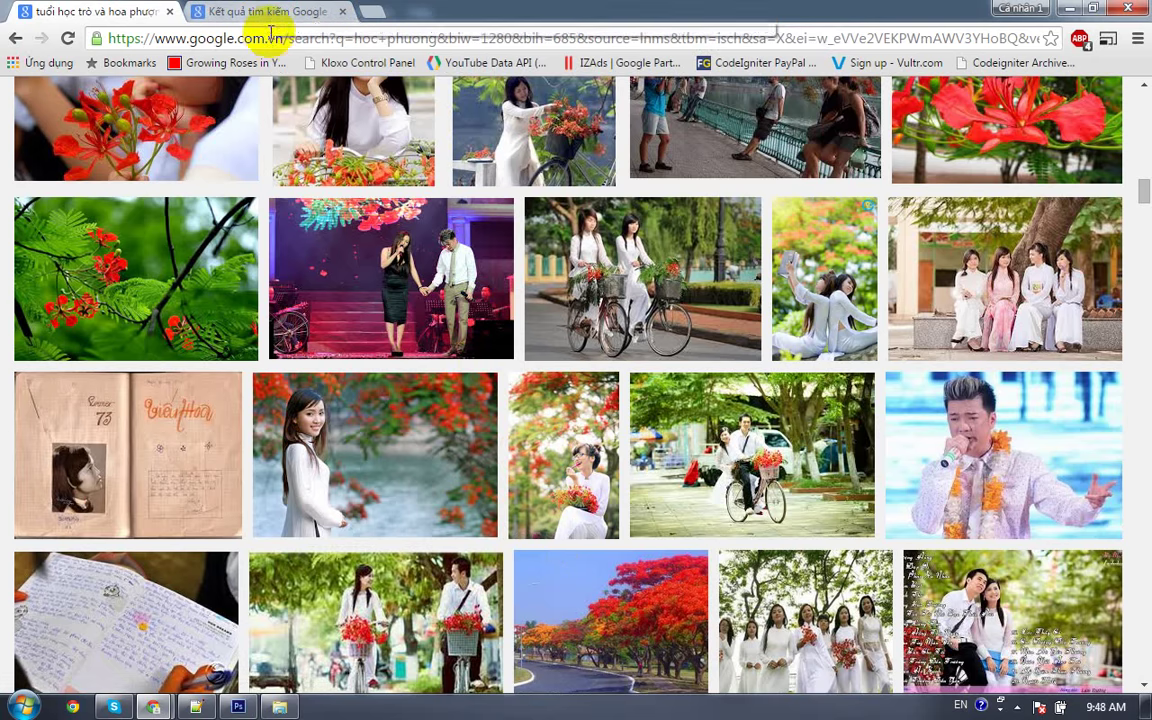
Step: Save the full-size girl-with-flowers photo to My Pictures as 'ao dai 23.jpg' and open it
{"action": "left_click", "coordinate": [265, 13]}
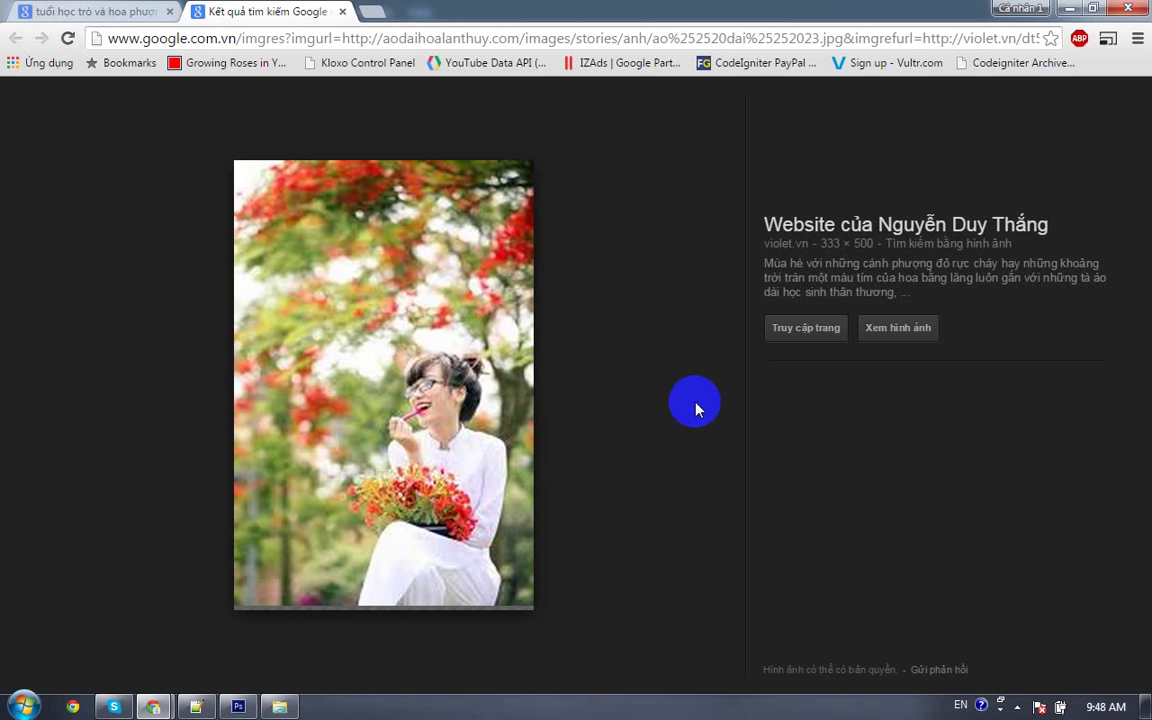
{"action": "right_click", "coordinate": [378, 396]}
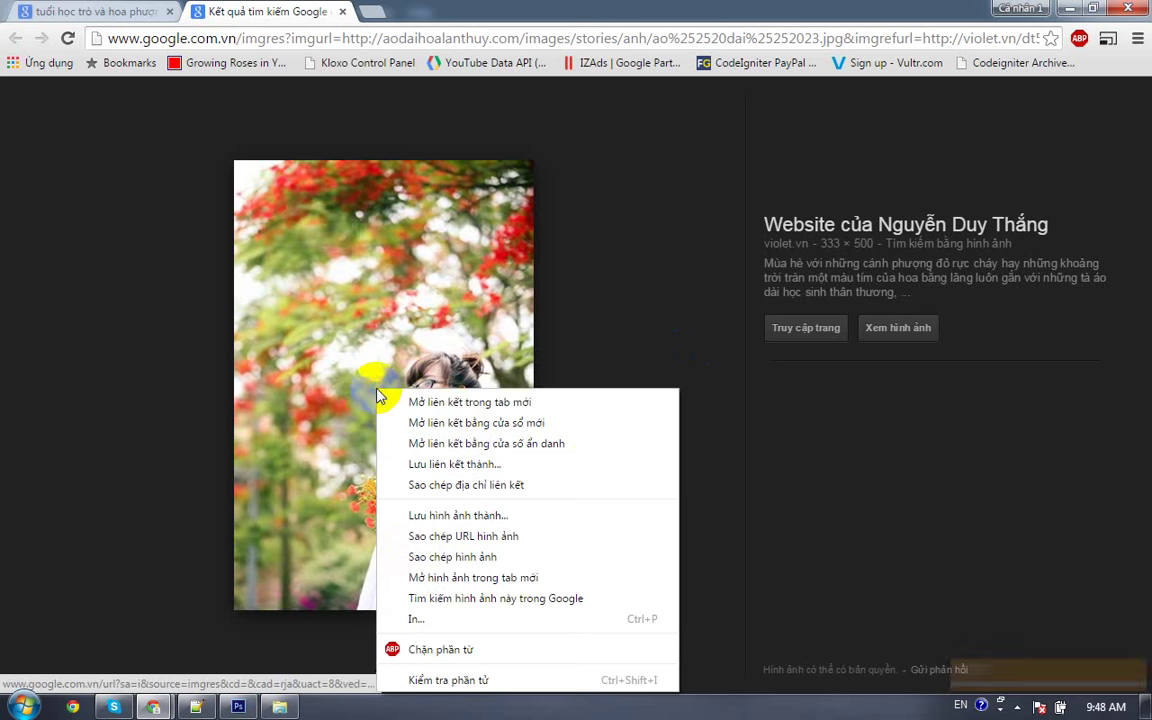
{"action": "left_click", "coordinate": [475, 516]}
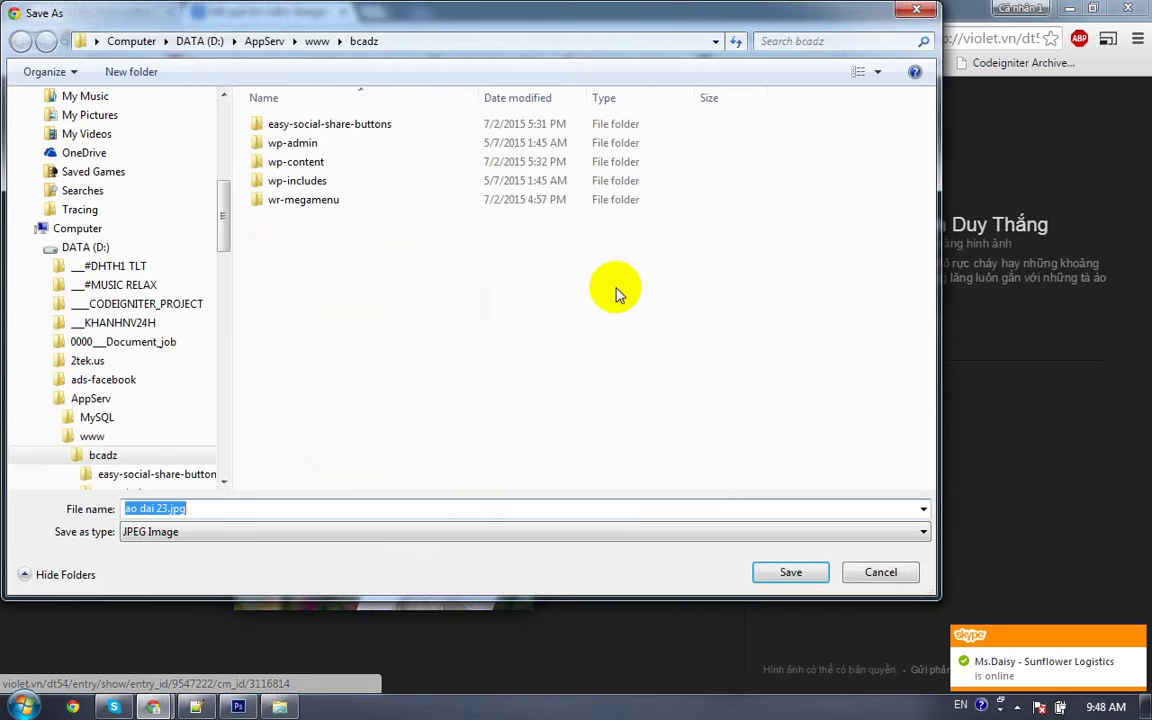
{"action": "left_click", "coordinate": [90, 100]}
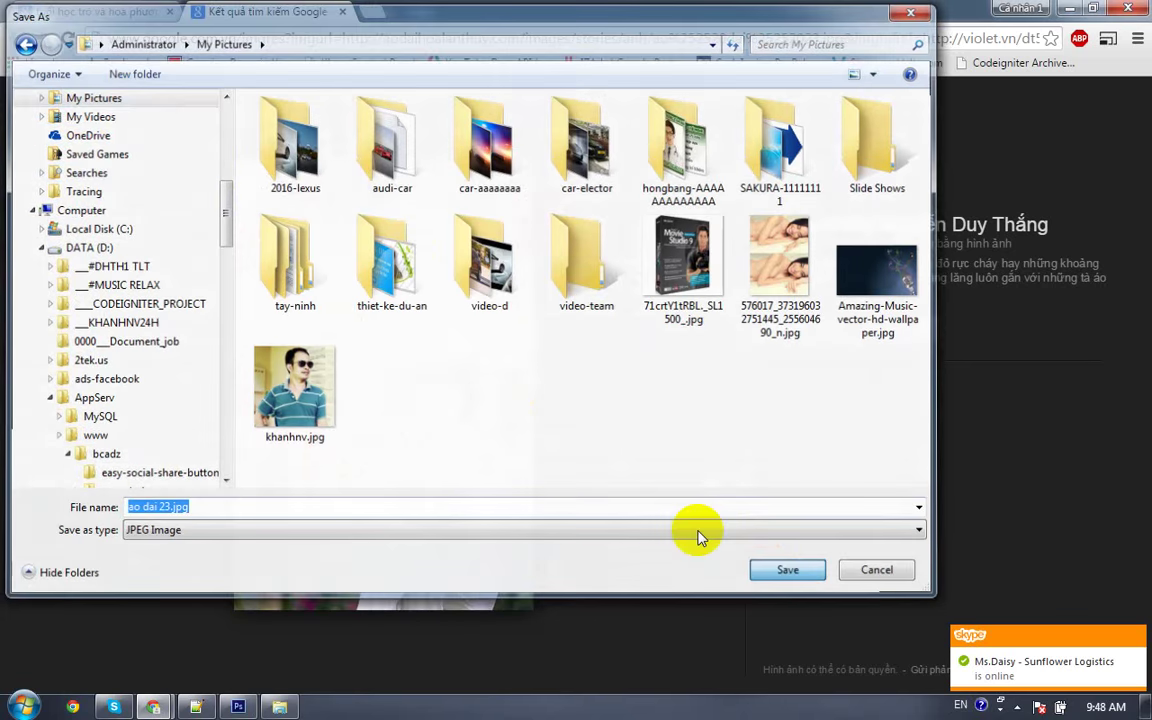
{"action": "key", "text": "Return"}
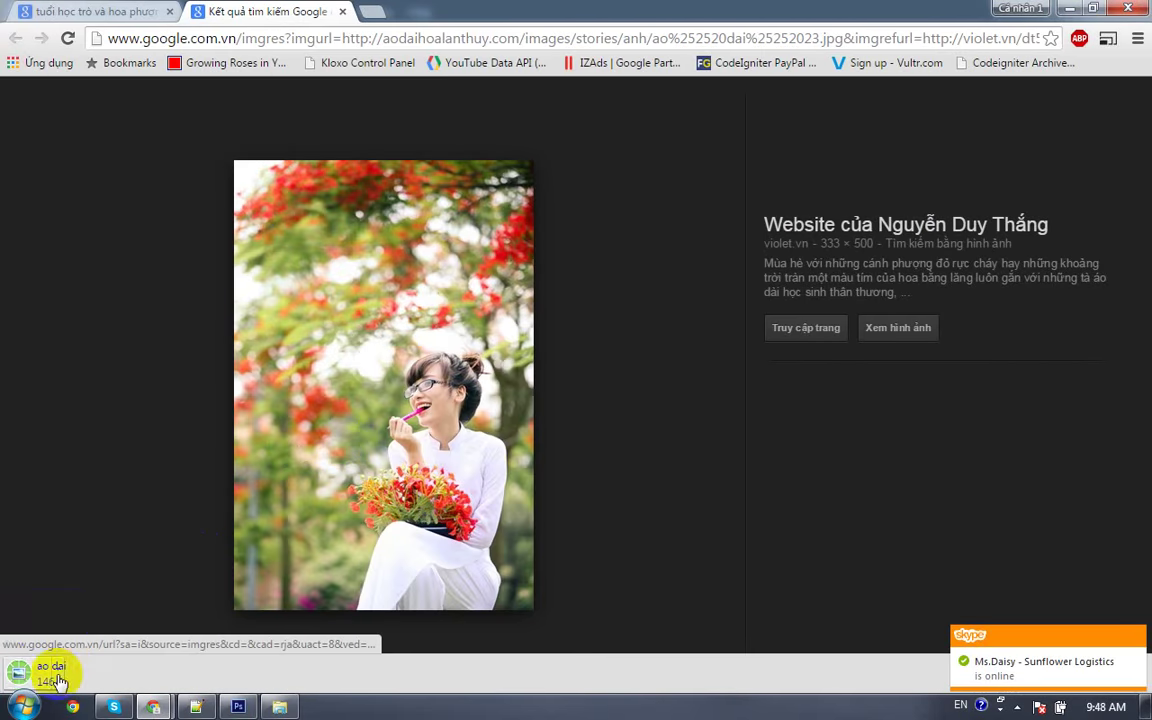
{"action": "left_click", "coordinate": [48, 673]}
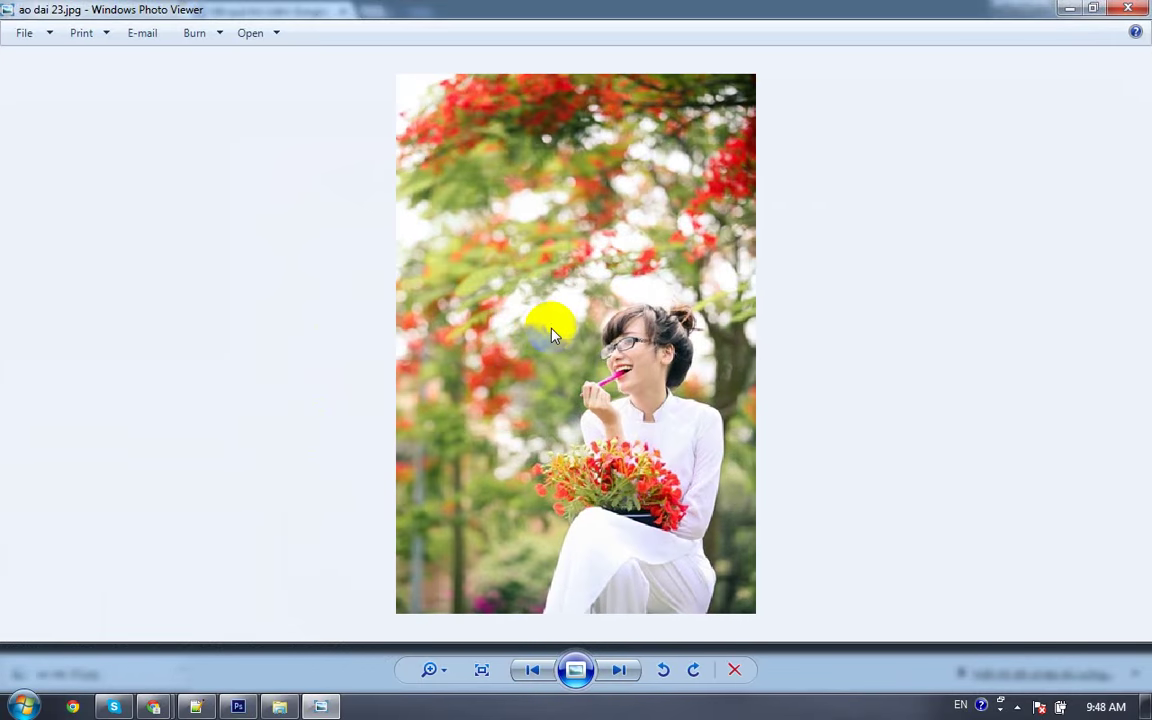
Step: Inspect ao dai 23.jpg in Photo Viewer, then bring back Chrome's Google image viewer window
{"action": "right_click", "coordinate": [577, 320]}
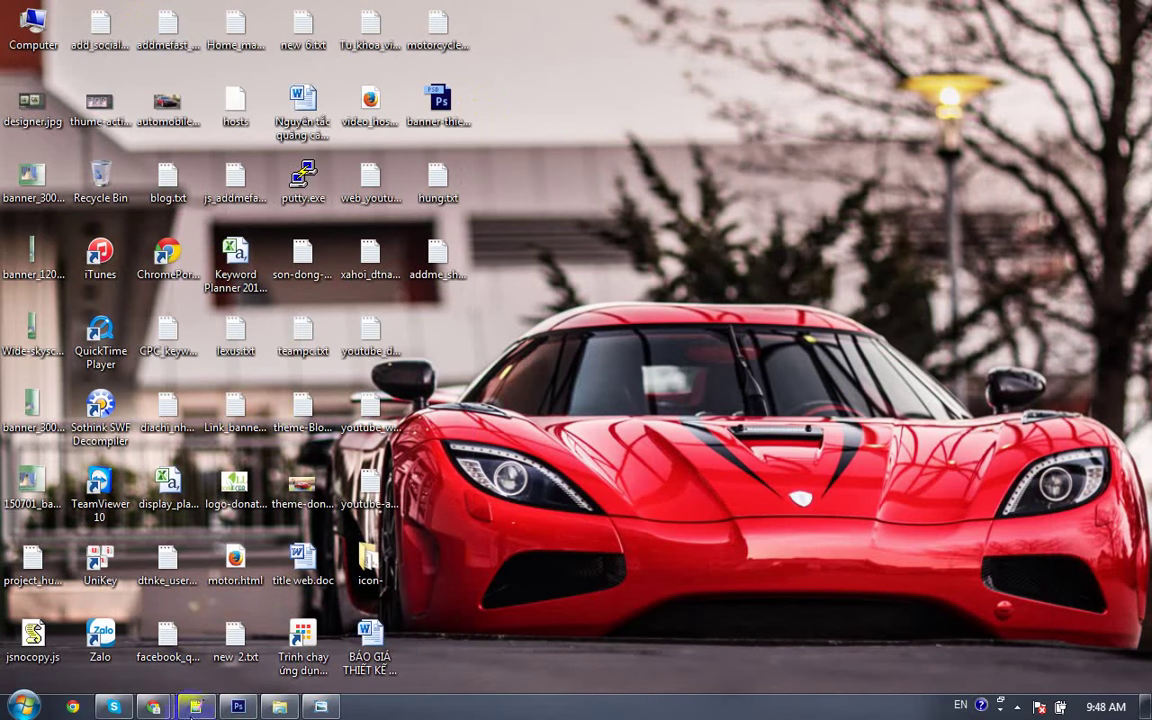
{"action": "left_click", "coordinate": [147, 618]}
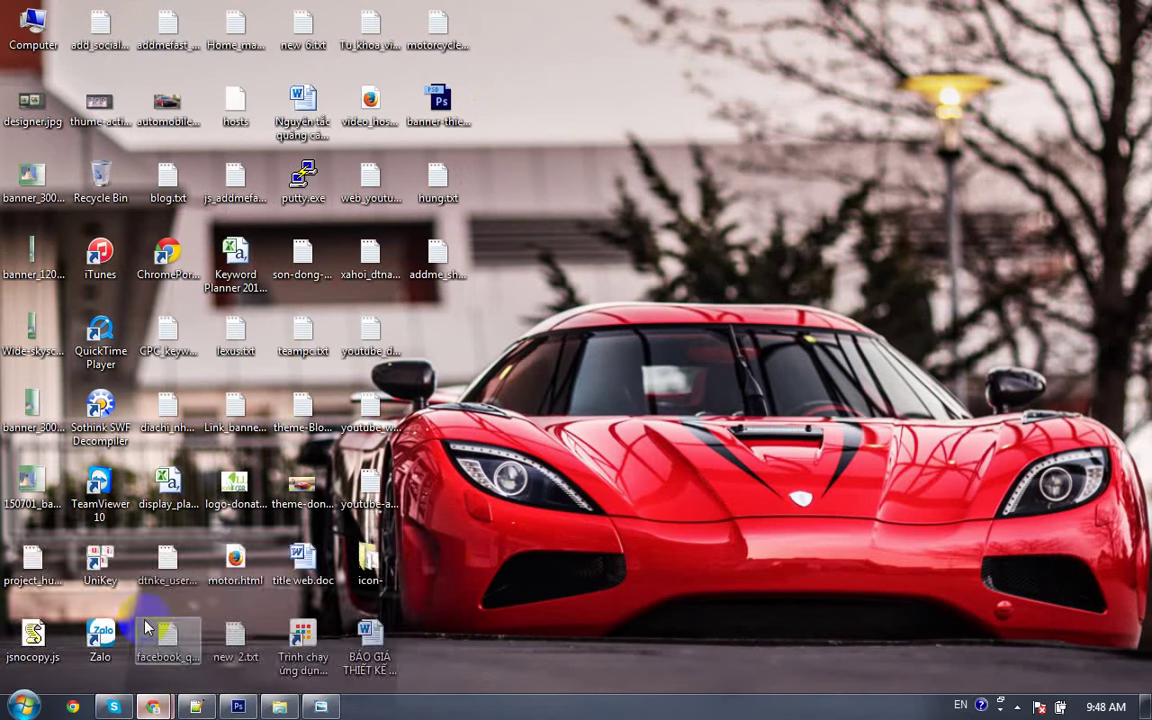
{"action": "mouse_move", "coordinate": [152, 707]}
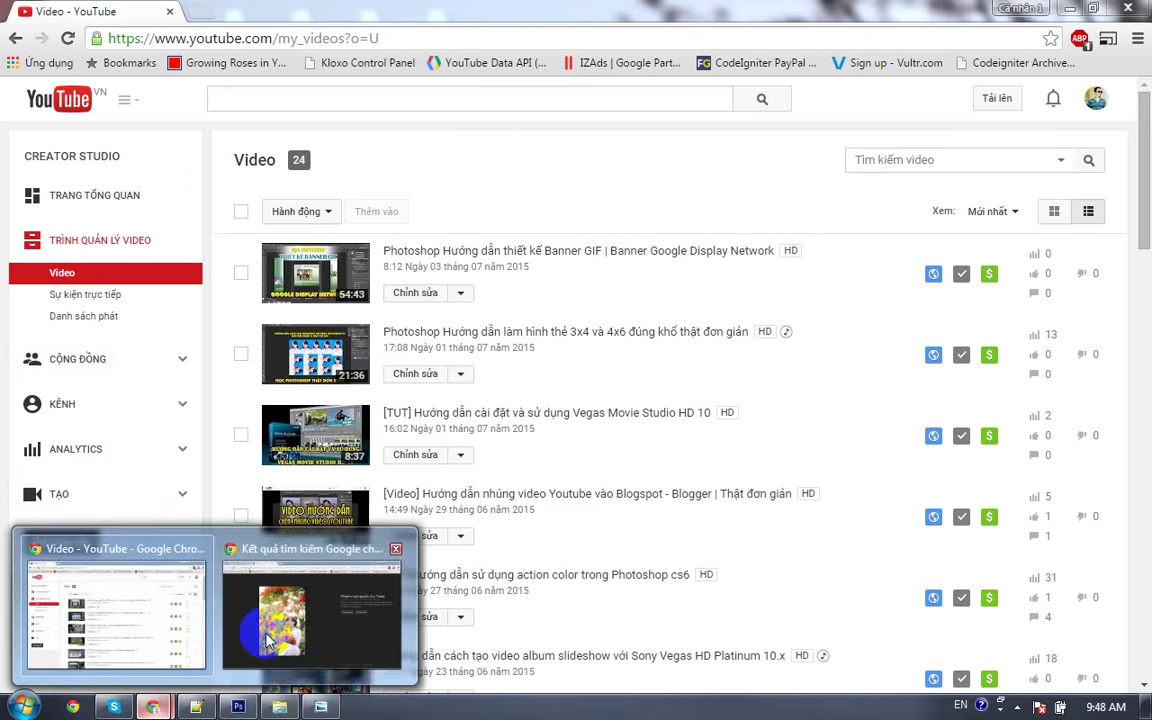
{"action": "left_click", "coordinate": [290, 562]}
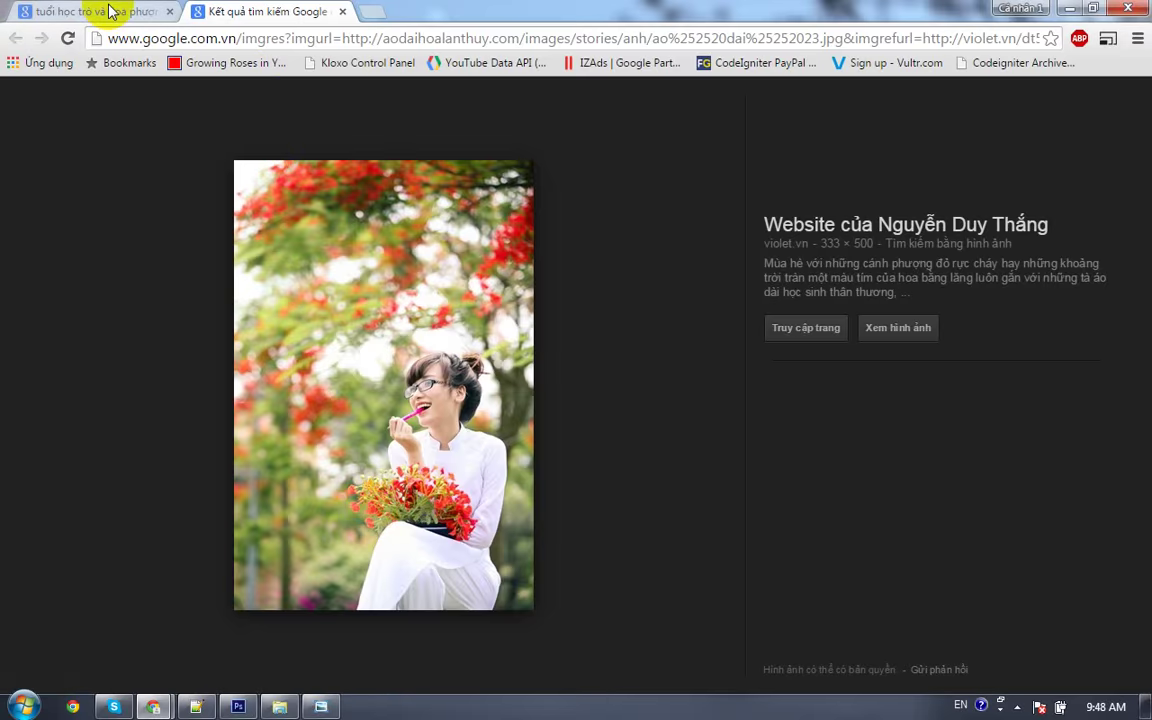
Step: Filter the first tab's results to larger than 640×480 and open the red-flowers portrait in a new tab
{"action": "left_click", "coordinate": [108, 12]}
{"action": "scroll", "coordinate": [445, 320], "scroll_direction": "up", "scroll_amount": 5}
{"action": "scroll", "coordinate": [442, 345], "scroll_direction": "up", "scroll_amount": 5}
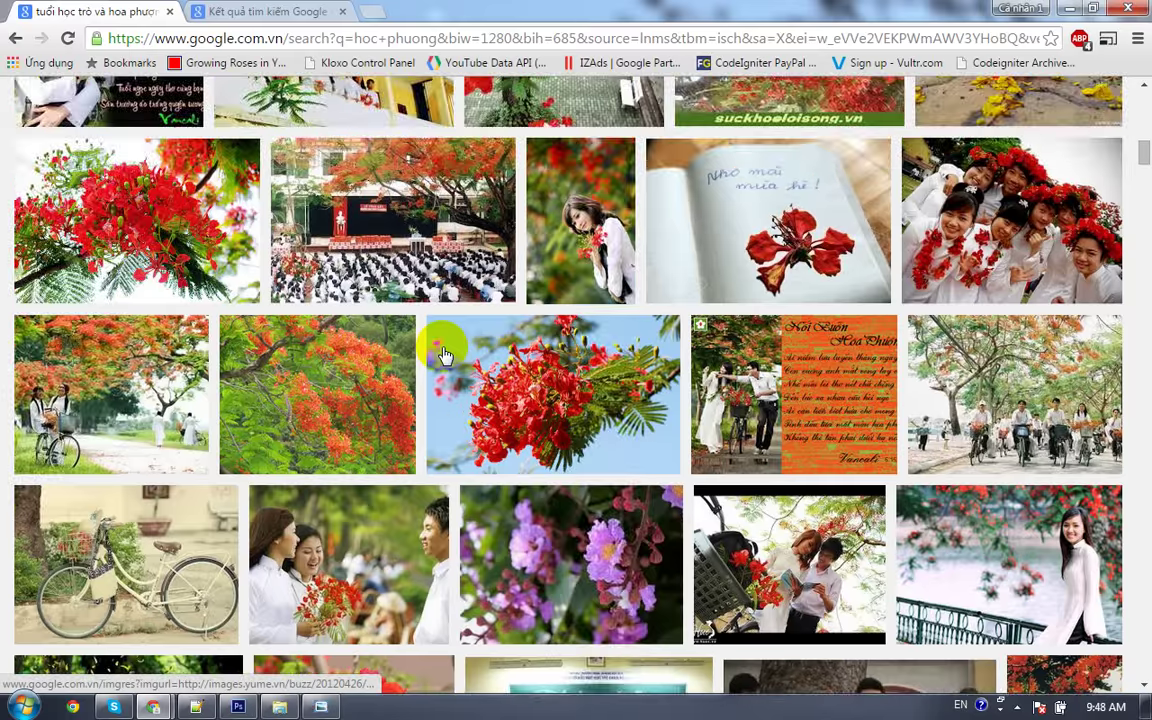
{"action": "scroll", "coordinate": [442, 340], "scroll_direction": "up", "scroll_amount": 5}
{"action": "scroll", "coordinate": [445, 321], "scroll_direction": "up", "scroll_amount": 5}
{"action": "left_click", "coordinate": [532, 155]}
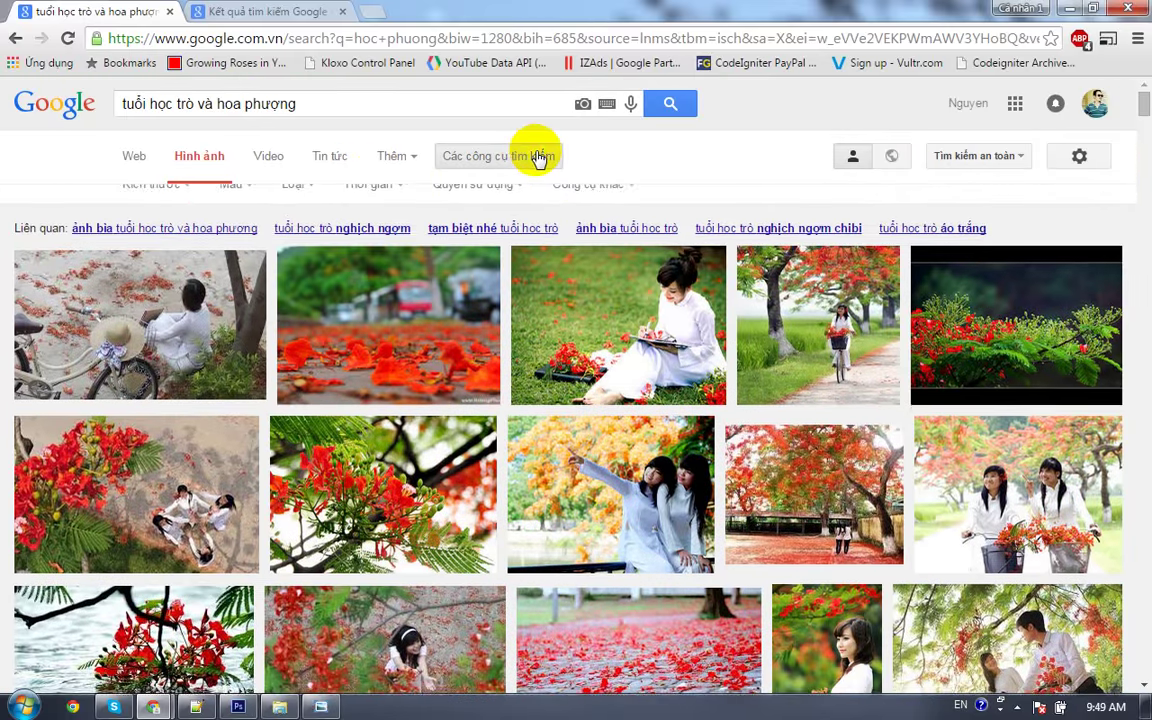
{"action": "left_click", "coordinate": [171, 214]}
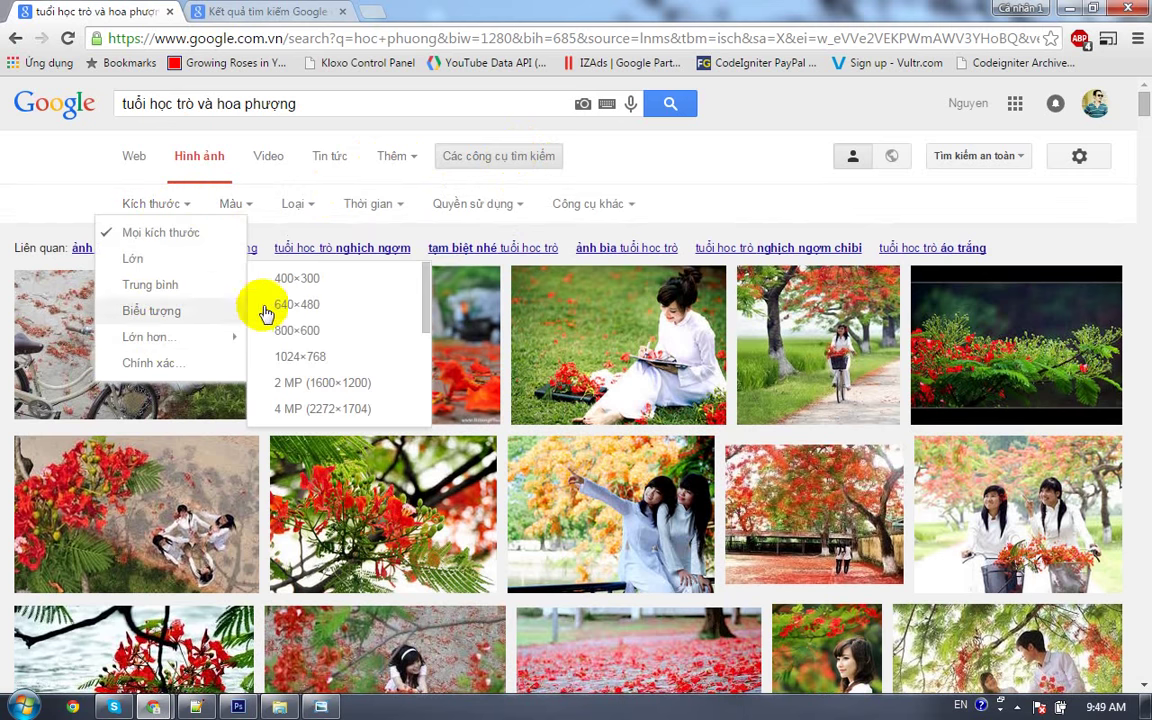
{"action": "mouse_move", "coordinate": [145, 336]}
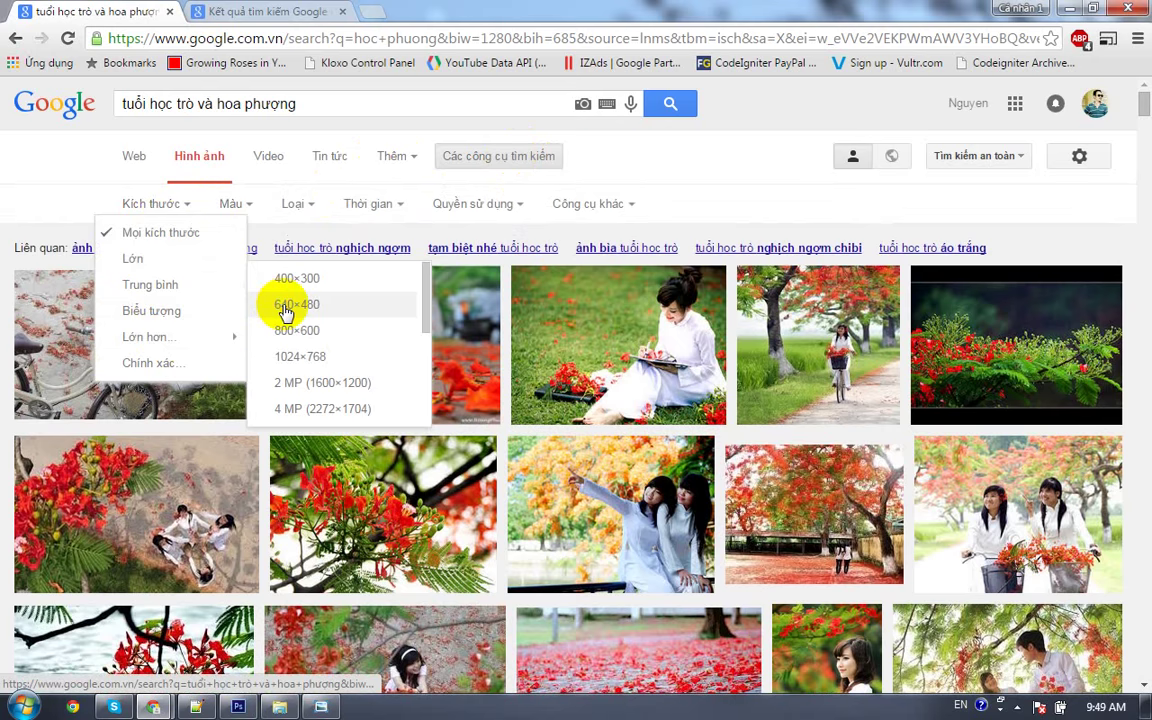
{"action": "left_click", "coordinate": [300, 306]}
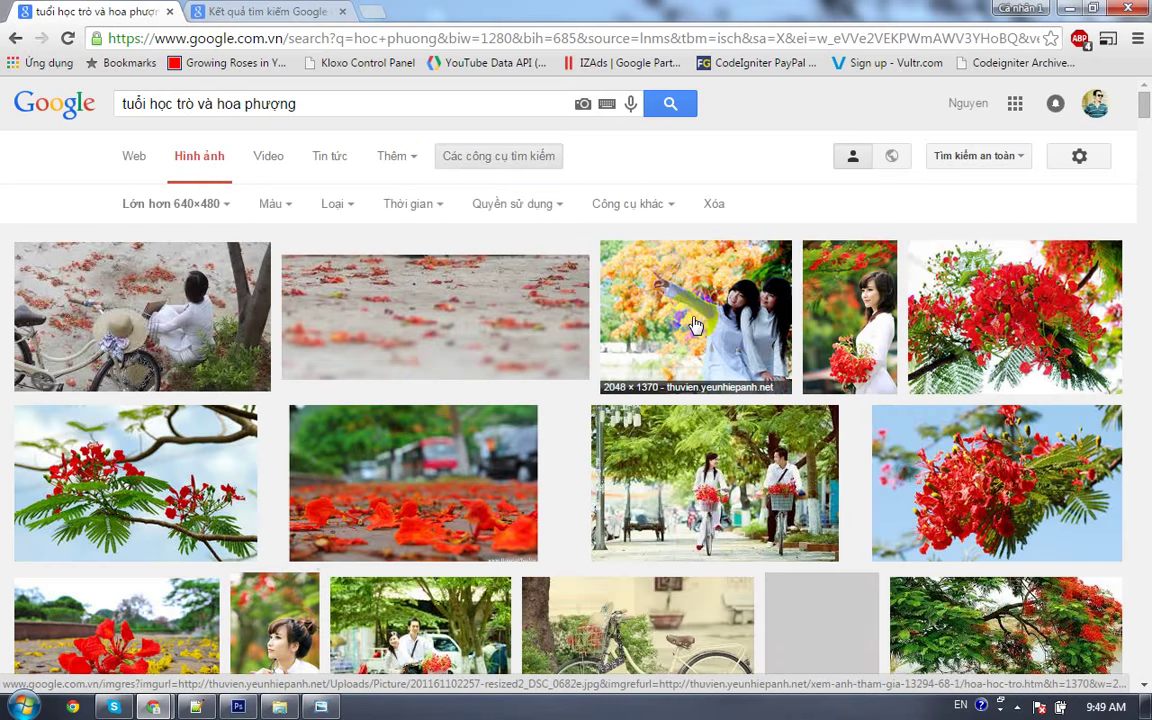
{"action": "left_click", "coordinate": [676, 234]}
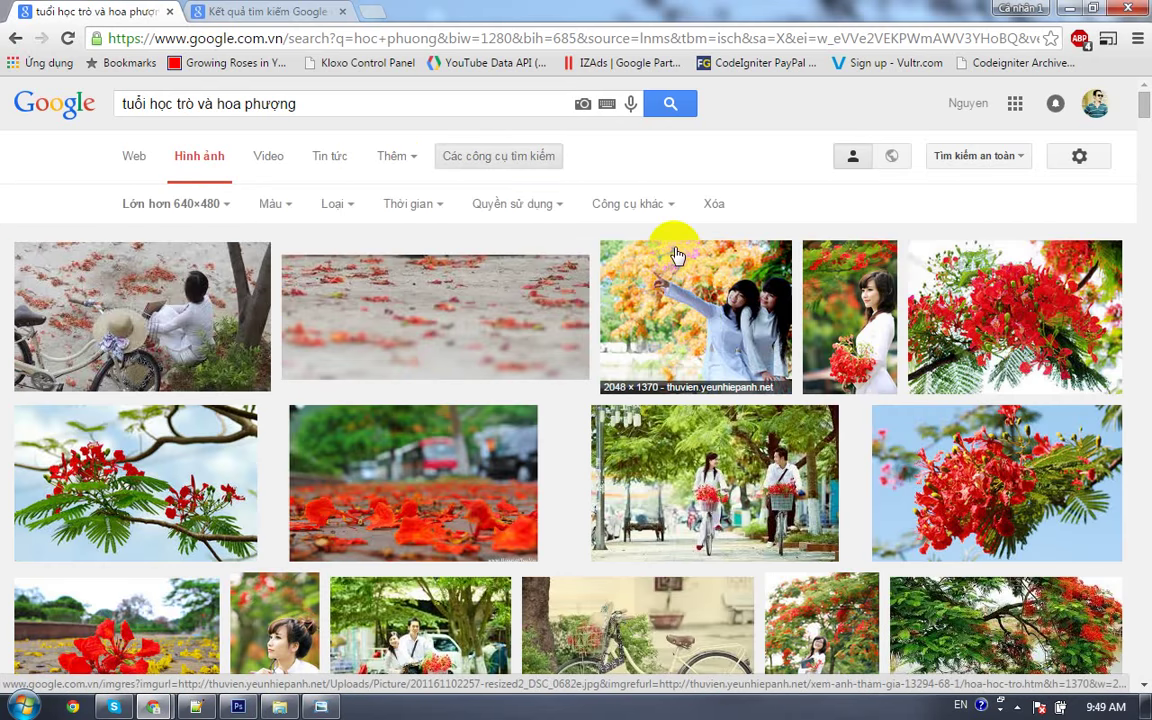
{"action": "middle_click", "coordinate": [835, 333]}
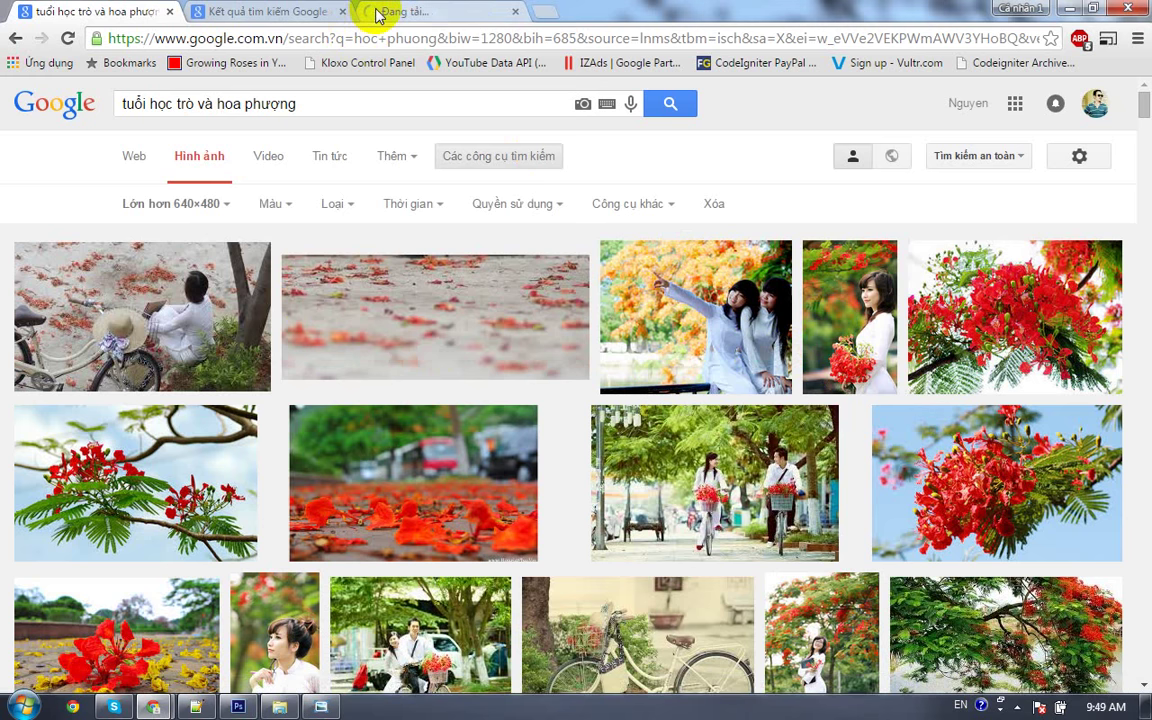
Step: Save the red-bouquet portrait from Google Images as hoa-phuong-mua-he.jpg in My Pictures
{"action": "left_click", "coordinate": [392, 14]}
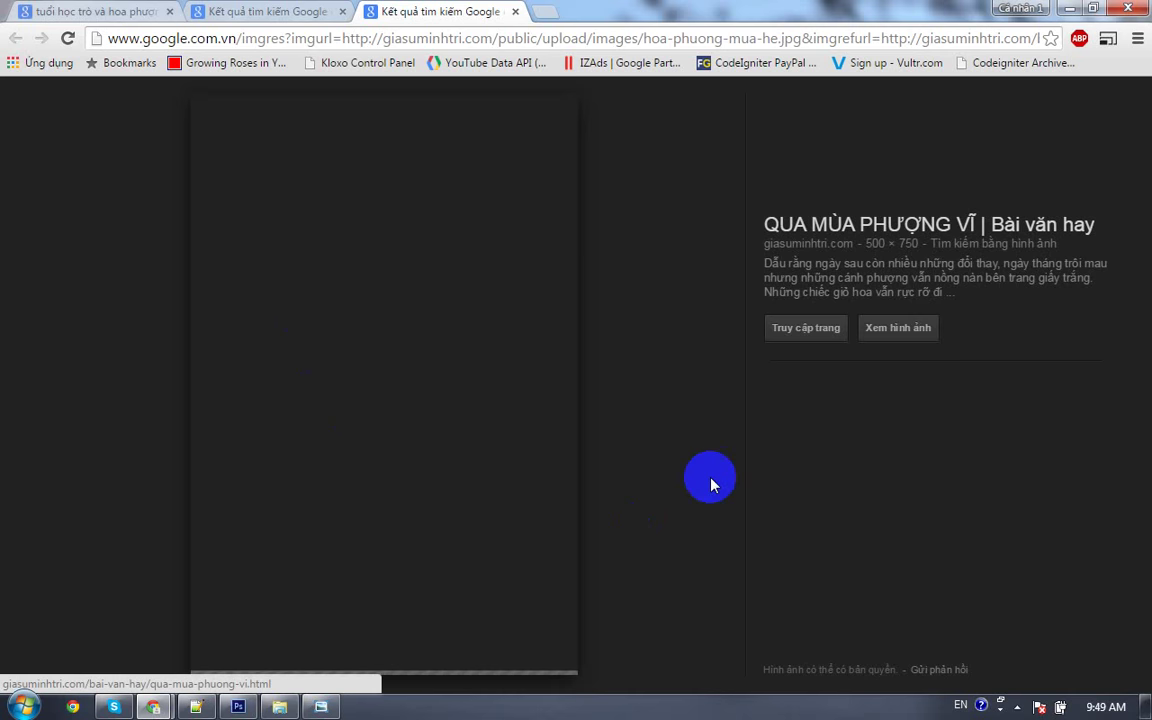
{"action": "right_click", "coordinate": [406, 398]}
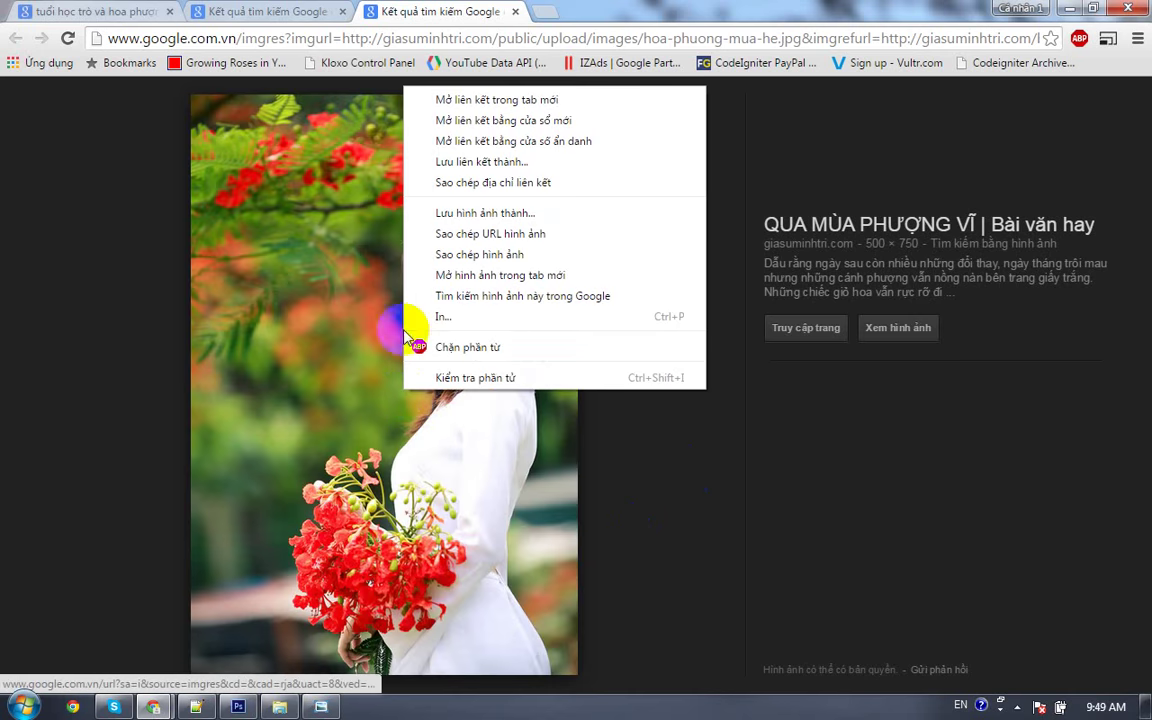
{"action": "left_click", "coordinate": [460, 216]}
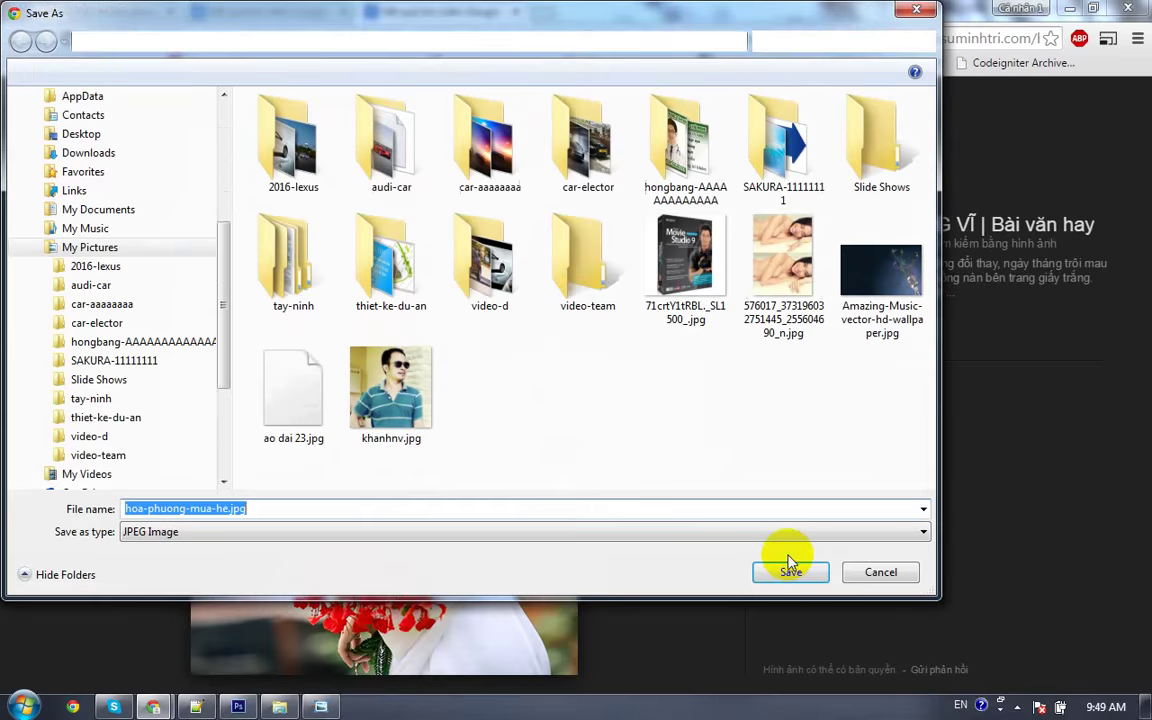
{"action": "left_click", "coordinate": [787, 574]}
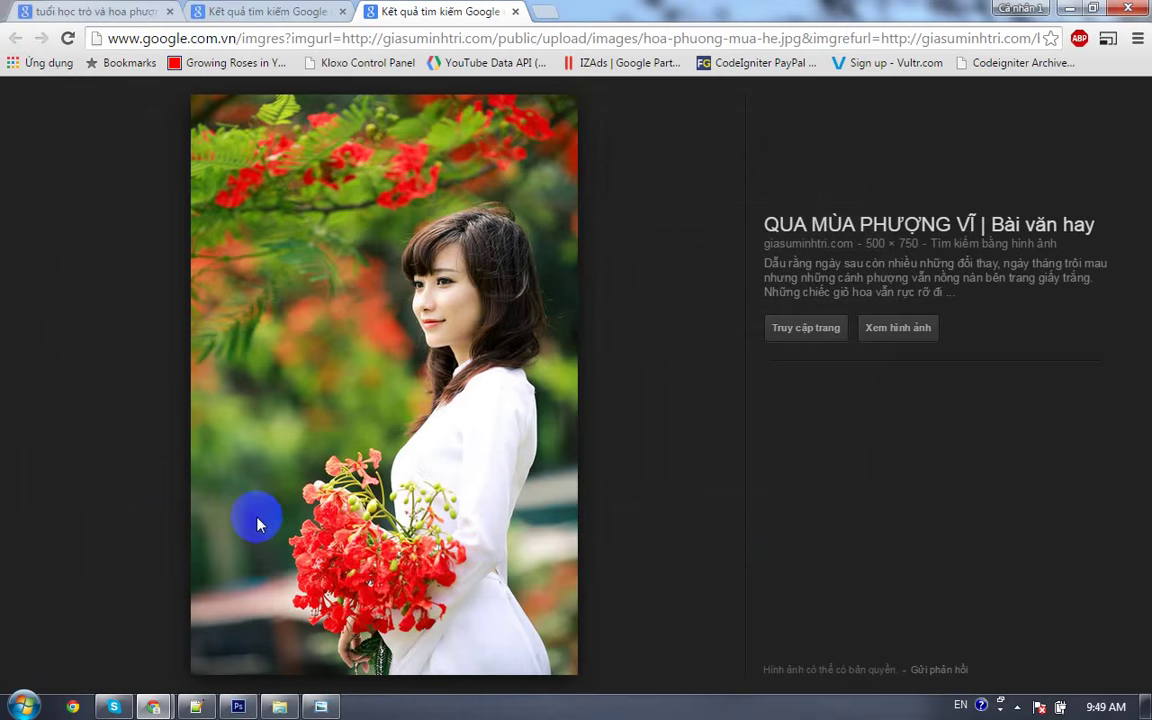
Step: Open the downloaded hoa-phuong-mua-he.jpg from the photo viewer in Photoshop CS6
{"action": "left_click", "coordinate": [88, 672]}
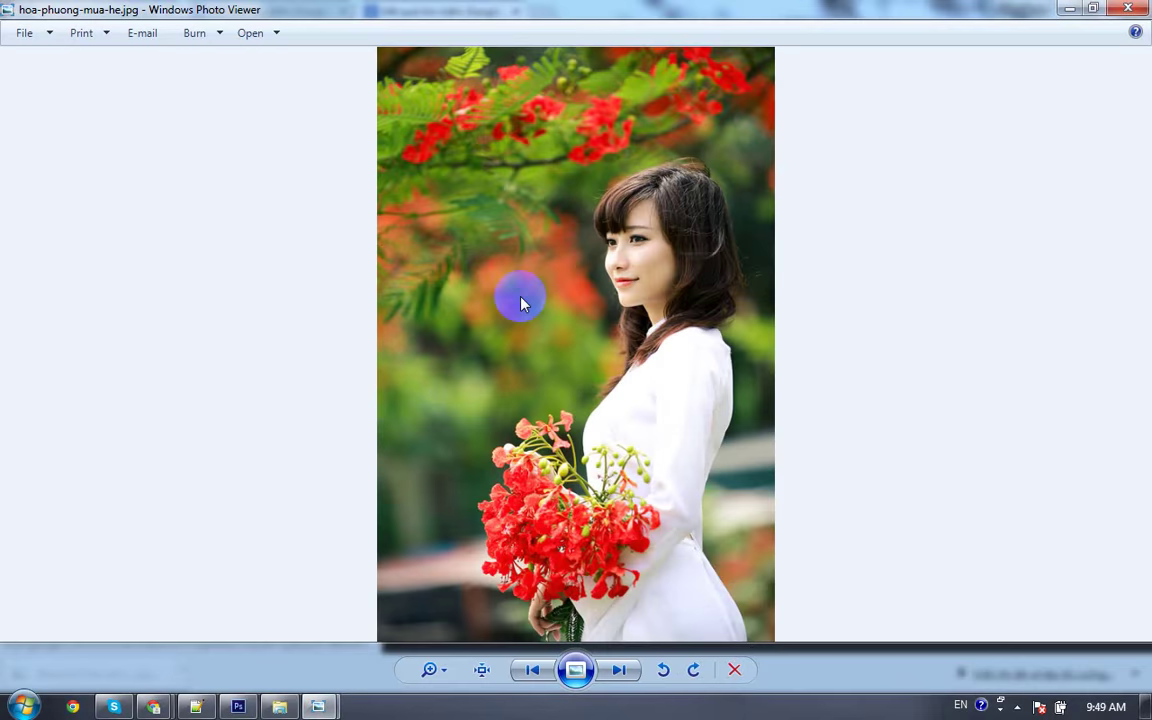
{"action": "right_click", "coordinate": [522, 298]}
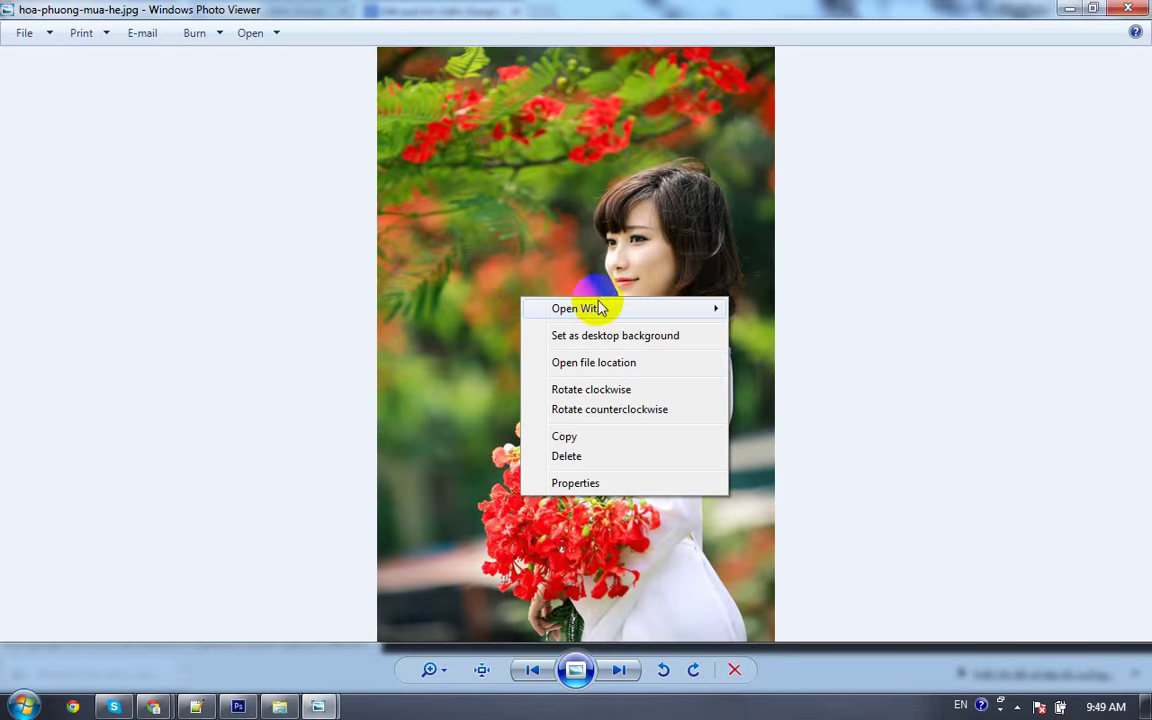
{"action": "mouse_move", "coordinate": [620, 308]}
{"action": "left_click", "coordinate": [787, 397]}
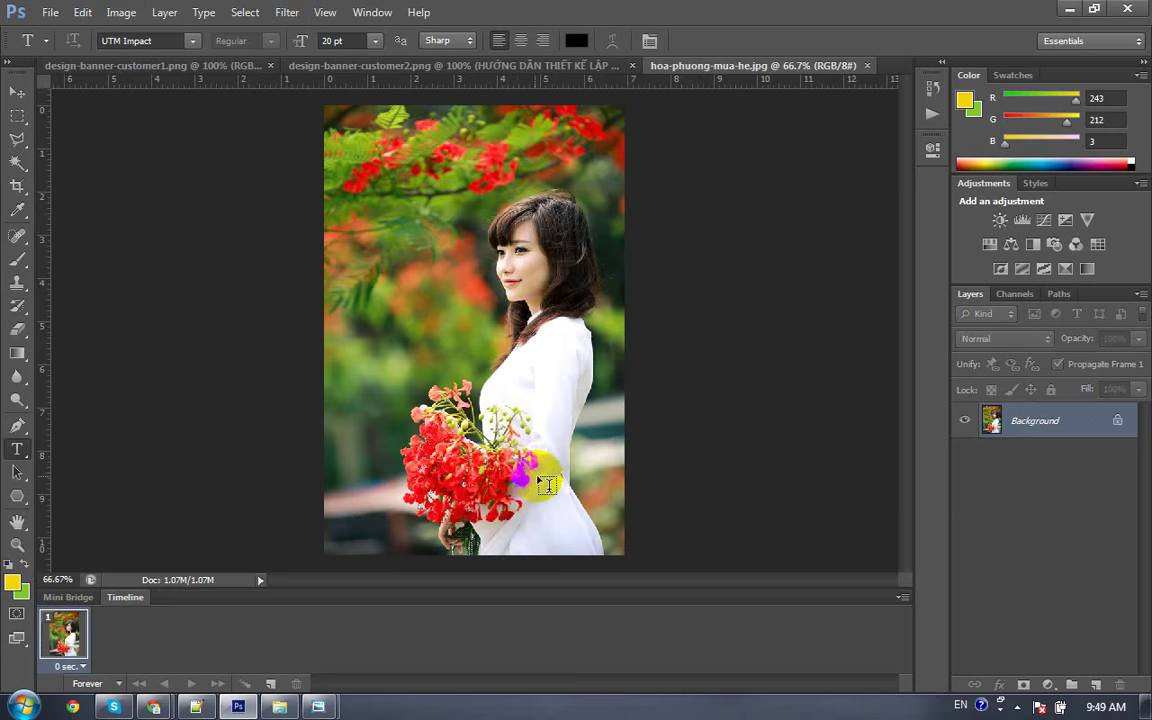
Step: Duplicate the Background layer as Background copy and hide the original Background
{"action": "left_click", "coordinate": [17, 92]}
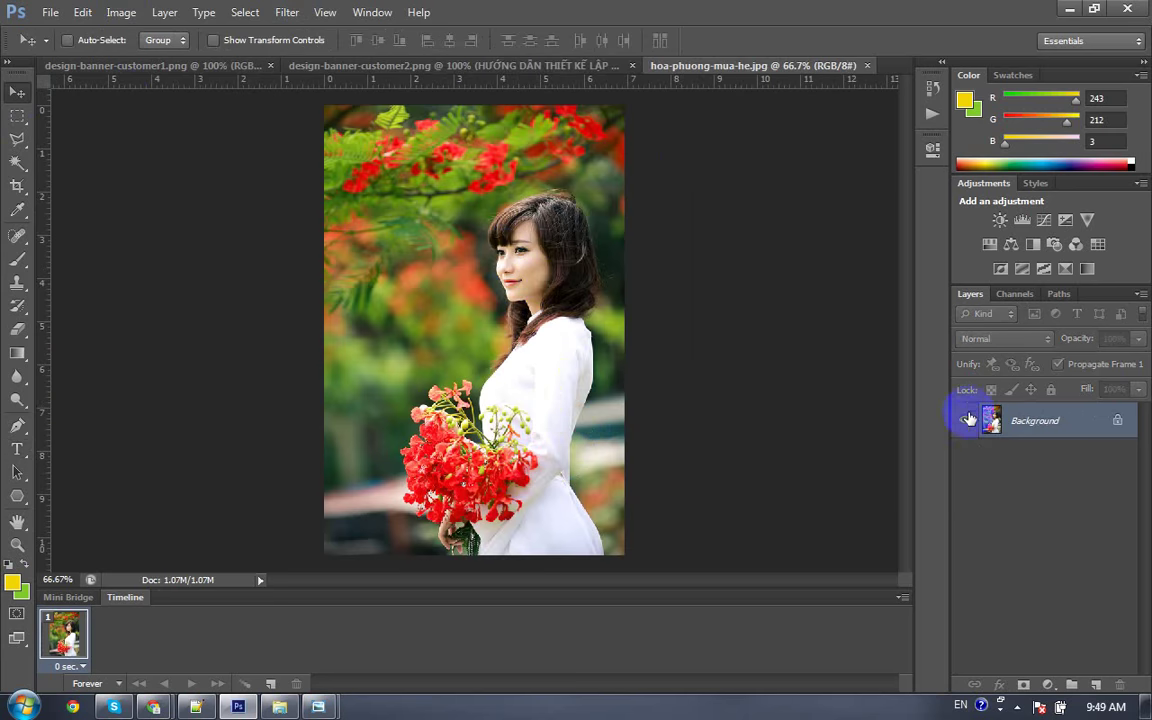
{"action": "right_click", "coordinate": [1001, 425]}
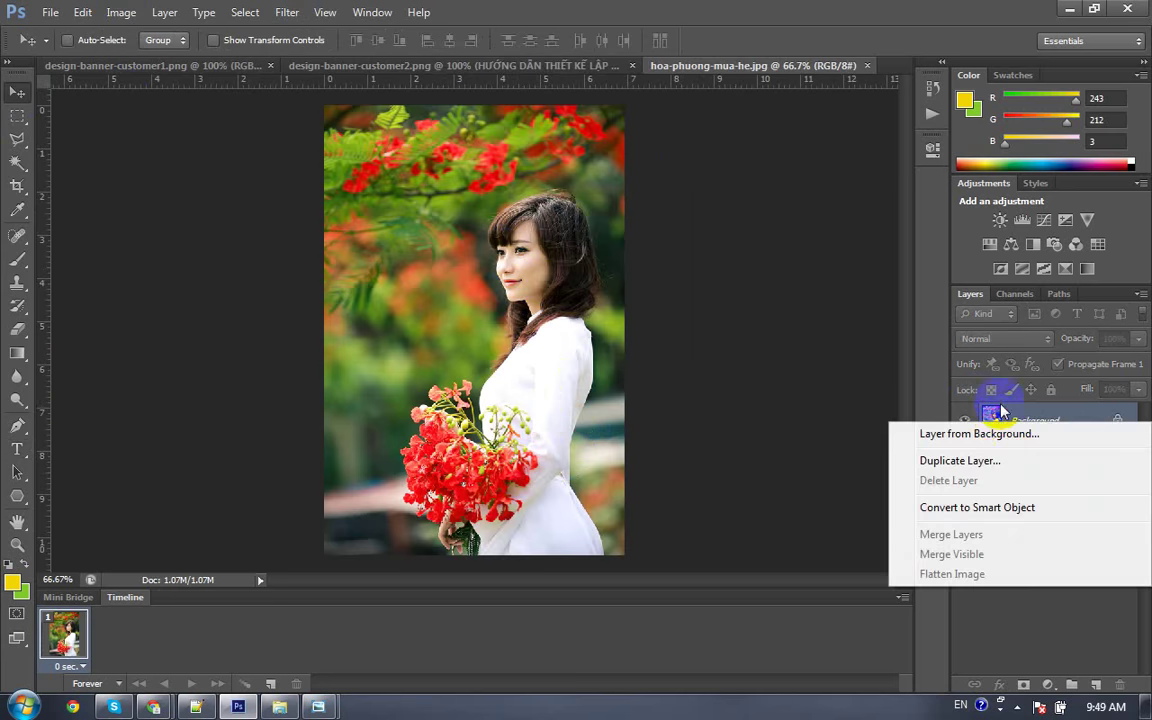
{"action": "left_click", "coordinate": [951, 462]}
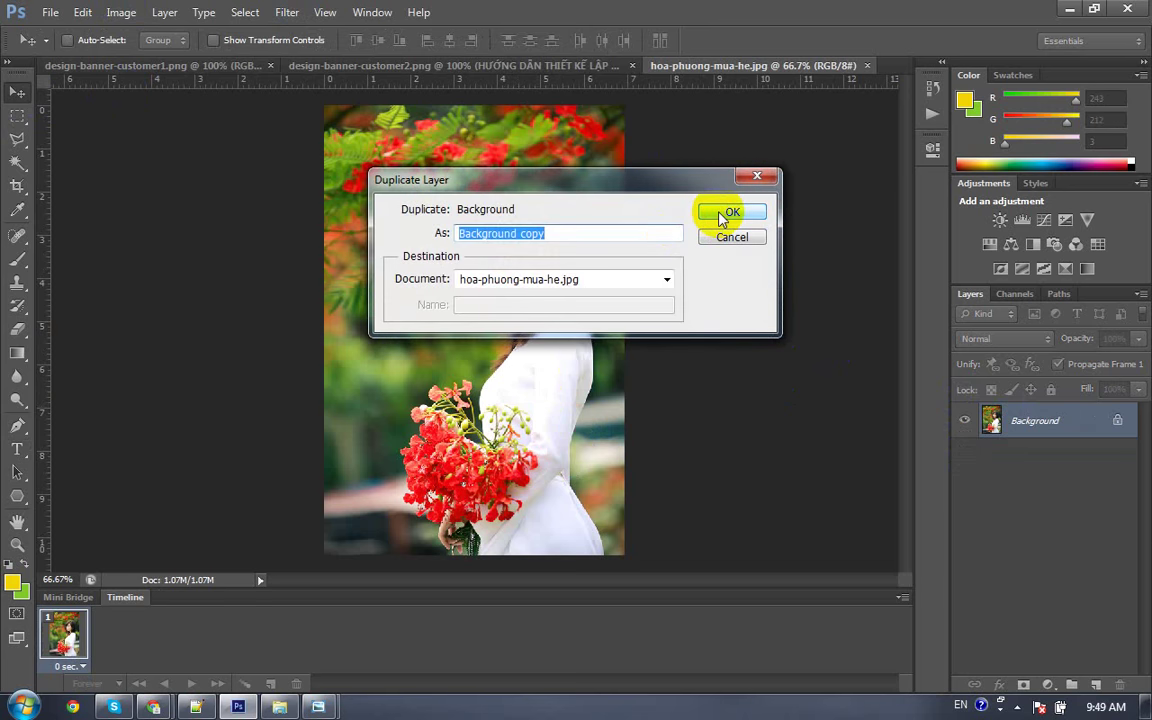
{"action": "left_click", "coordinate": [730, 213]}
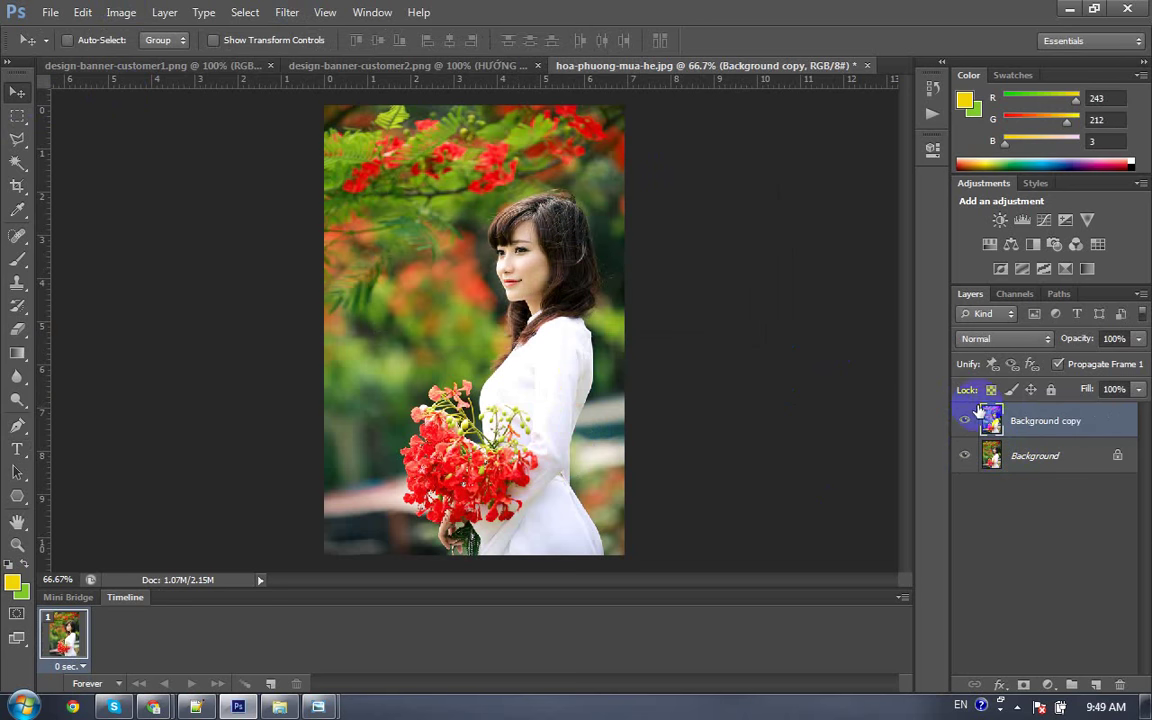
{"action": "left_click", "coordinate": [1030, 455]}
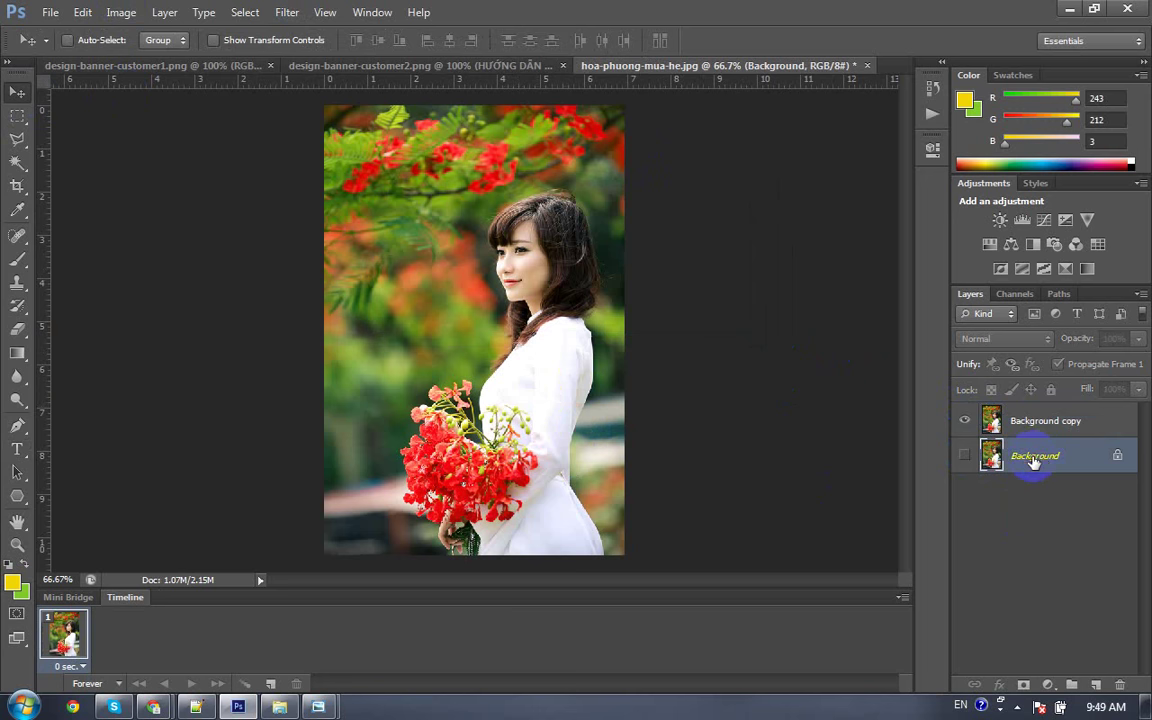
Step: Add a new Layer 1 and set the foreground colour to white
{"action": "left_click", "coordinate": [1100, 685]}
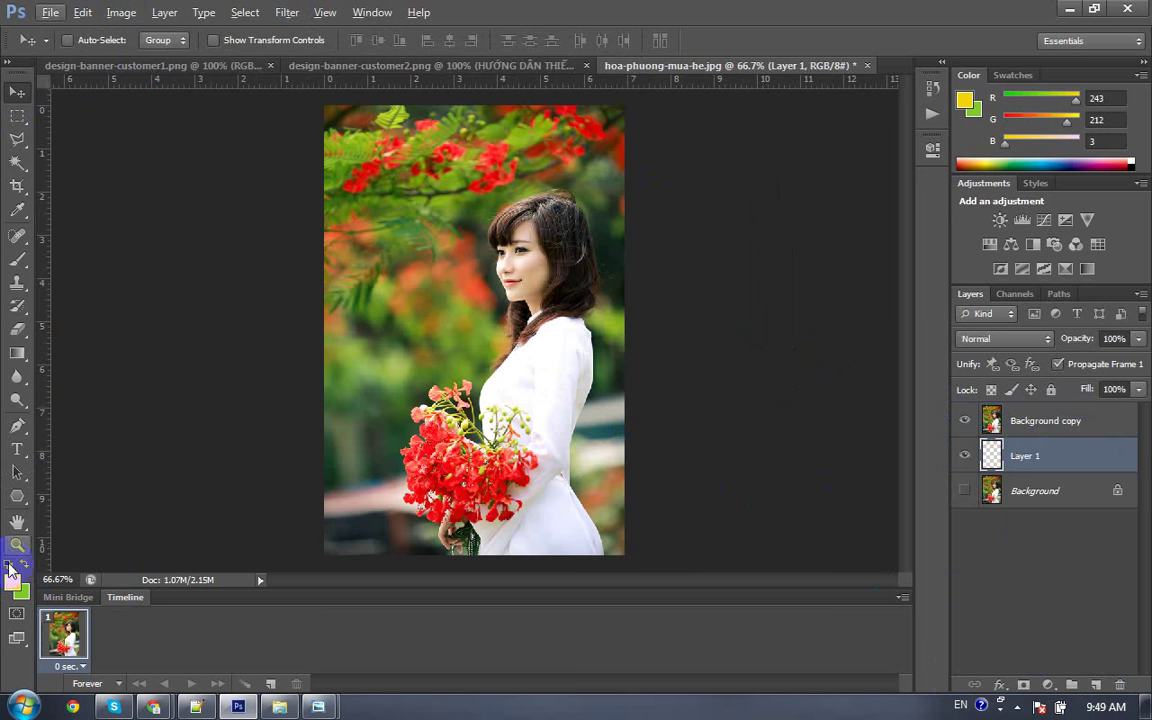
{"action": "left_click", "coordinate": [13, 583]}
{"action": "left_click_drag", "start_coordinate": [589, 249], "coordinate": [588, 178]}
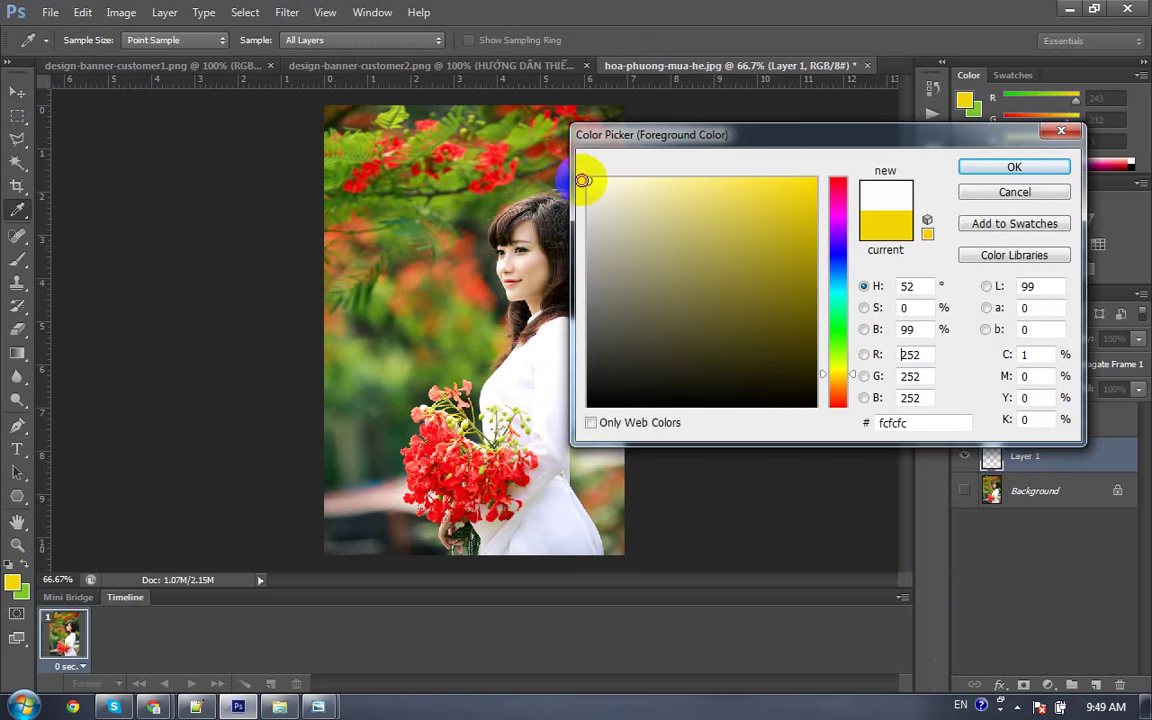
{"action": "left_click", "coordinate": [988, 167]}
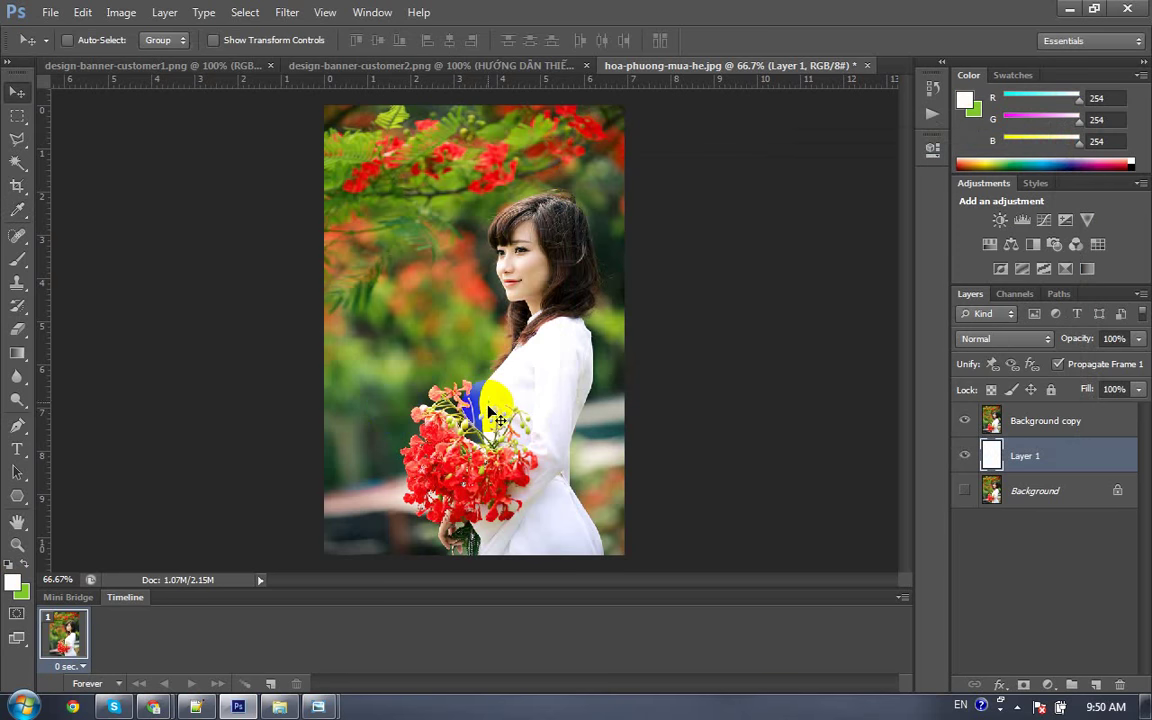
{"action": "key", "text": "m"}
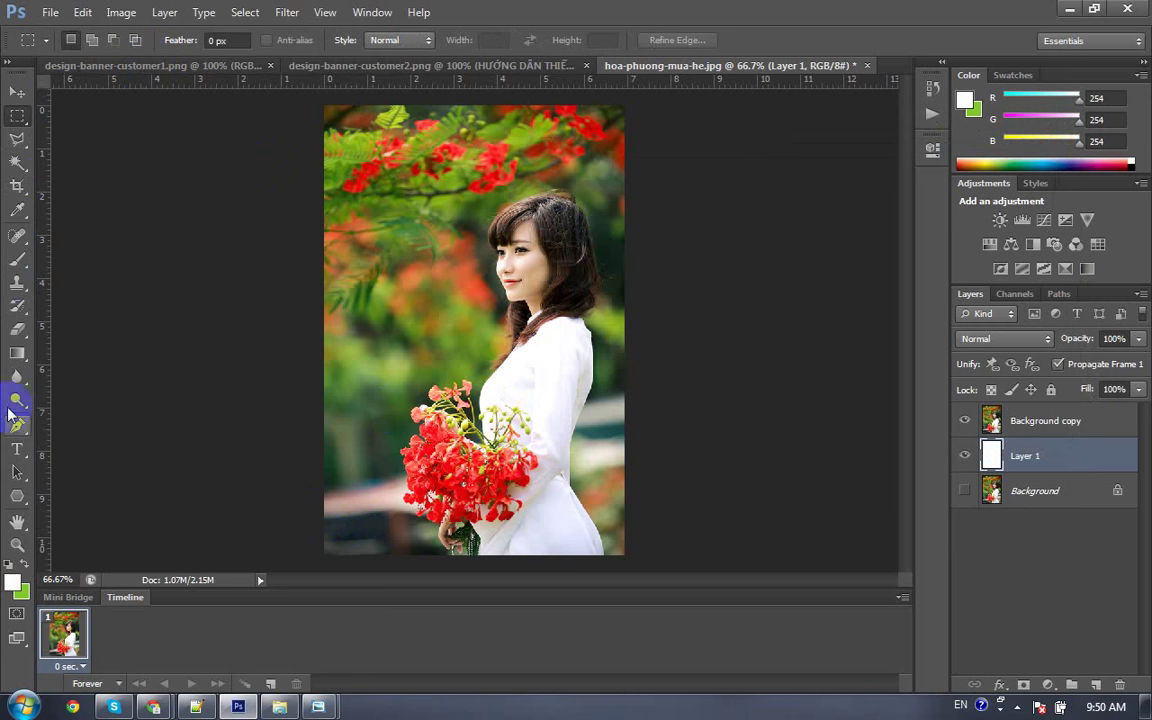
{"action": "left_click", "coordinate": [14, 500]}
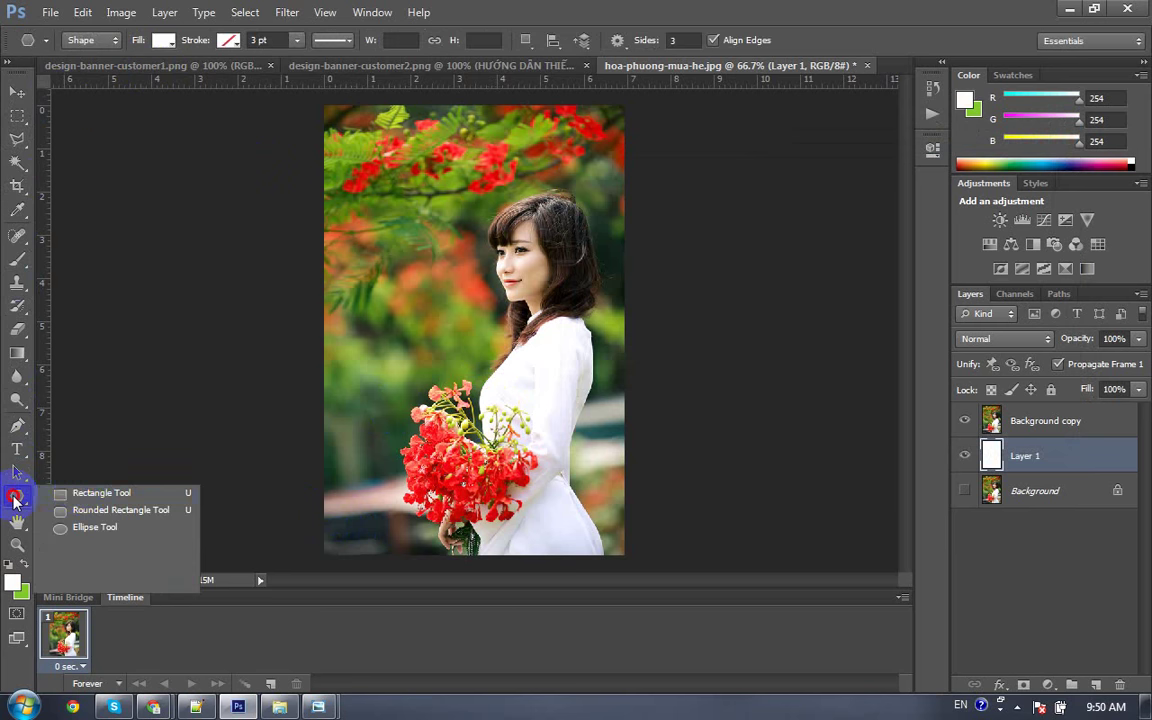
{"action": "left_click", "coordinate": [74, 494]}
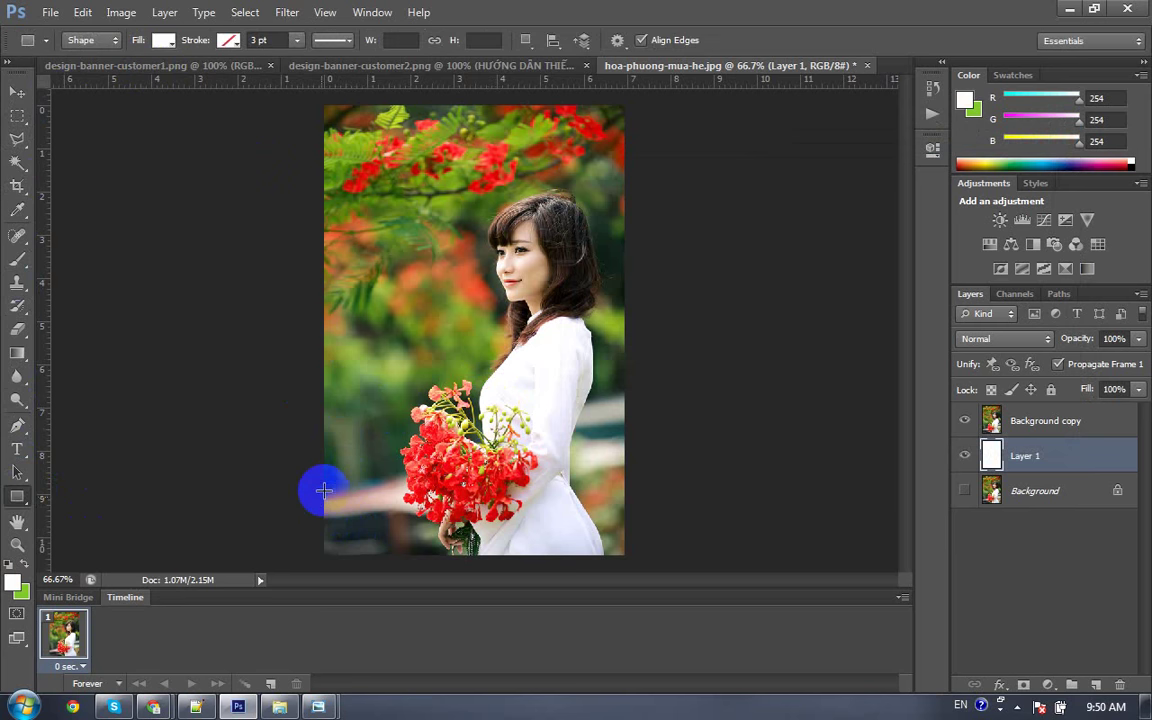
{"action": "left_click_drag", "start_coordinate": [324, 487], "coordinate": [708, 555]}
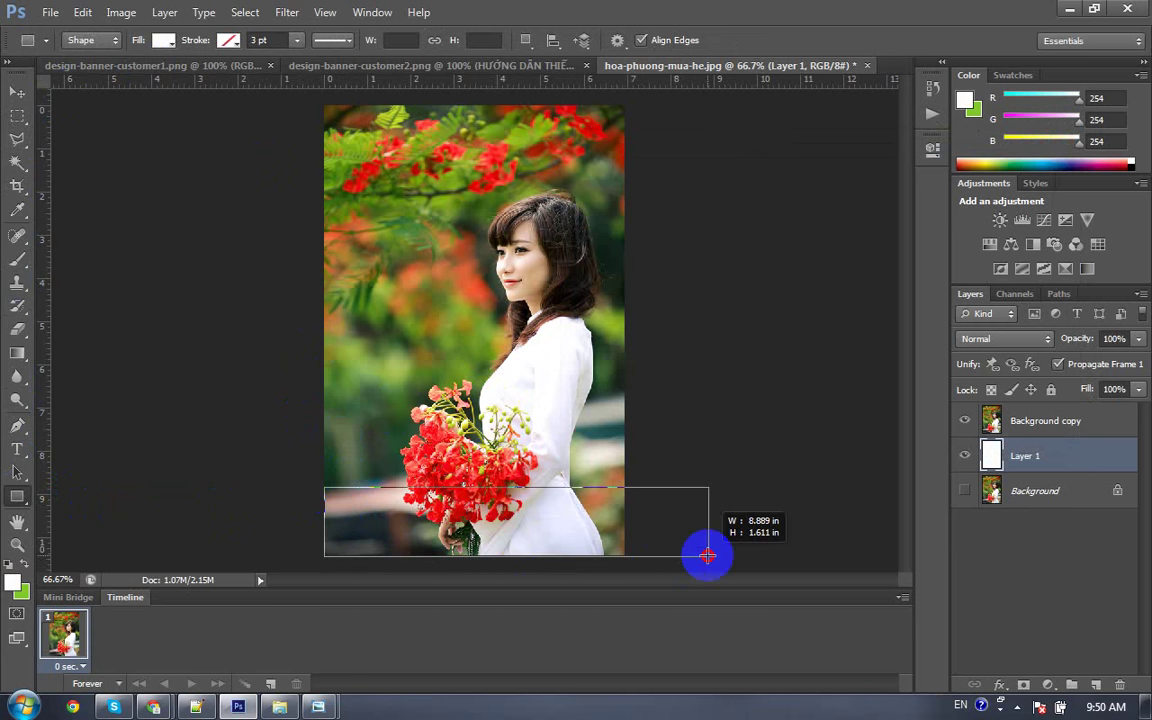
{"action": "left_click_drag", "start_coordinate": [708, 555], "coordinate": [711, 555]}
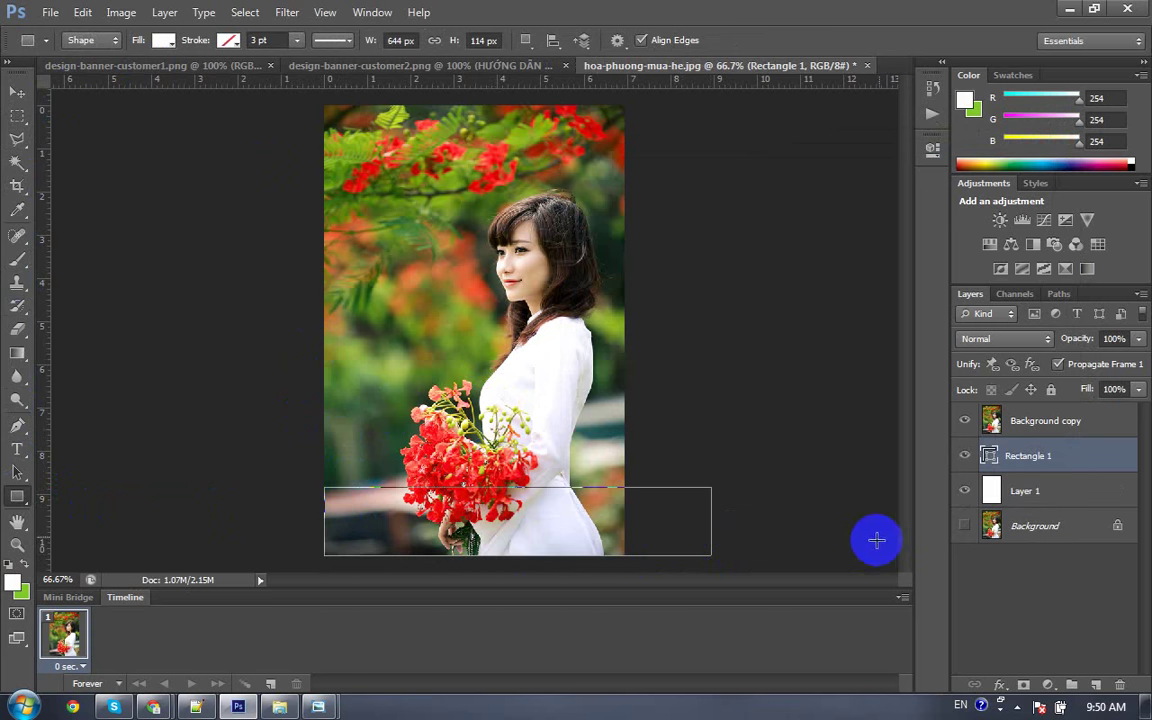
{"action": "right_click", "coordinate": [1047, 457]}
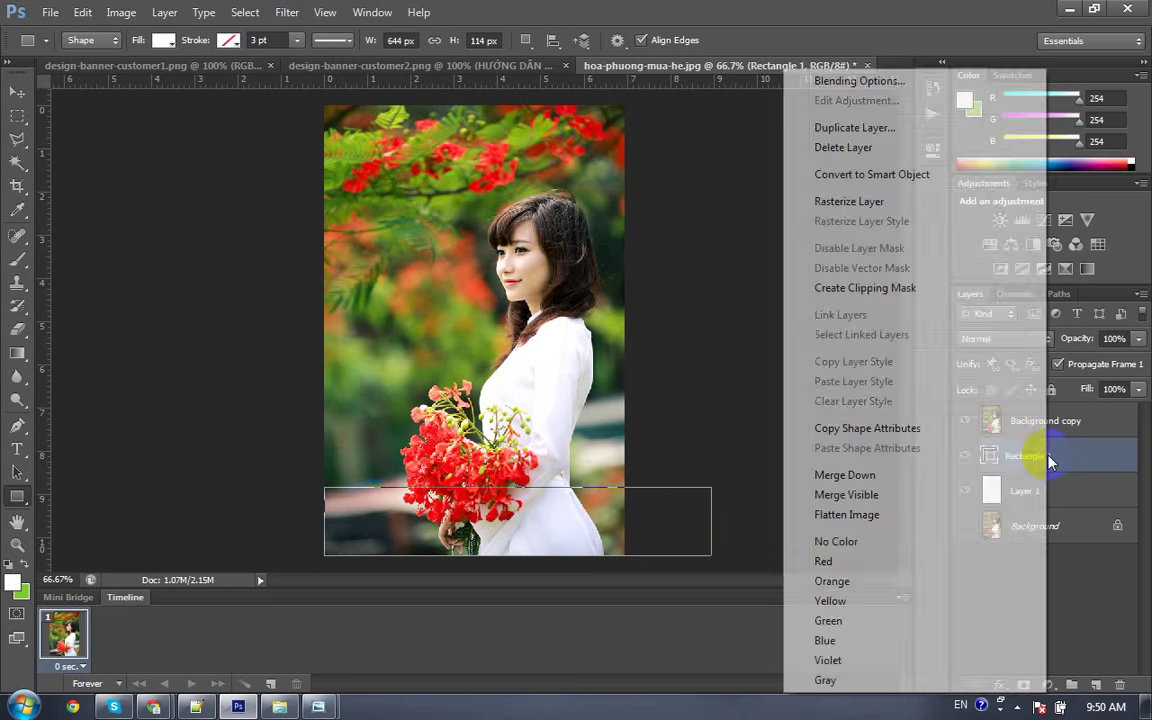
{"action": "left_click", "coordinate": [1062, 461]}
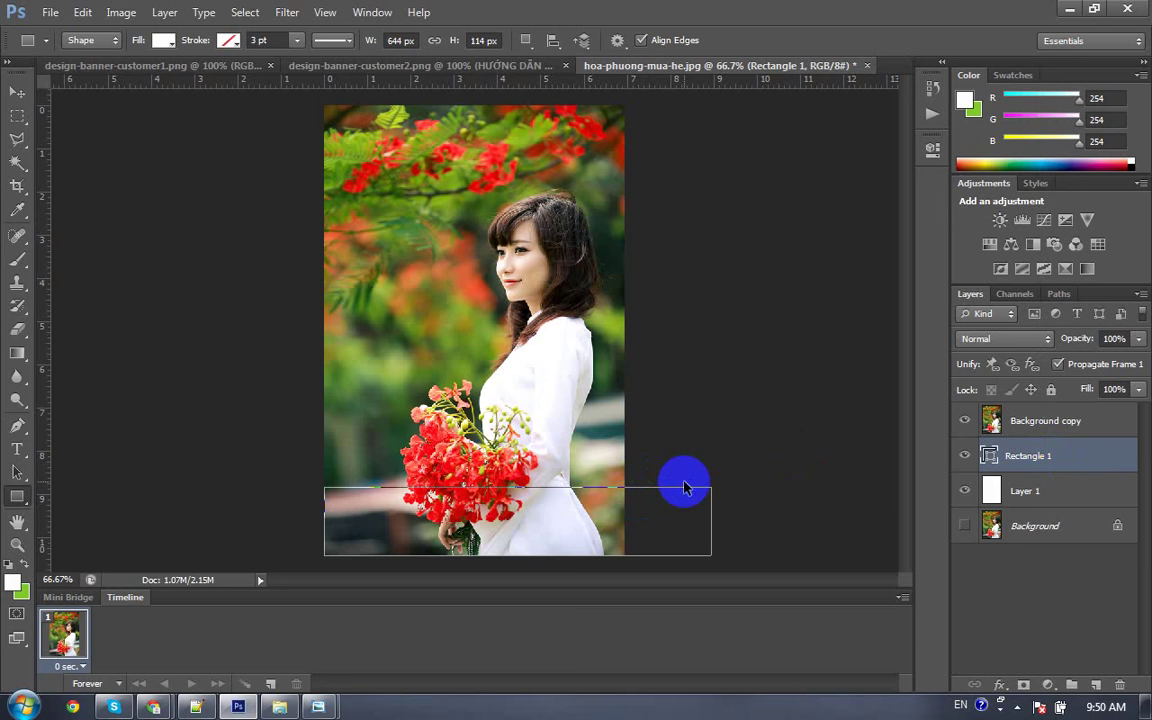
{"action": "key", "text": "ctrl+t"}
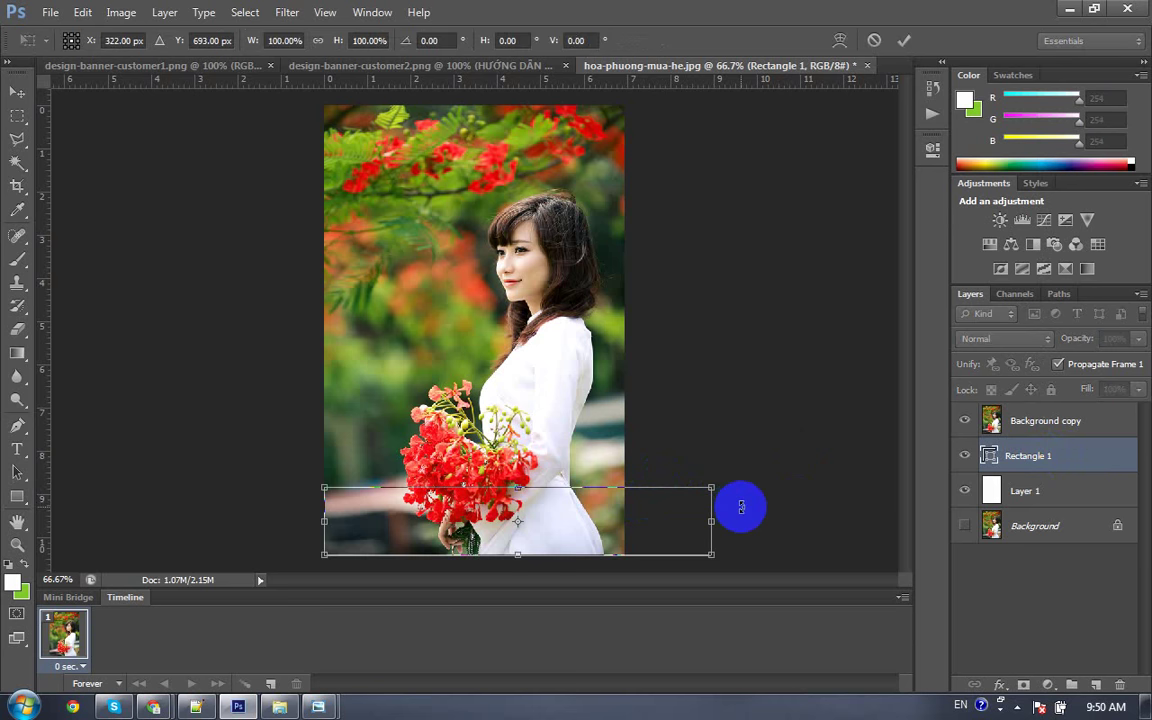
{"action": "key", "text": "Return"}
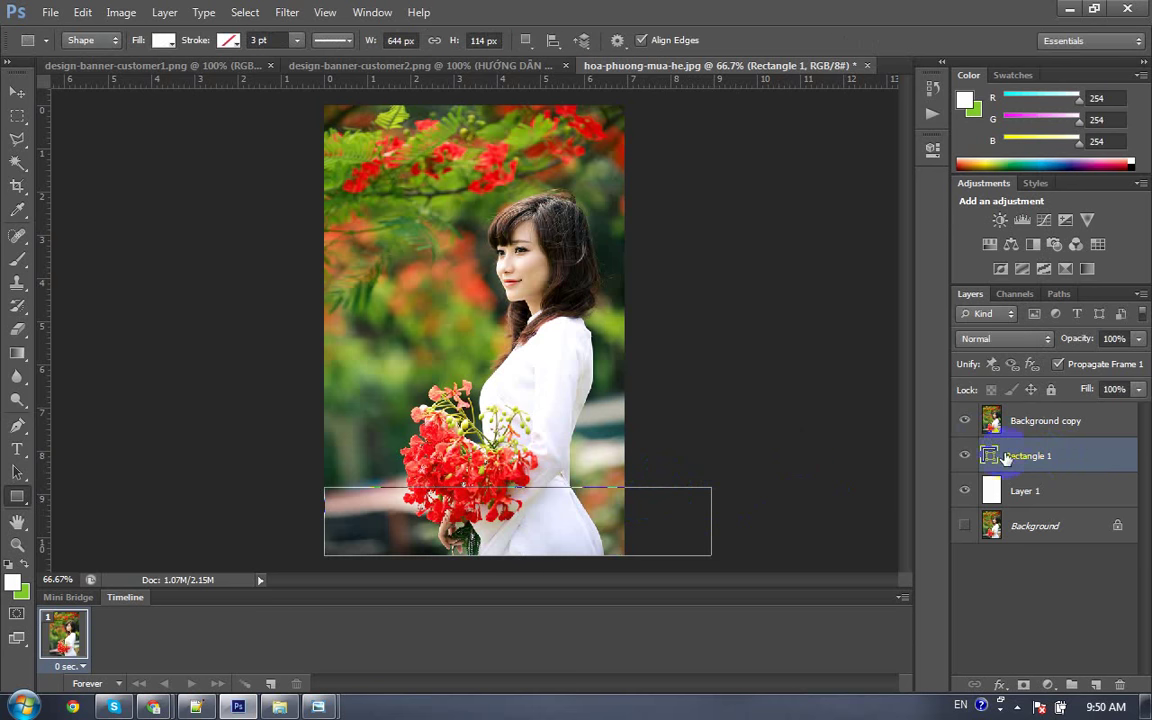
{"action": "key", "text": "Delete"}
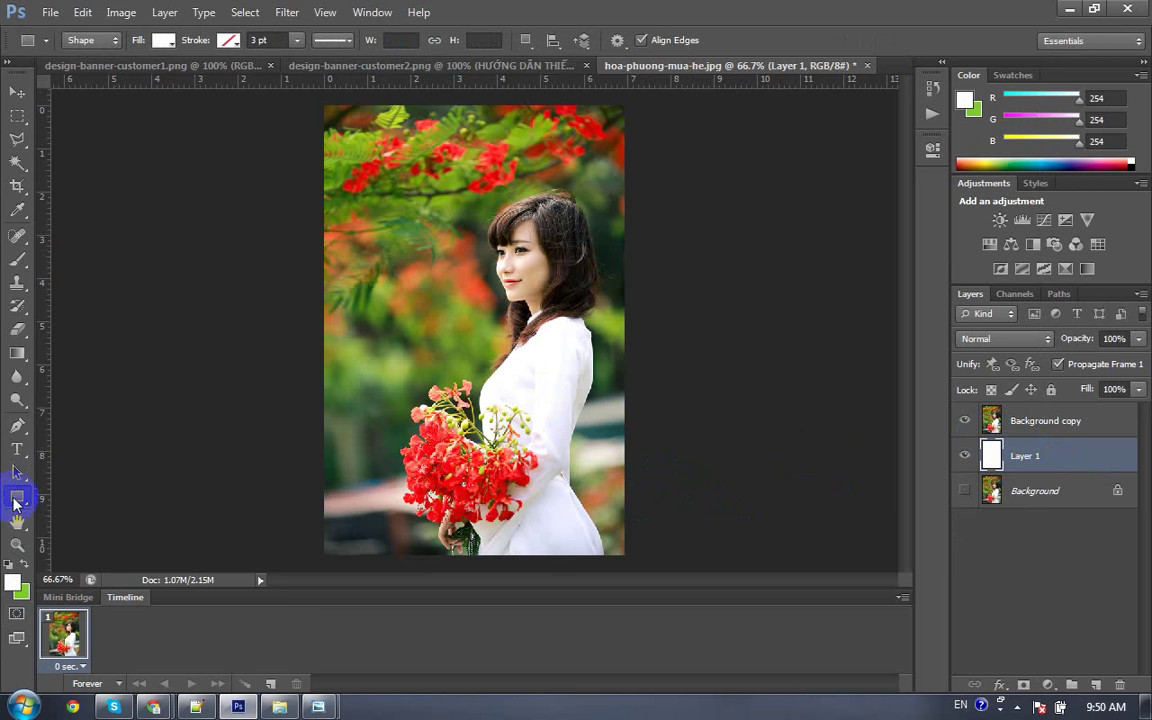
Step: Draw a large three-sided Polygon 1 triangle spanning the photo
{"action": "left_click", "coordinate": [85, 543]}
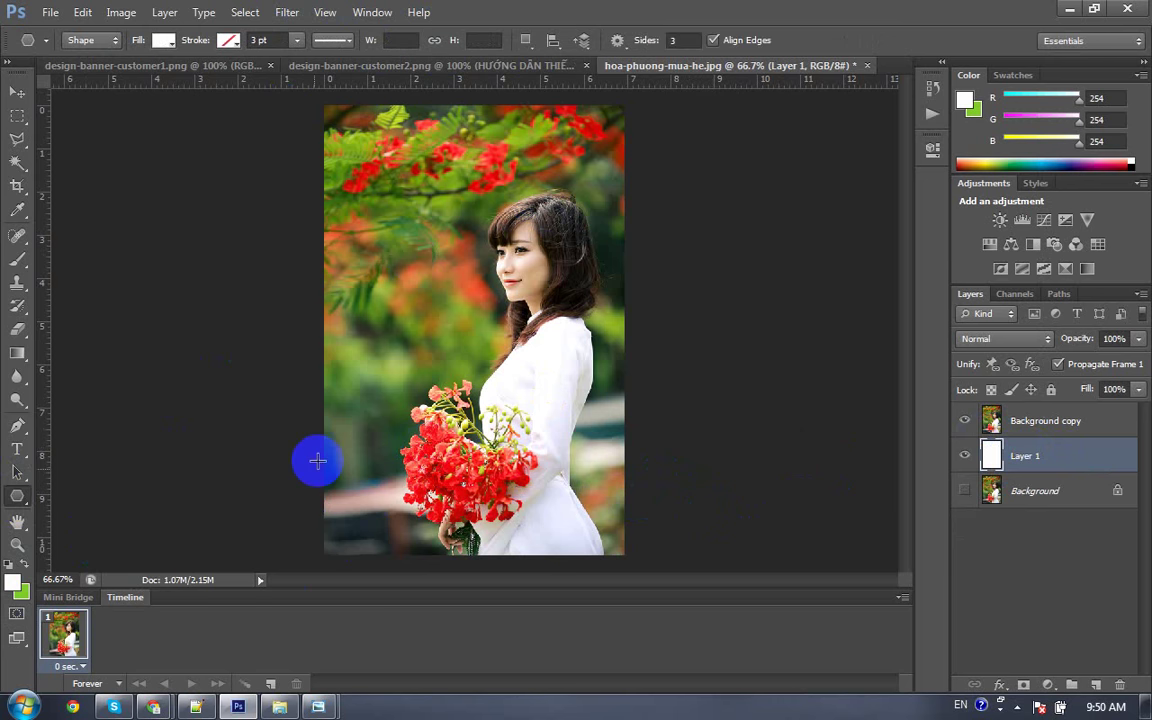
{"action": "mouse_move", "coordinate": [457, 378]}
{"action": "left_mouse_down"}
{"action": "mouse_move", "coordinate": [718, 459]}
{"action": "mouse_move", "coordinate": [710, 372]}
{"action": "mouse_move", "coordinate": [645, 379]}
{"action": "left_mouse_up"}
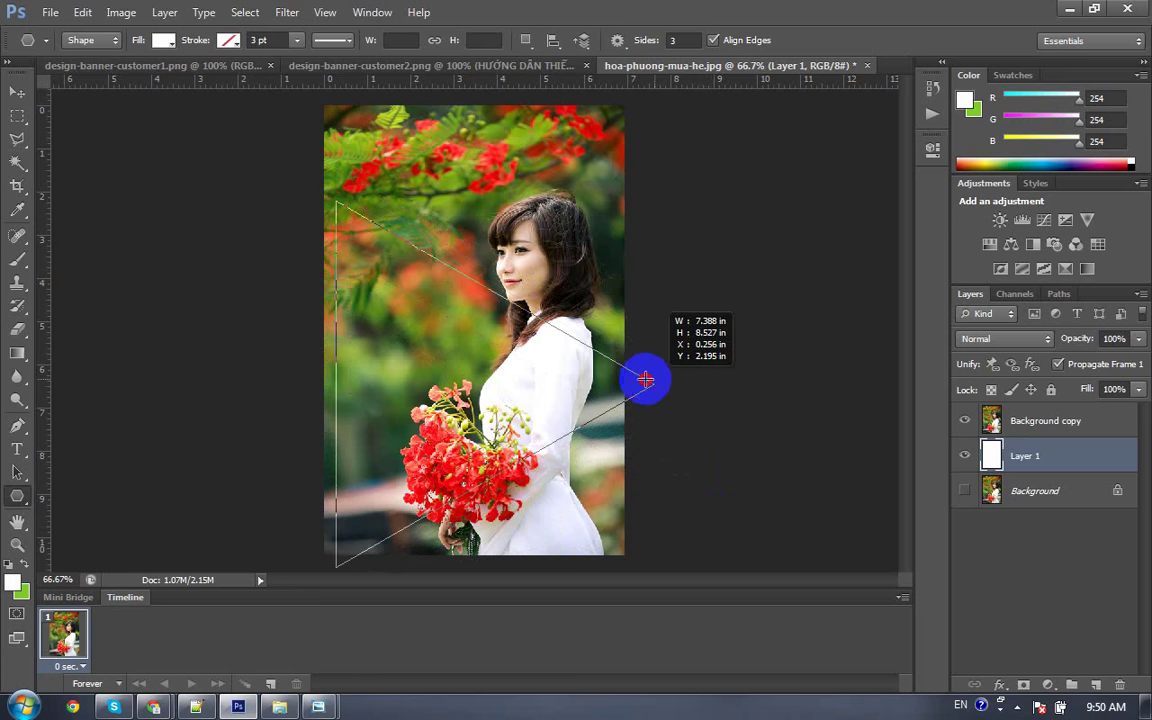
{"action": "left_click_drag", "start_coordinate": [645, 379], "coordinate": [677, 383]}
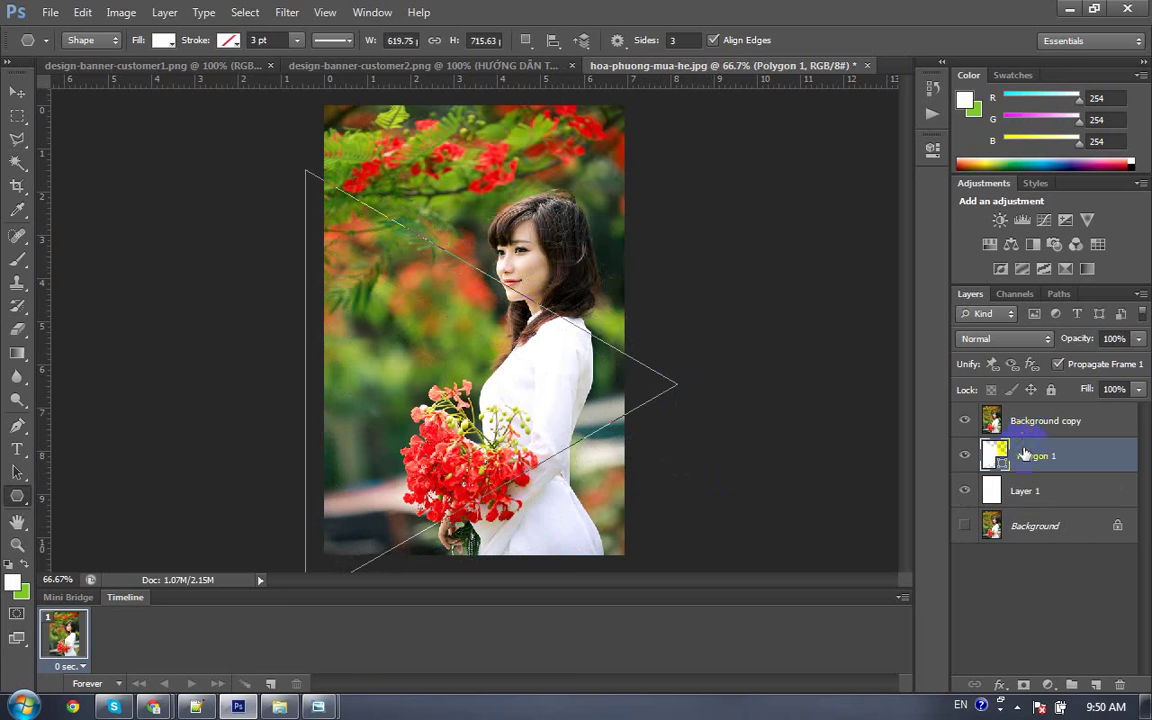
Step: Free-transform the triangle, squashing it to about 28% height into a thin low wedge
{"action": "key", "text": "ctrl+t"}
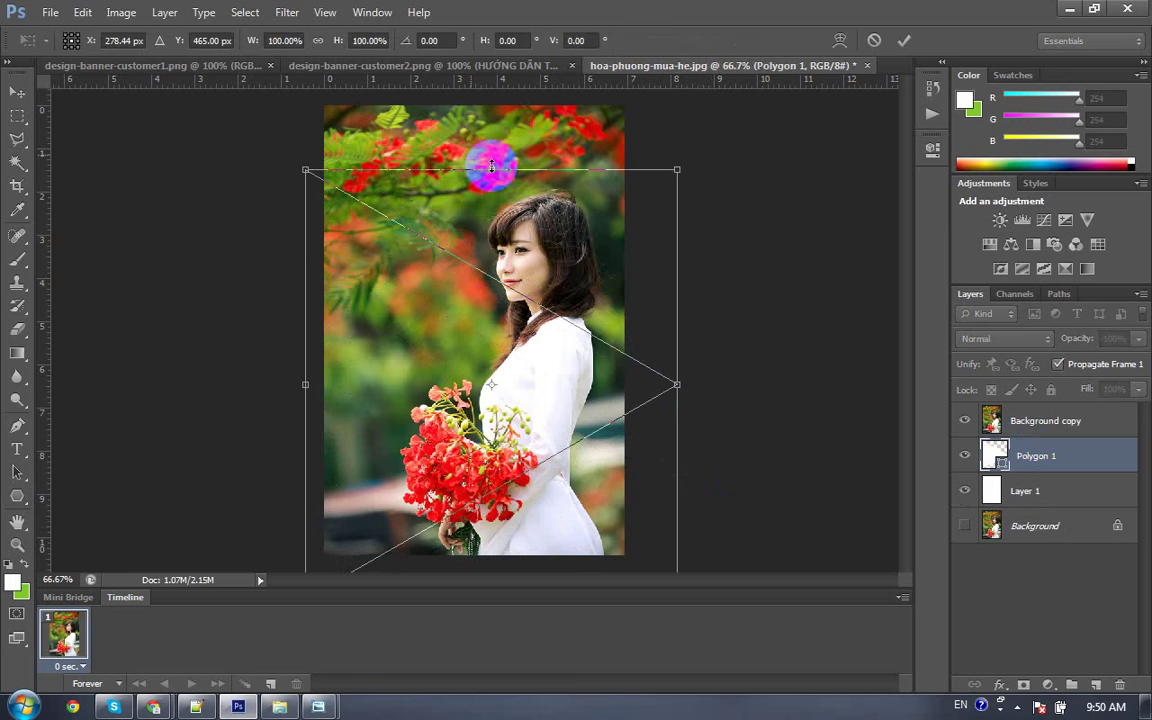
{"action": "left_click_drag", "start_coordinate": [489, 168], "coordinate": [490, 410]}
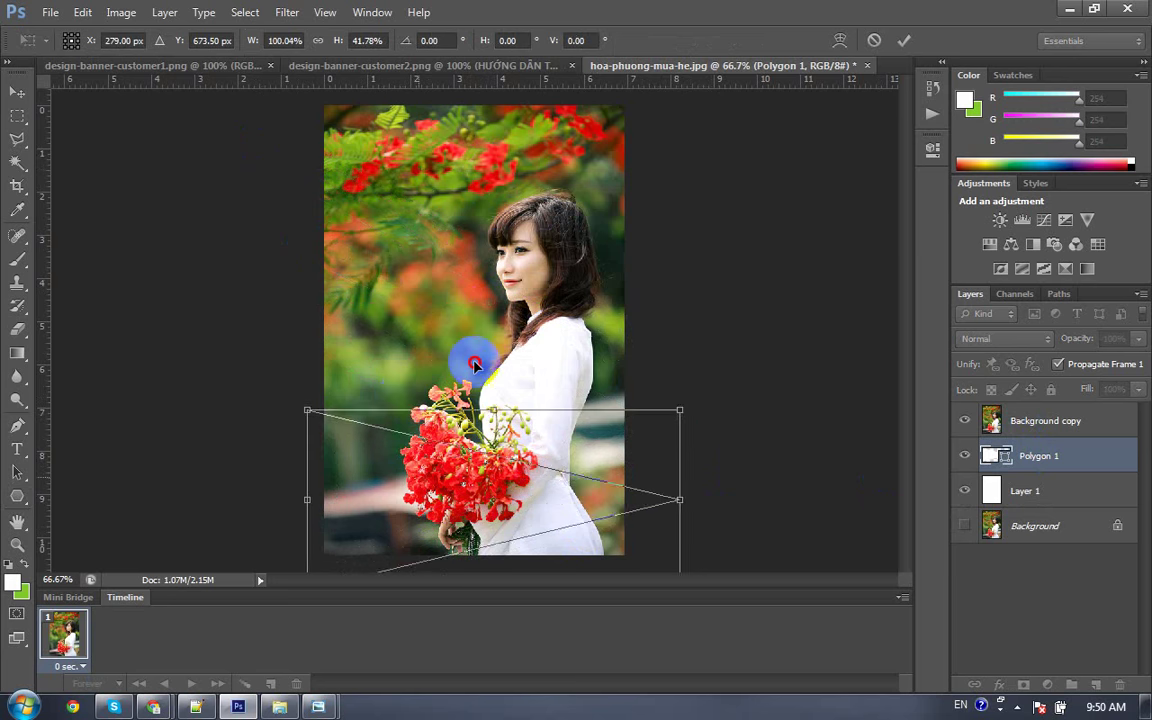
{"action": "left_click_drag", "start_coordinate": [412, 474], "coordinate": [432, 390]}
{"action": "mouse_move", "coordinate": [510, 322]}
{"action": "left_mouse_down"}
{"action": "mouse_move", "coordinate": [505, 397]}
{"action": "mouse_move", "coordinate": [505, 387]}
{"action": "left_mouse_up"}
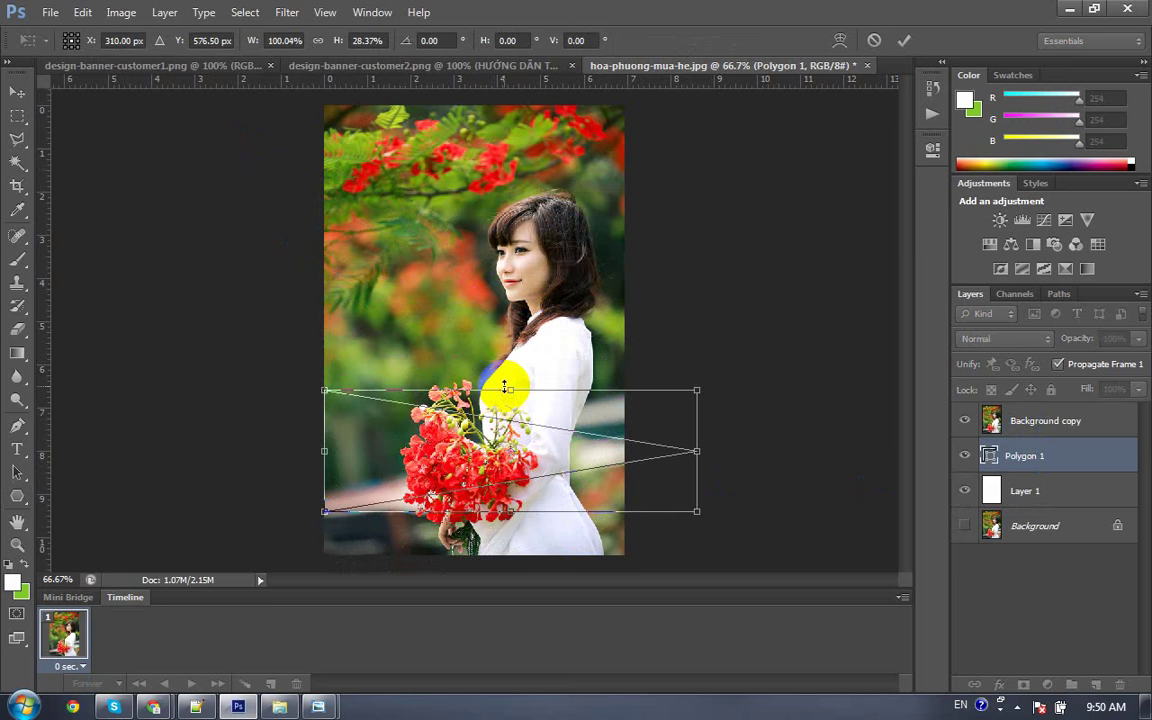
Step: Flip the wedge vertically, then horizontally, applying each transform
{"action": "right_click", "coordinate": [480, 463]}
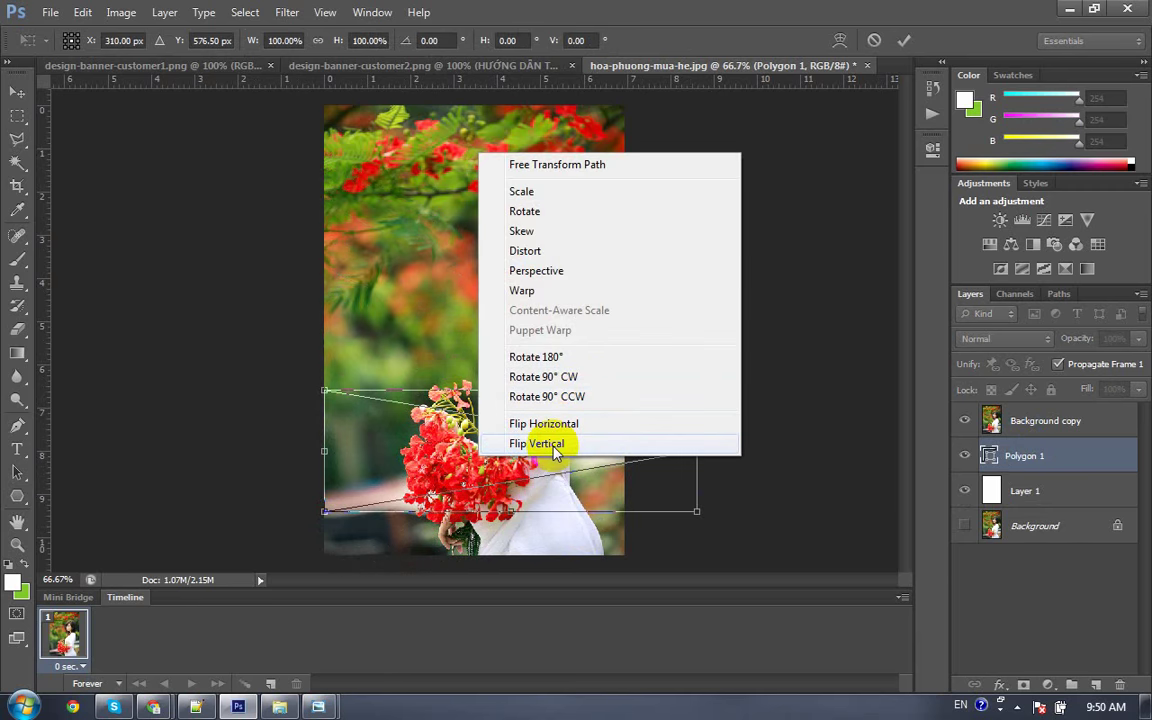
{"action": "left_click", "coordinate": [553, 445]}
{"action": "key", "text": "Return"}
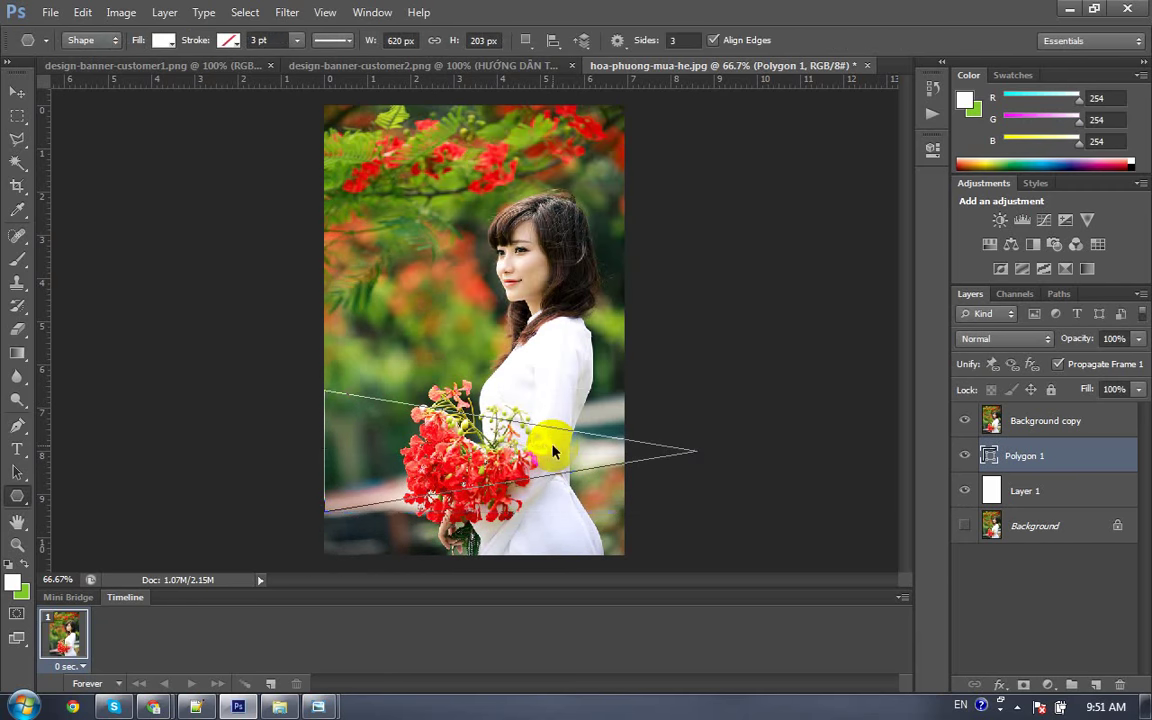
{"action": "key", "text": "ctrl+t"}
{"action": "right_click", "coordinate": [374, 436]}
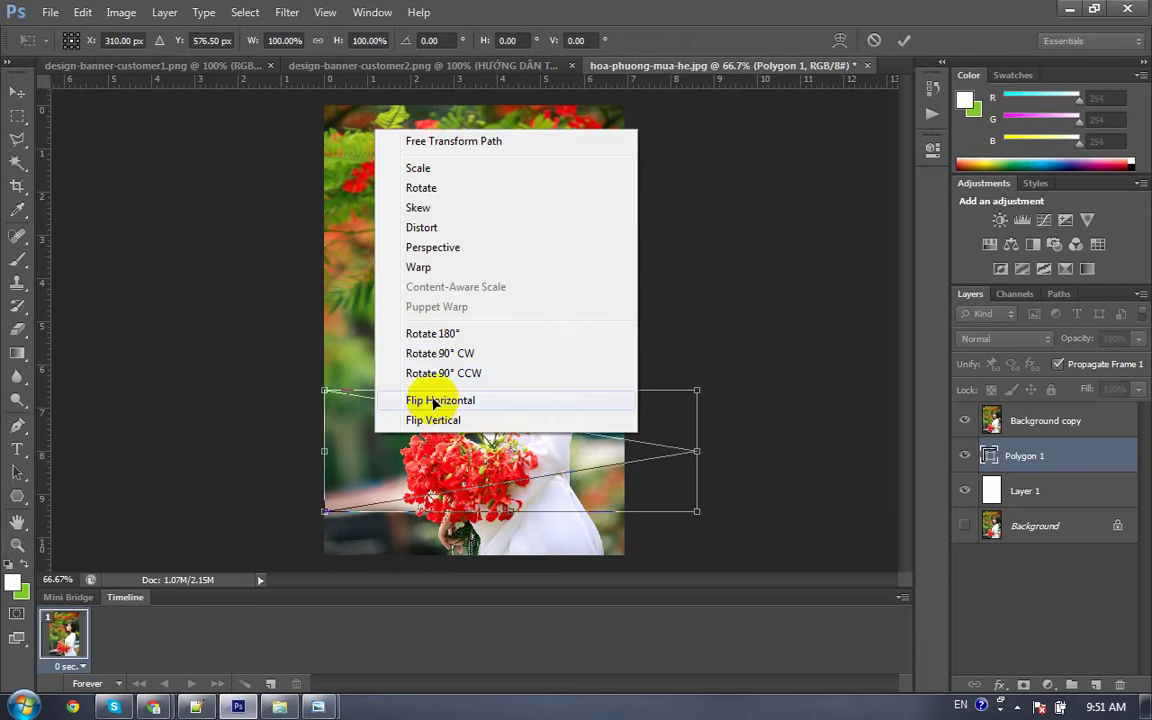
{"action": "left_click", "coordinate": [433, 401]}
{"action": "key", "text": "Return"}
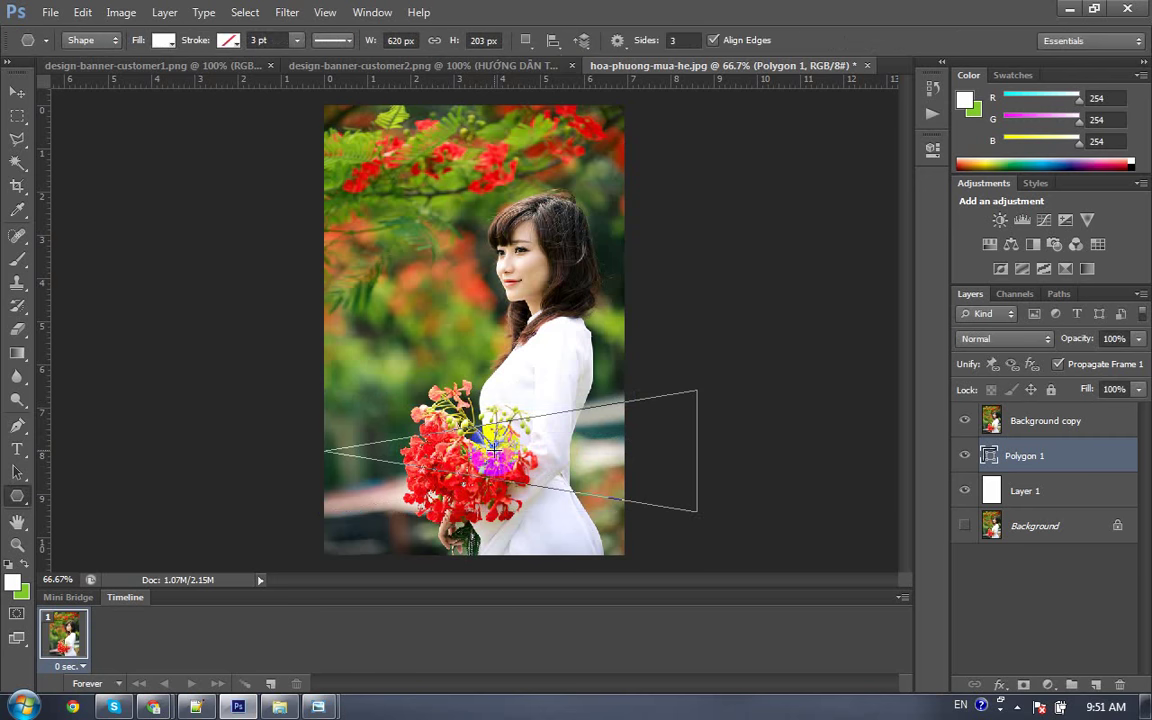
Step: Move the wedge lower on the photo and tweak its upper edge near the left tip
{"action": "key", "text": "v"}
{"action": "mouse_move", "coordinate": [503, 458]}
{"action": "left_mouse_down"}
{"action": "mouse_move", "coordinate": [512, 545]}
{"action": "mouse_move", "coordinate": [455, 295]}
{"action": "left_mouse_up"}
{"action": "key", "text": "ctrl+plus"}
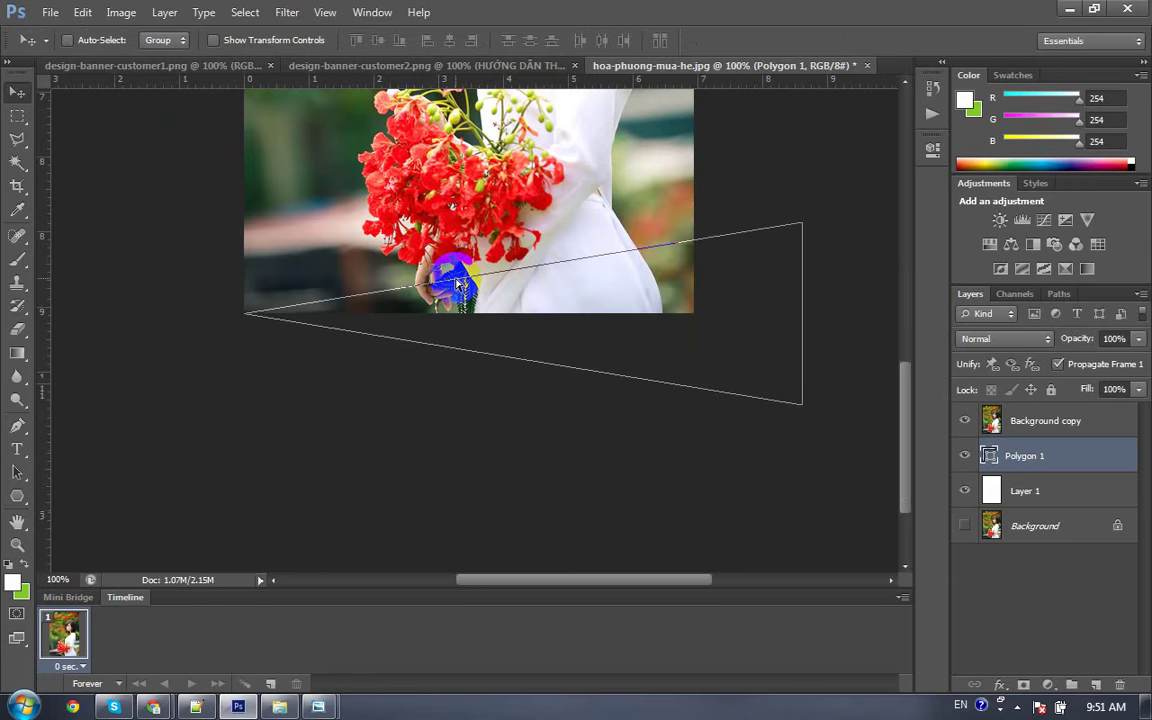
{"action": "key", "text": "ctrl+plus"}
{"action": "left_click_drag", "start_coordinate": [267, 237], "coordinate": [427, 298]}
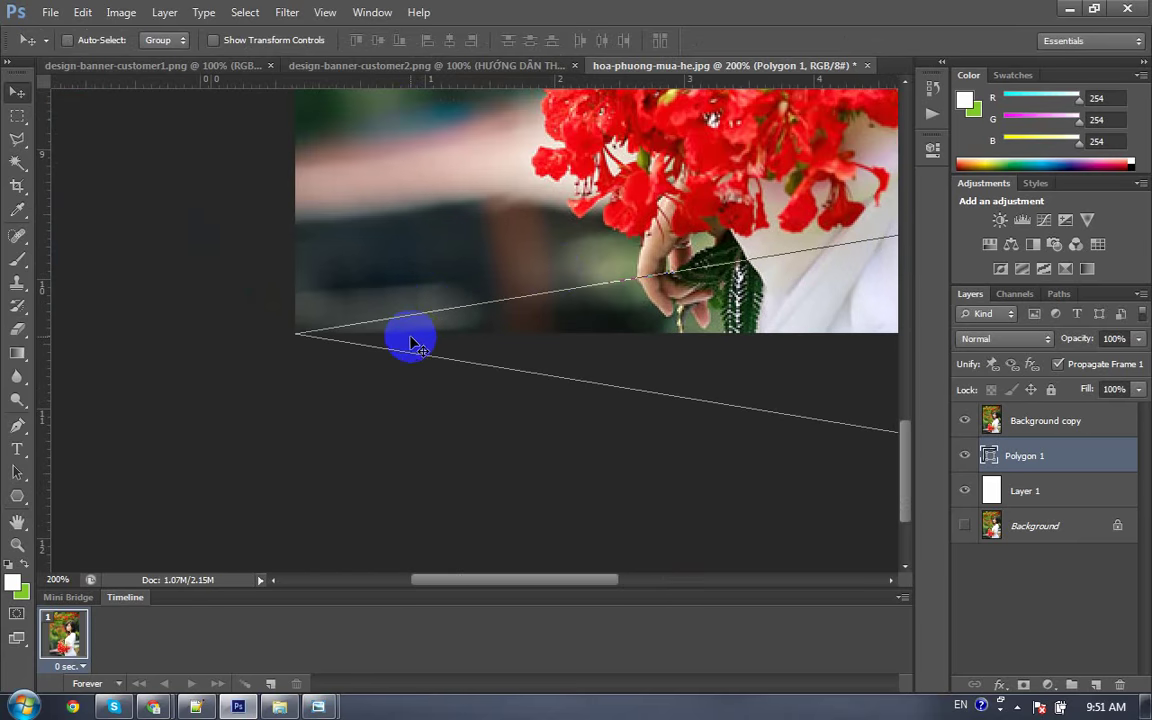
{"action": "left_click_drag", "start_coordinate": [420, 343], "coordinate": [420, 341]}
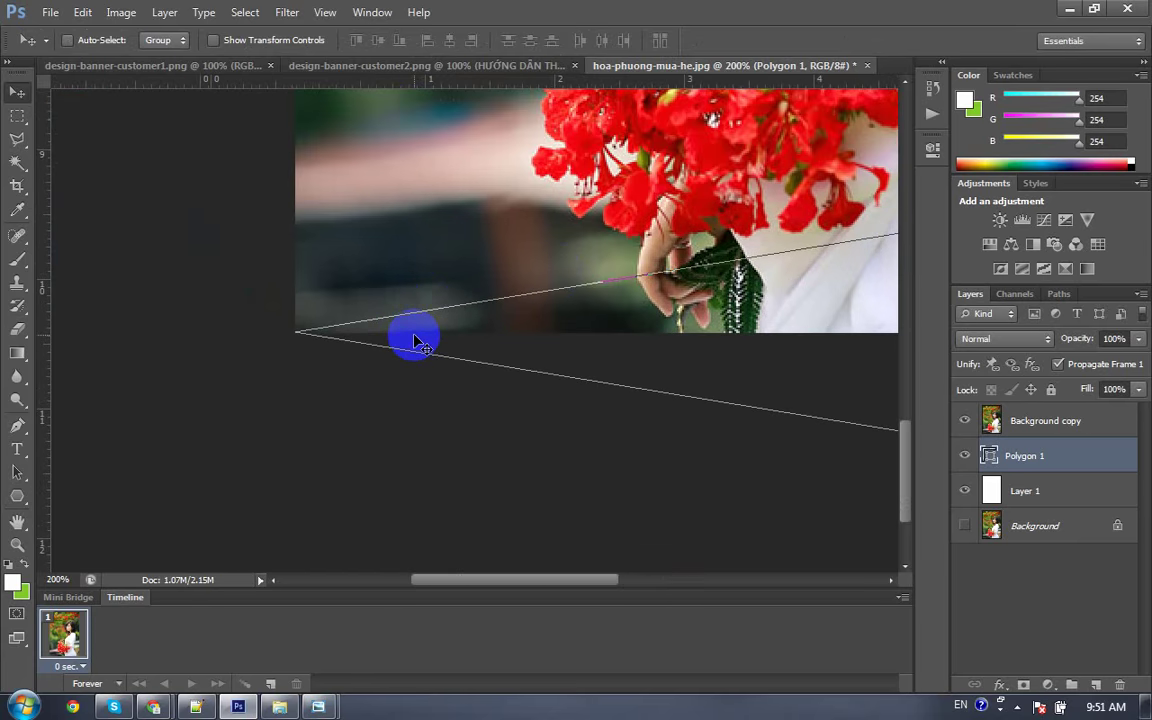
{"action": "key", "text": "ctrl+minus"}
{"action": "scroll", "coordinate": [400, 295], "scroll_direction": "up", "scroll_amount": 2}
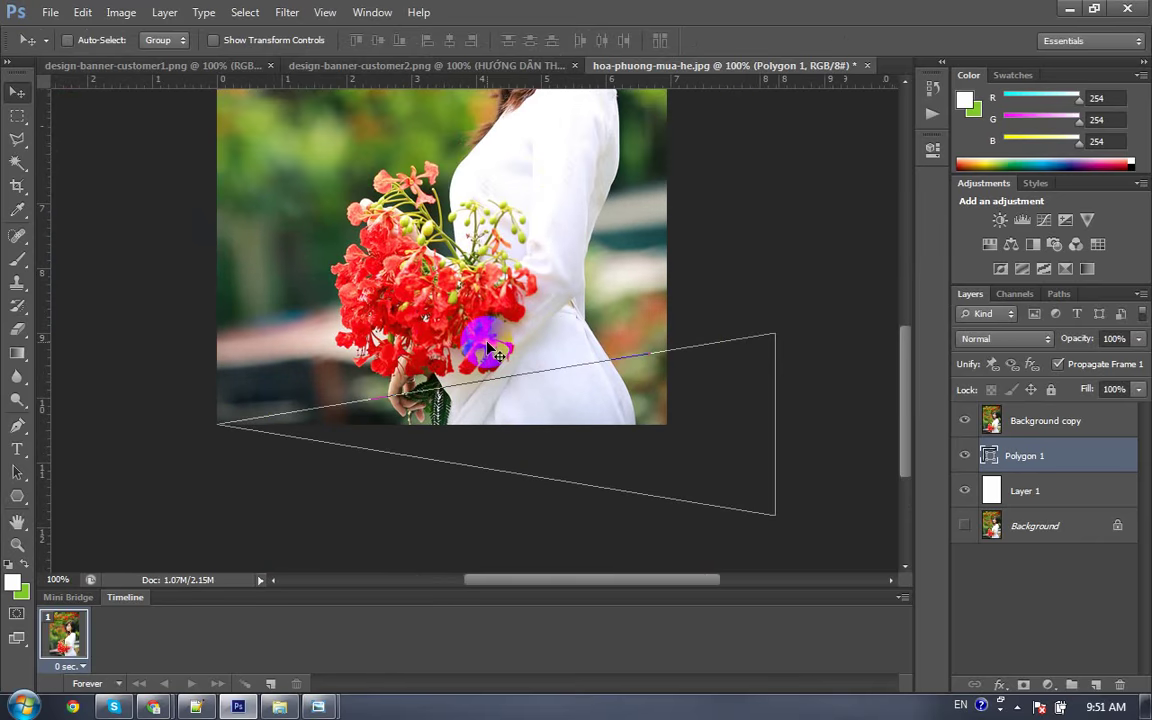
{"action": "key", "text": "ctrl+t"}
Step: Enter a 35° rotation for the wedge path and shift it up and left
{"action": "left_click", "coordinate": [430, 40]}
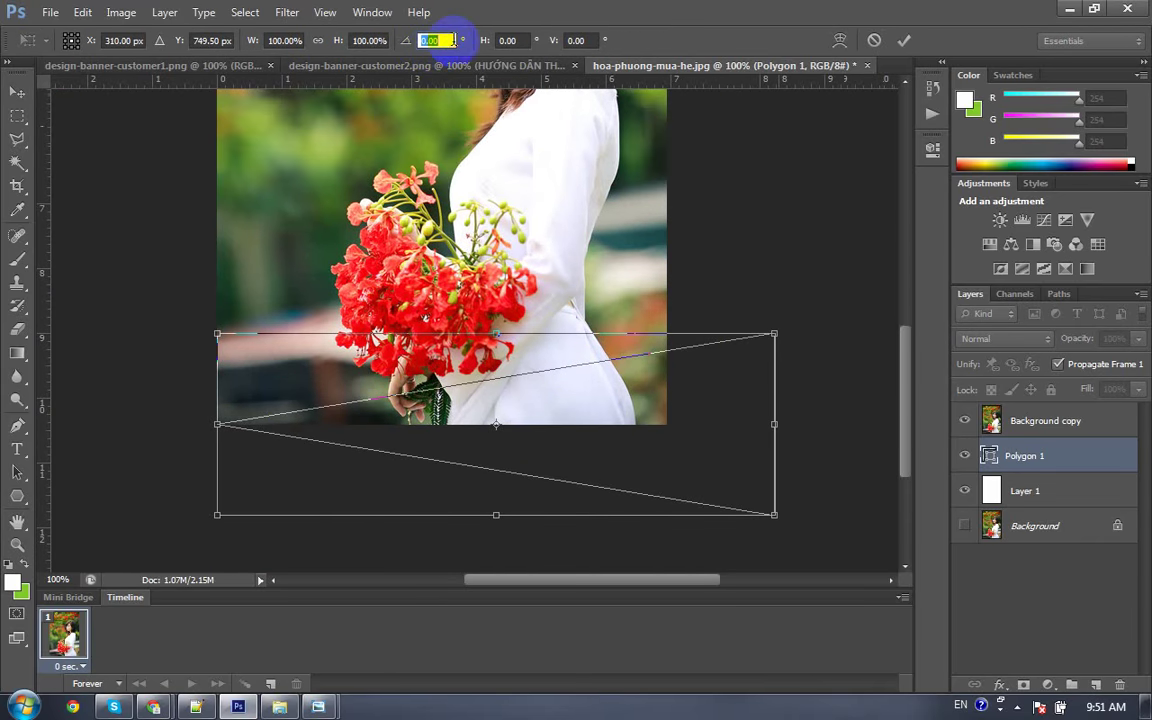
{"action": "type", "text": "35"}
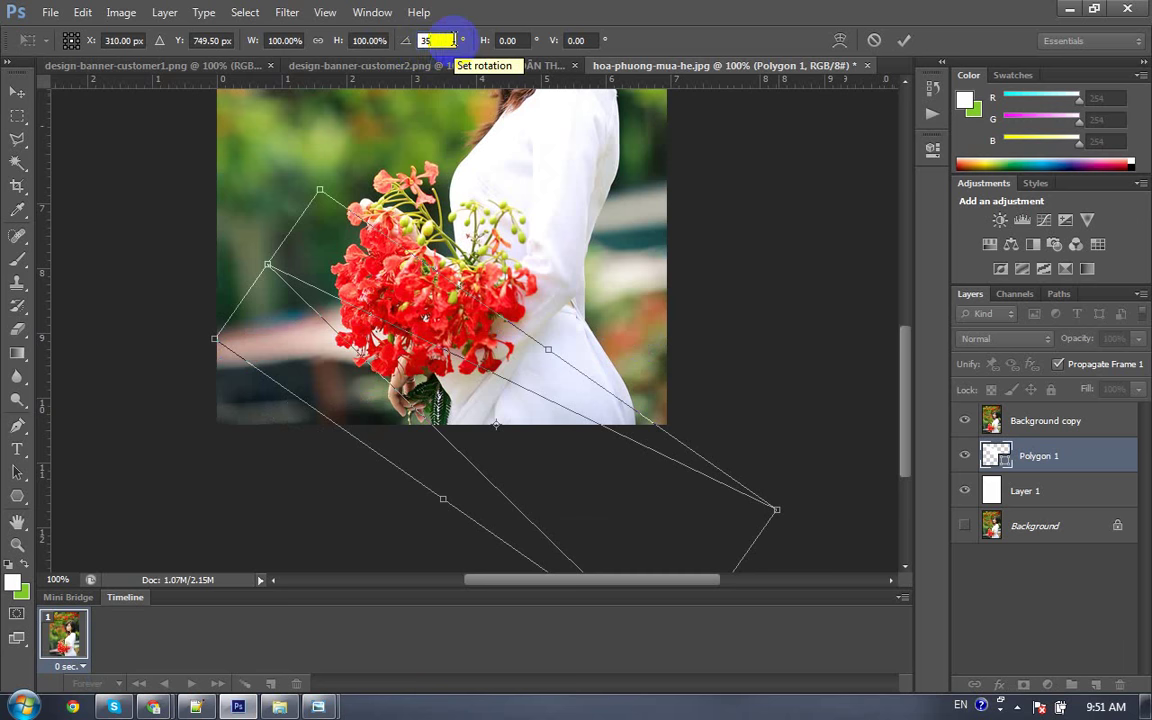
{"action": "key", "text": "BackSpace"}
{"action": "key", "text": "BackSpace"}
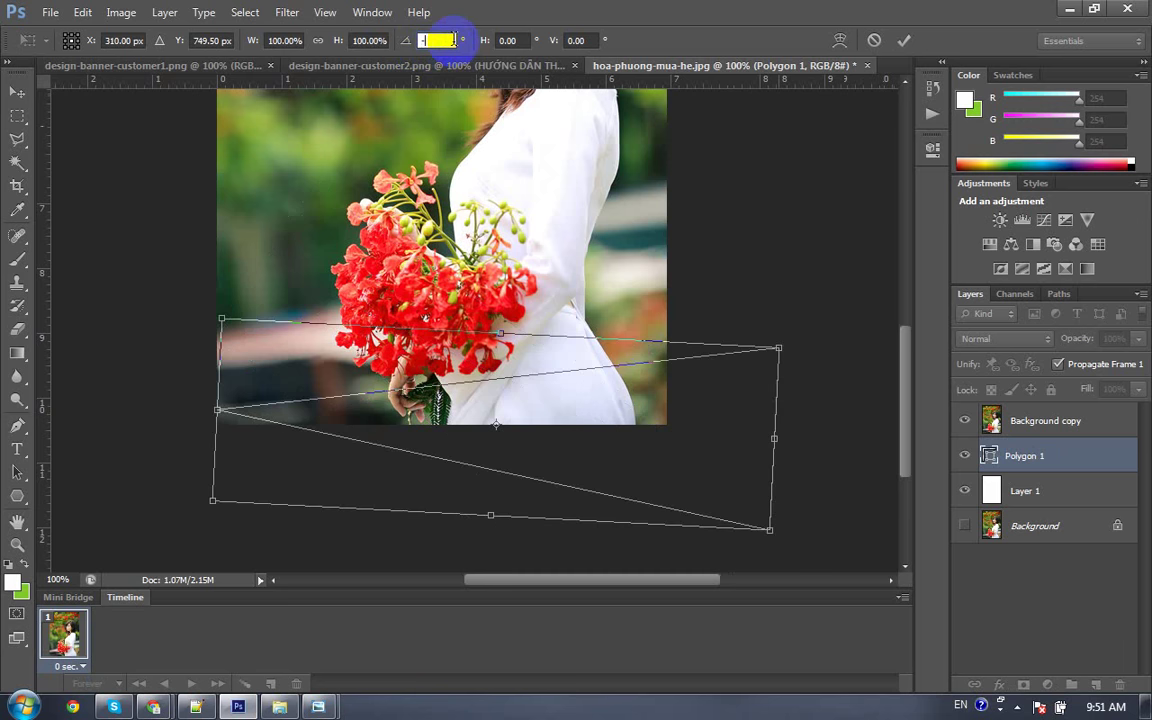
{"action": "type", "text": "35"}
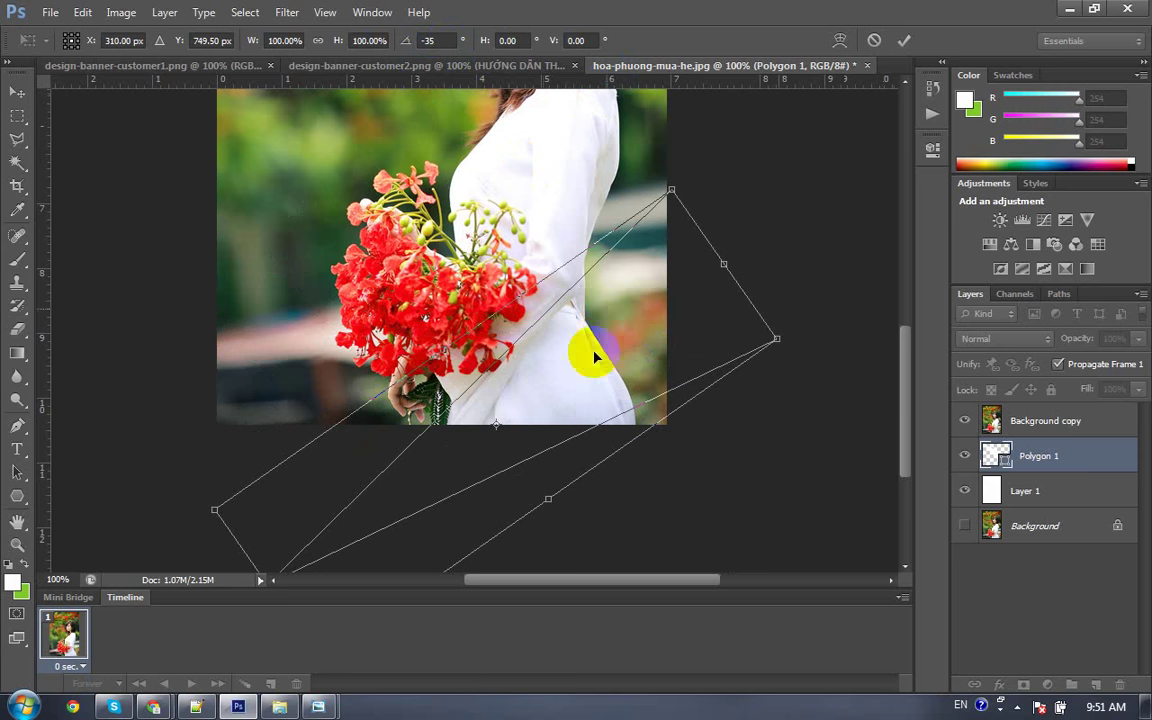
{"action": "left_click_drag", "start_coordinate": [528, 334], "coordinate": [493, 228]}
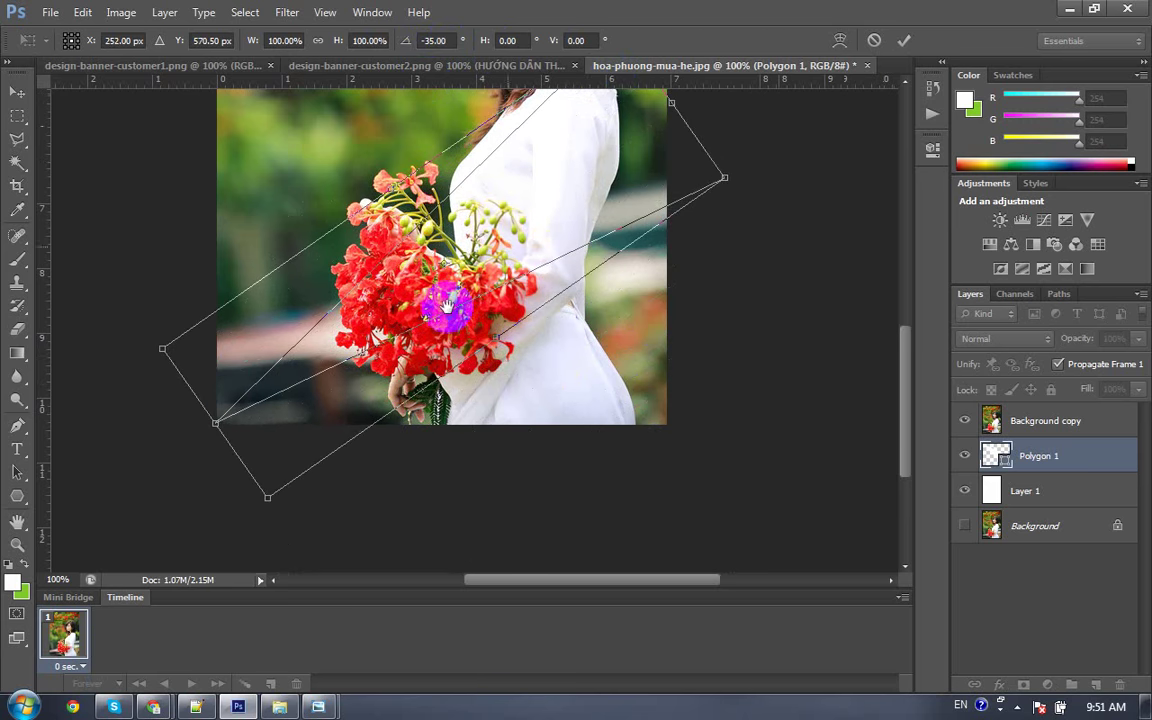
{"action": "mouse_move", "coordinate": [442, 308]}
{"action": "left_mouse_down"}
{"action": "mouse_move", "coordinate": [437, 395]}
{"action": "mouse_move", "coordinate": [450, 419]}
{"action": "left_mouse_up"}
{"action": "left_click_drag", "start_coordinate": [591, 327], "coordinate": [555, 219]}
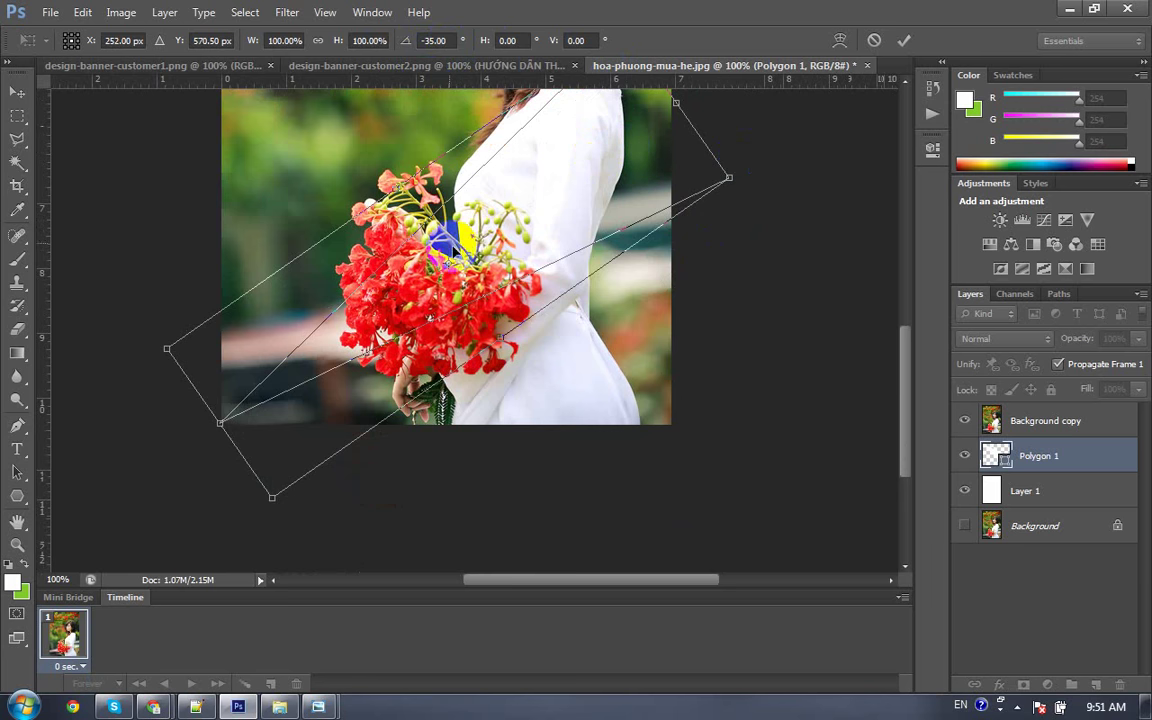
Step: Rotate and scale the wedge about -16° from the bottom-left corner and apply it
{"action": "left_click_drag", "start_coordinate": [449, 264], "coordinate": [219, 422]}
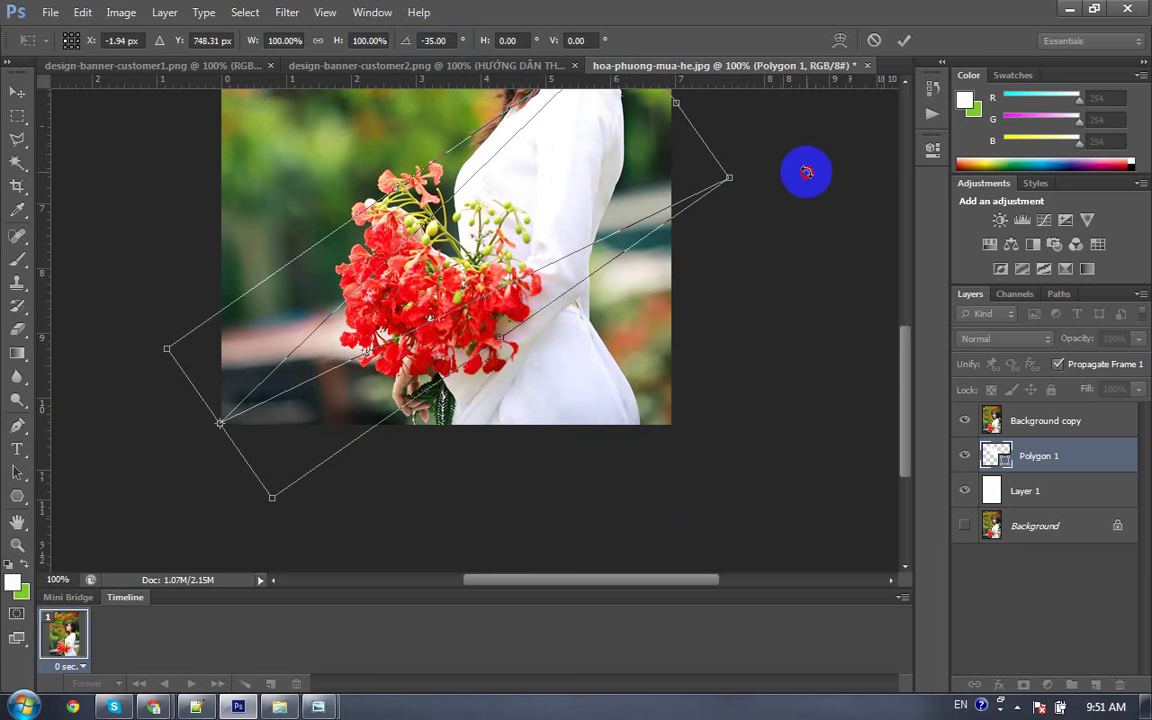
{"action": "mouse_move", "coordinate": [805, 170]}
{"action": "left_mouse_down"}
{"action": "mouse_move", "coordinate": [867, 407]}
{"action": "mouse_move", "coordinate": [867, 339]}
{"action": "left_mouse_up"}
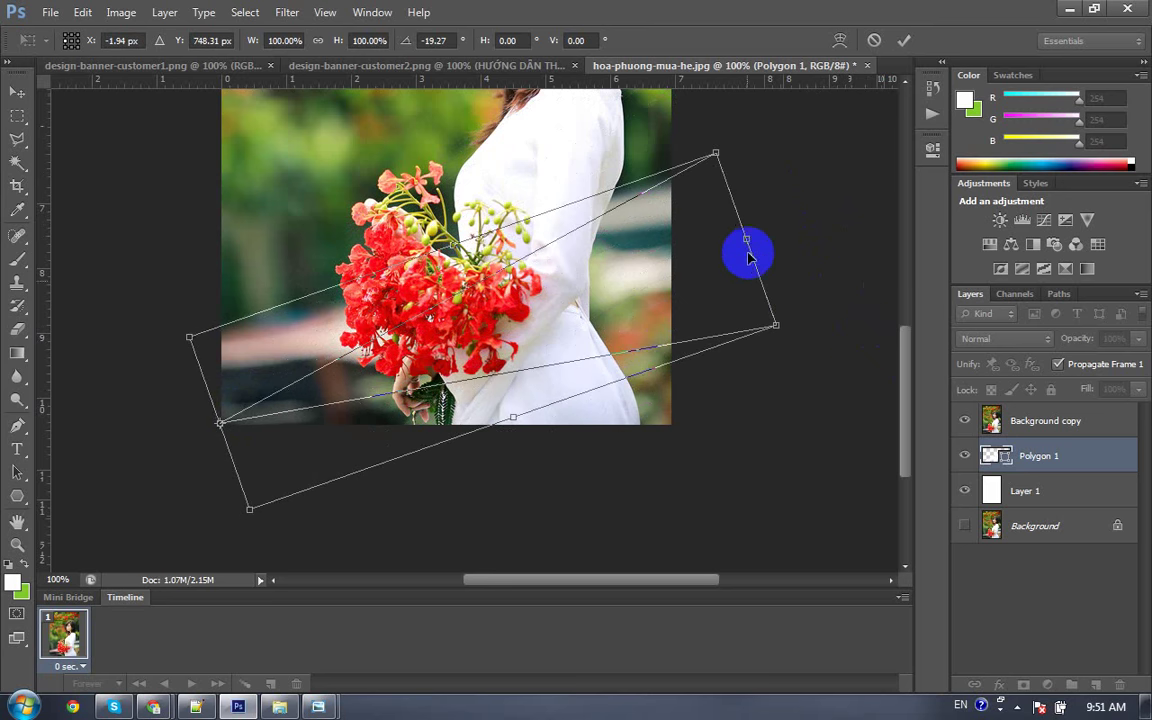
{"action": "left_click_drag", "start_coordinate": [748, 238], "coordinate": [638, 265]}
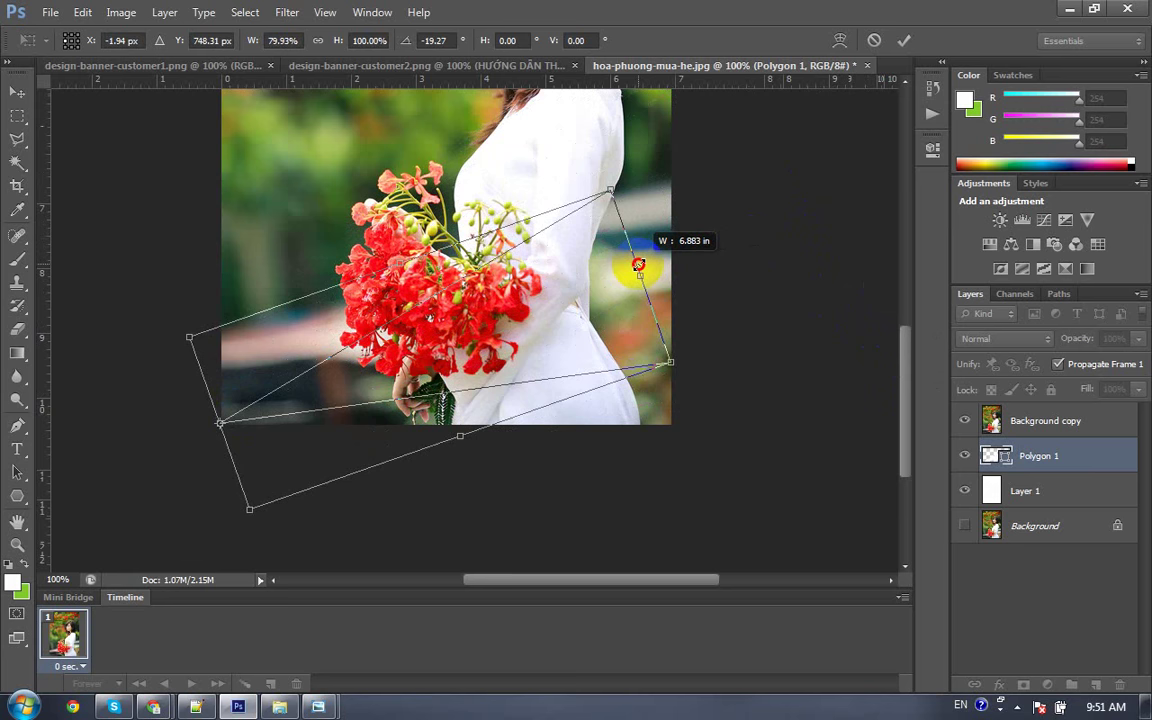
{"action": "left_click_drag", "start_coordinate": [612, 188], "coordinate": [634, 250]}
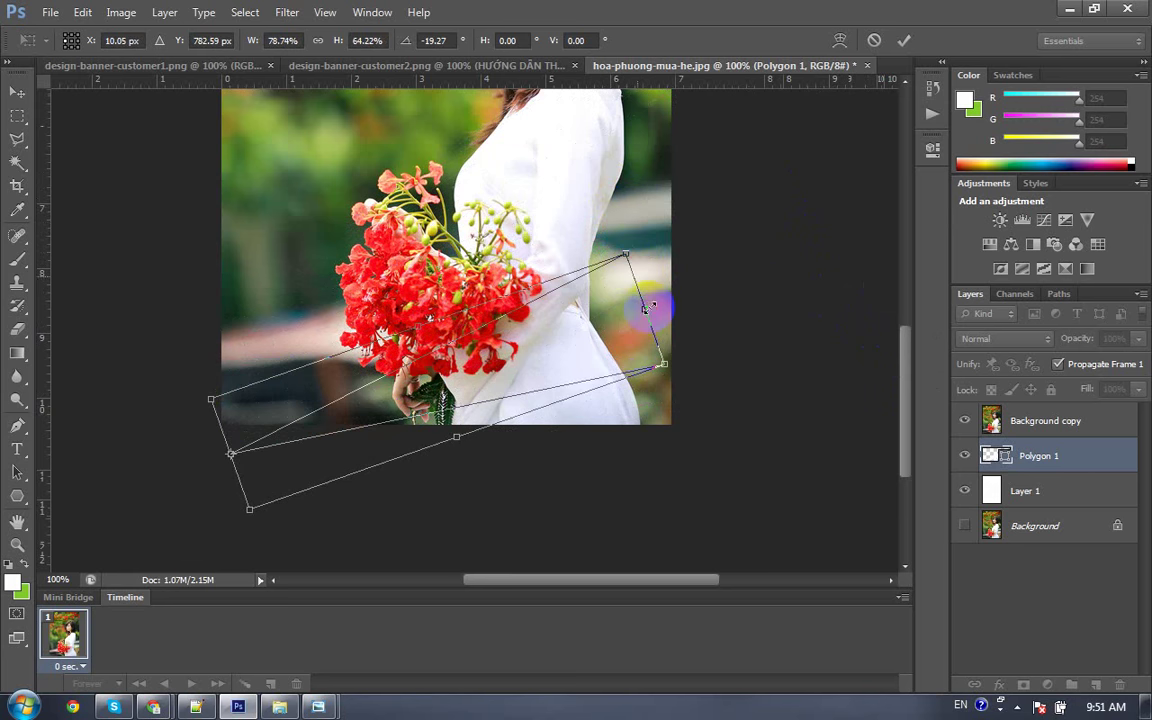
{"action": "left_click_drag", "start_coordinate": [368, 405], "coordinate": [359, 376]}
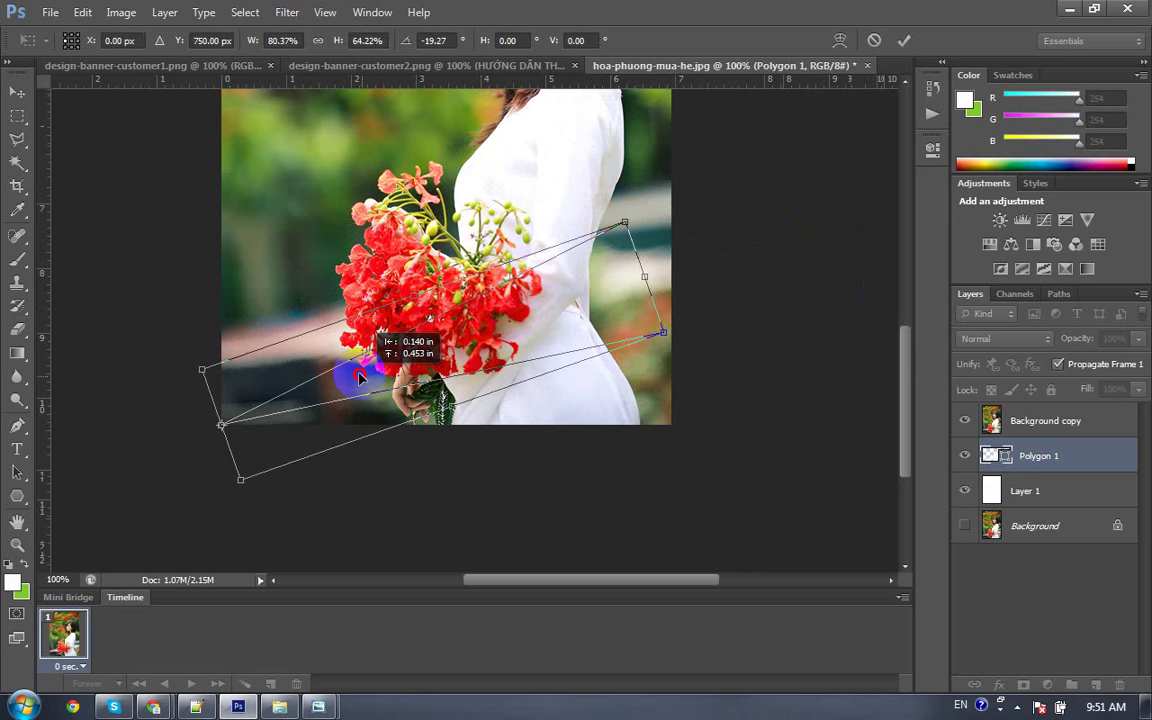
{"action": "left_click_drag", "start_coordinate": [677, 290], "coordinate": [704, 351]}
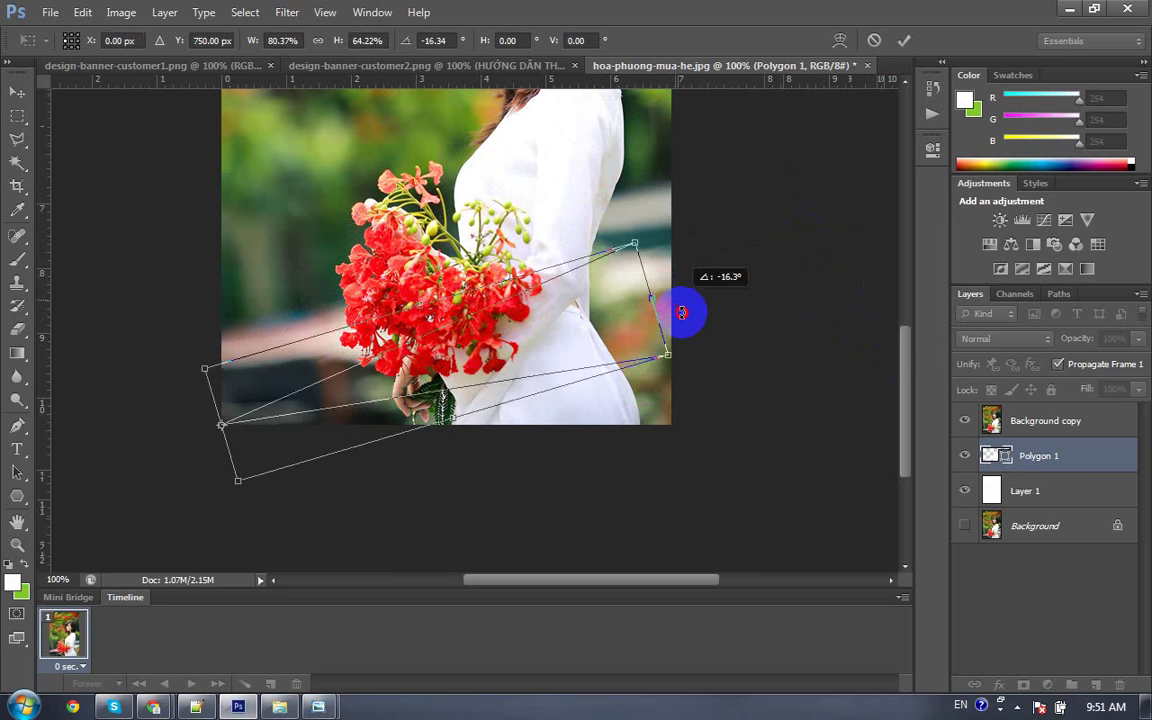
{"action": "key", "text": "Return"}
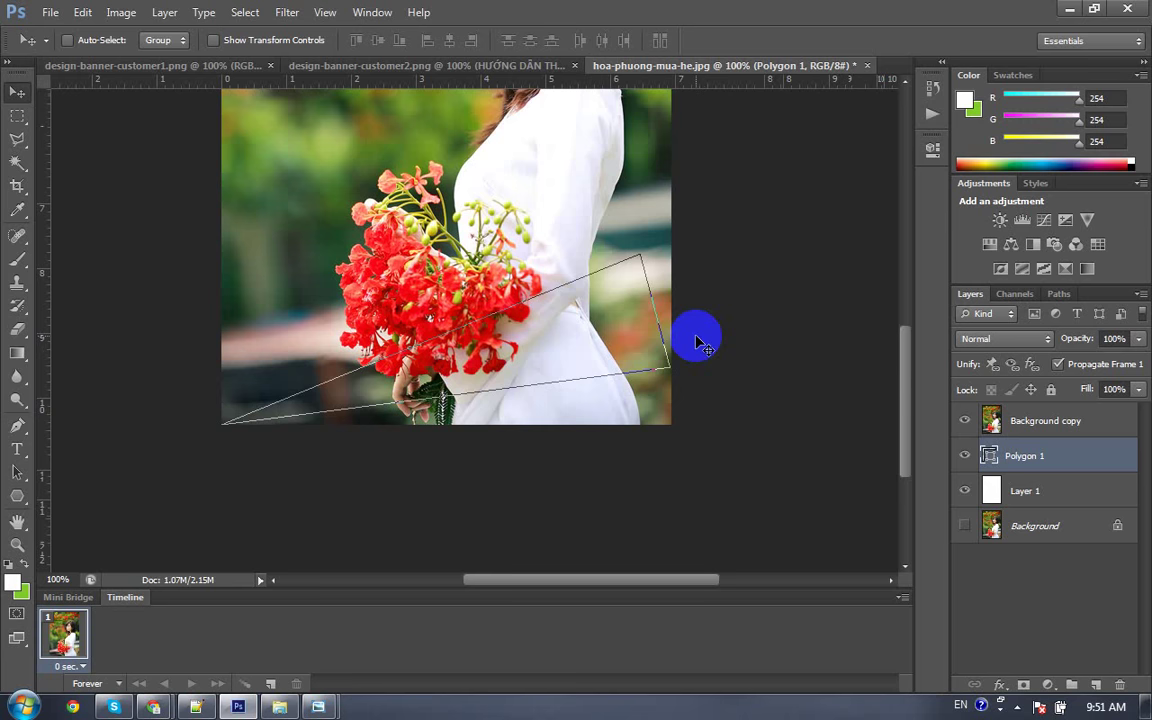
Step: Reopen Free Transform on the path without changes, then pick the Pen tool
{"action": "key", "text": "ctrl+t"}
{"action": "right_click", "coordinate": [644, 314]}
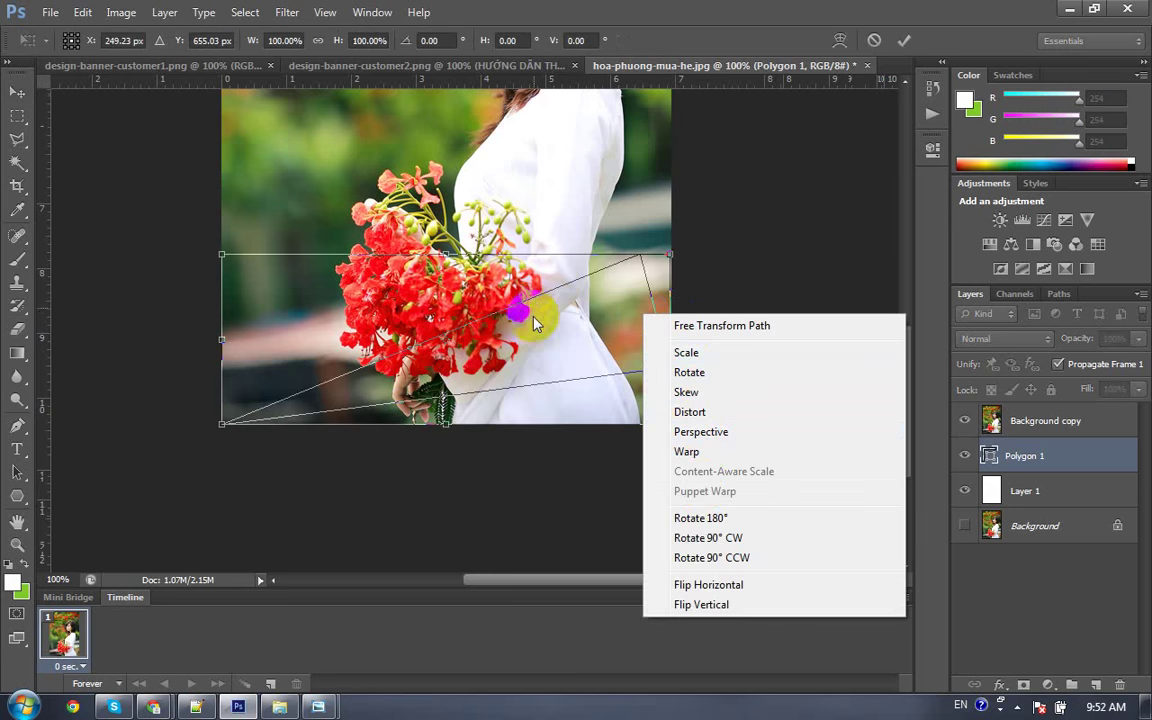
{"action": "left_click", "coordinate": [486, 295]}
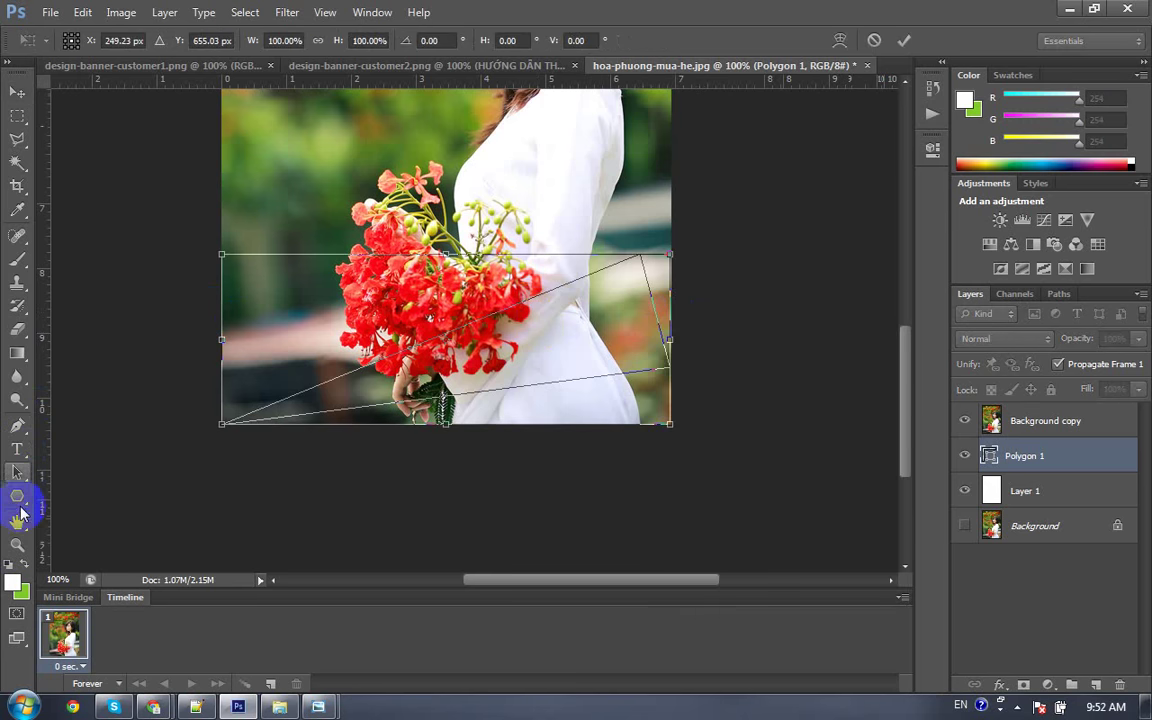
{"action": "left_click", "coordinate": [14, 568]}
{"action": "left_click", "coordinate": [17, 352]}
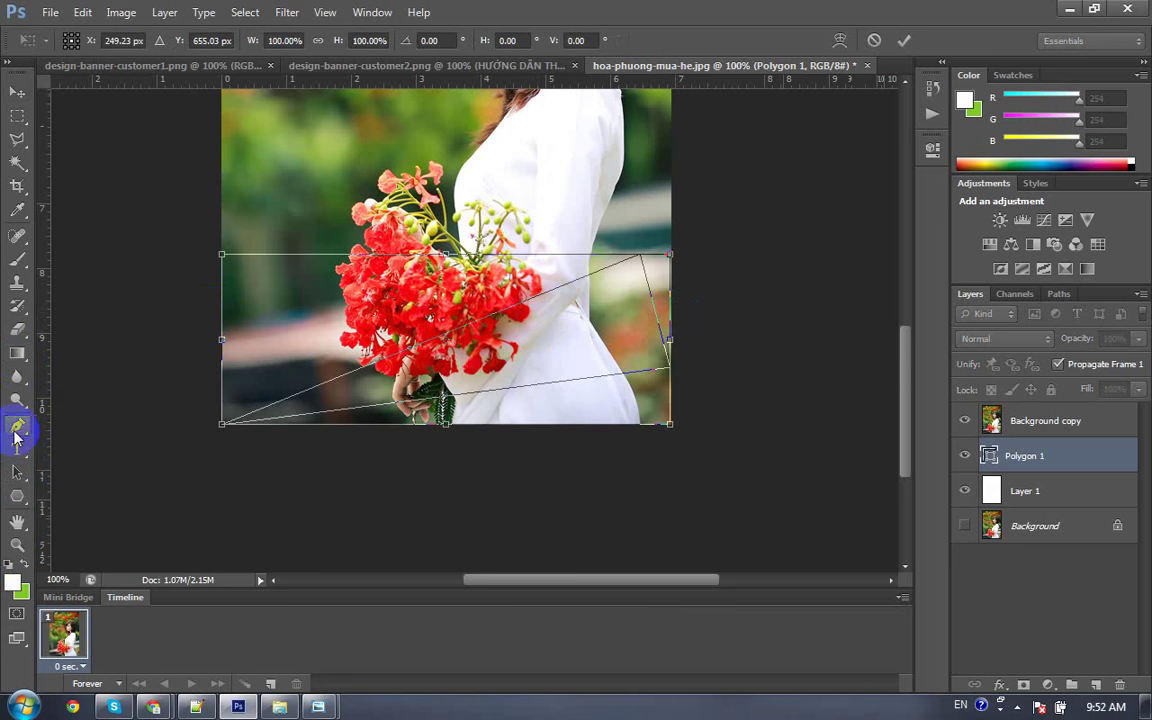
{"action": "left_click", "coordinate": [14, 436]}
Step: Add an anchor point to bend the wedge's right edge into an inward curve
{"action": "right_click", "coordinate": [17, 432]}
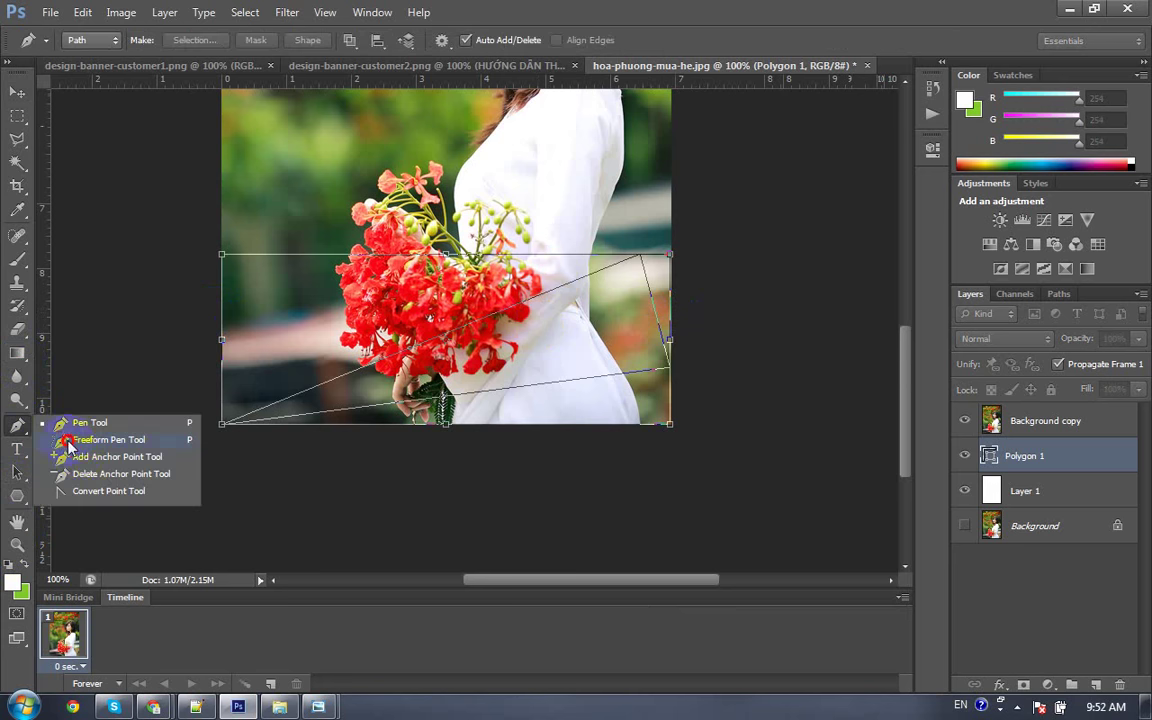
{"action": "left_click", "coordinate": [117, 456]}
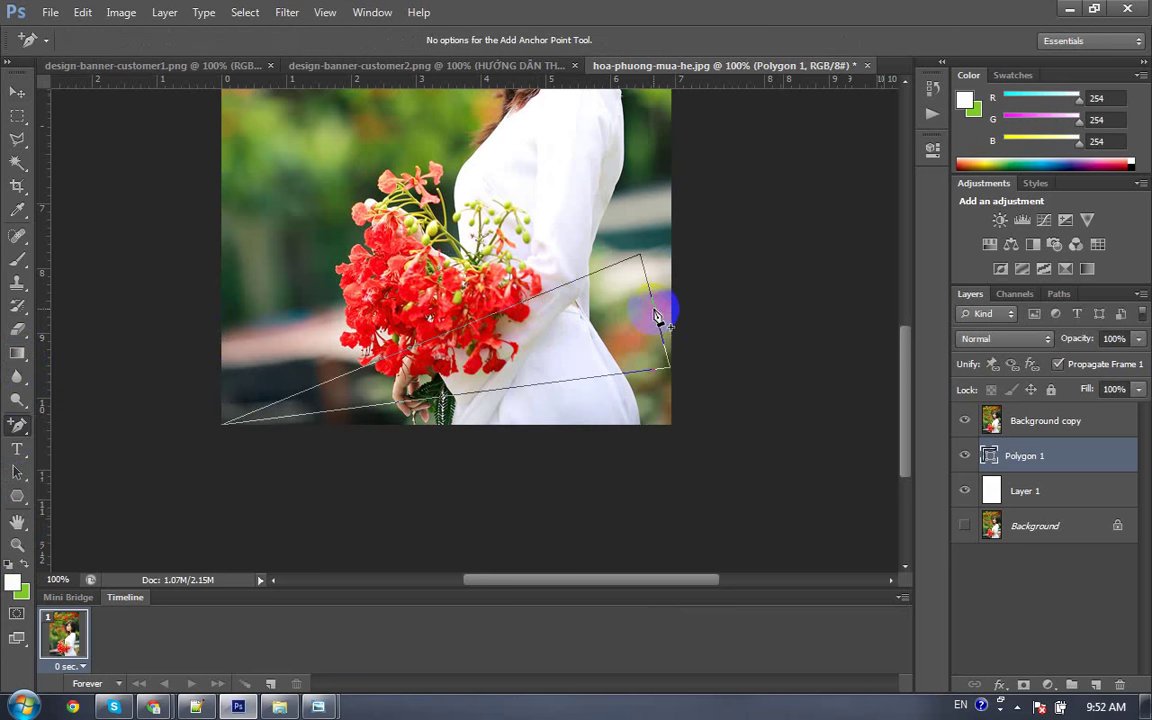
{"action": "key", "text": "ctrl+plus"}
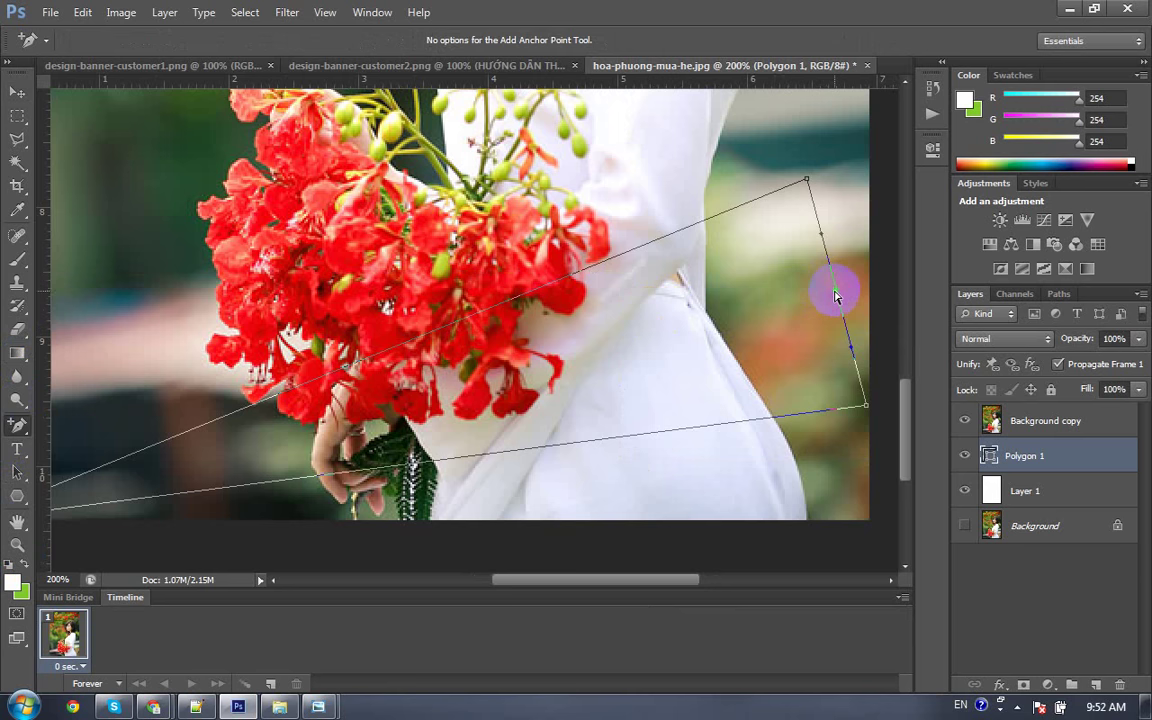
{"action": "mouse_move", "coordinate": [838, 295]}
{"action": "left_mouse_down"}
{"action": "mouse_move", "coordinate": [773, 337]}
{"action": "mouse_move", "coordinate": [761, 298]}
{"action": "left_mouse_up"}
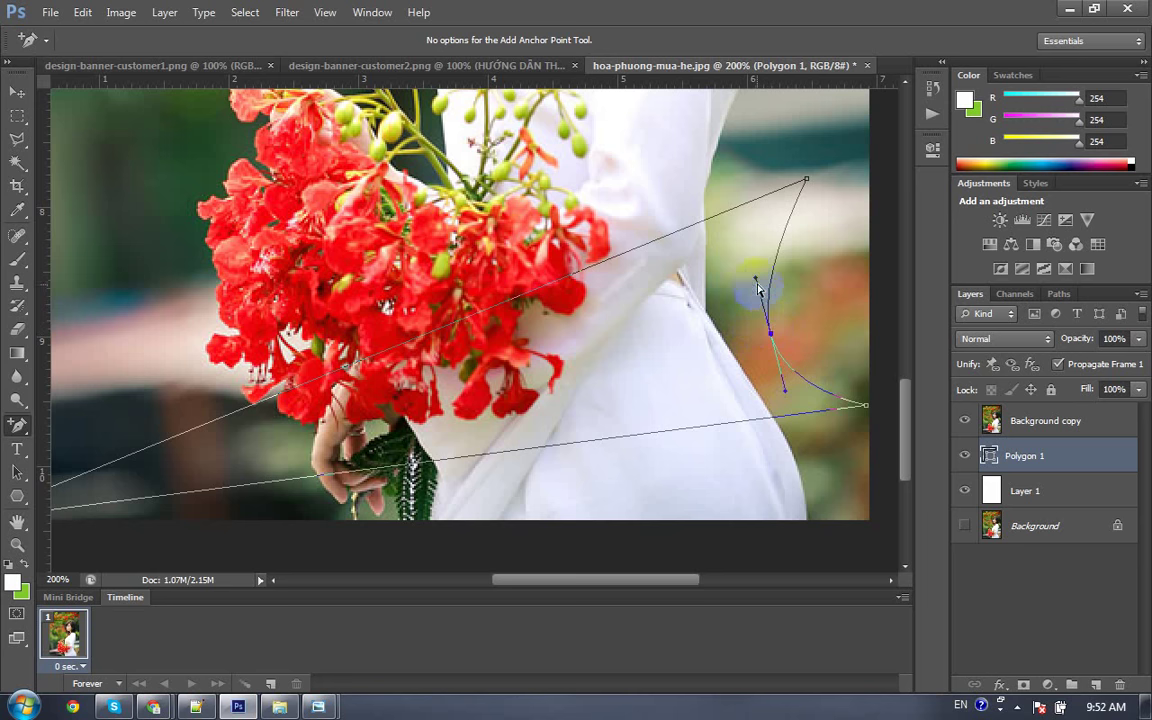
{"action": "left_click", "coordinate": [769, 348]}
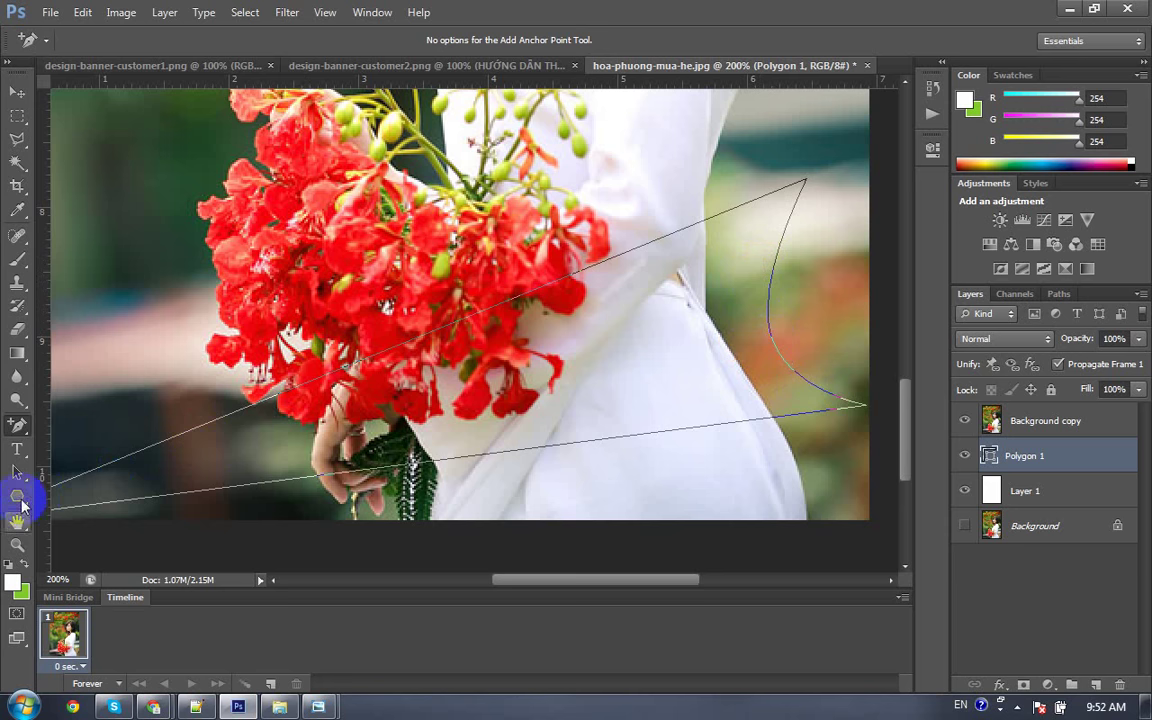
Step: Convert the new anchor and pull handles to curl the end, then load the path as a selection
{"action": "left_click", "coordinate": [15, 427]}
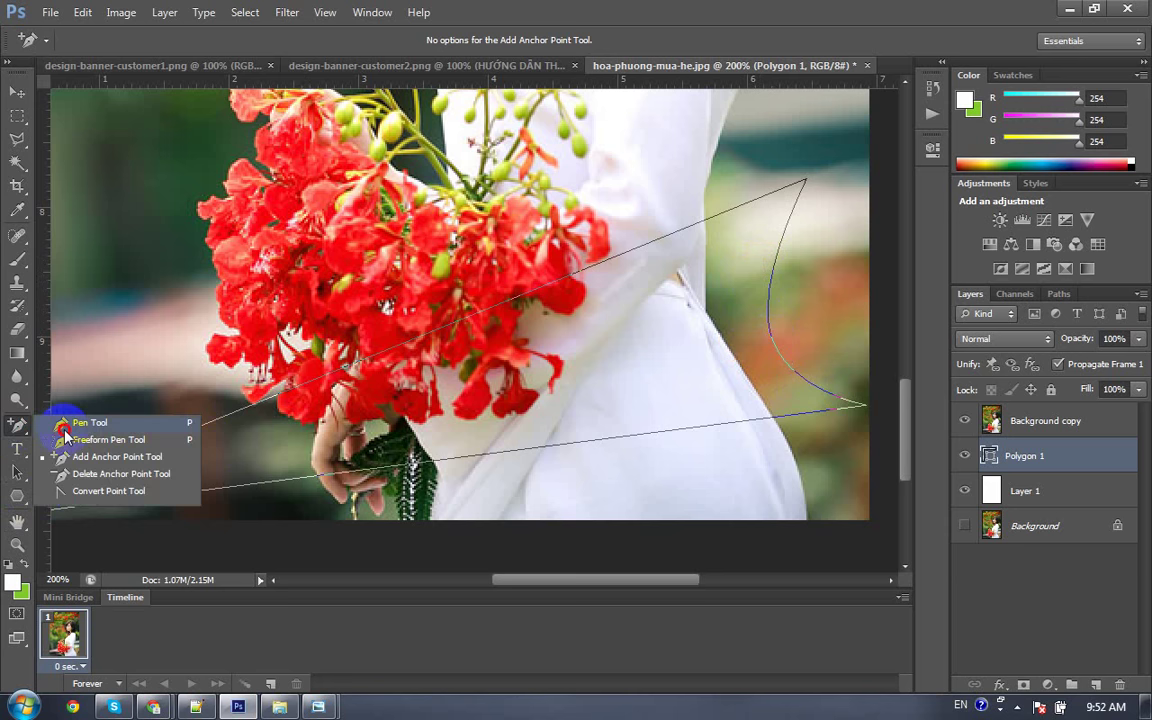
{"action": "left_click", "coordinate": [80, 490]}
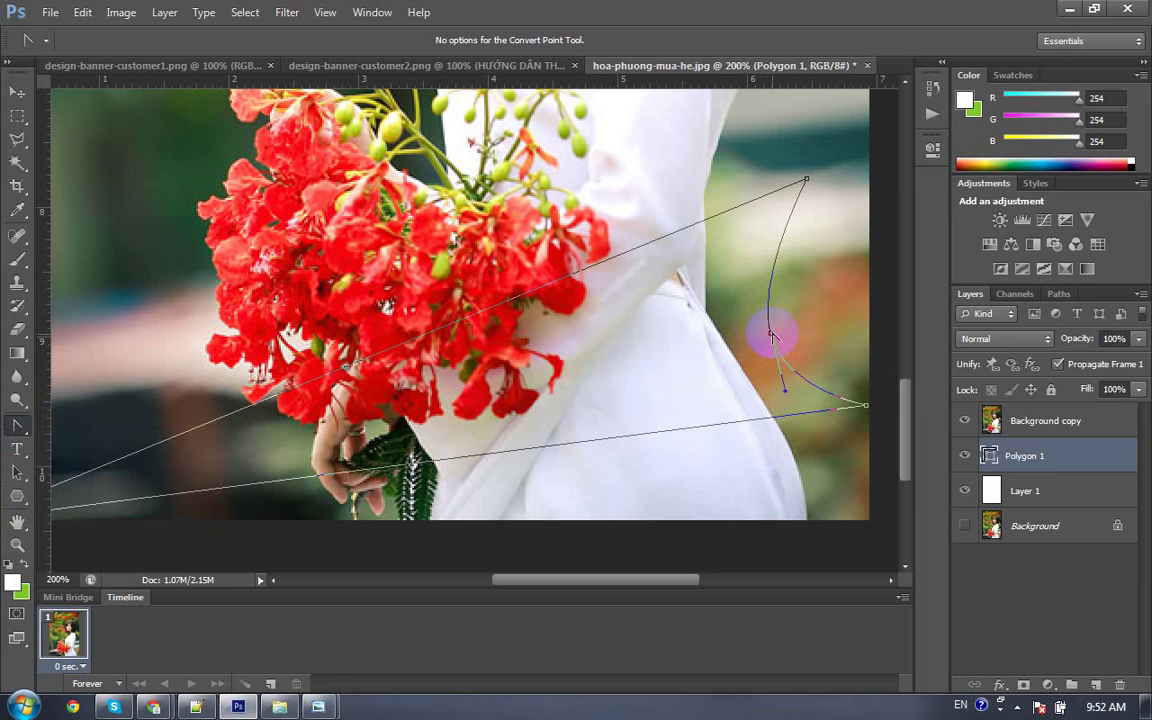
{"action": "left_click", "coordinate": [771, 334]}
{"action": "left_click_drag", "start_coordinate": [771, 334], "coordinate": [752, 267]}
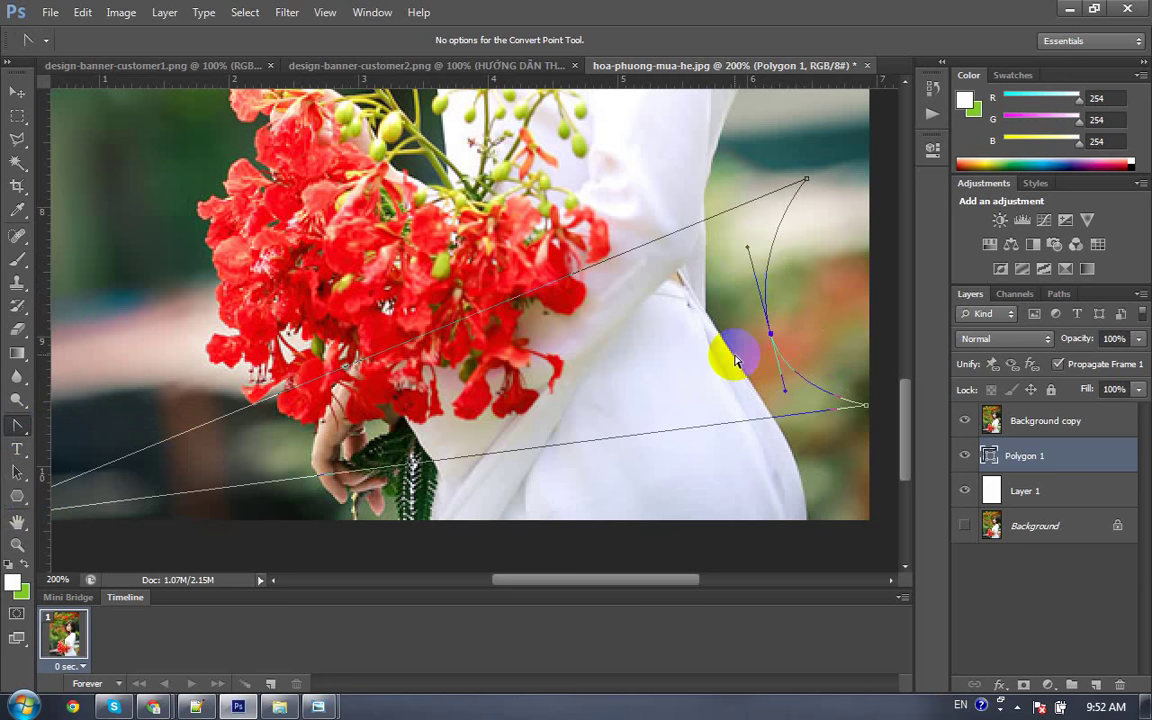
{"action": "left_click", "coordinate": [773, 381]}
{"action": "left_click", "coordinate": [766, 356]}
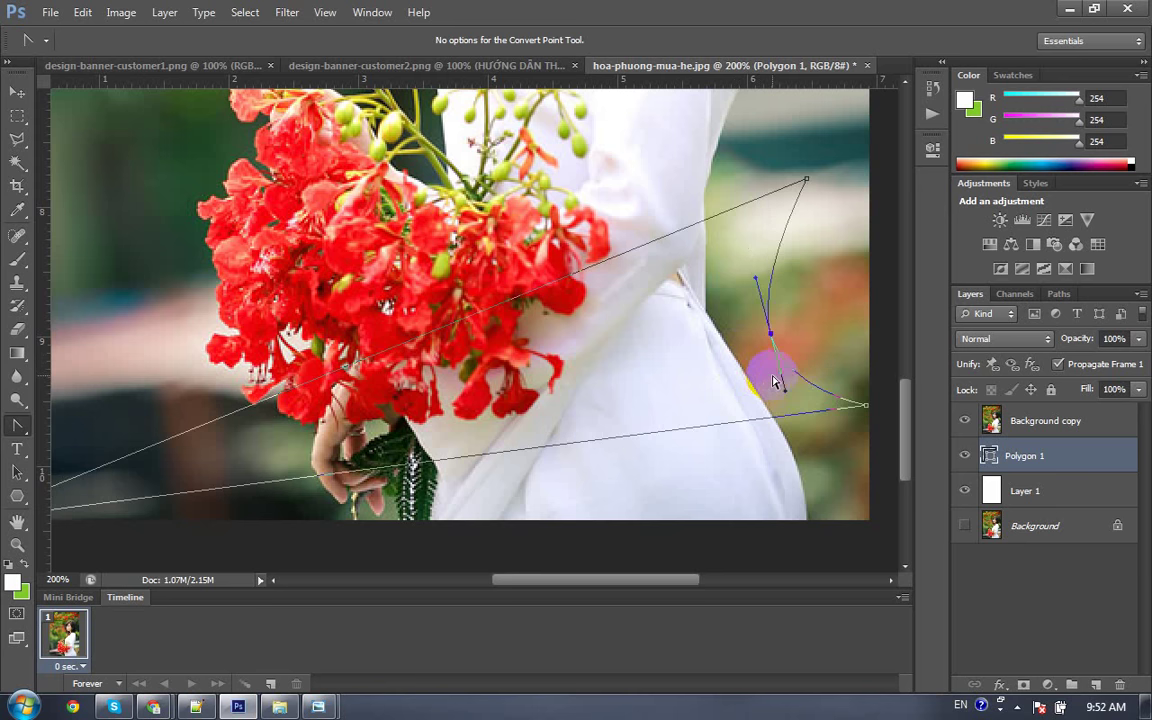
{"action": "left_click", "coordinate": [993, 457], "text": "ctrl"}
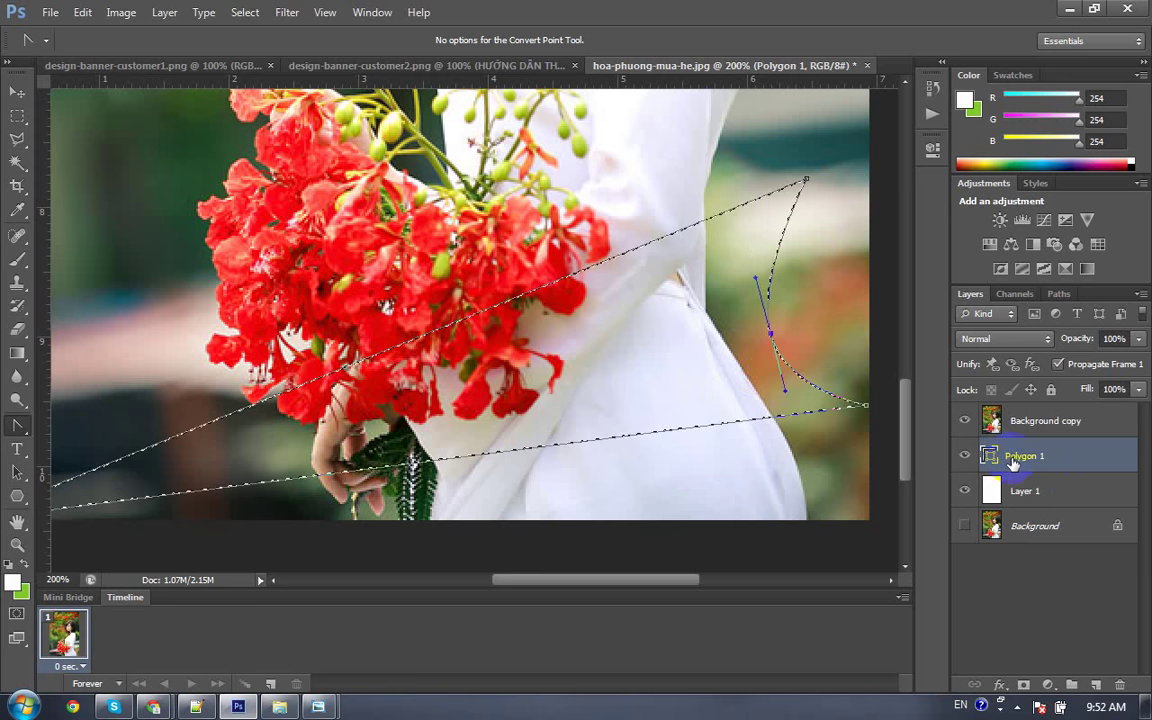
Step: Add Layer 2 above Layer 1 and set the foreground to dark green R29 G98 B44 sampled from the photo
{"action": "left_click", "coordinate": [1047, 497]}
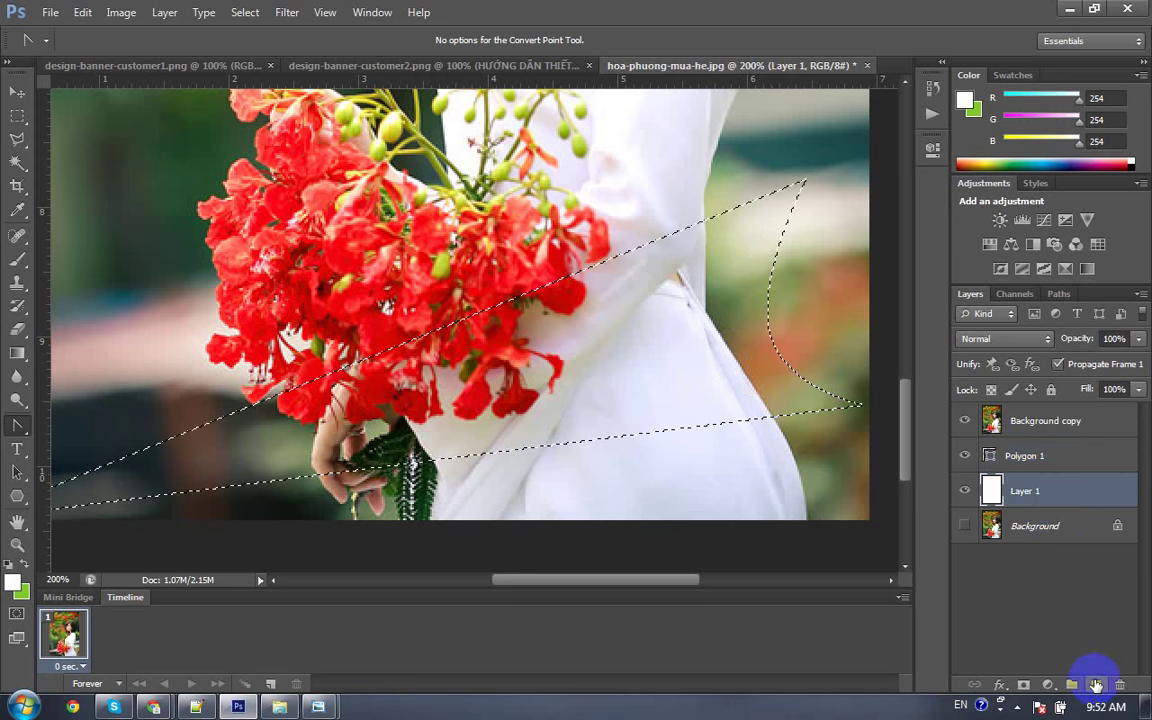
{"action": "left_click", "coordinate": [1095, 685]}
{"action": "left_click", "coordinate": [13, 583]}
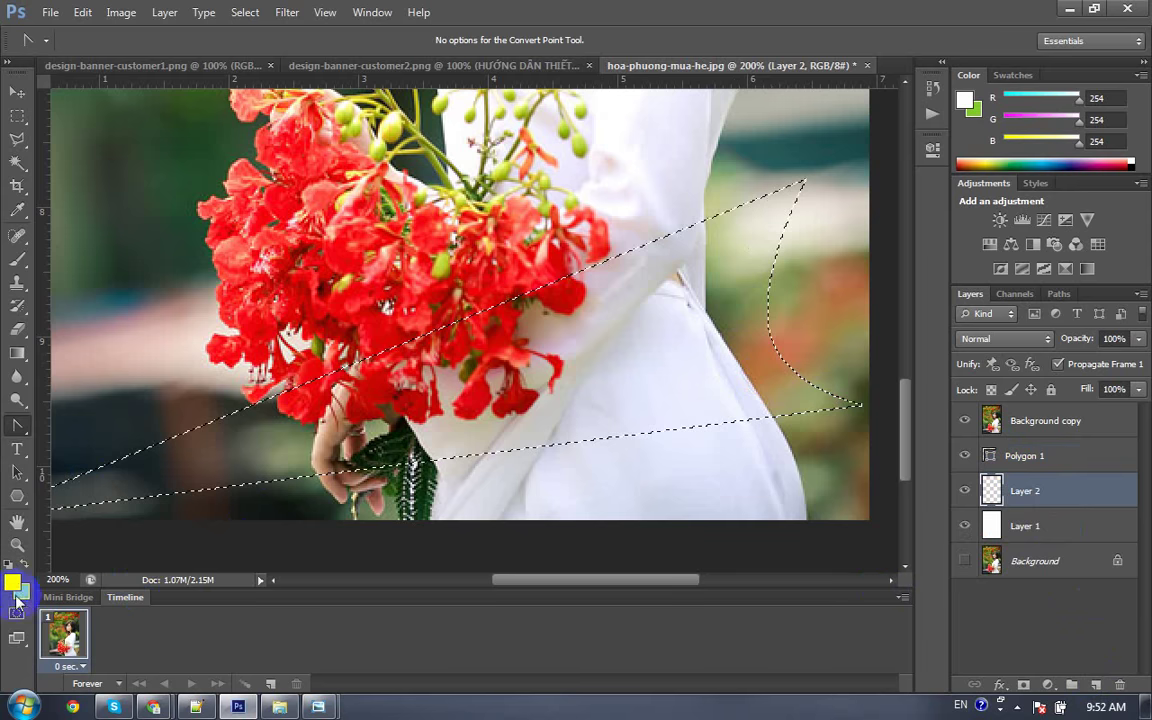
{"action": "left_click", "coordinate": [174, 203]}
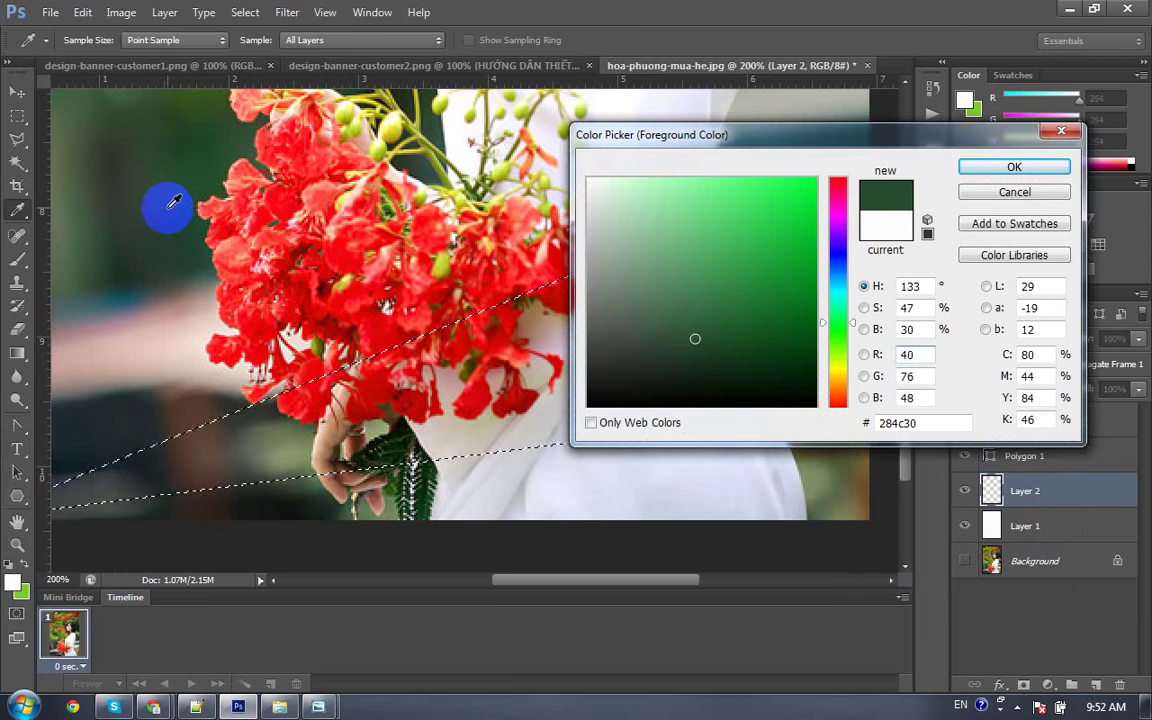
{"action": "left_click", "coordinate": [193, 179]}
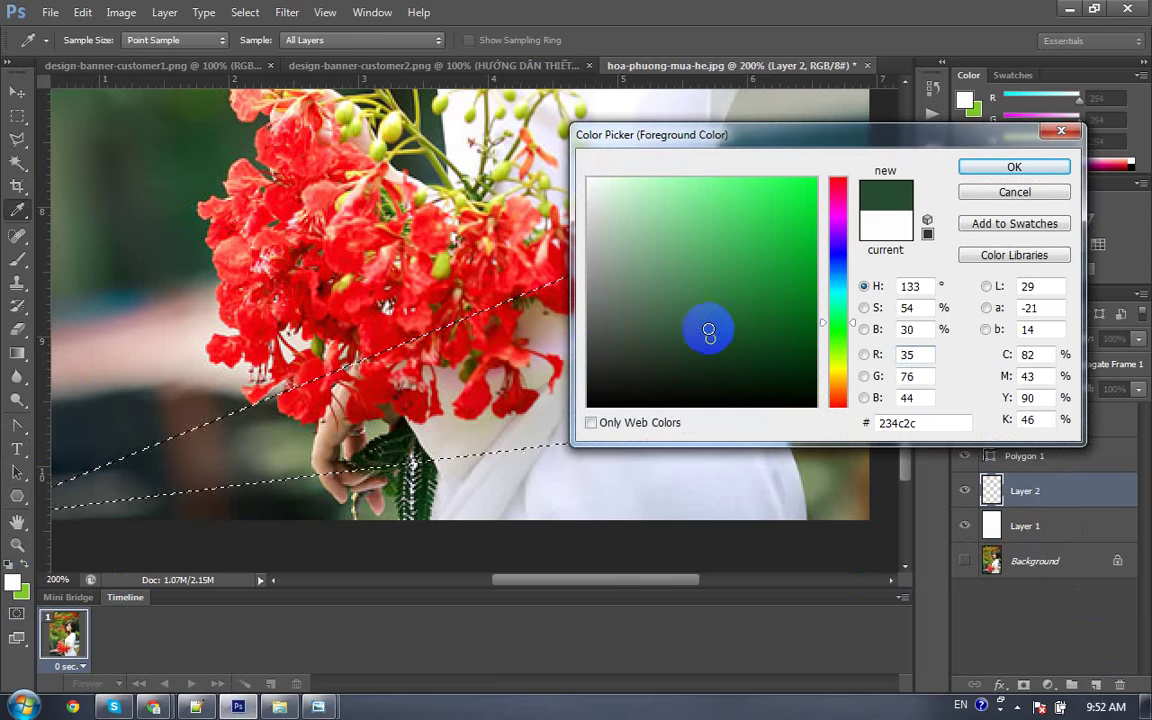
{"action": "left_click", "coordinate": [748, 319]}
{"action": "key", "text": "Return"}
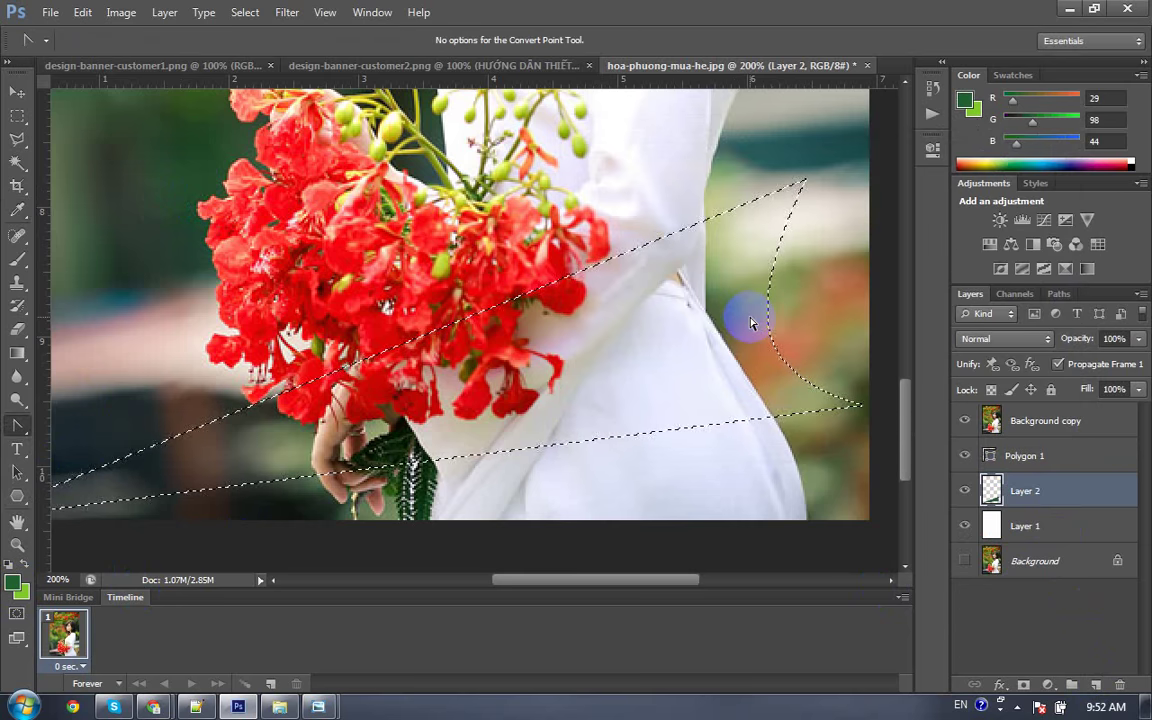
Step: Deselect, move Background copy beneath Layer 2, and hide the white Polygon 1 shape
{"action": "key", "text": "ctrl+d"}
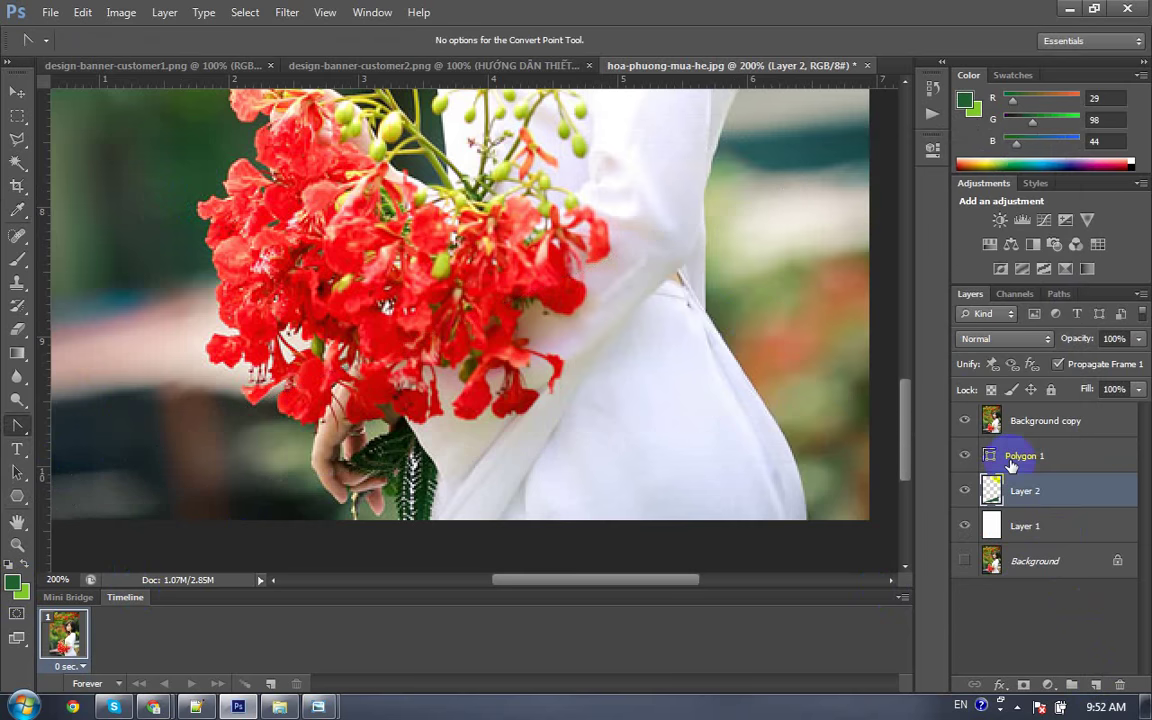
{"action": "left_click", "coordinate": [1030, 460], "text": "shift"}
{"action": "left_click", "coordinate": [1040, 420]}
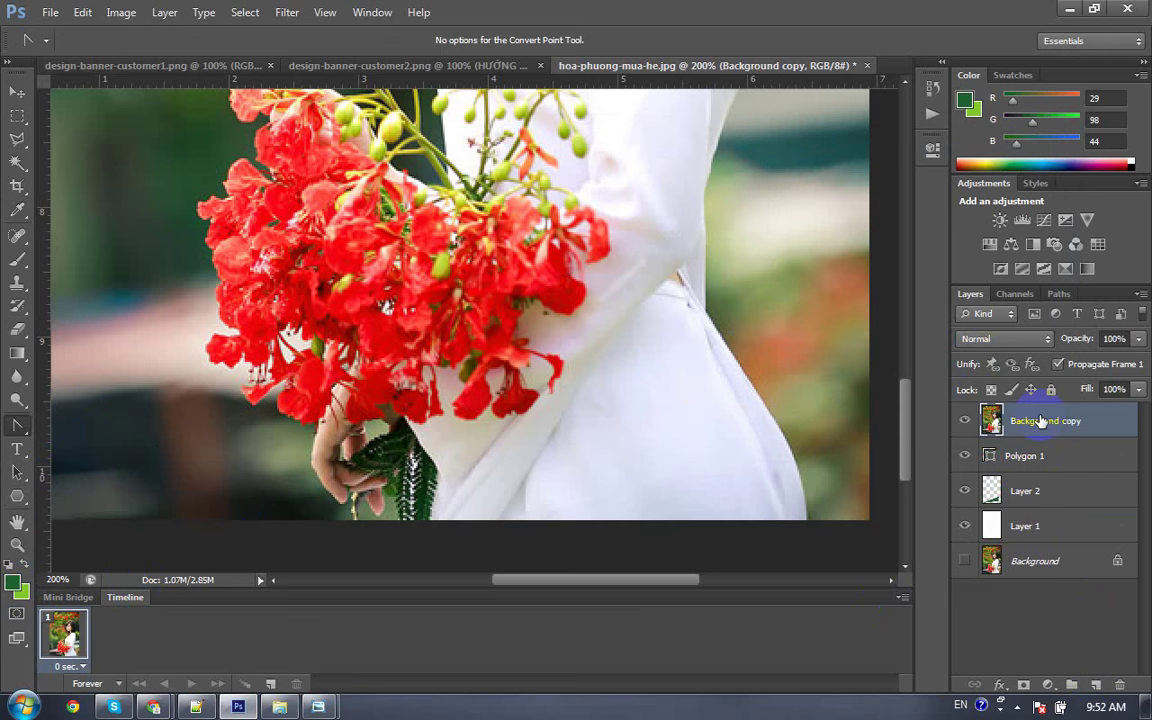
{"action": "left_click_drag", "start_coordinate": [1040, 421], "coordinate": [1050, 527]}
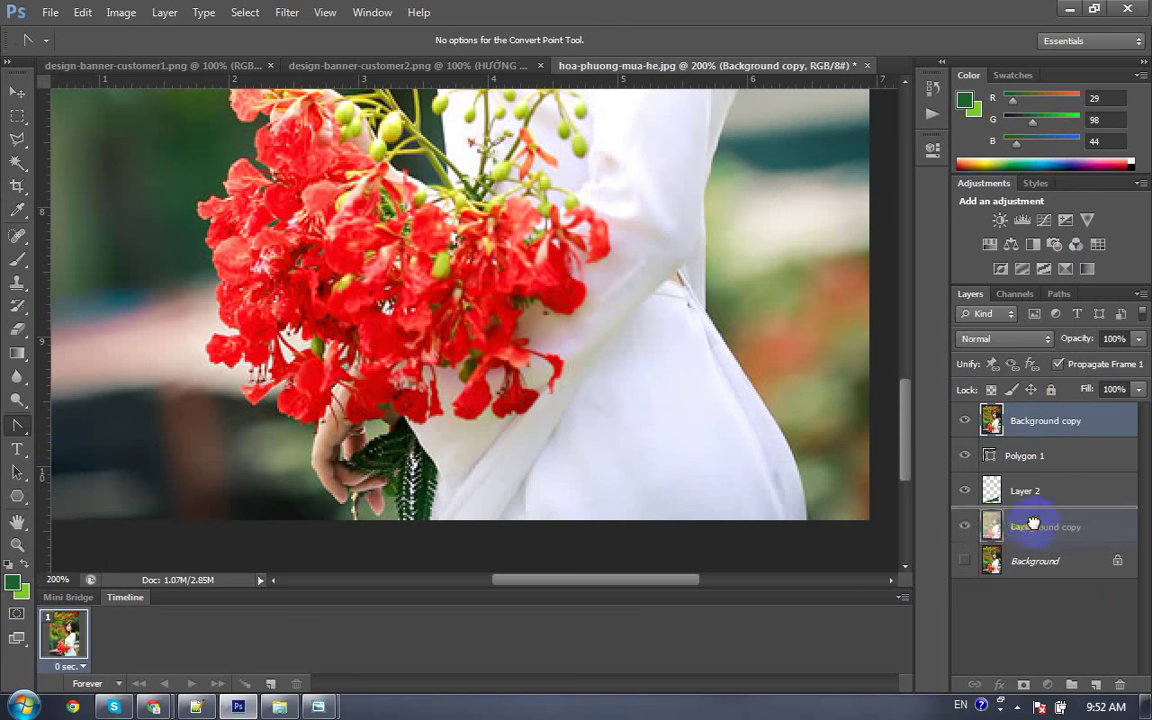
{"action": "key", "text": "ctrl+minus"}
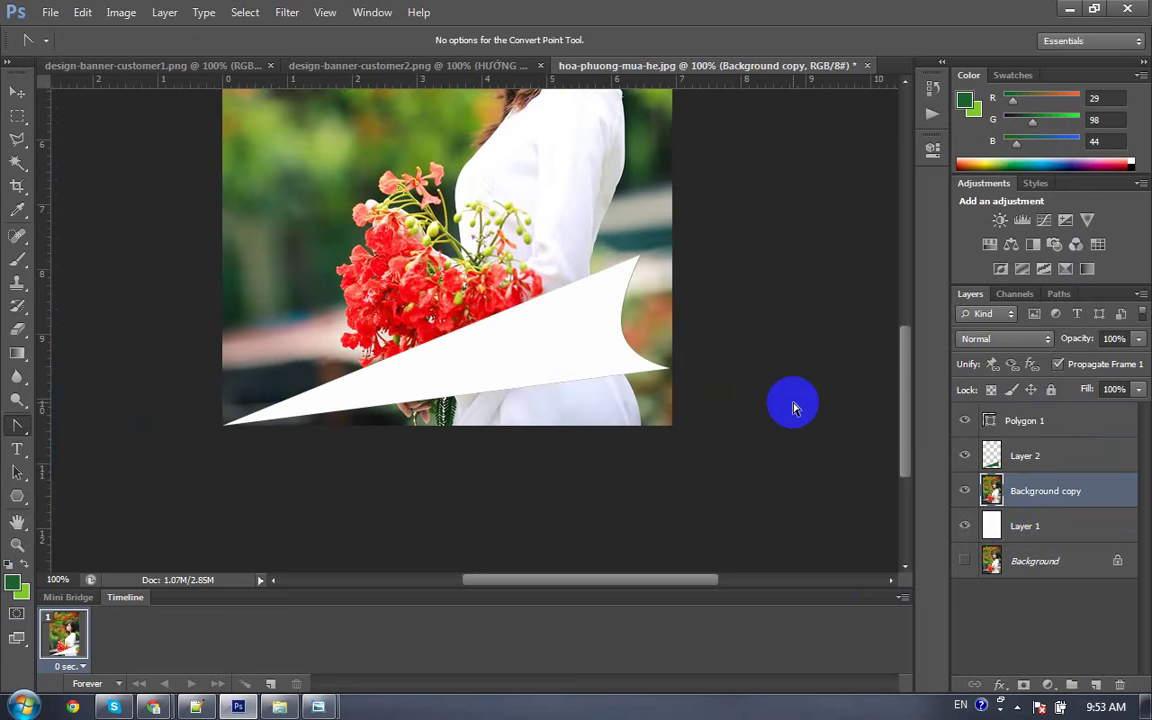
{"action": "left_click", "coordinate": [965, 421]}
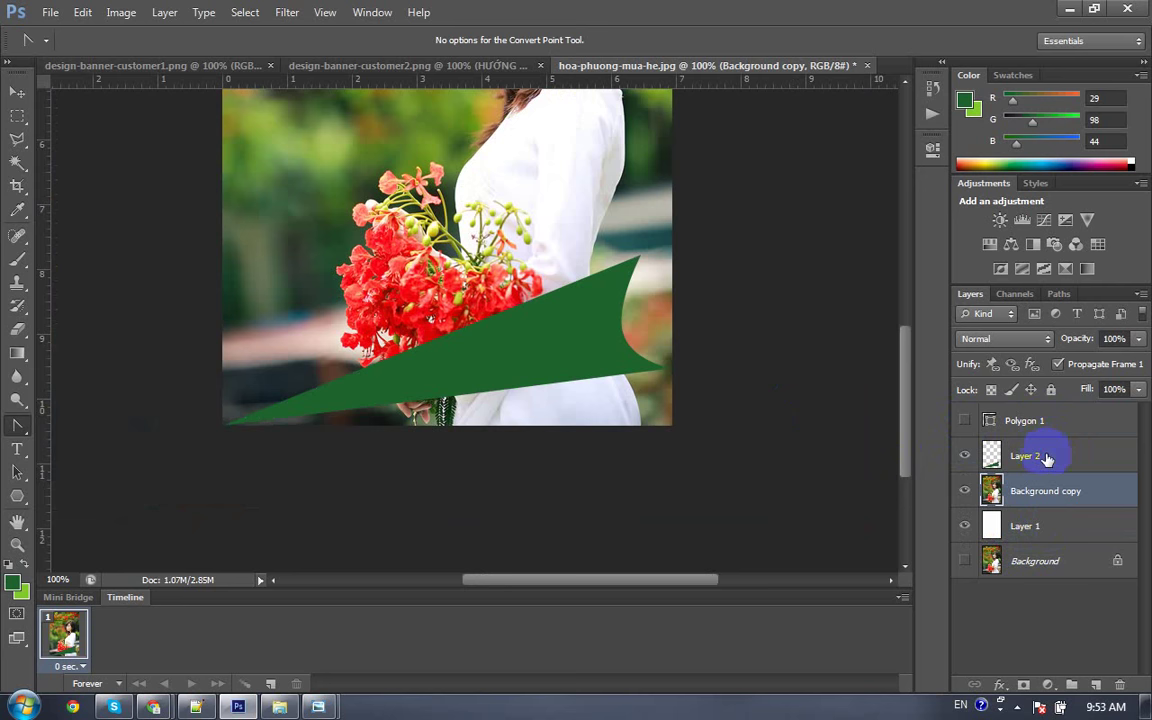
{"action": "left_click", "coordinate": [1046, 456]}
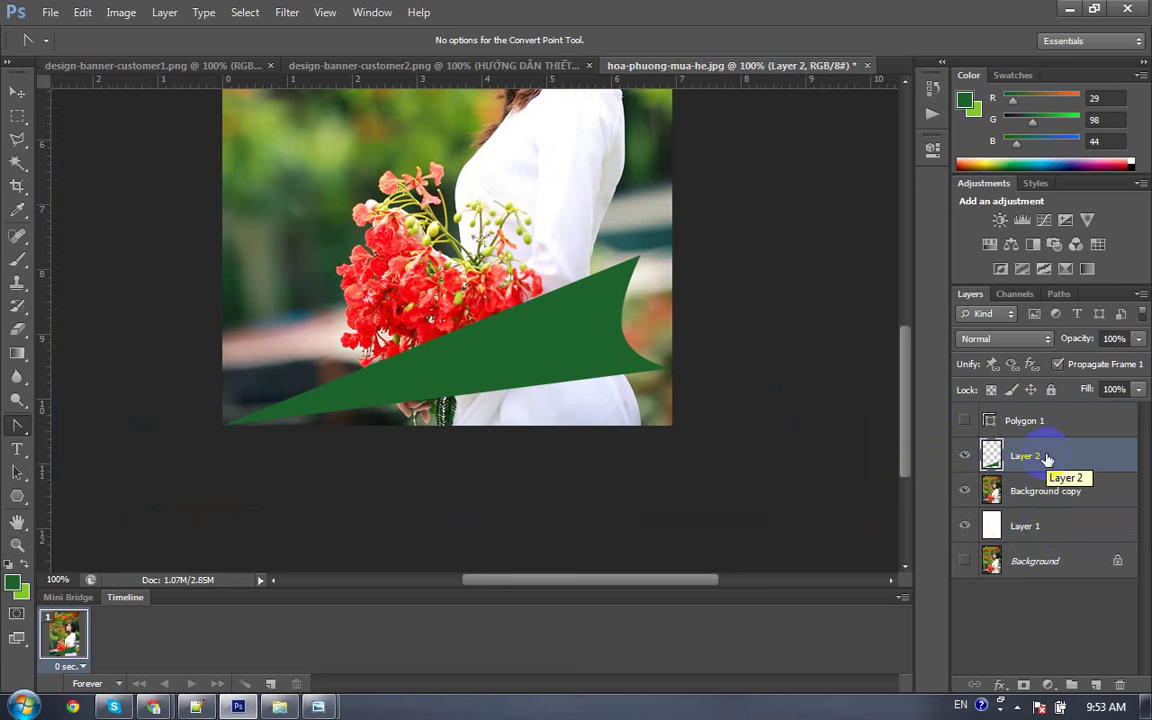
{"action": "left_click", "coordinate": [1020, 490]}
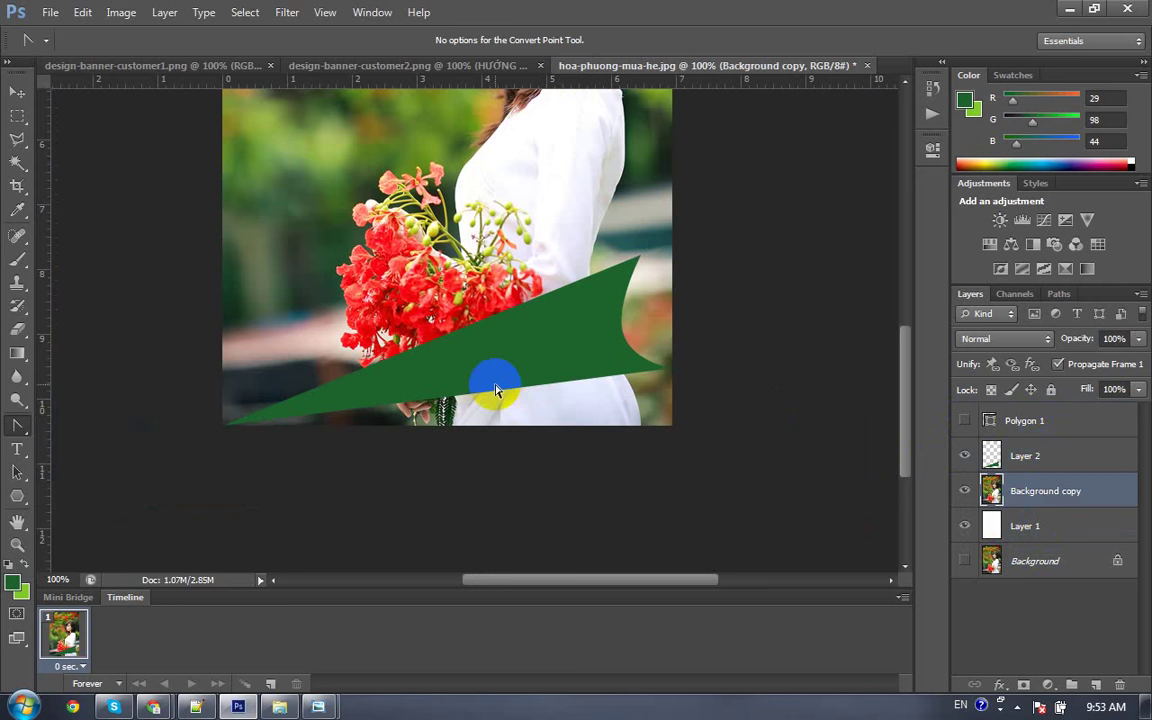
Step: Make Layer 2 active and pick the standard Pen tool, zoomed in on the swoosh
{"action": "key", "text": "p"}
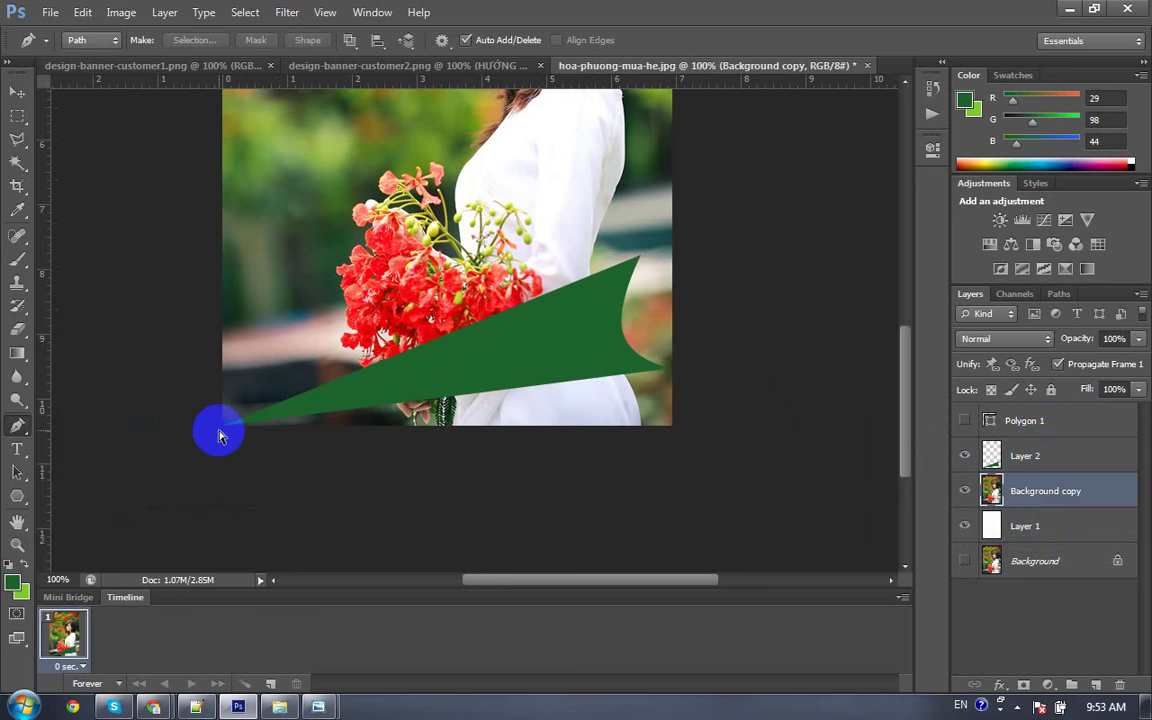
{"action": "key", "text": "ctrl+plus"}
{"action": "scroll", "coordinate": [303, 334], "scroll_direction": "down", "scroll_amount": 3}
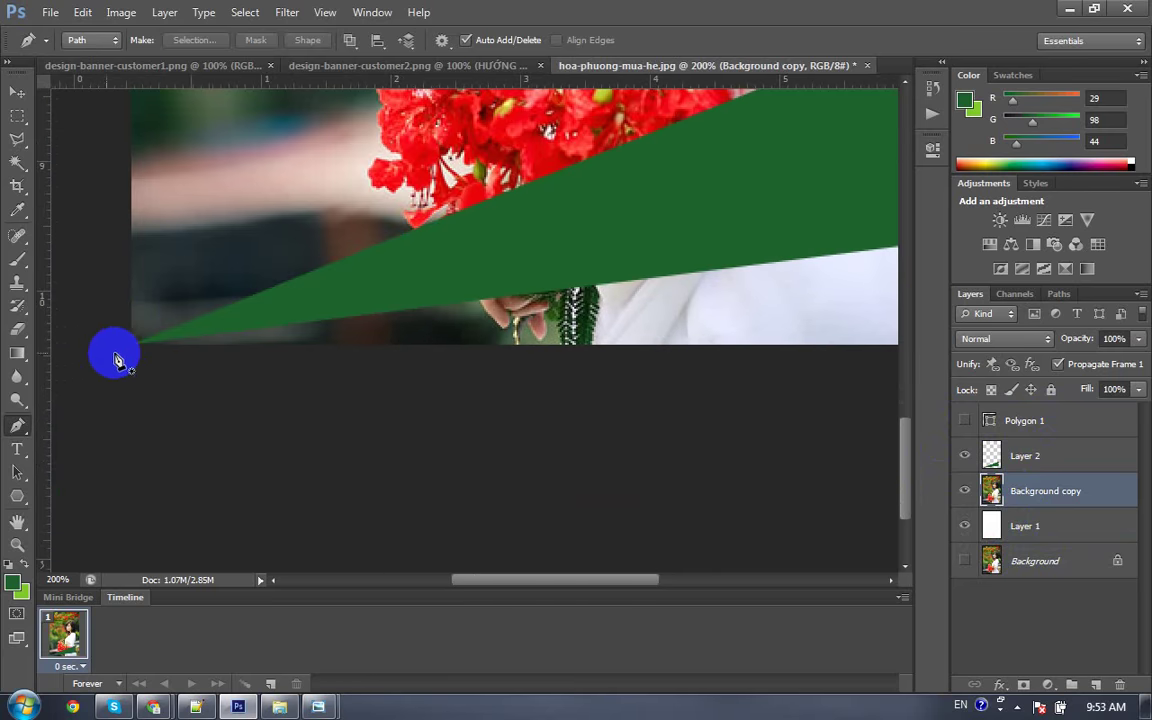
{"action": "left_click", "coordinate": [1020, 456]}
{"action": "key", "text": "v"}
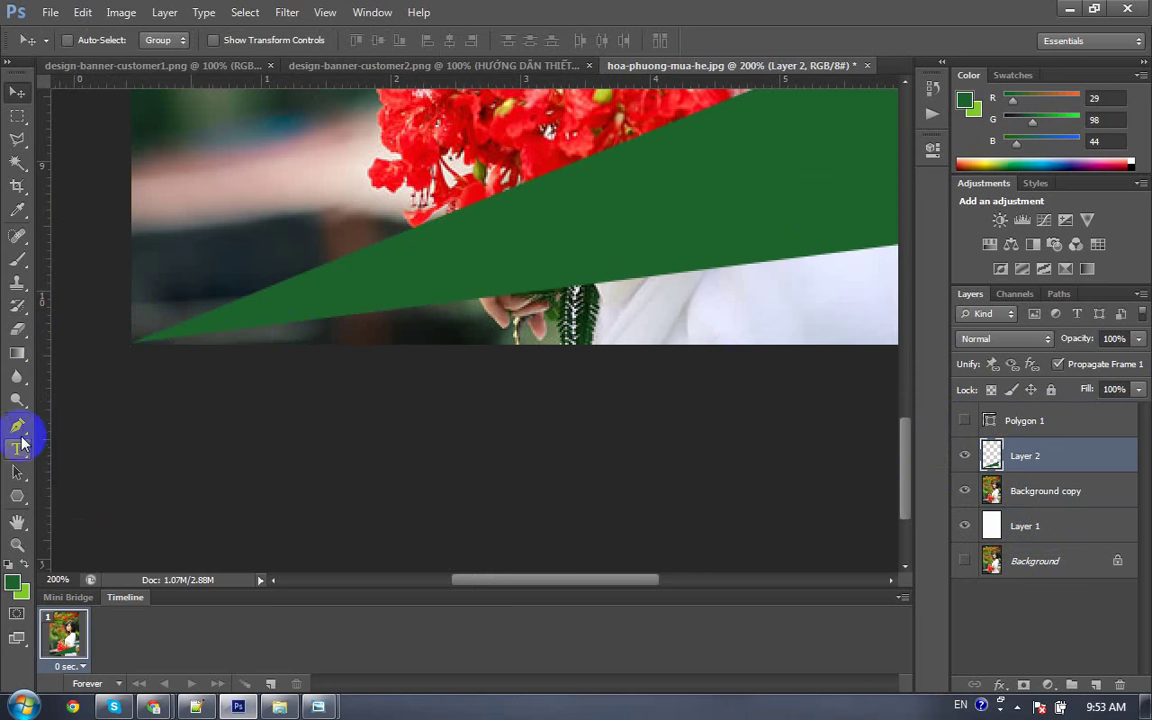
{"action": "left_click_drag", "start_coordinate": [17, 425], "coordinate": [55, 425]}
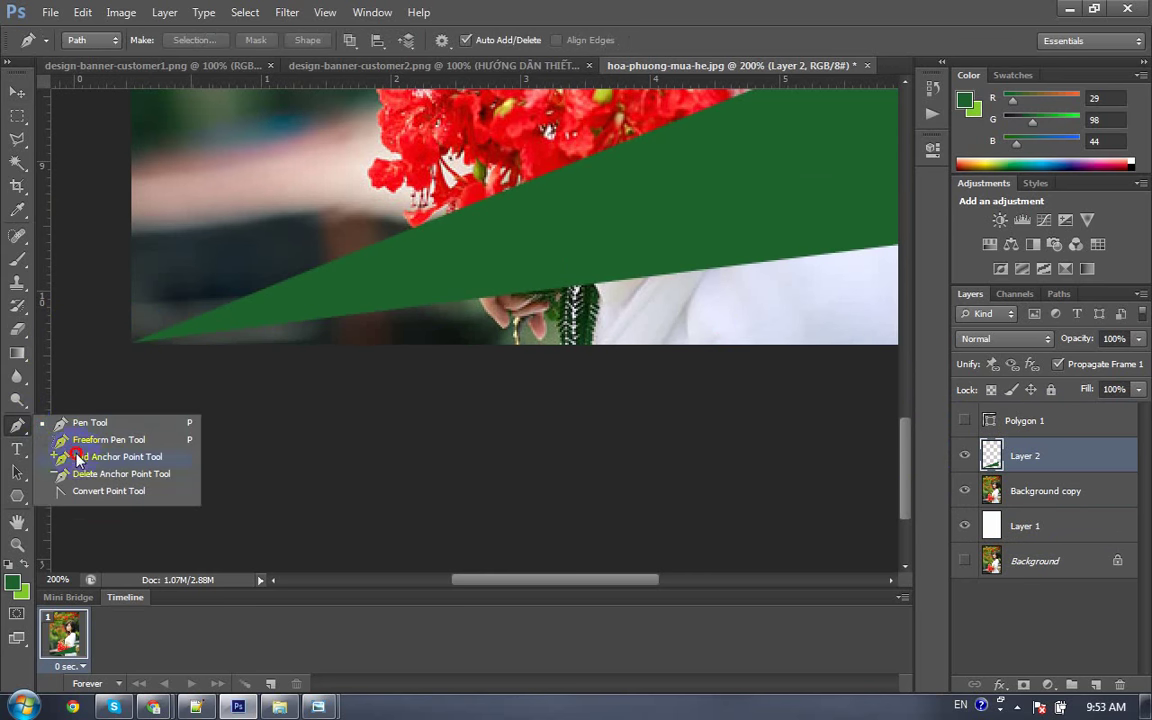
{"action": "left_click", "coordinate": [85, 425]}
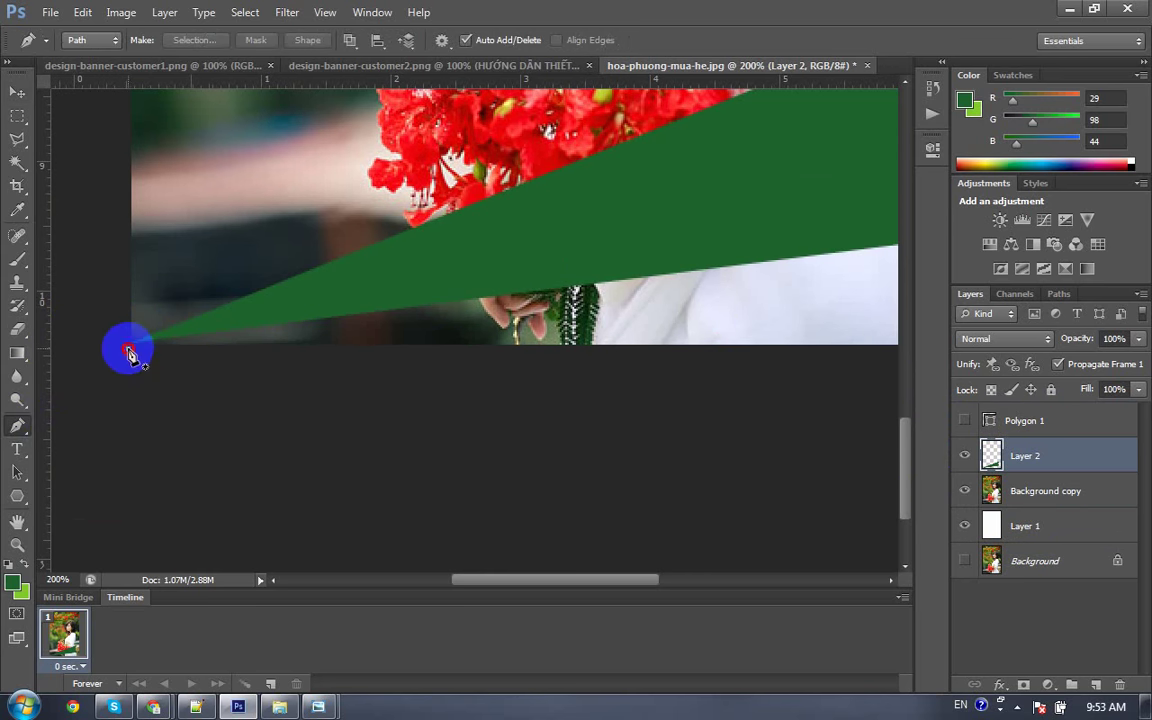
{"action": "scroll", "coordinate": [520, 310], "scroll_direction": "right", "scroll_amount": 5}
{"action": "scroll", "coordinate": [483, 380], "scroll_direction": "up", "scroll_amount": 2}
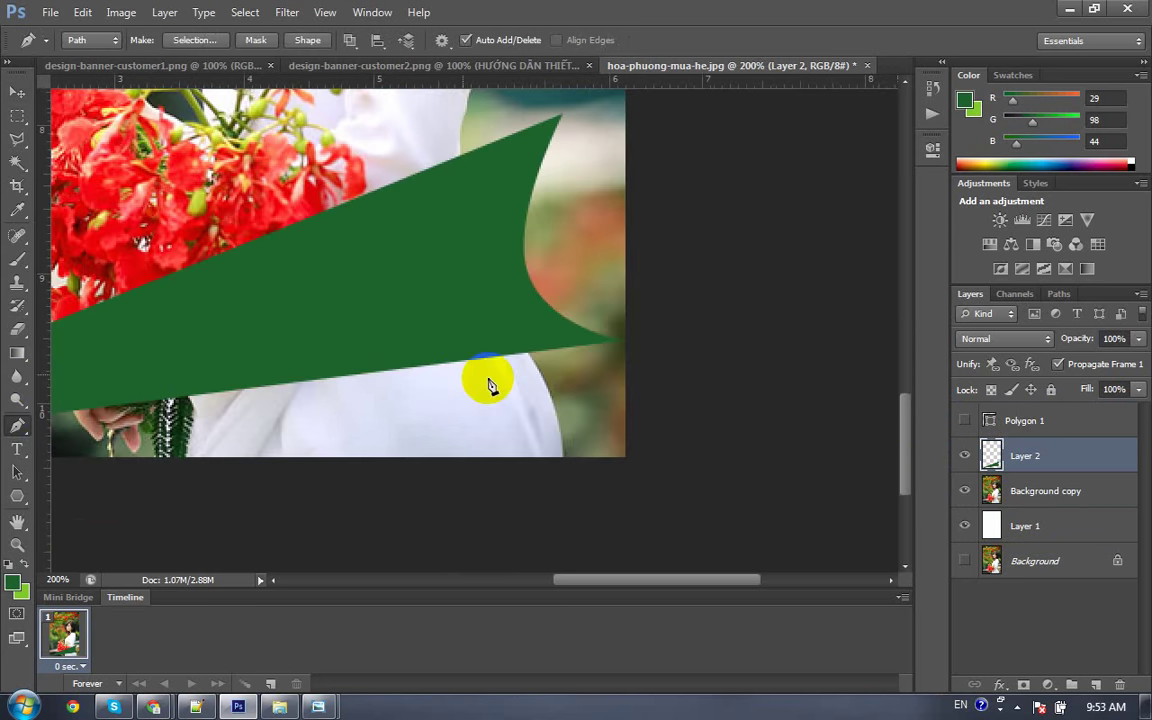
Step: Start a pen path at the swoosh's right tip and anchor it at the left tip
{"action": "left_click", "coordinate": [628, 344]}
{"action": "left_click_drag", "start_coordinate": [628, 344], "coordinate": [633, 346]}
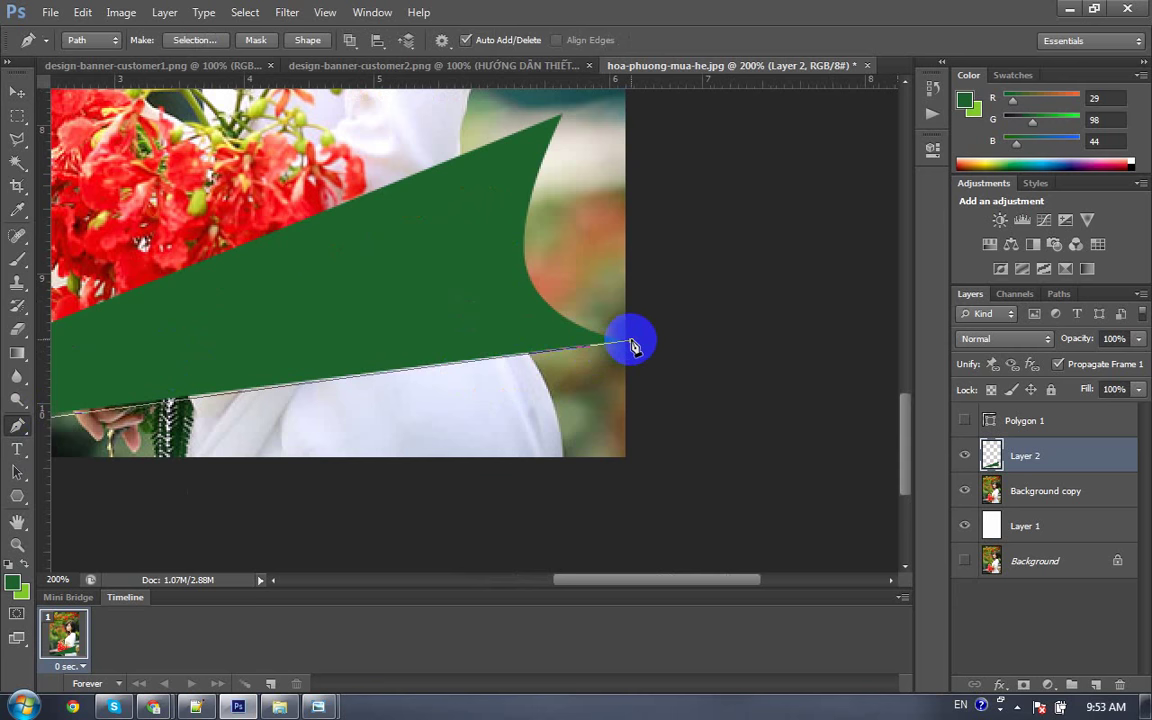
{"action": "scroll", "coordinate": [660, 290], "scroll_direction": "left", "scroll_amount": 3}
{"action": "scroll", "coordinate": [690, 235], "scroll_direction": "down", "scroll_amount": 2}
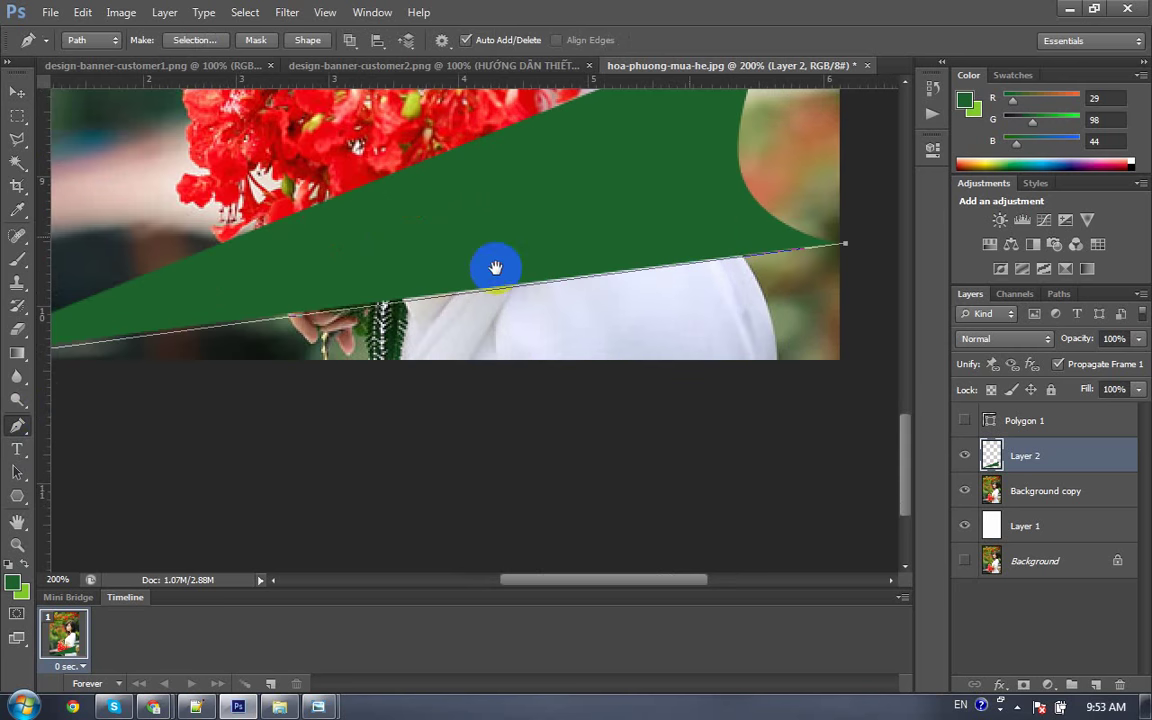
{"action": "scroll", "coordinate": [489, 240], "scroll_direction": "down", "scroll_amount": 1}
{"action": "scroll", "coordinate": [490, 218], "scroll_direction": "left", "scroll_amount": 1}
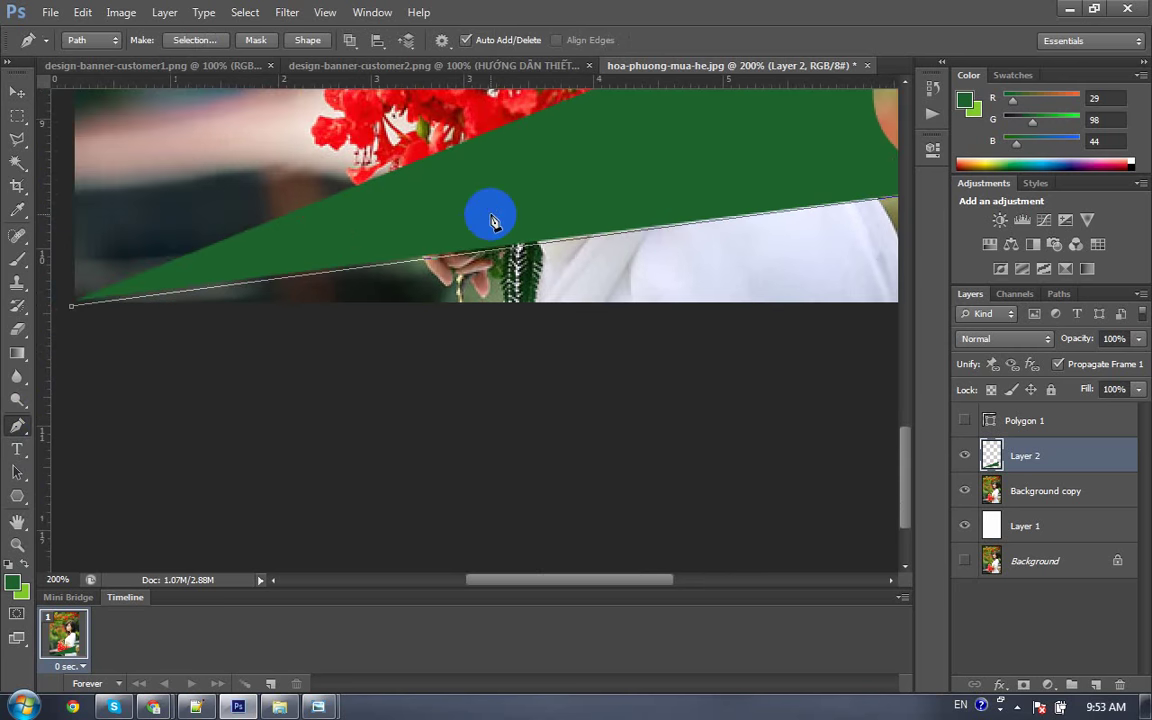
{"action": "left_click", "coordinate": [70, 310]}
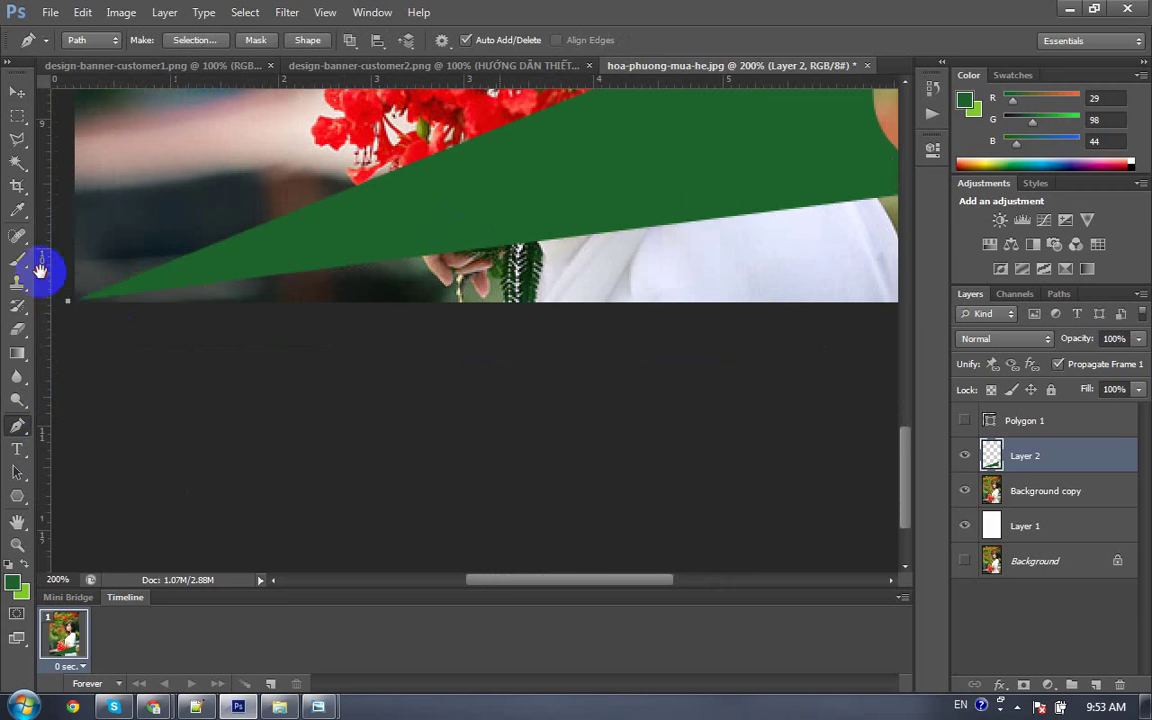
{"action": "scroll", "coordinate": [300, 230], "scroll_direction": "right", "scroll_amount": 5}
Step: Extend the path below the image's bottom edge and close it at the starting anchor
{"action": "left_click", "coordinate": [481, 185]}
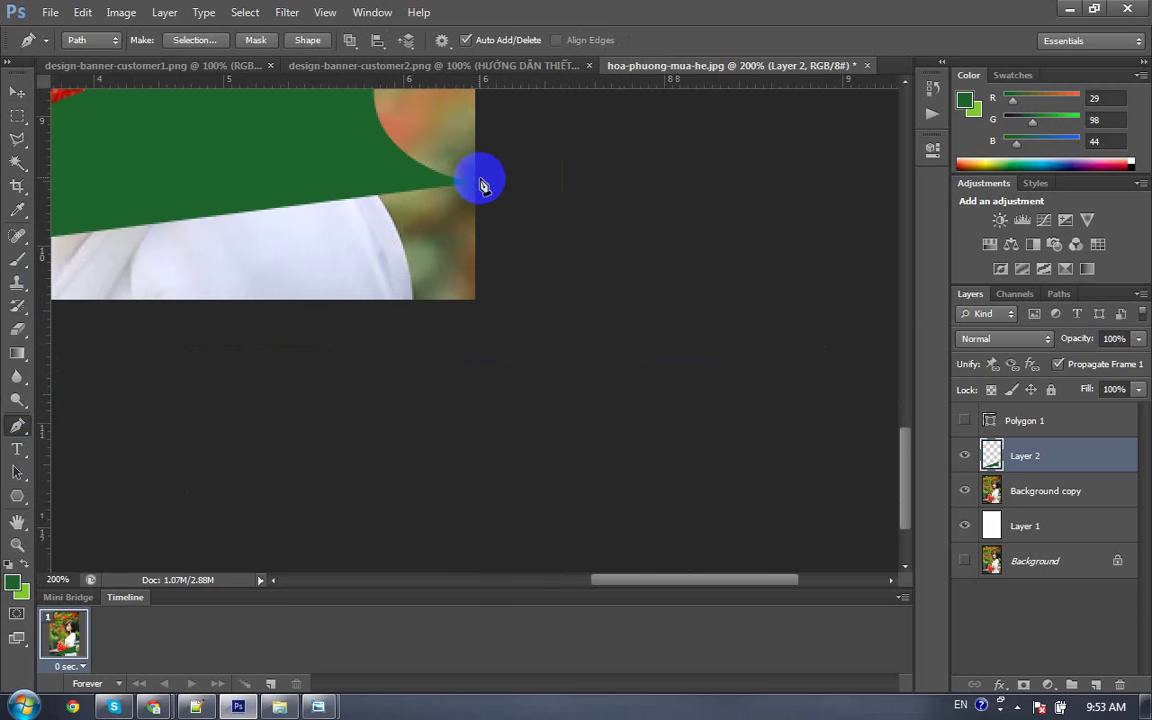
{"action": "left_click", "coordinate": [530, 332]}
{"action": "scroll", "coordinate": [753, 309], "scroll_direction": "left", "scroll_amount": 3}
{"action": "scroll", "coordinate": [448, 340], "scroll_direction": "left", "scroll_amount": 2}
{"action": "left_click", "coordinate": [309, 373]}
{"action": "scroll", "coordinate": [343, 325], "scroll_direction": "left", "scroll_amount": 3}
{"action": "left_click", "coordinate": [316, 309]}
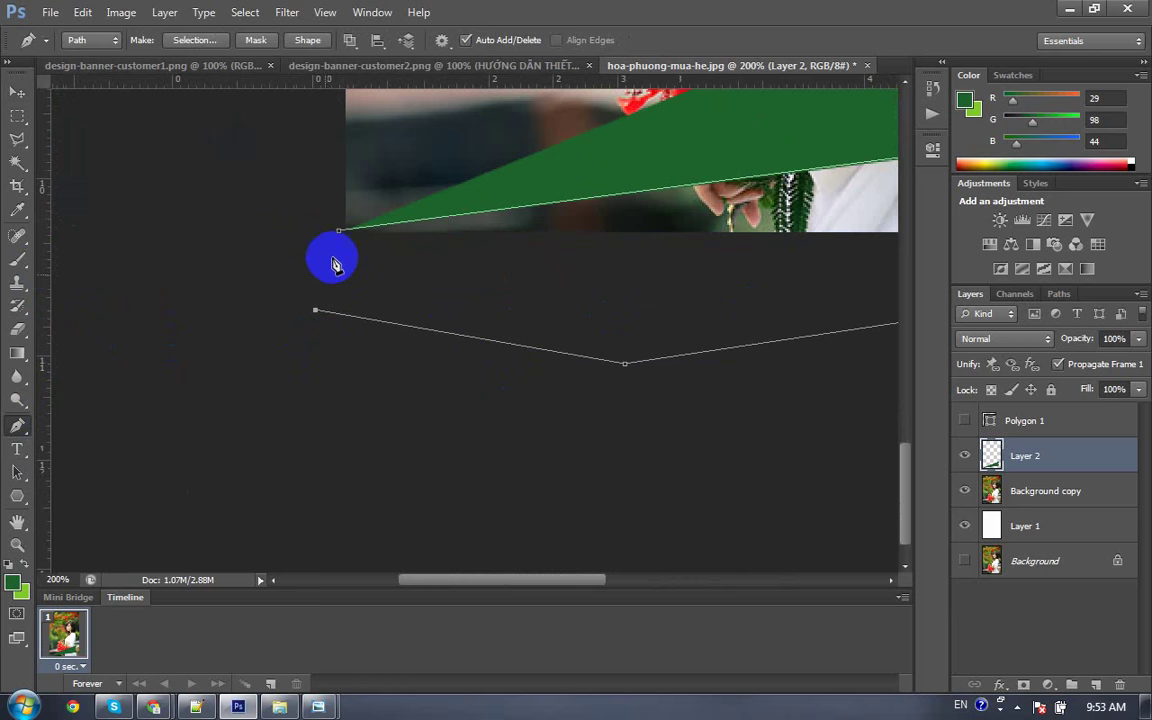
{"action": "left_click", "coordinate": [339, 231]}
{"action": "key", "text": "ctrl+minus"}
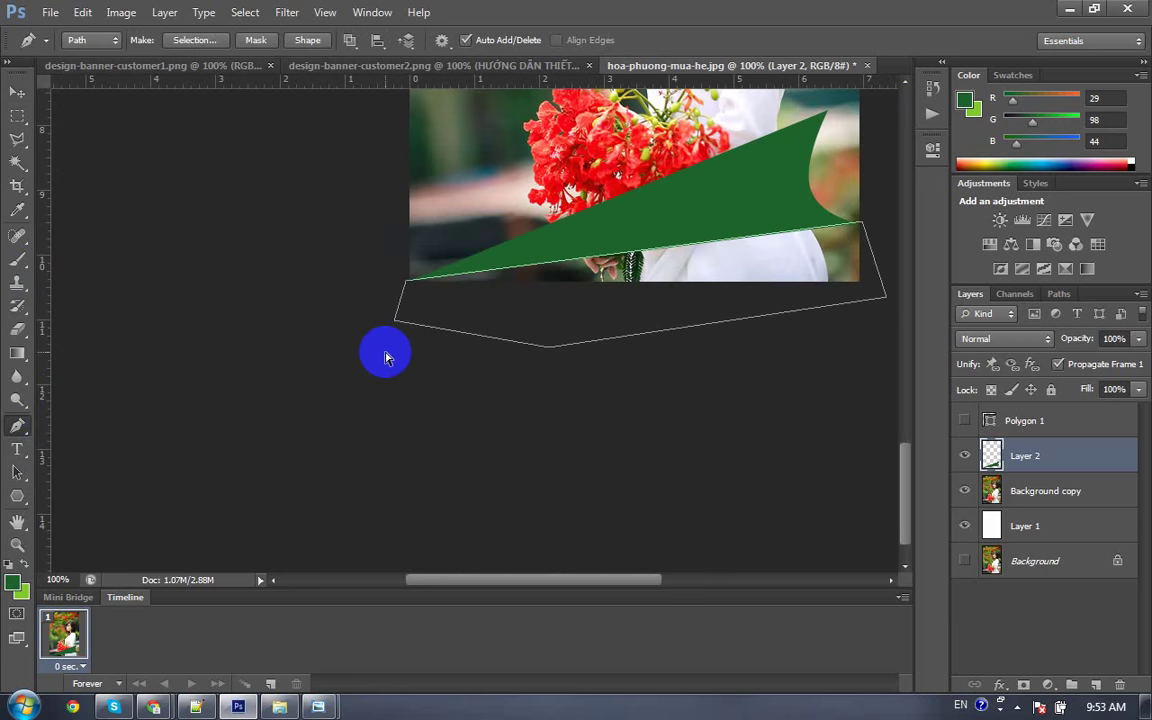
{"action": "scroll", "coordinate": [452, 334], "scroll_direction": "right", "scroll_amount": 3}
{"action": "scroll", "coordinate": [452, 334], "scroll_direction": "up", "scroll_amount": 2}
Step: Load the closed path as a selection and feather it by 0.5 pixels
{"action": "key", "text": "ctrl+Return"}
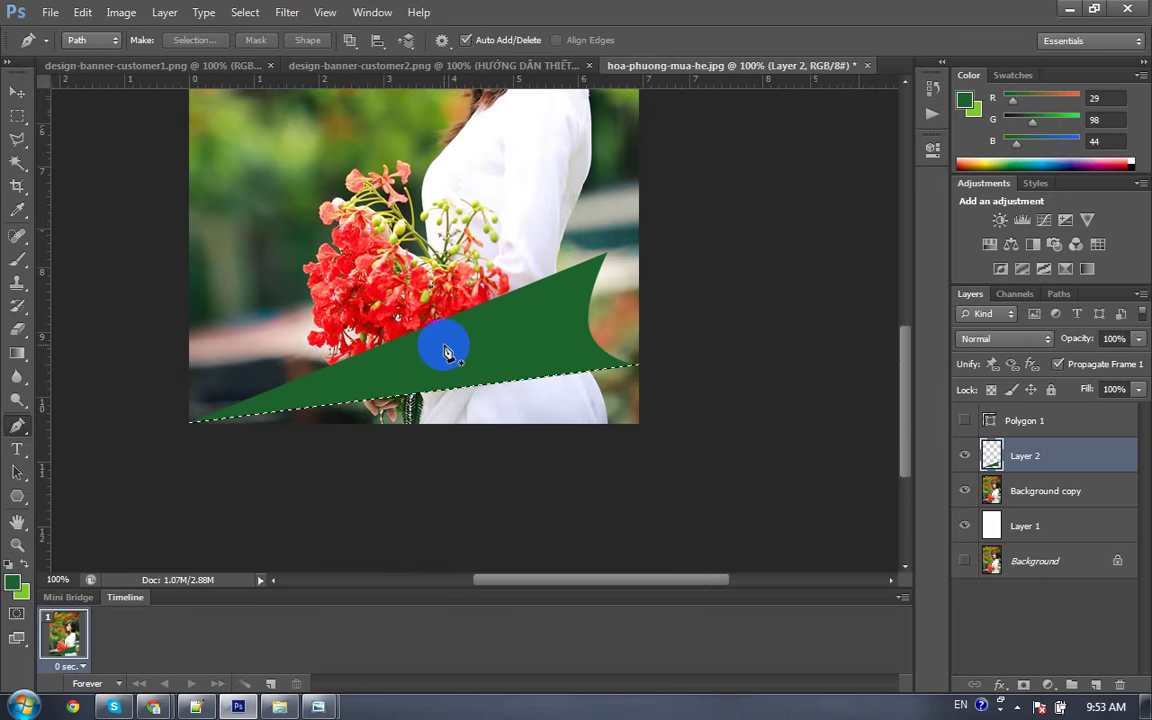
{"action": "right_click", "coordinate": [566, 405]}
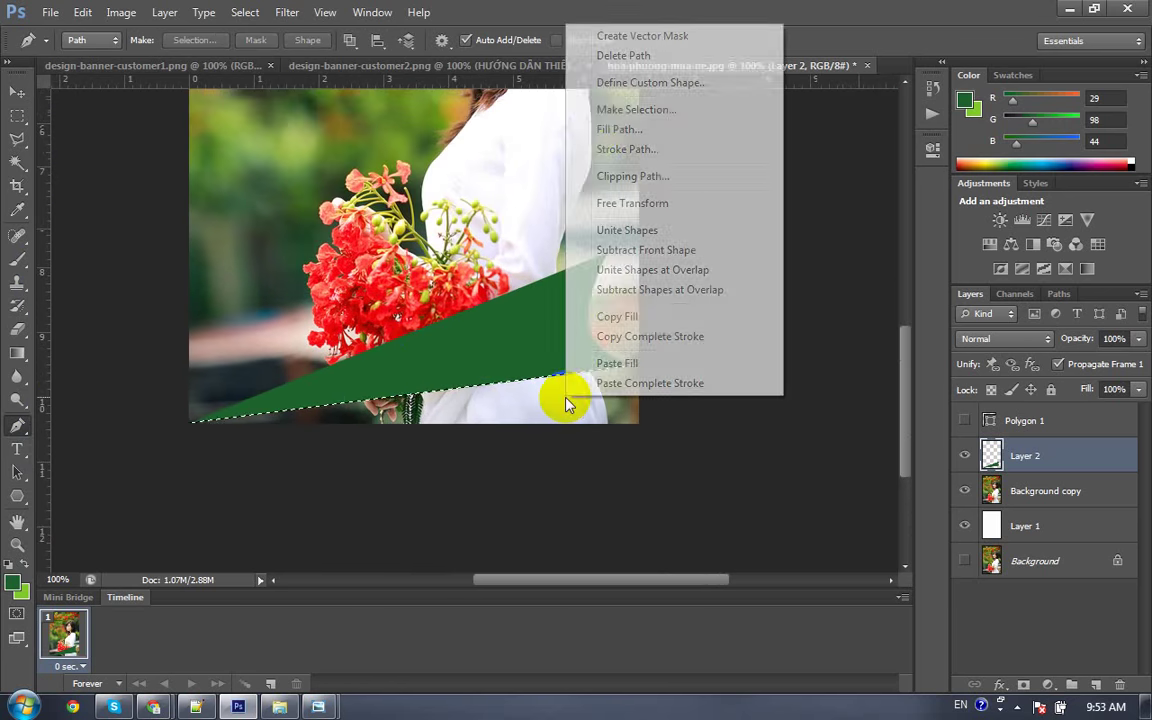
{"action": "left_click", "coordinate": [489, 420]}
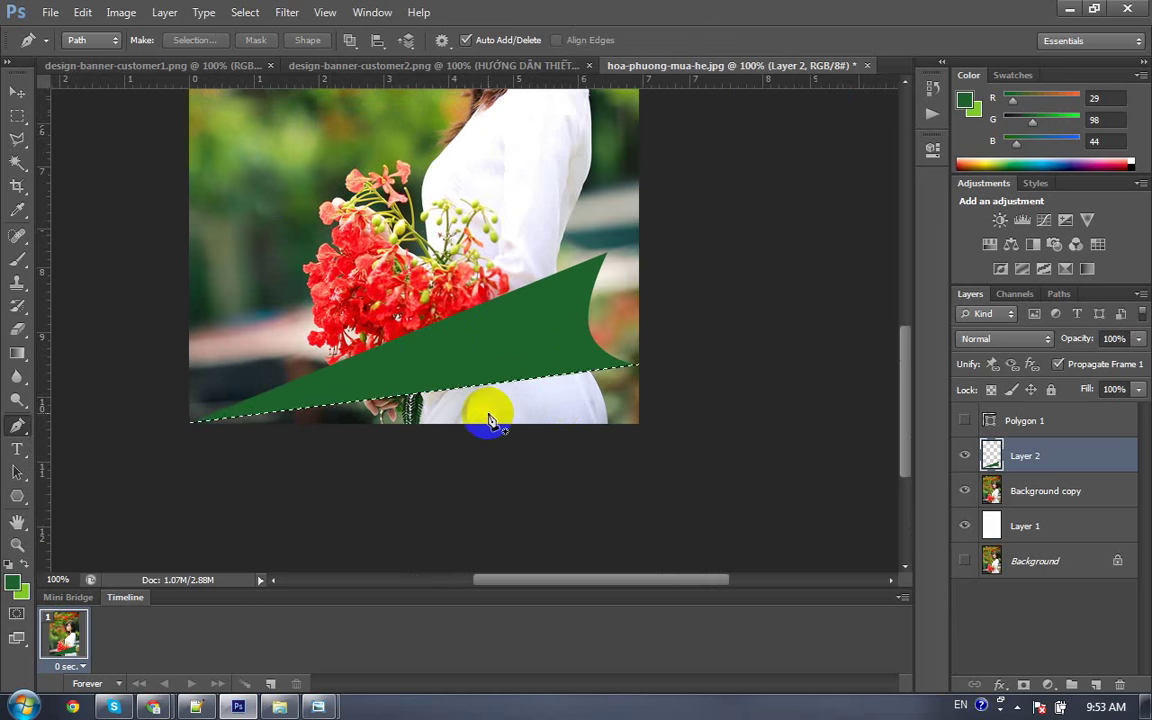
{"action": "key", "text": "shift+F6"}
{"action": "type", "text": "0.5"}
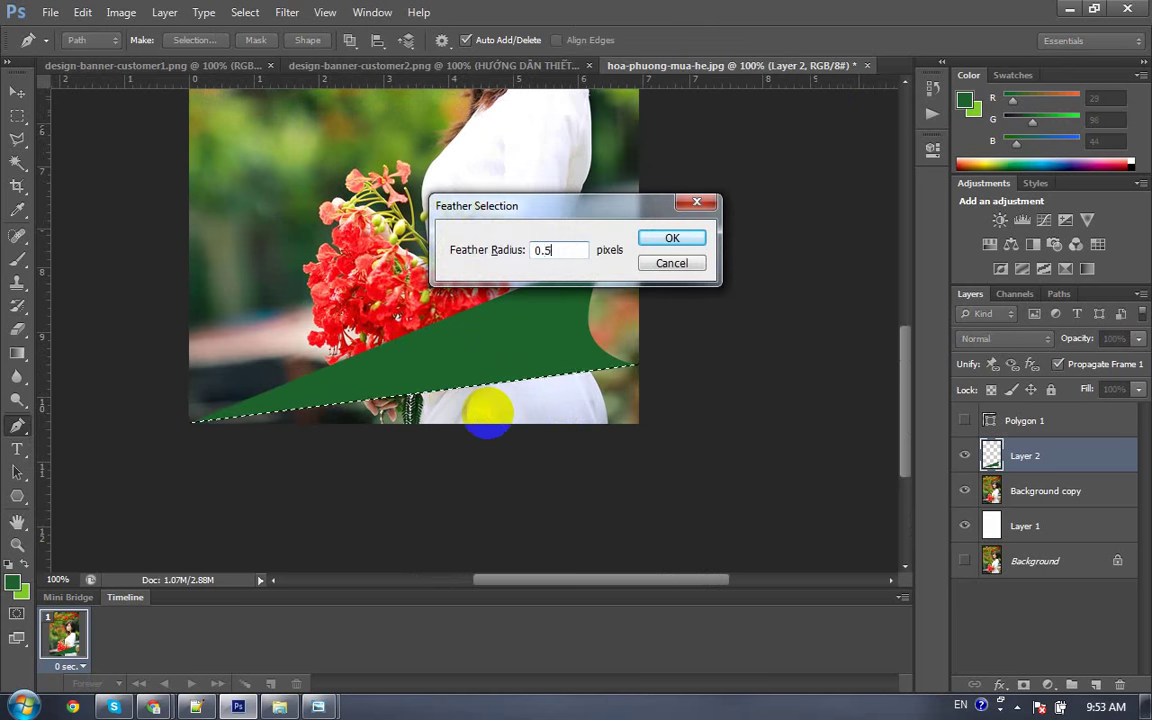
{"action": "key", "text": "Return"}
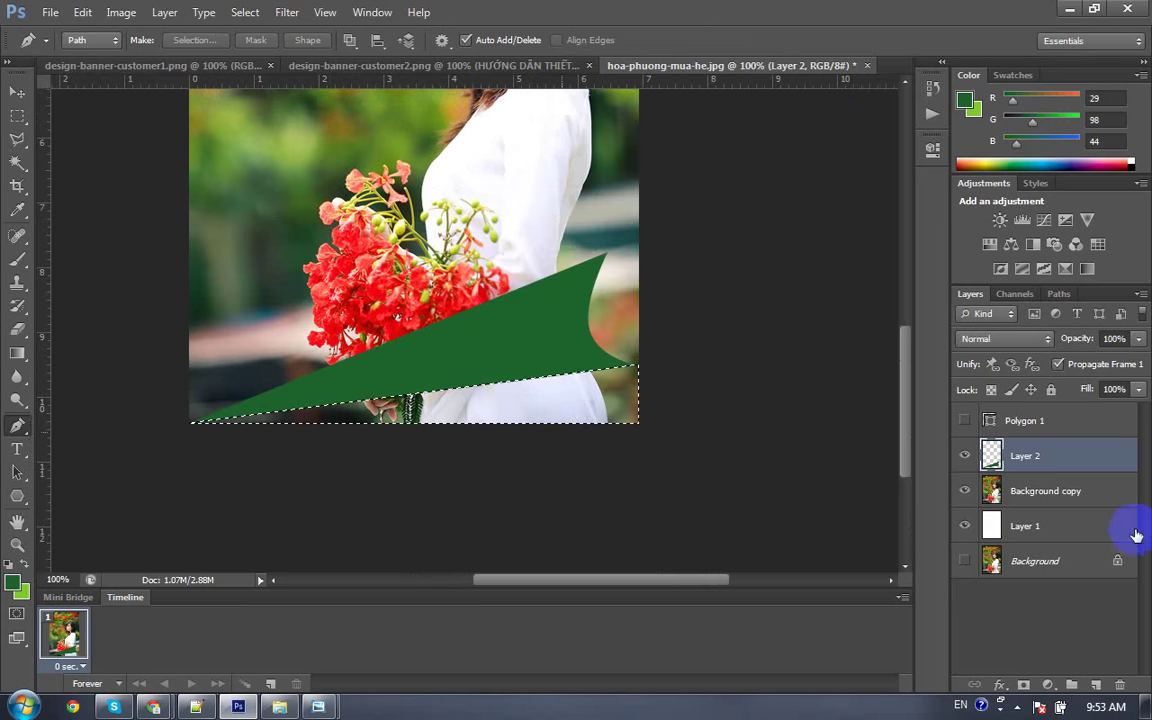
Step: Delete the photo strip below the swoosh on Background copy, then reselect Layer 2
{"action": "left_click", "coordinate": [998, 494]}
{"action": "left_click", "coordinate": [964, 490]}
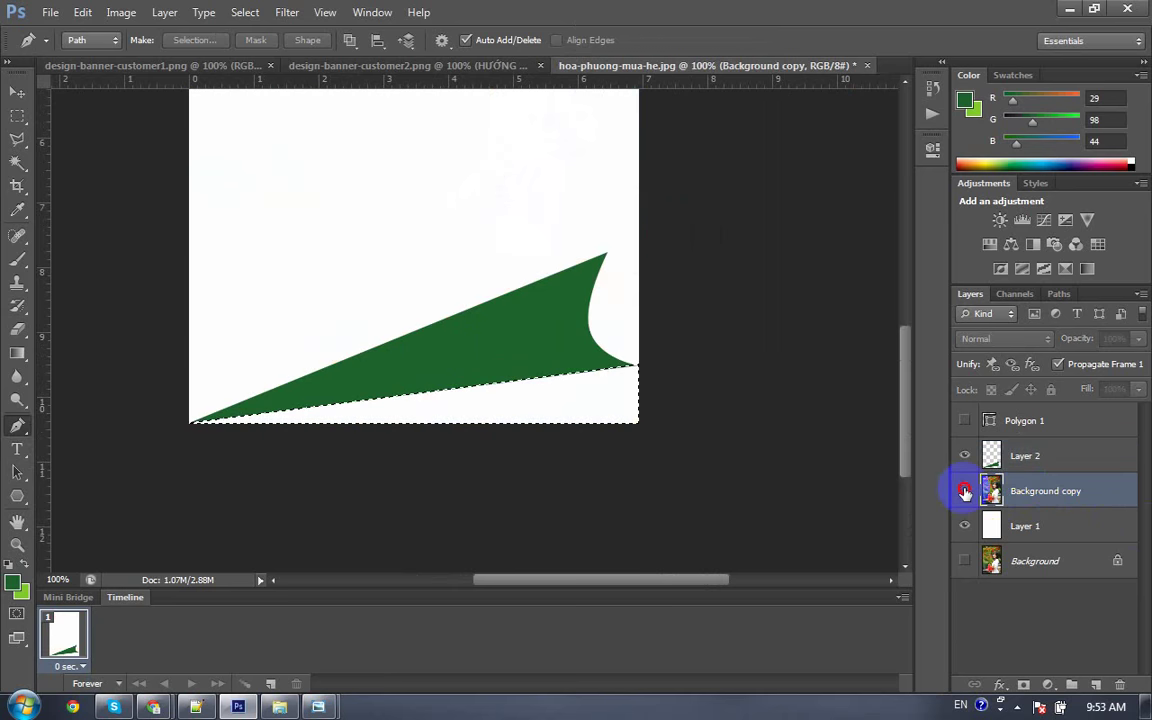
{"action": "key", "text": "Delete"}
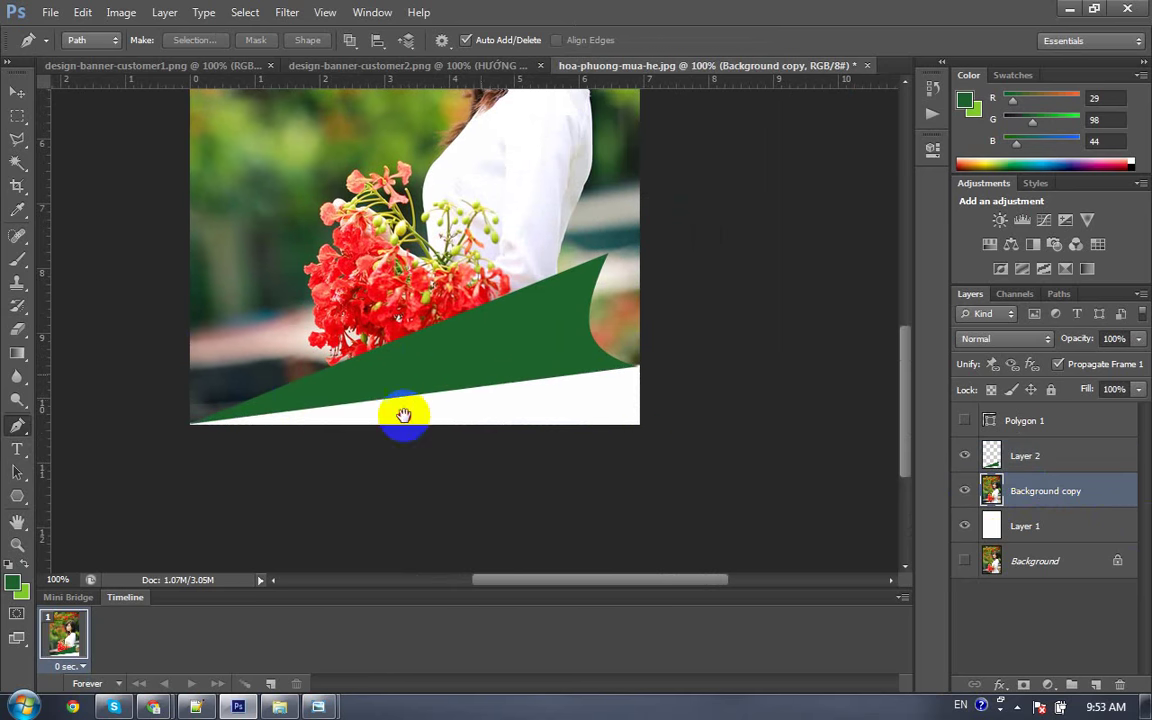
{"action": "mouse_move", "coordinate": [404, 416]}
{"action": "left_mouse_down"}
{"action": "mouse_move", "coordinate": [296, 411]}
{"action": "mouse_move", "coordinate": [390, 305]}
{"action": "left_mouse_up"}
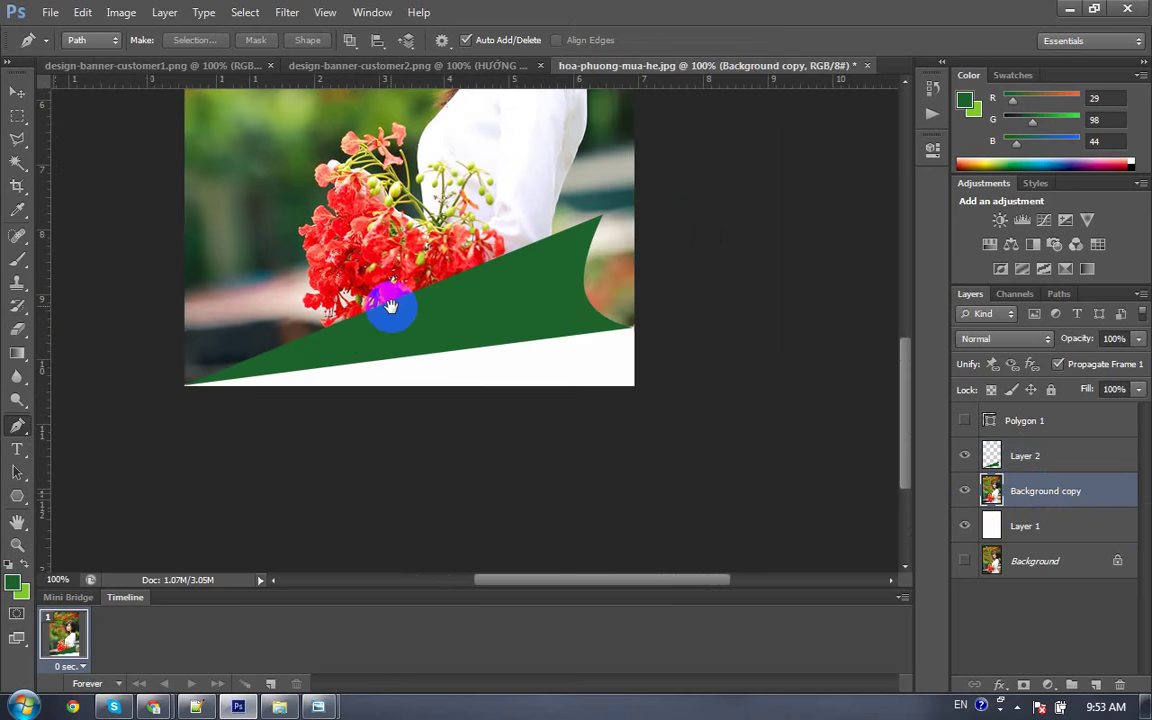
{"action": "right_click", "coordinate": [507, 291]}
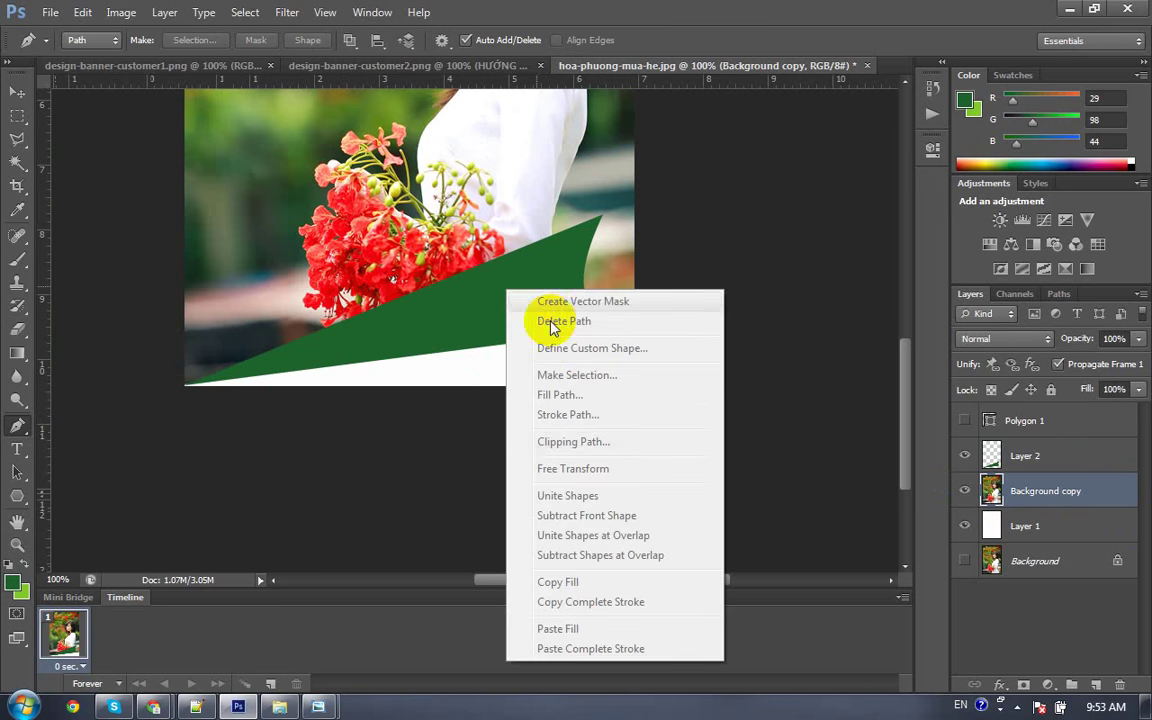
{"action": "left_click", "coordinate": [1020, 452]}
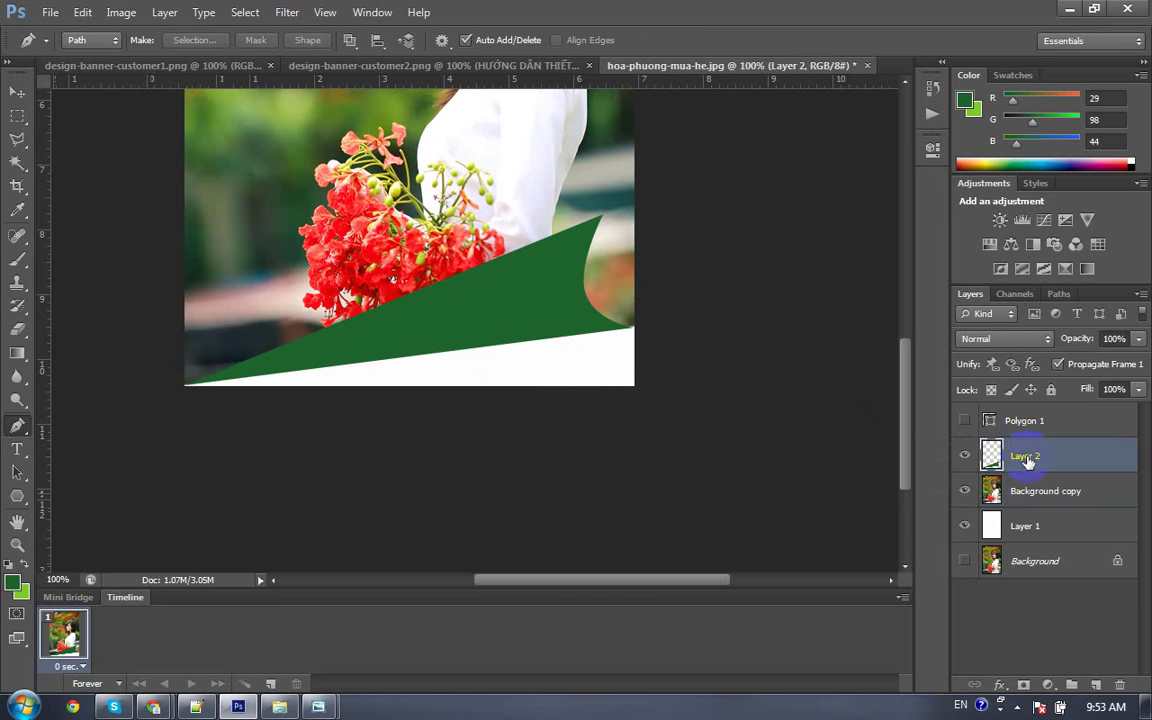
Step: Widen the green swoosh on Layer 2 very slightly with a free transform
{"action": "key", "text": "ctrl+t"}
{"action": "key", "text": "ctrl+minus"}
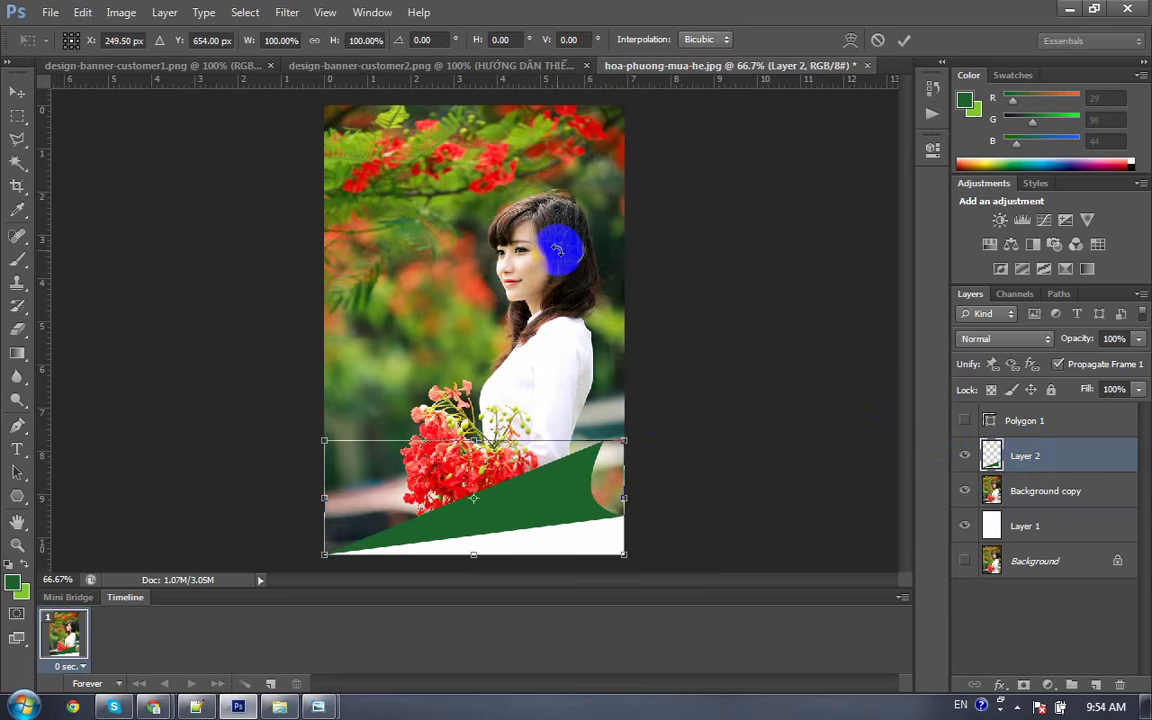
{"action": "key", "text": "ctrl+plus"}
{"action": "left_click_drag", "start_coordinate": [483, 352], "coordinate": [360, 69]}
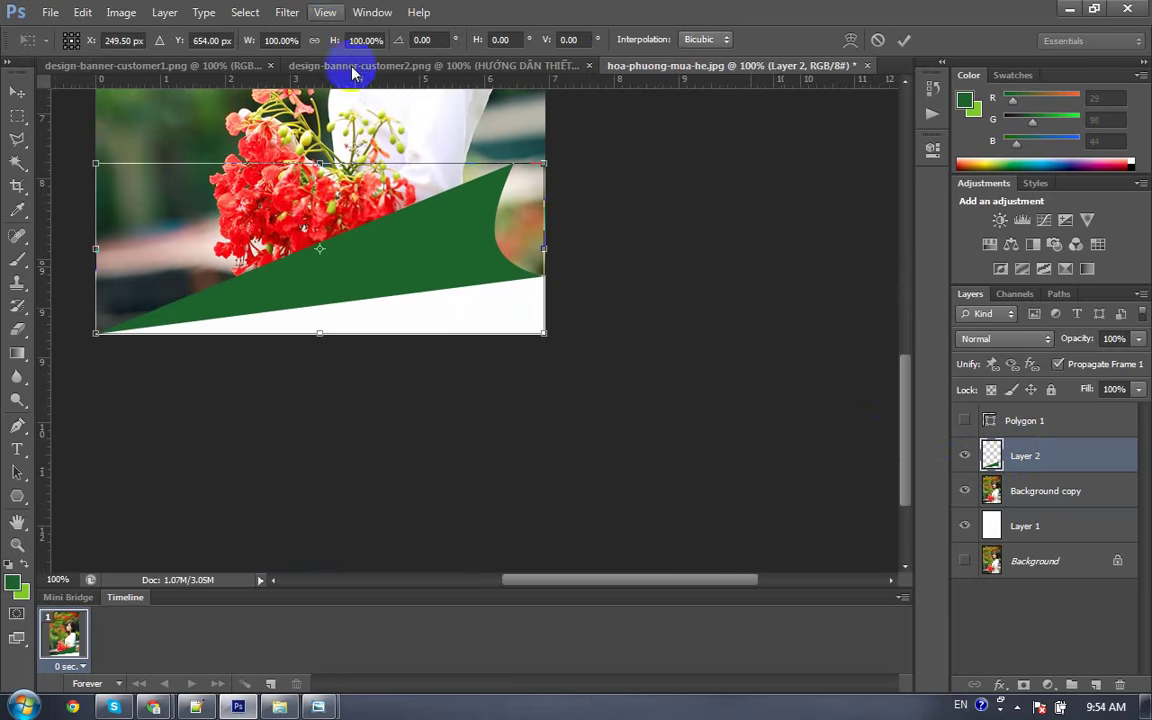
{"action": "scroll", "coordinate": [415, 163], "scroll_direction": "up", "scroll_amount": 2}
{"action": "scroll", "coordinate": [411, 296], "scroll_direction": "up", "scroll_amount": 2}
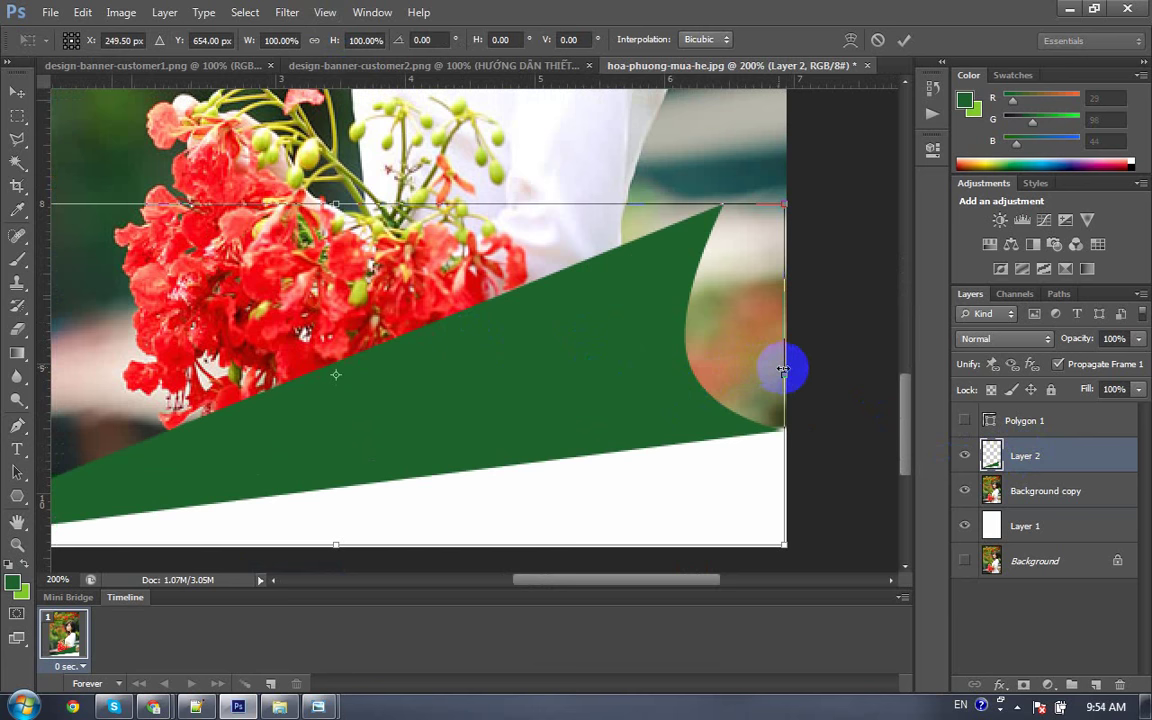
{"action": "left_click_drag", "start_coordinate": [788, 371], "coordinate": [792, 370]}
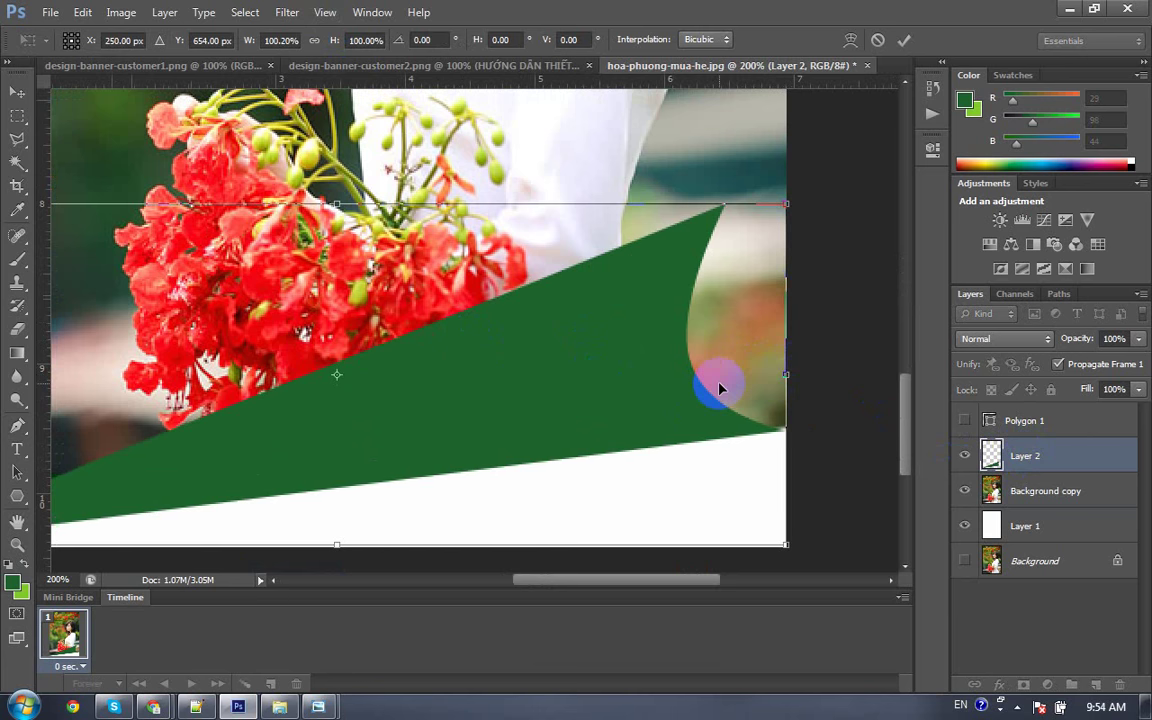
{"action": "key", "text": "Return"}
Step: Skew the swoosh's right-hand corners so its curled right end leans outward
{"action": "key", "text": "ctrl+t"}
{"action": "right_click", "coordinate": [661, 339]}
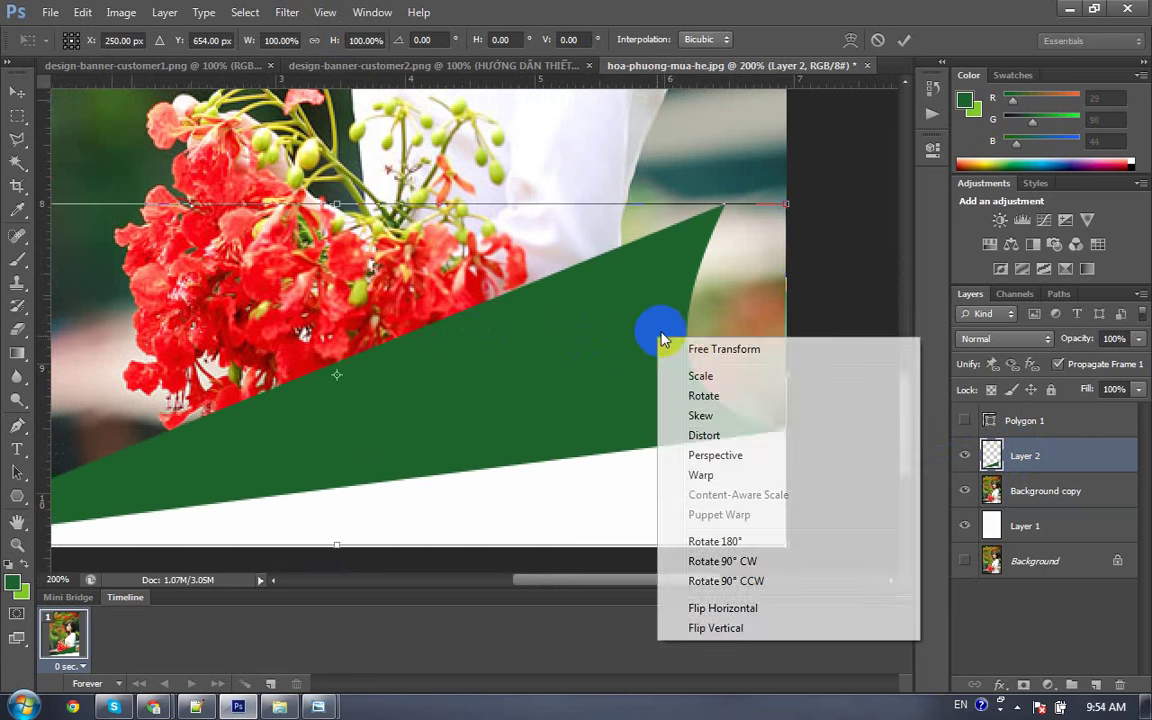
{"action": "left_click", "coordinate": [699, 415]}
{"action": "left_click_drag", "start_coordinate": [785, 210], "coordinate": [723, 226]}
{"action": "right_click", "coordinate": [789, 550]}
{"action": "left_click_drag", "start_coordinate": [786, 549], "coordinate": [834, 580]}
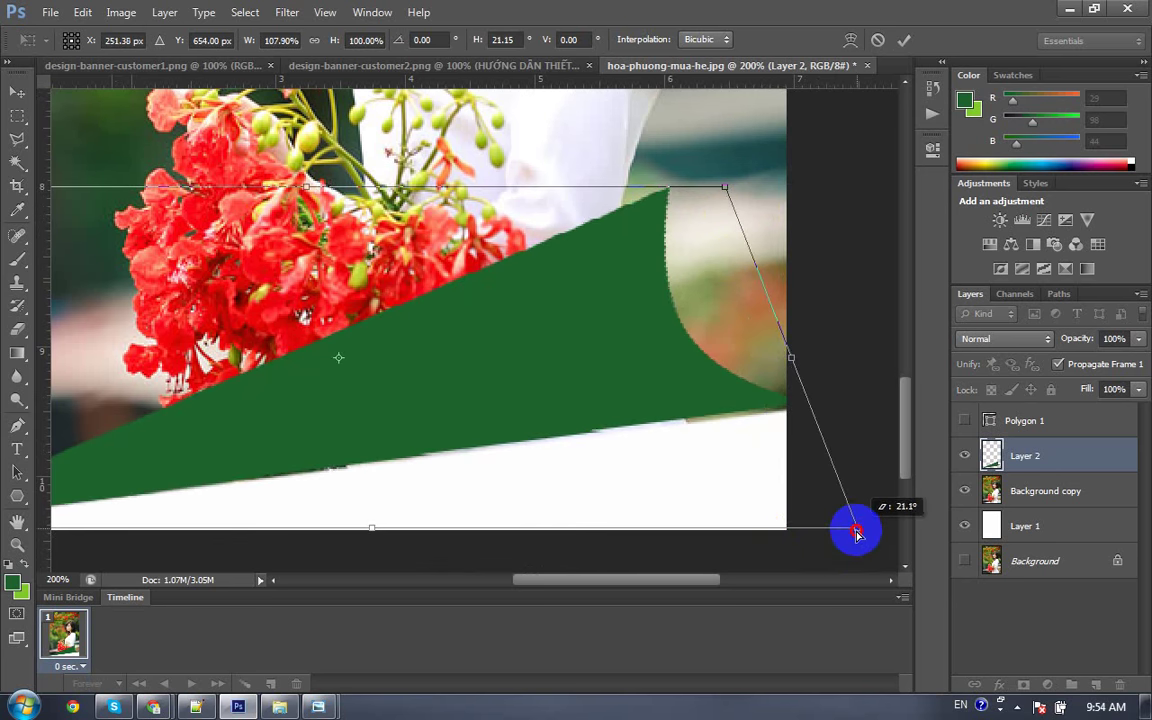
{"action": "left_click_drag", "start_coordinate": [857, 535], "coordinate": [831, 548]}
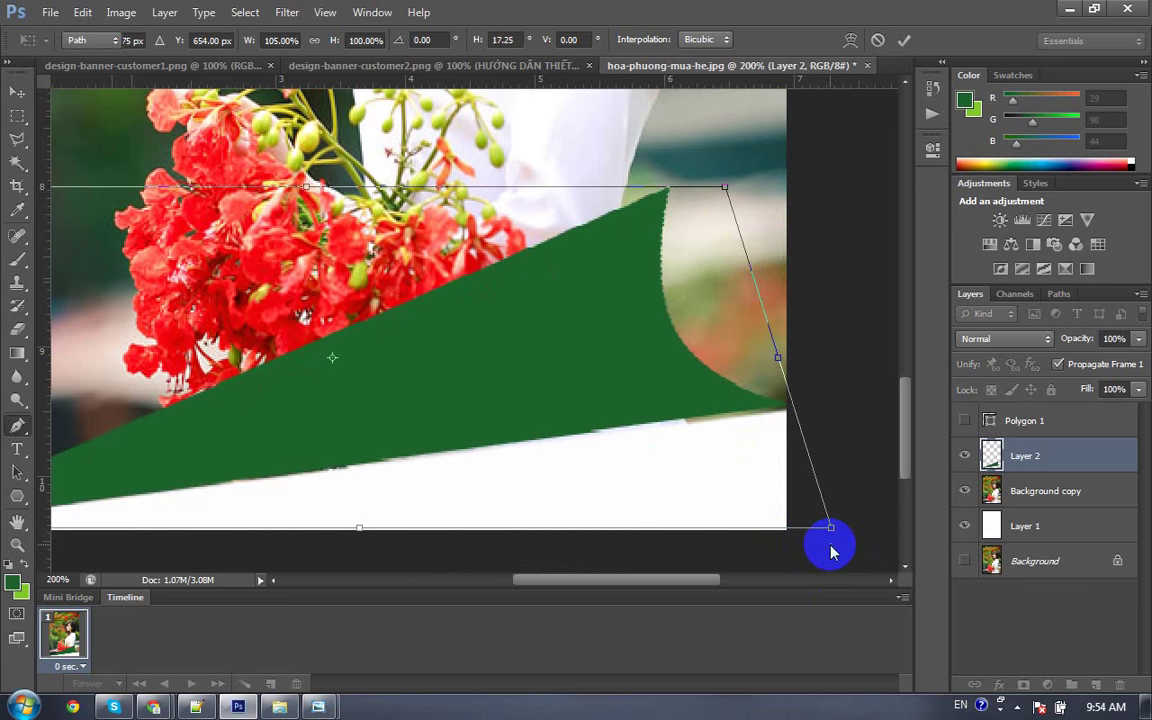
{"action": "key", "text": "Return"}
{"action": "mouse_move", "coordinate": [513, 398]}
{"action": "left_mouse_down"}
{"action": "mouse_move", "coordinate": [689, 305]}
{"action": "mouse_move", "coordinate": [393, 342]}
{"action": "left_mouse_up"}
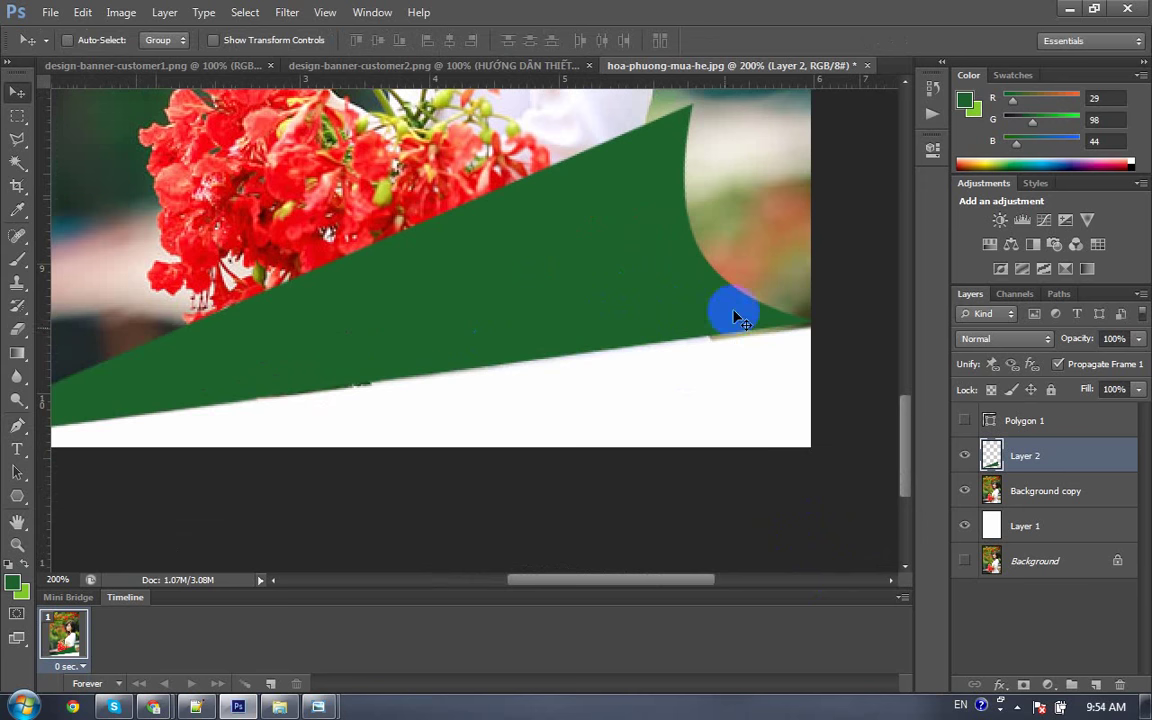
Step: Stretch the swoosh's right side out so it reaches the photo's right edge
{"action": "key", "text": "ctrl+t"}
{"action": "left_click_drag", "start_coordinate": [818, 283], "coordinate": [827, 284]}
{"action": "key", "text": "Return"}
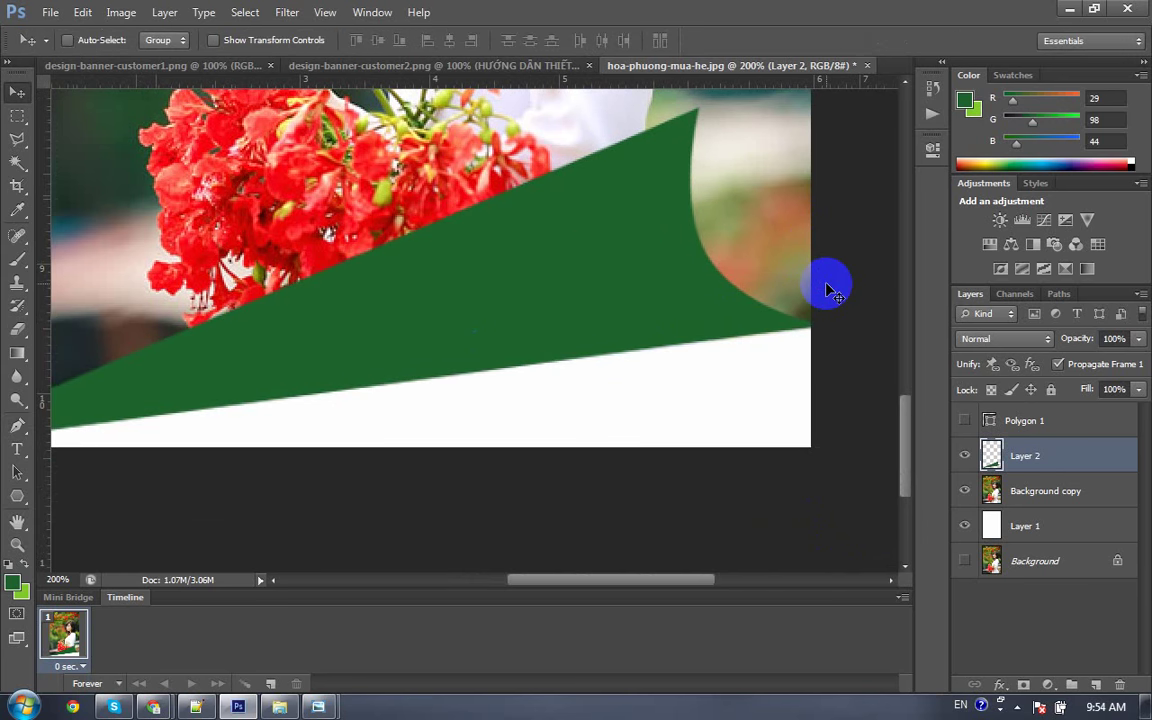
{"action": "scroll", "coordinate": [802, 290], "scroll_direction": "down", "scroll_amount": 3}
{"action": "scroll", "coordinate": [802, 290], "scroll_direction": "left", "scroll_amount": 3}
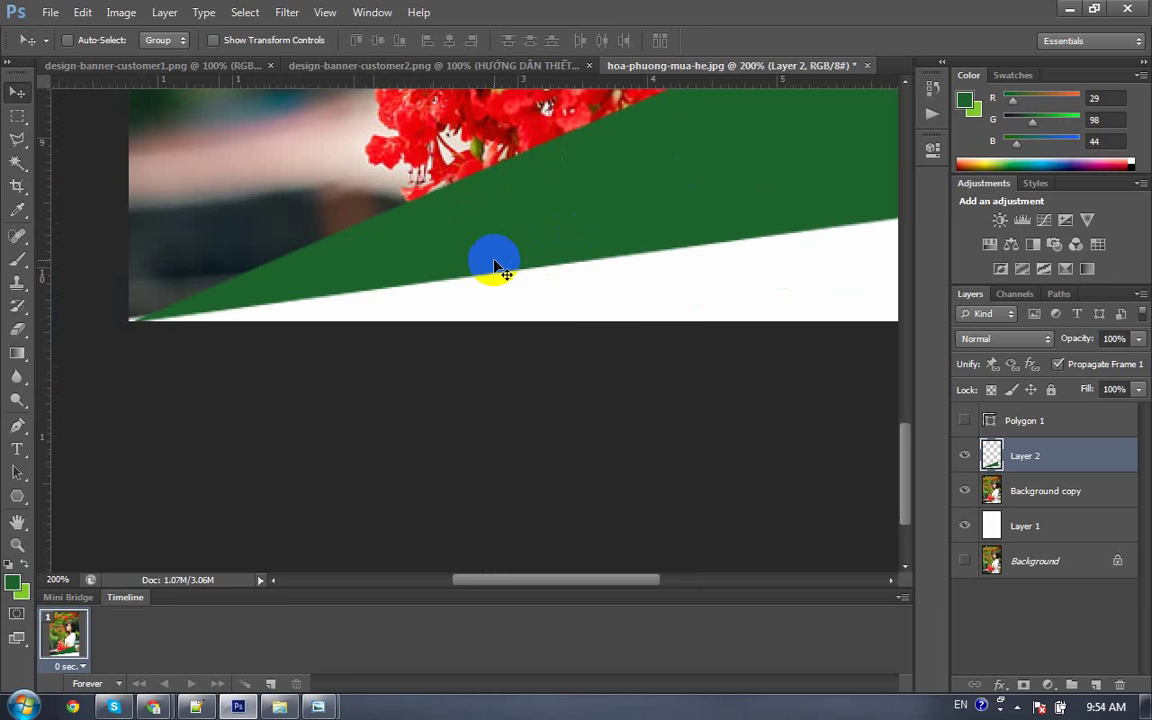
Step: Skew the swoosh's bottom-left point to even its tip, then check the design-banner-customer2.png tab
{"action": "key", "text": "ctrl+t"}
{"action": "right_click", "coordinate": [382, 249]}
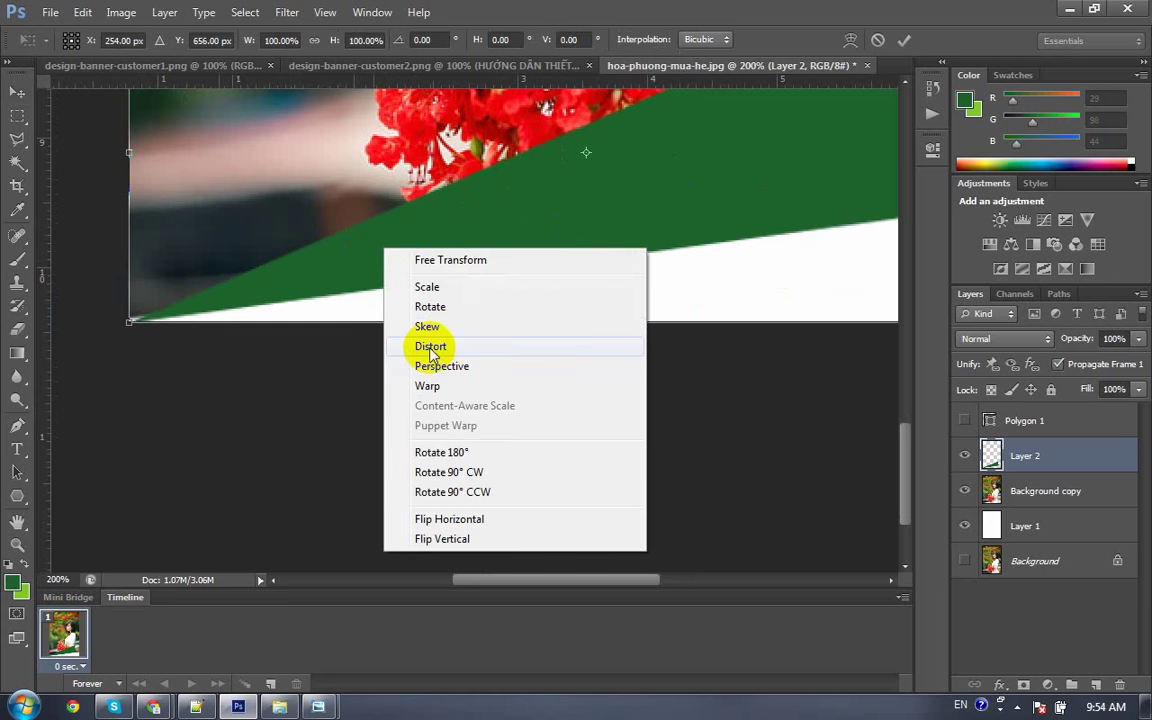
{"action": "left_click", "coordinate": [427, 328]}
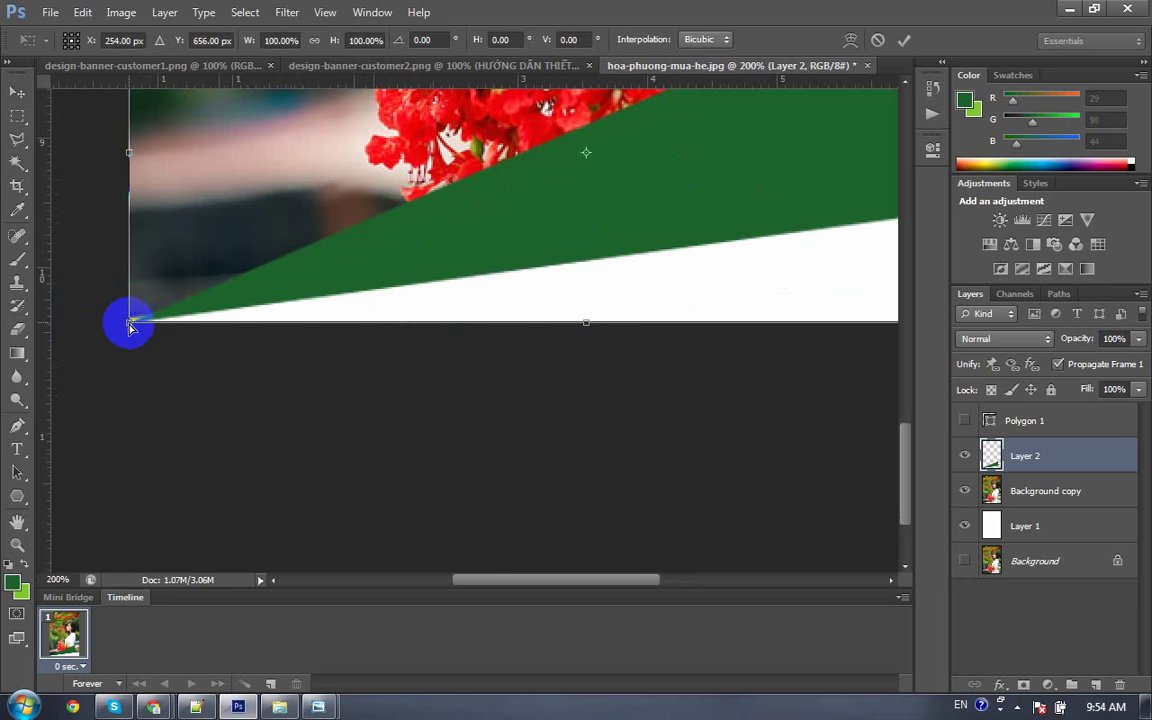
{"action": "left_click_drag", "start_coordinate": [130, 325], "coordinate": [121, 318]}
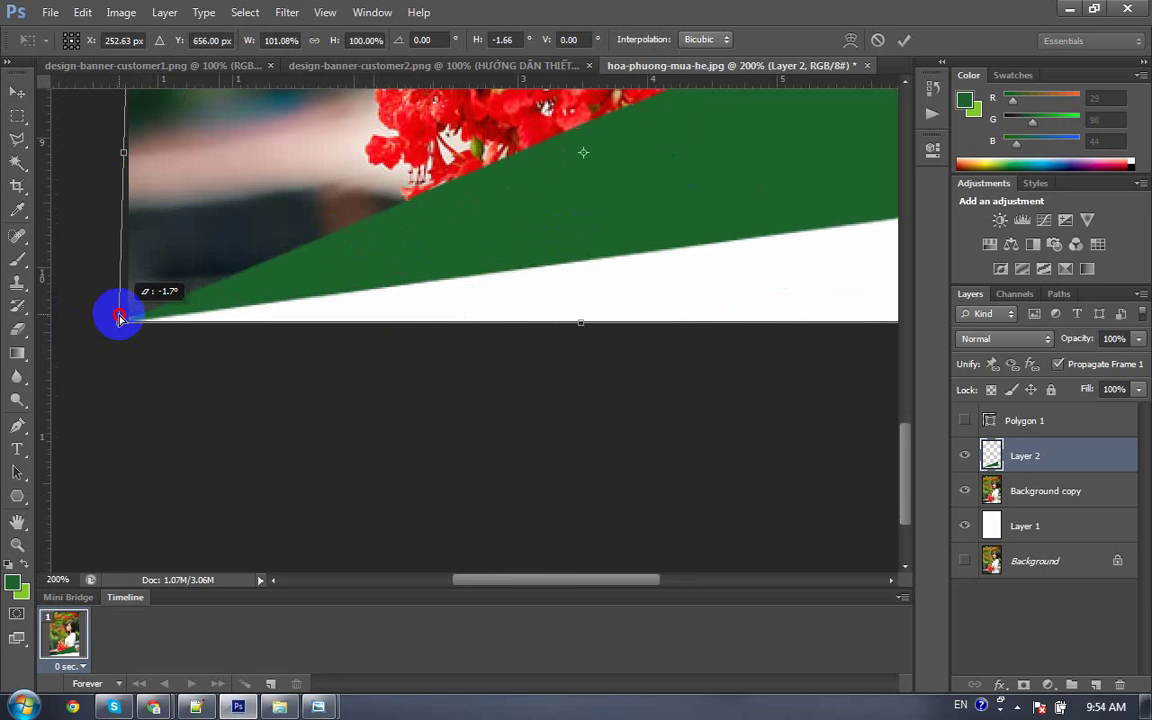
{"action": "left_click_drag", "start_coordinate": [119, 317], "coordinate": [116, 320]}
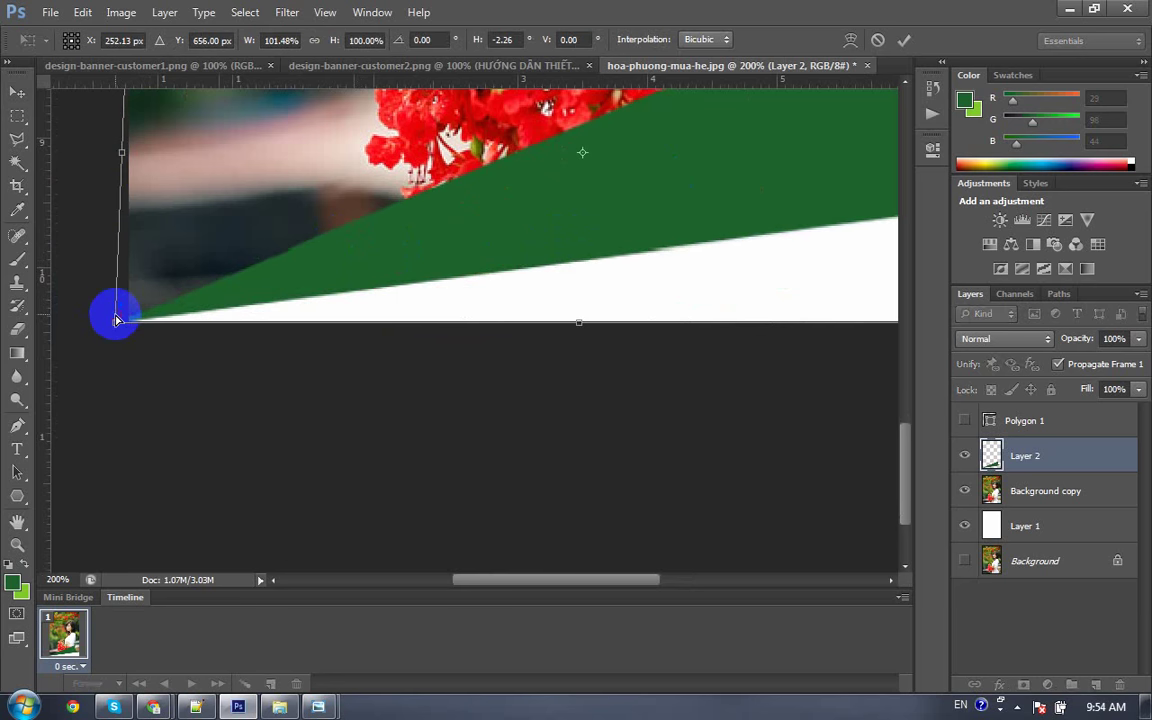
{"action": "key", "text": "Return"}
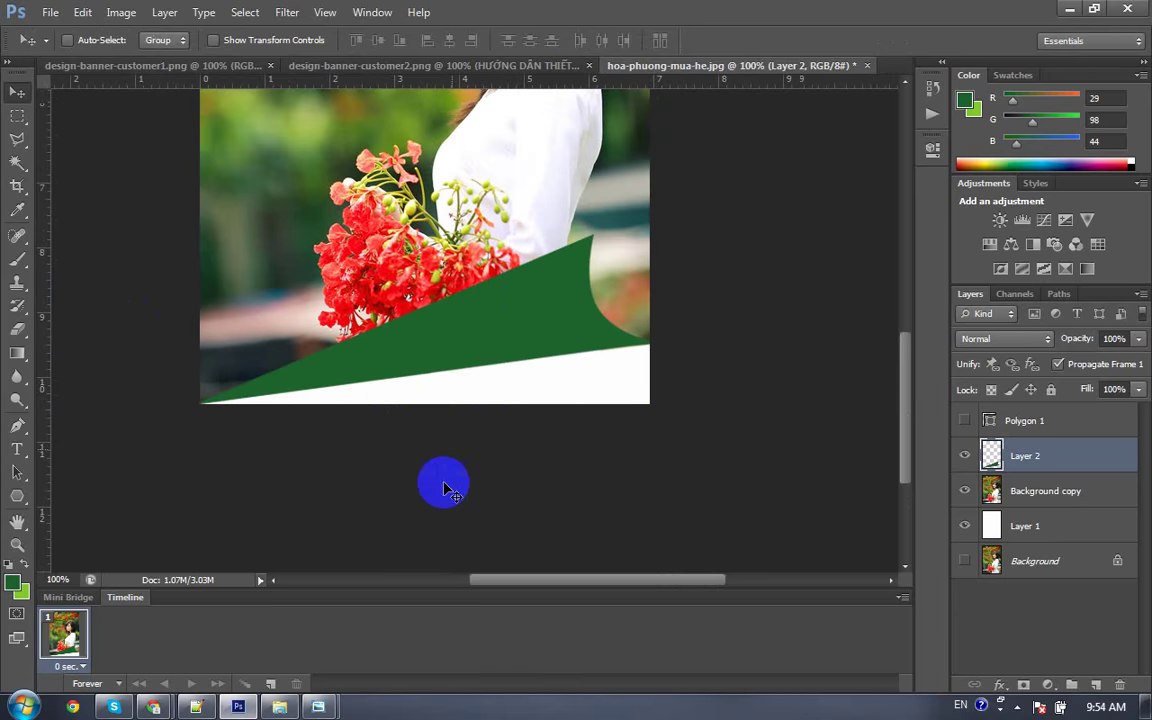
{"action": "left_click", "coordinate": [489, 68]}
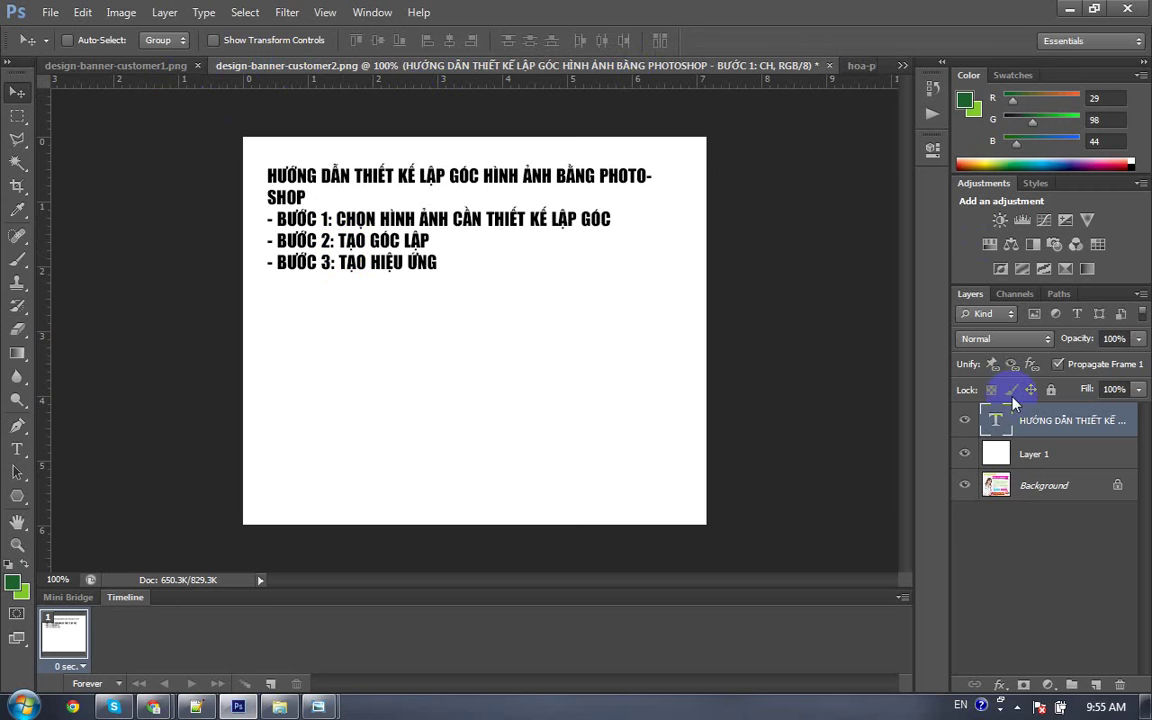
{"action": "key", "text": "ctrl+Tab"}
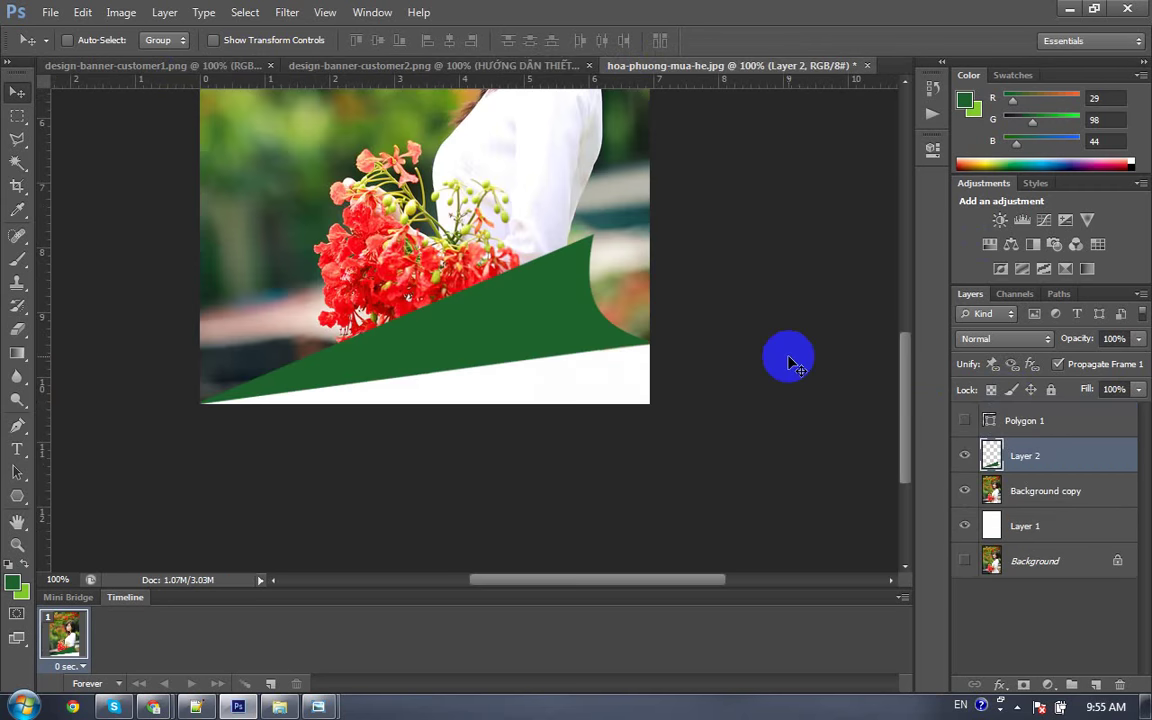
Step: Add a darker green preset Gradient Overlay to Layer 2, angled at 18°
{"action": "right_click", "coordinate": [1024, 457]}
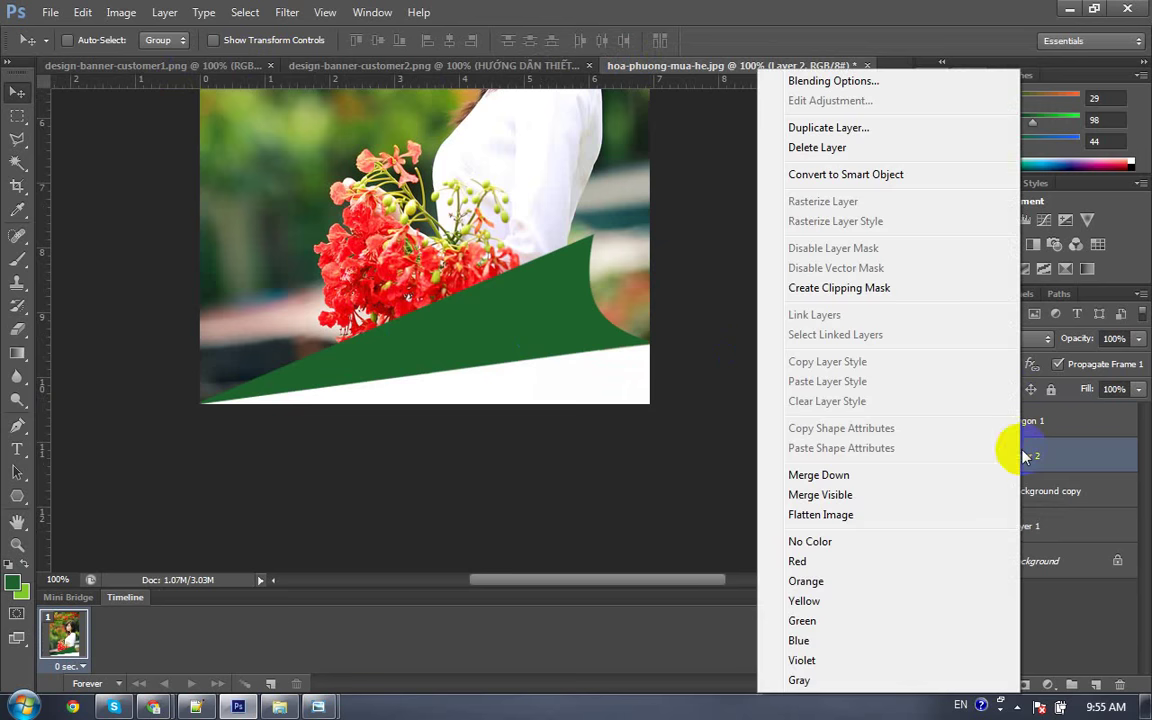
{"action": "left_click", "coordinate": [805, 80]}
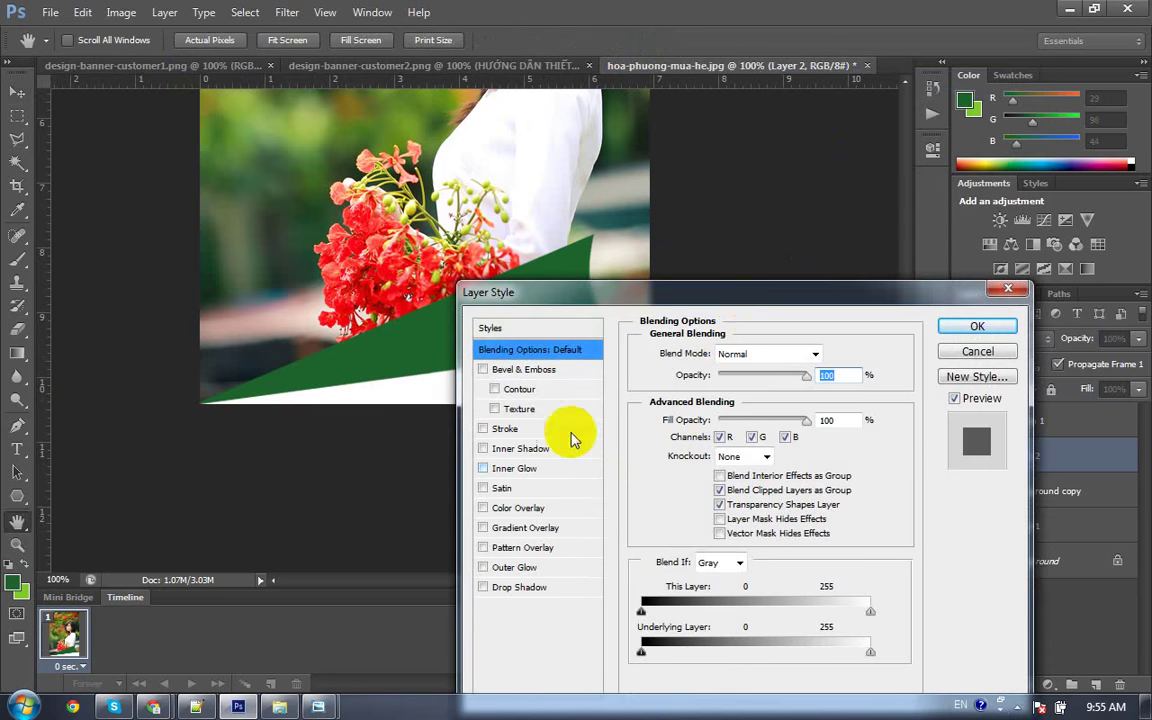
{"action": "left_click", "coordinate": [523, 531]}
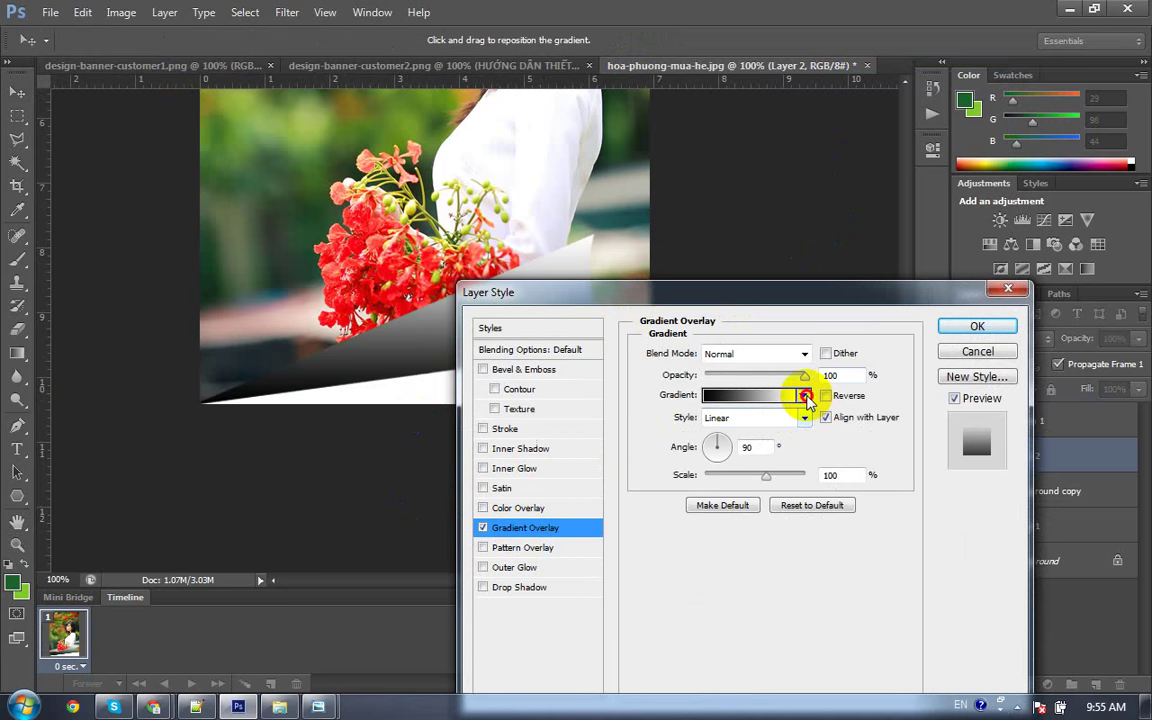
{"action": "left_click", "coordinate": [806, 396]}
{"action": "left_click", "coordinate": [692, 433]}
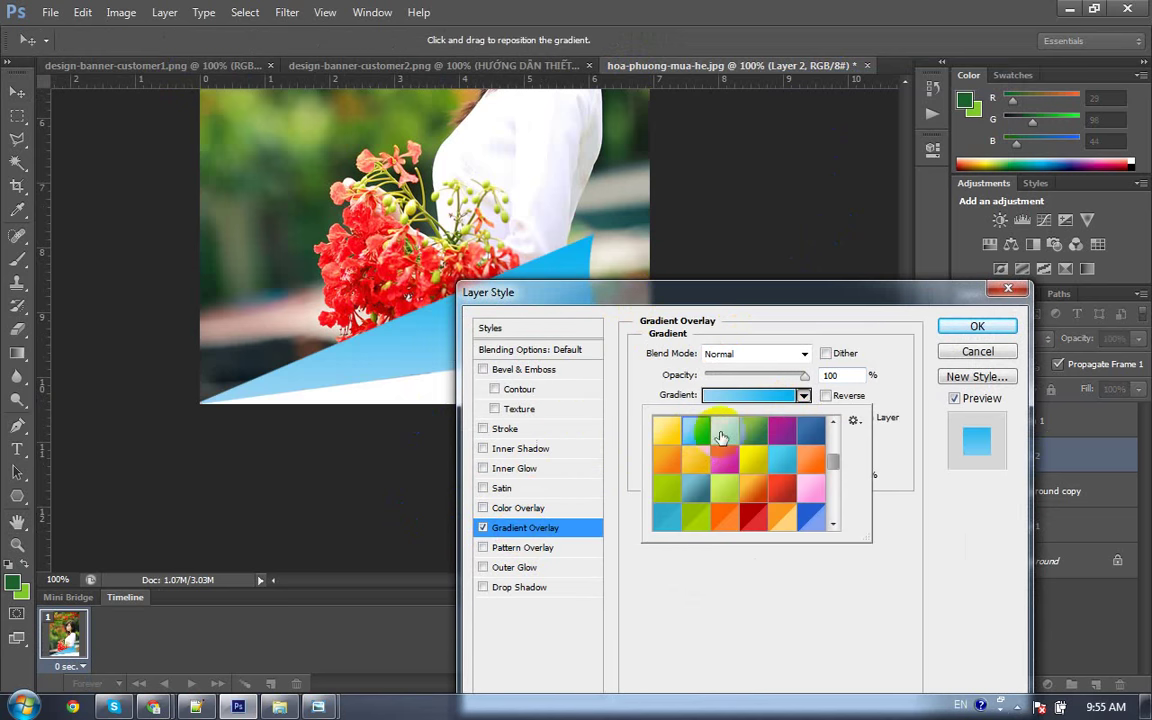
{"action": "left_click", "coordinate": [748, 435]}
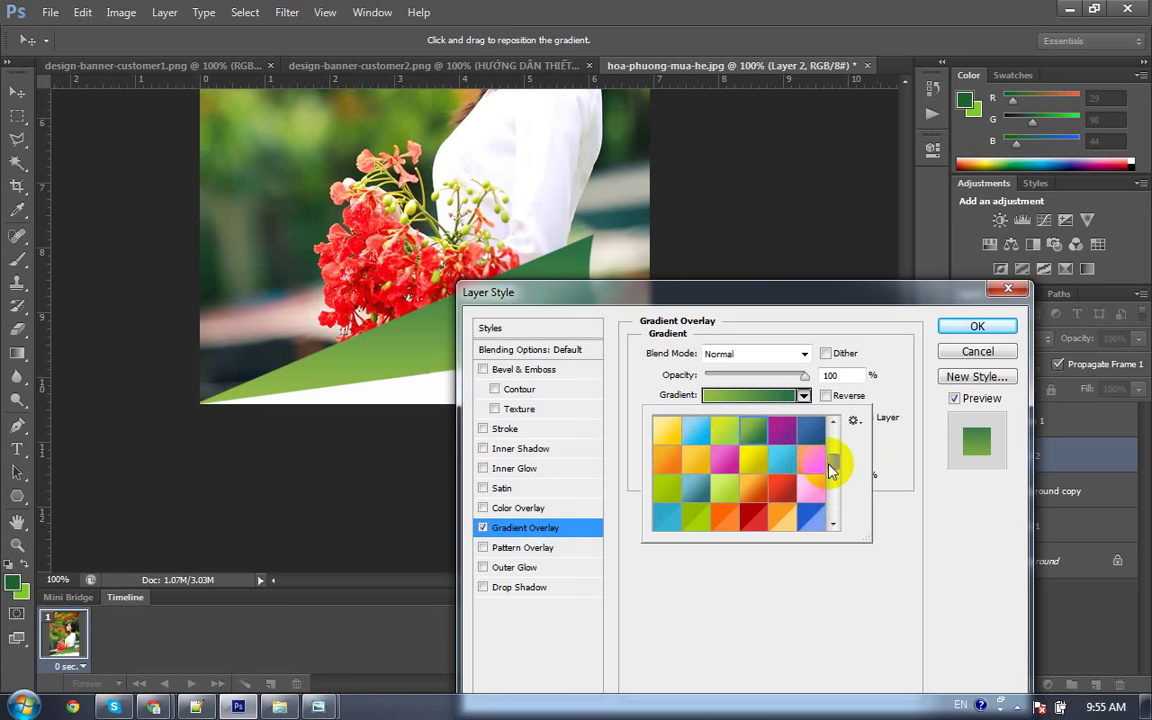
{"action": "left_click_drag", "start_coordinate": [832, 462], "coordinate": [833, 428]}
{"action": "left_click", "coordinate": [669, 440]}
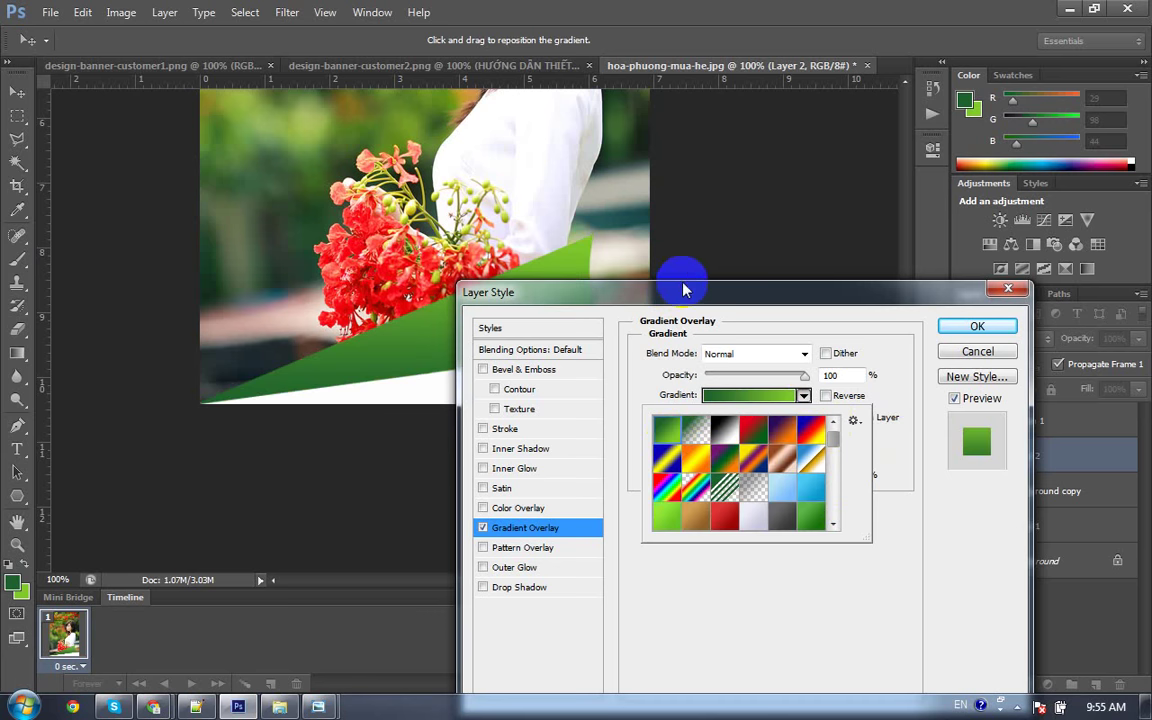
{"action": "left_click", "coordinate": [856, 609]}
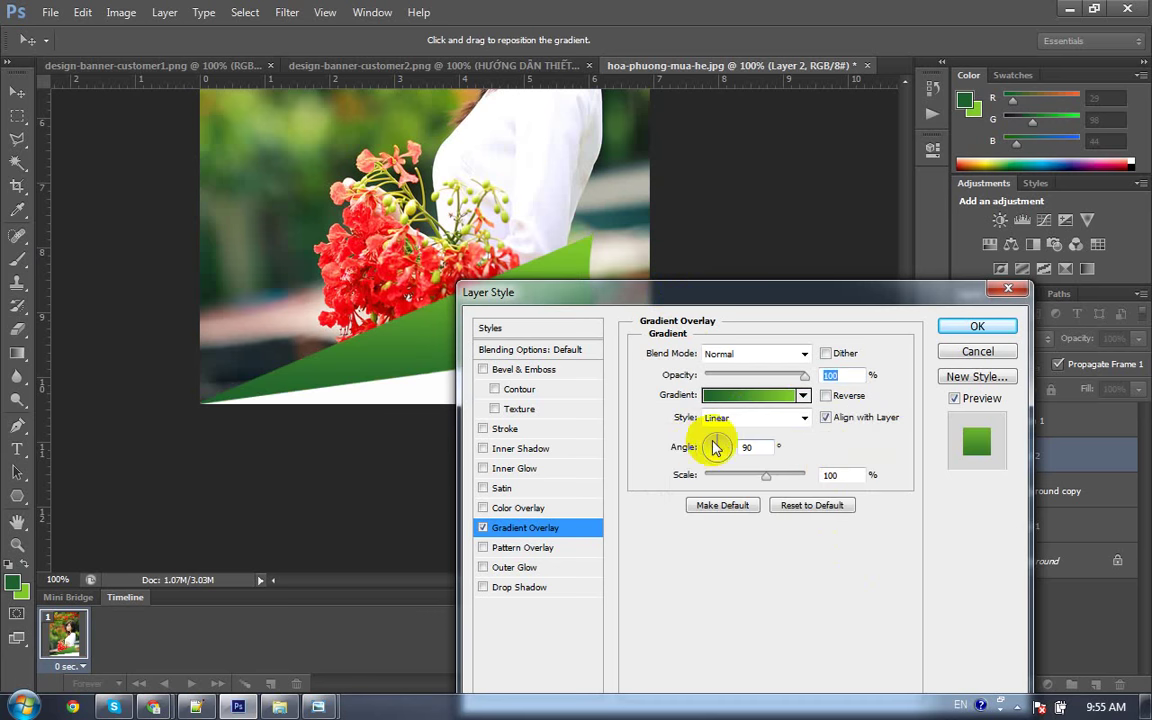
{"action": "left_click_drag", "start_coordinate": [723, 447], "coordinate": [726, 449]}
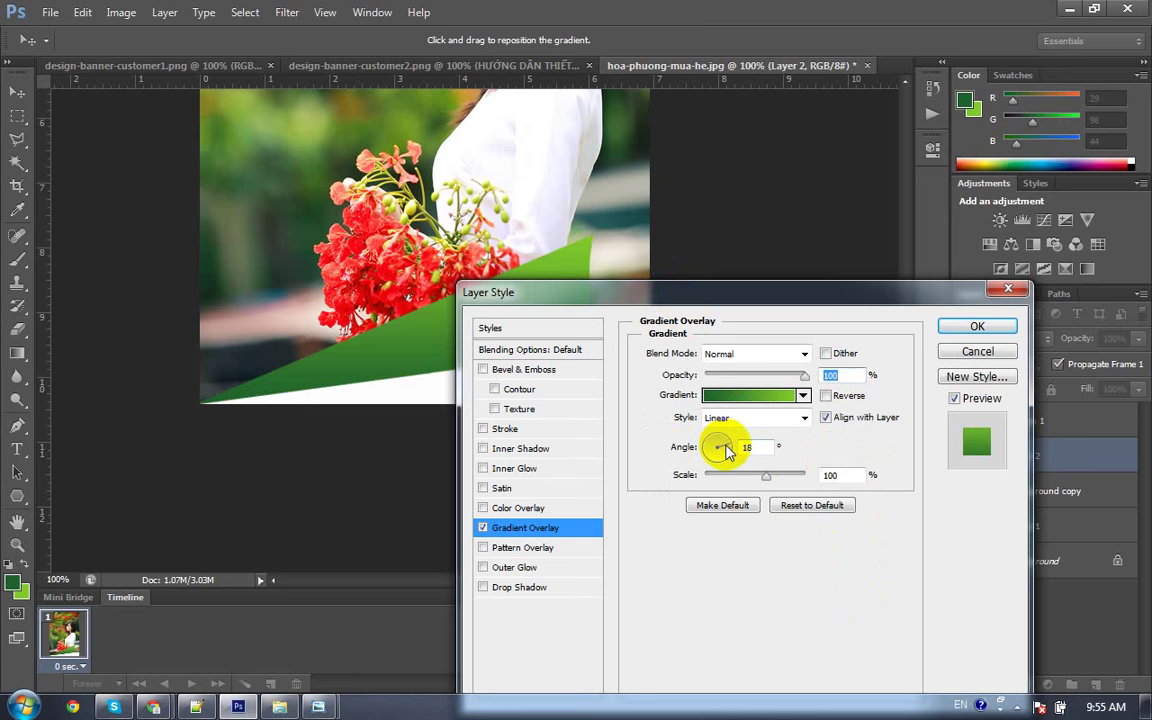
Step: Add two light grey colour stops near the middle of the swoosh's gradient
{"action": "left_click", "coordinate": [760, 400]}
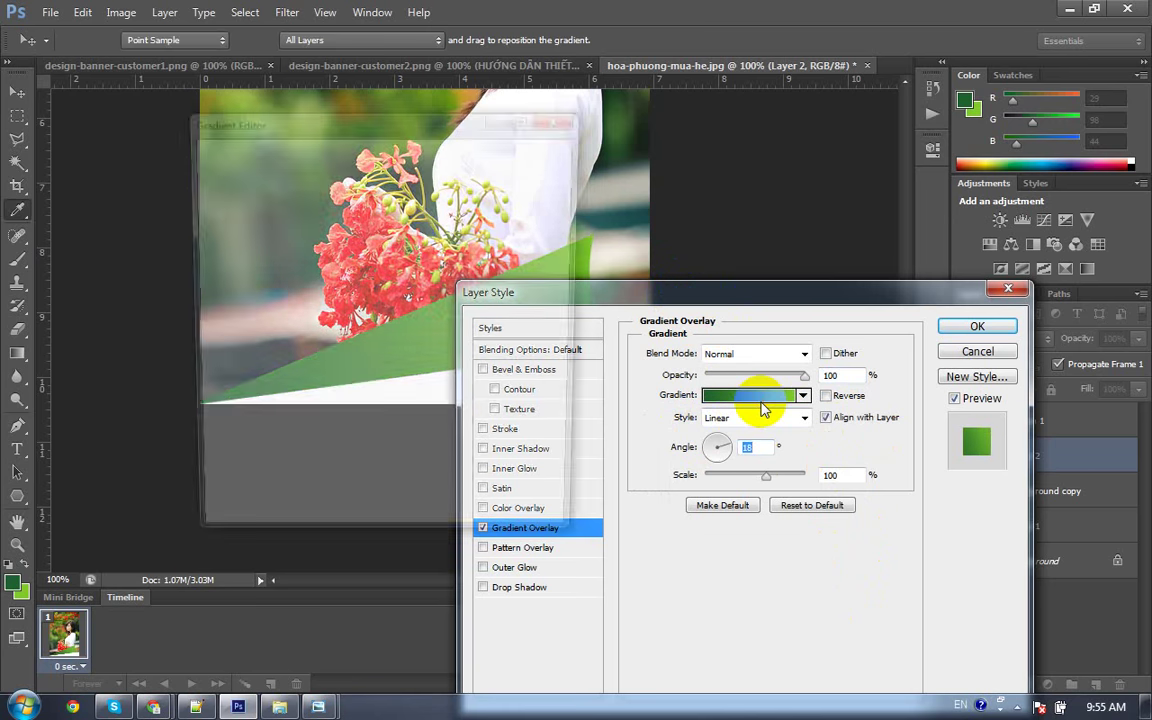
{"action": "left_click_drag", "start_coordinate": [360, 125], "coordinate": [747, 177]}
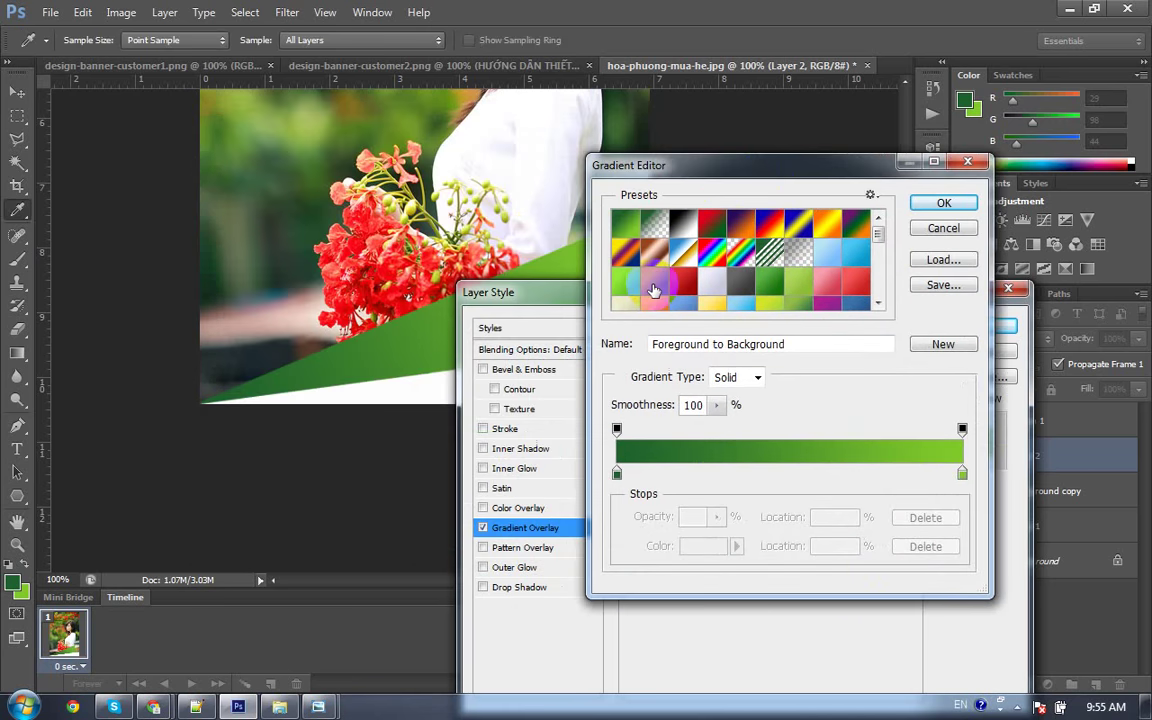
{"action": "left_click", "coordinate": [774, 474]}
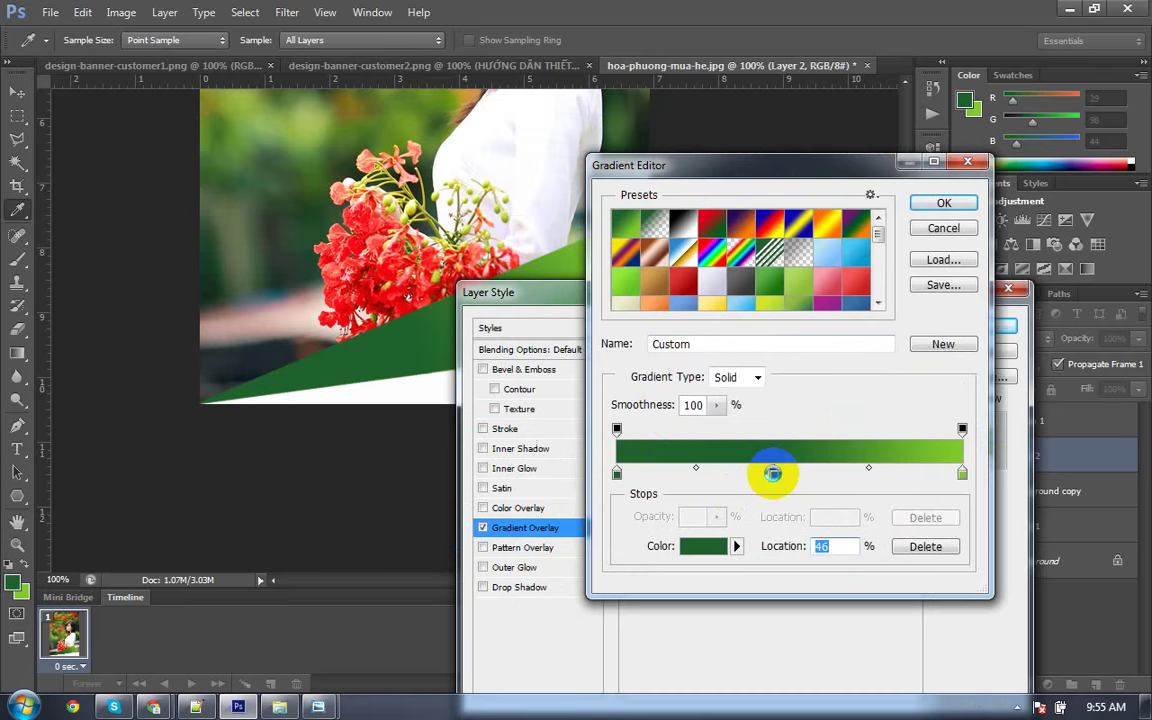
{"action": "double_click", "coordinate": [773, 474]}
{"action": "left_click", "coordinate": [589, 180]}
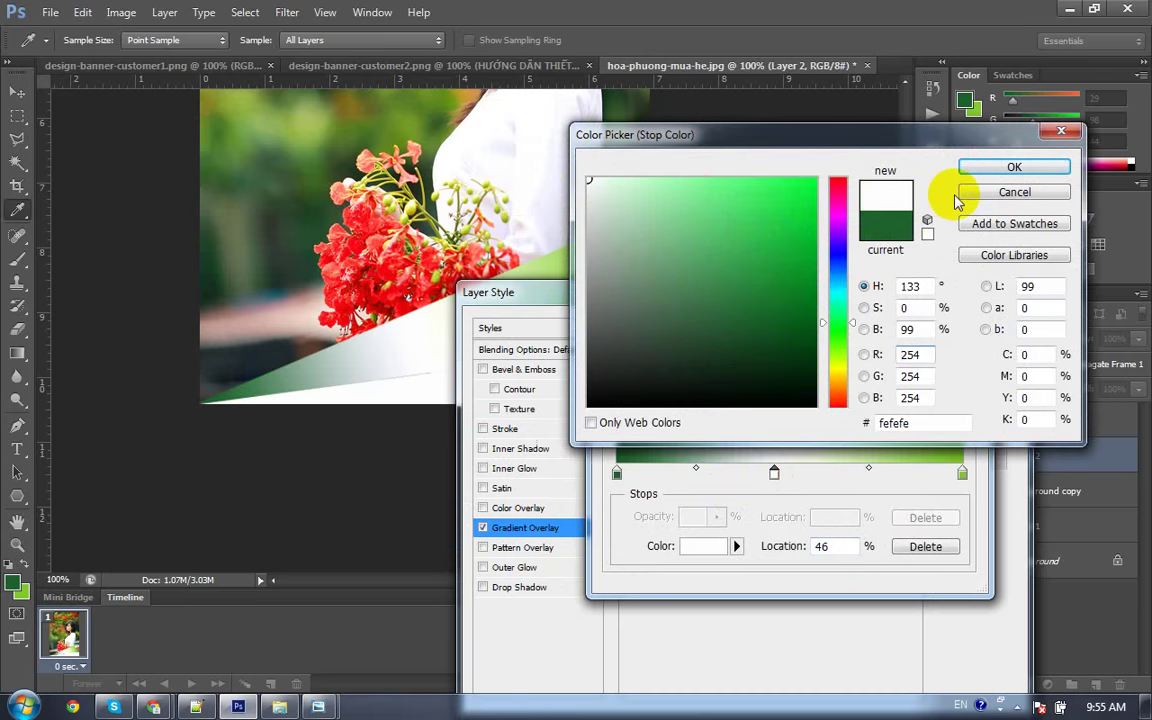
{"action": "left_click", "coordinate": [590, 208]}
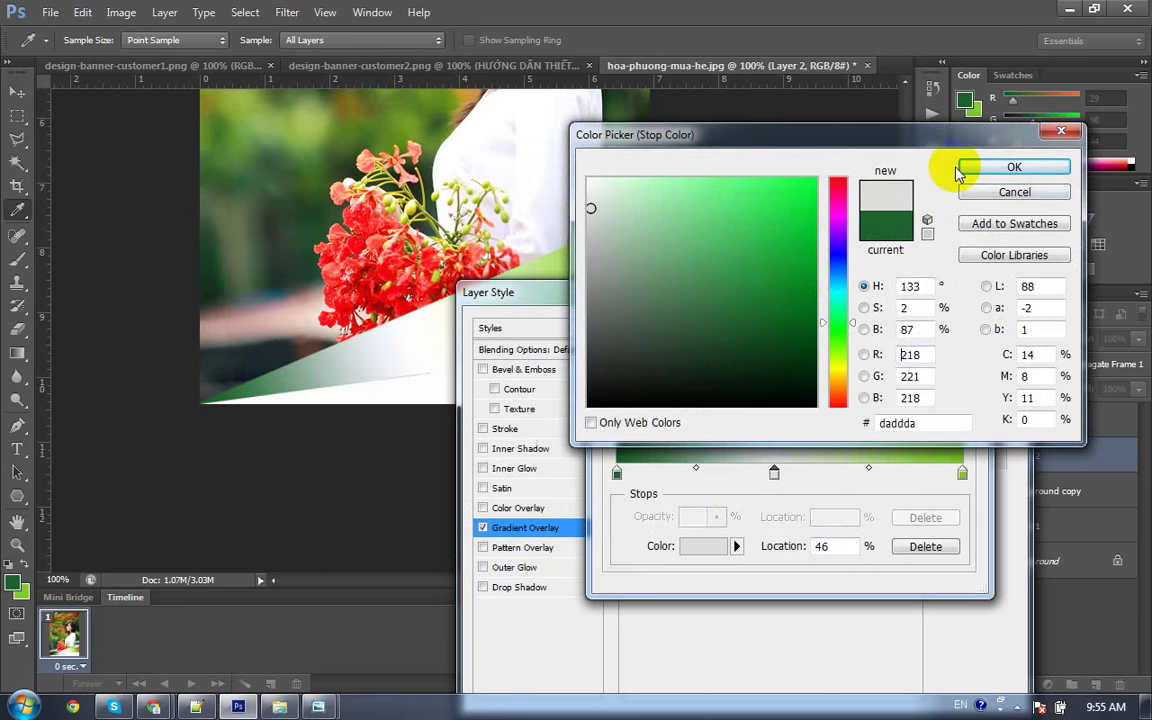
{"action": "left_click", "coordinate": [960, 170]}
{"action": "left_click", "coordinate": [796, 476]}
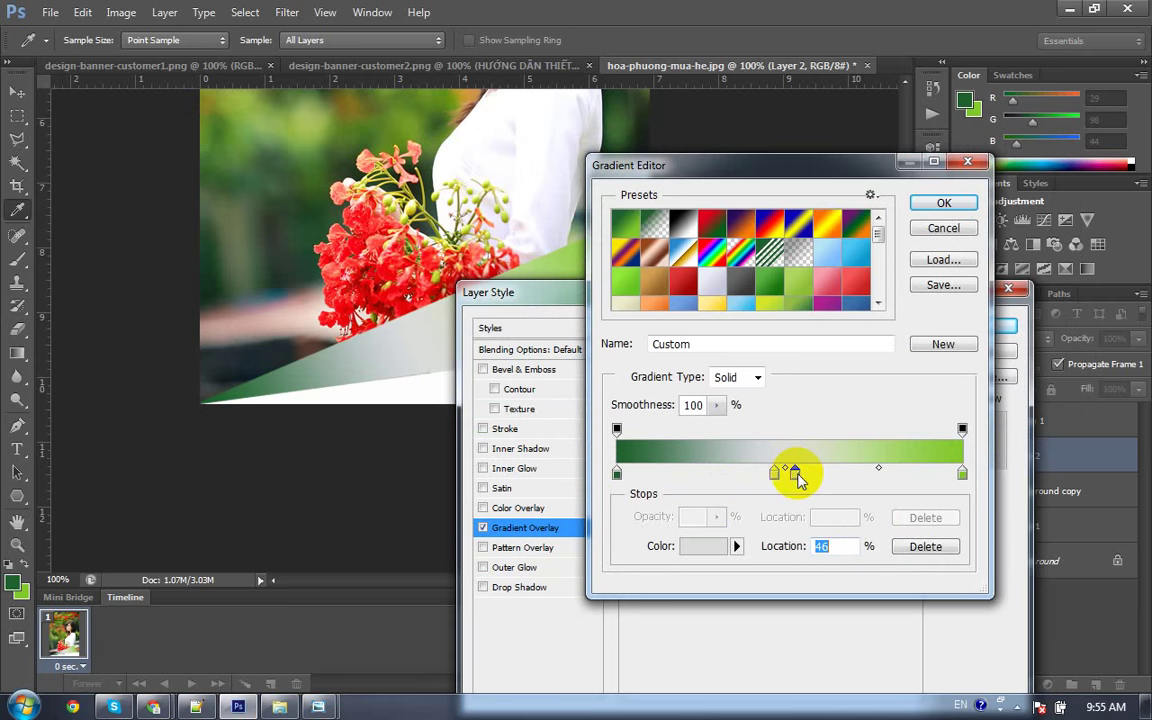
{"action": "double_click", "coordinate": [796, 476]}
{"action": "left_click_drag", "start_coordinate": [589, 213], "coordinate": [589, 190]}
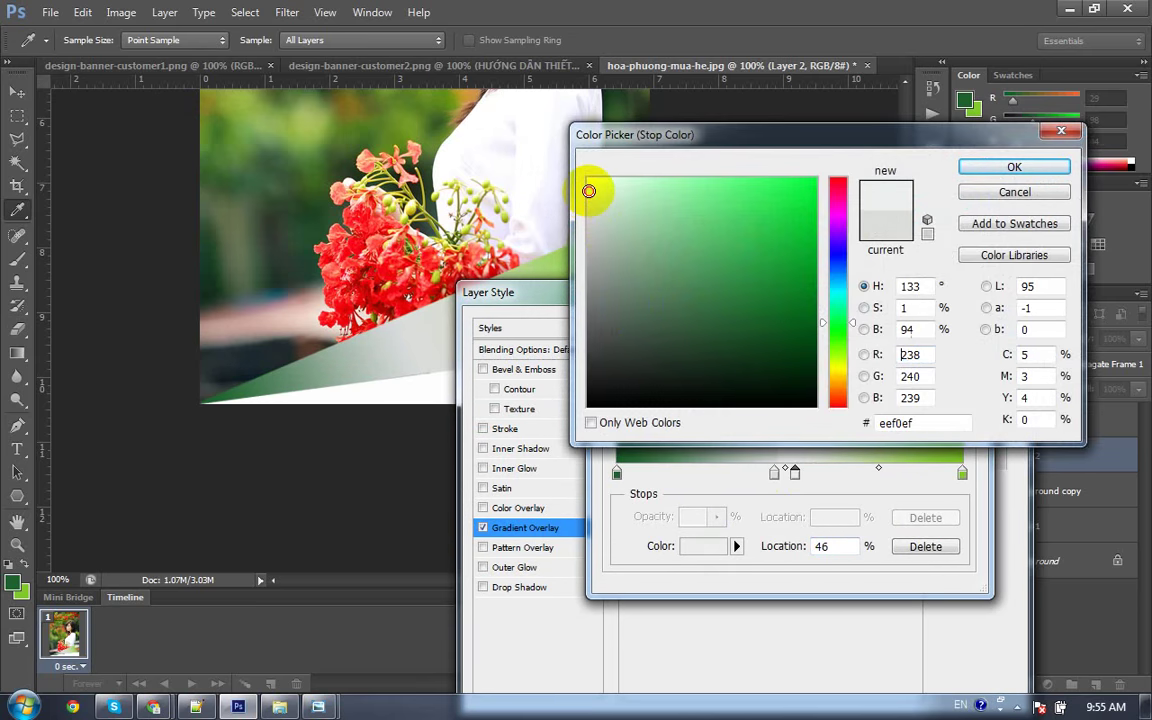
{"action": "left_click", "coordinate": [1014, 168]}
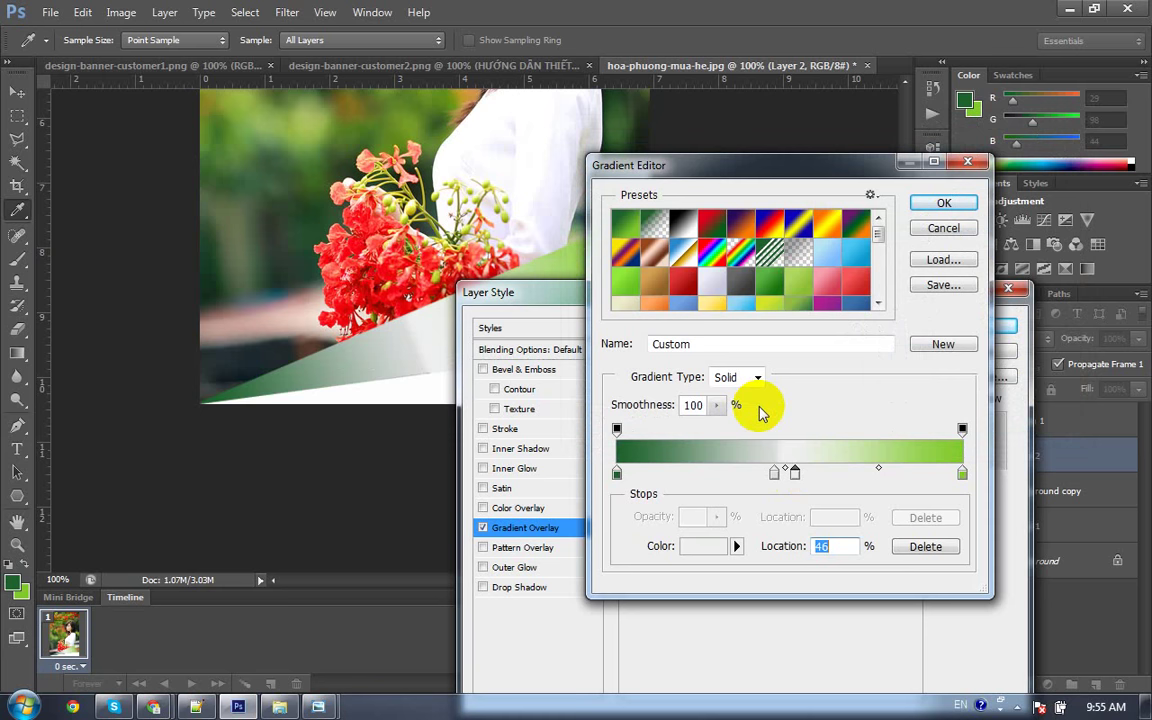
{"action": "left_click_drag", "start_coordinate": [651, 478], "coordinate": [790, 478]}
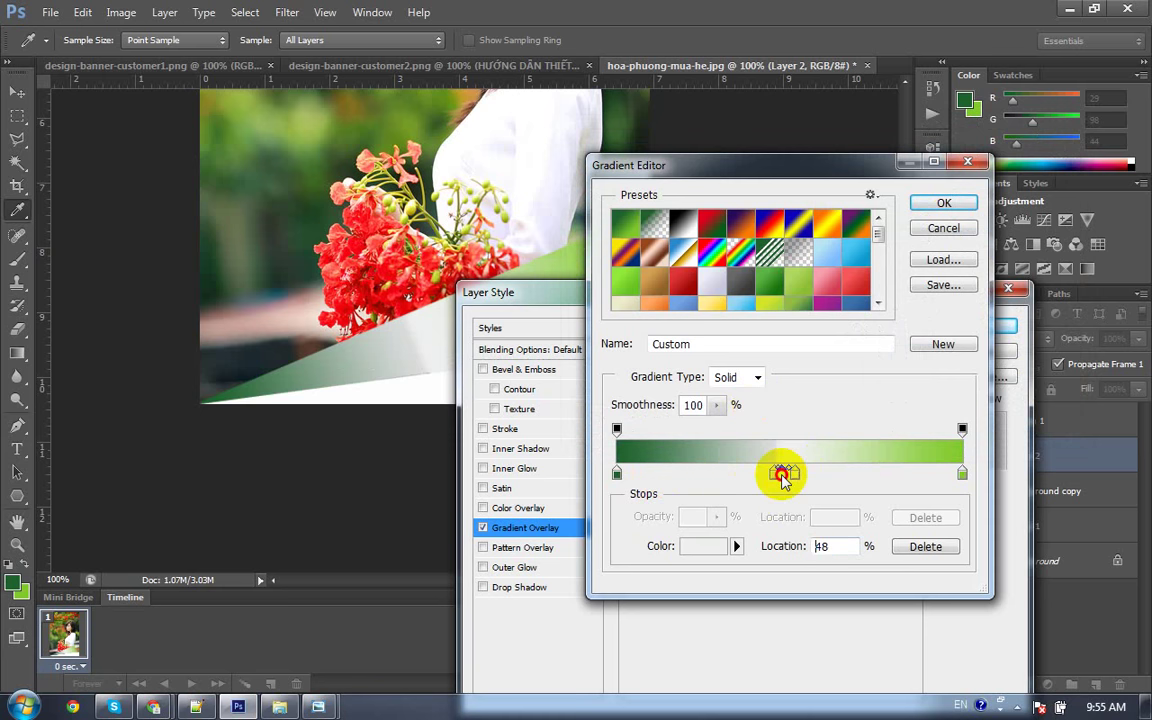
Step: Darken the left green stop, move it to 5%, add a stop at 58%, and apply
{"action": "double_click", "coordinate": [617, 476]}
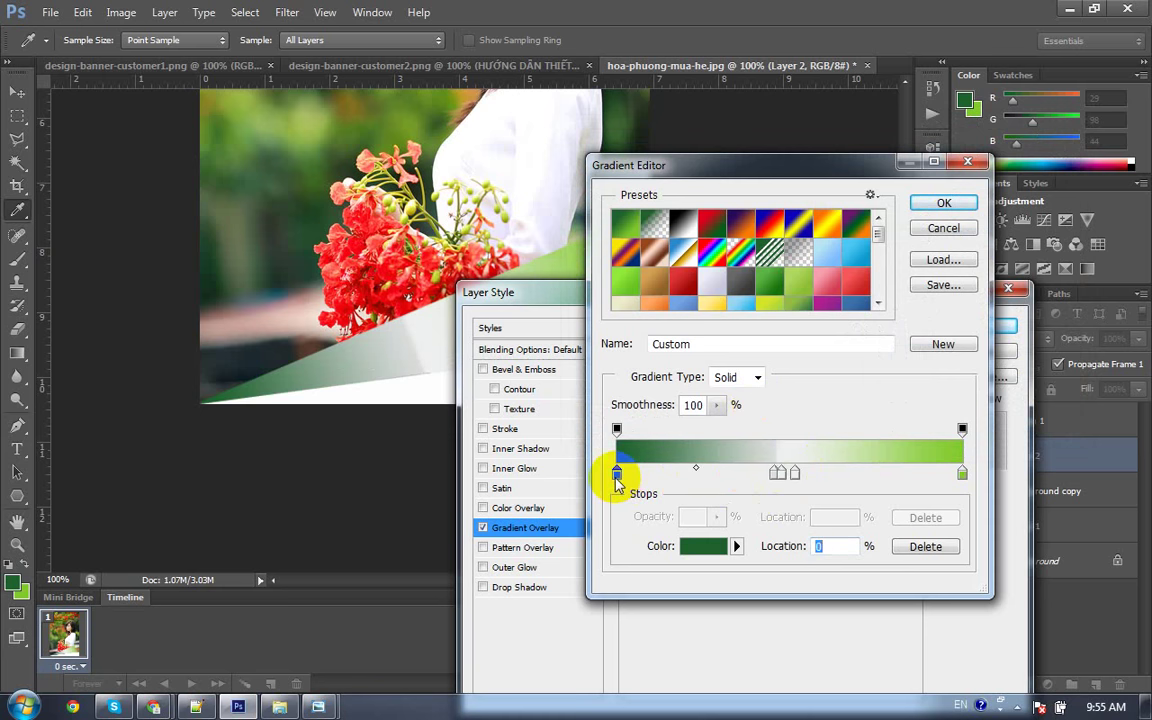
{"action": "left_click", "coordinate": [764, 331]}
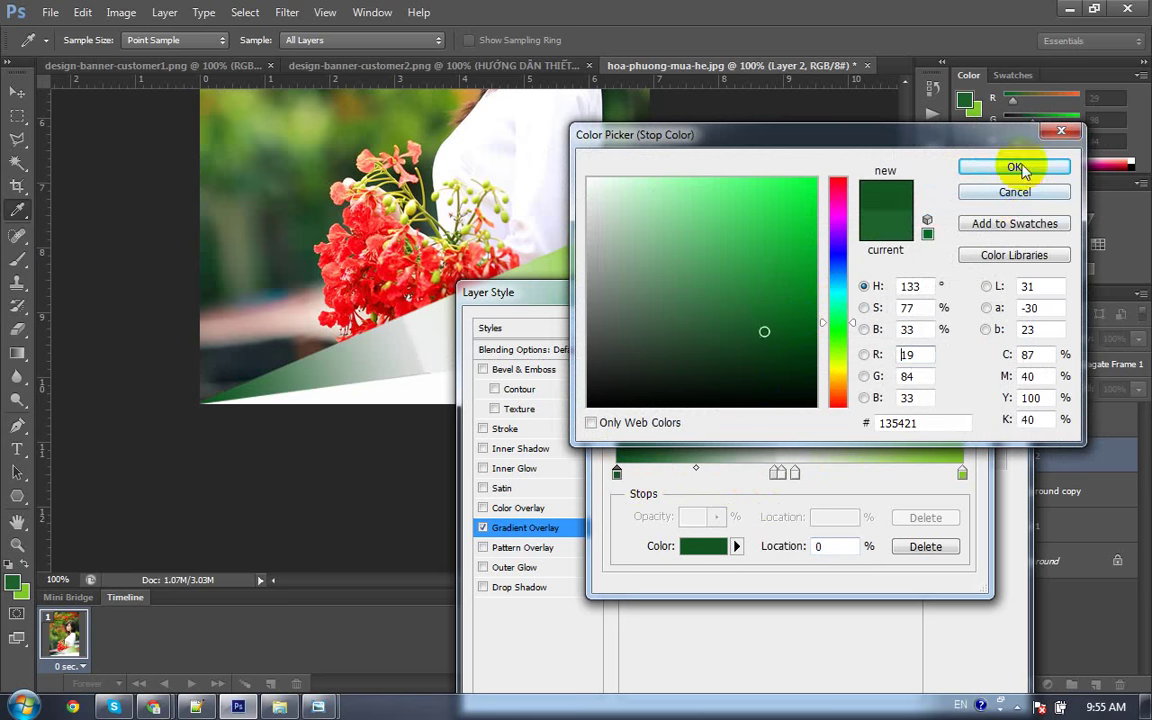
{"action": "left_click", "coordinate": [1016, 168]}
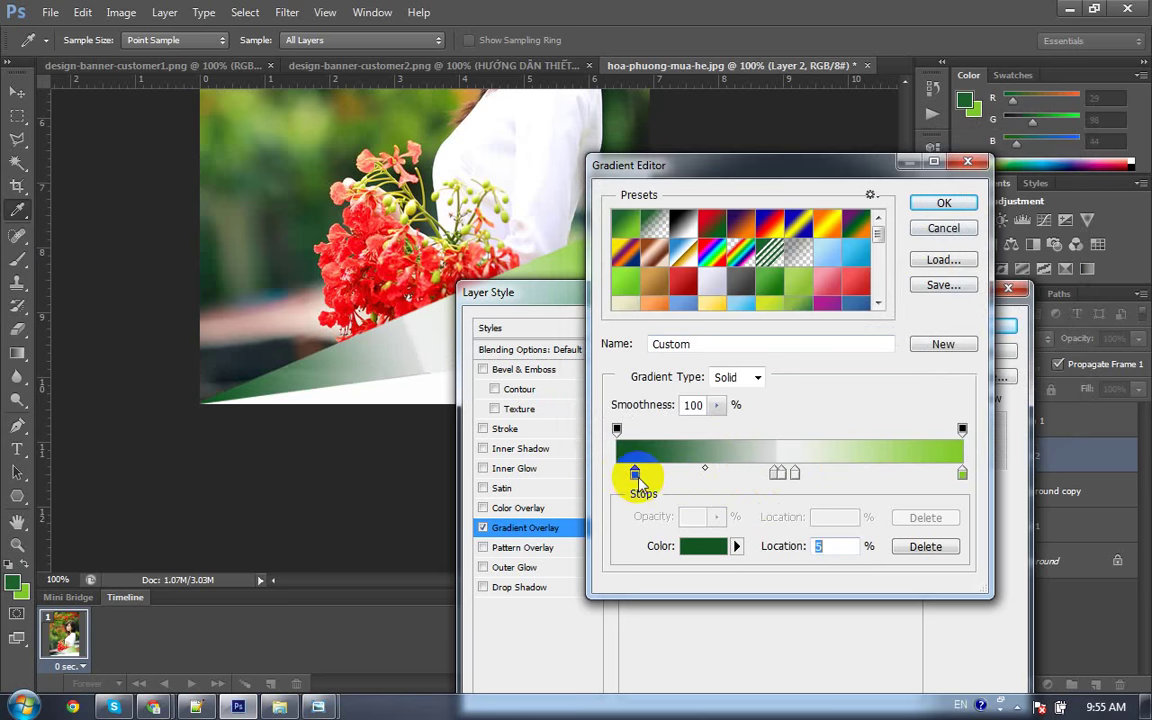
{"action": "mouse_move", "coordinate": [633, 477]}
{"action": "left_mouse_down"}
{"action": "mouse_move", "coordinate": [646, 479]}
{"action": "mouse_move", "coordinate": [617, 477]}
{"action": "mouse_move", "coordinate": [789, 481]}
{"action": "left_mouse_up"}
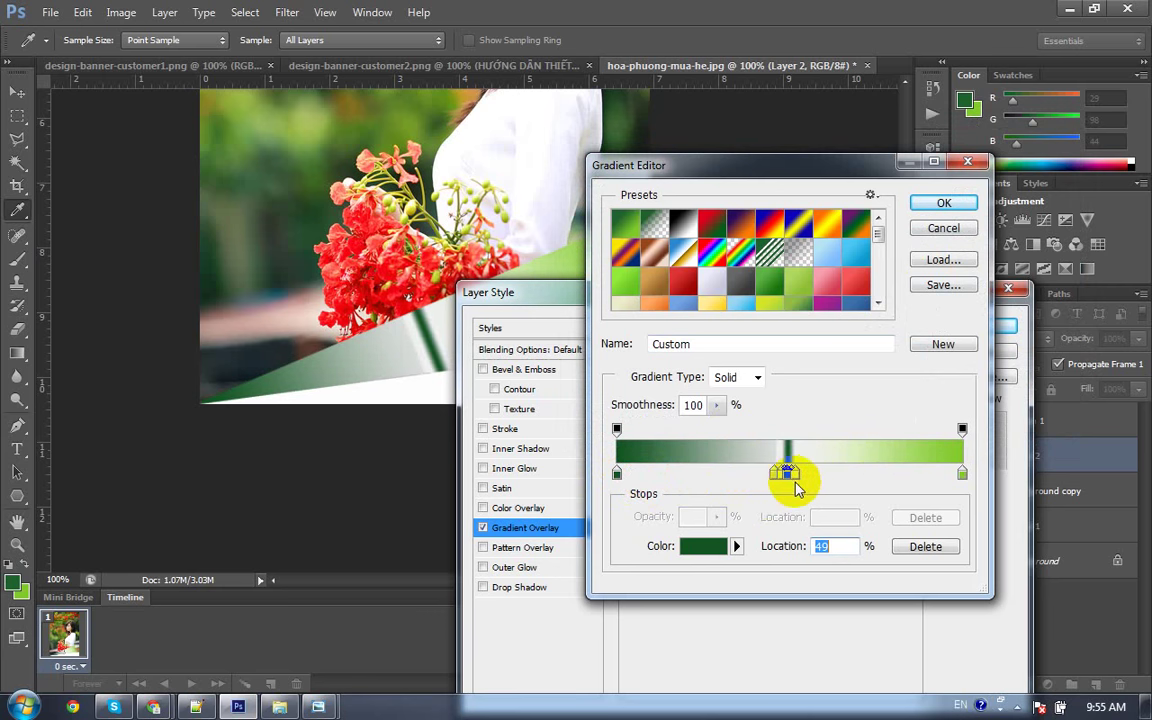
{"action": "left_click", "coordinate": [814, 477]}
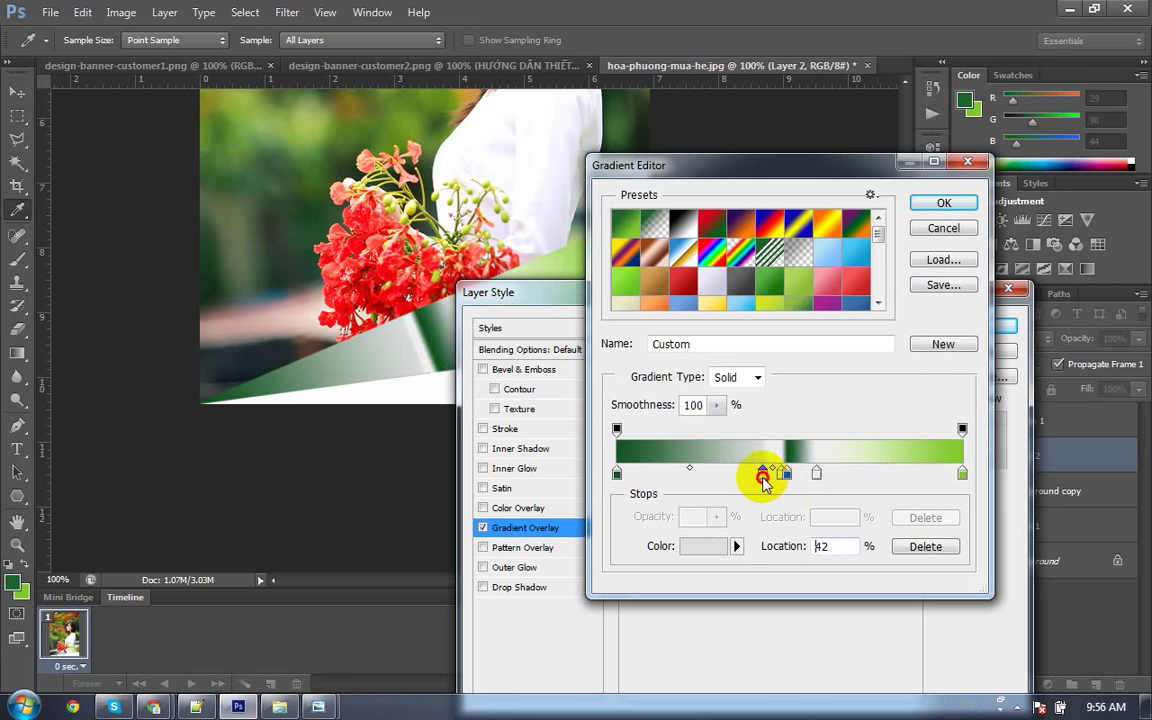
{"action": "left_click", "coordinate": [943, 203]}
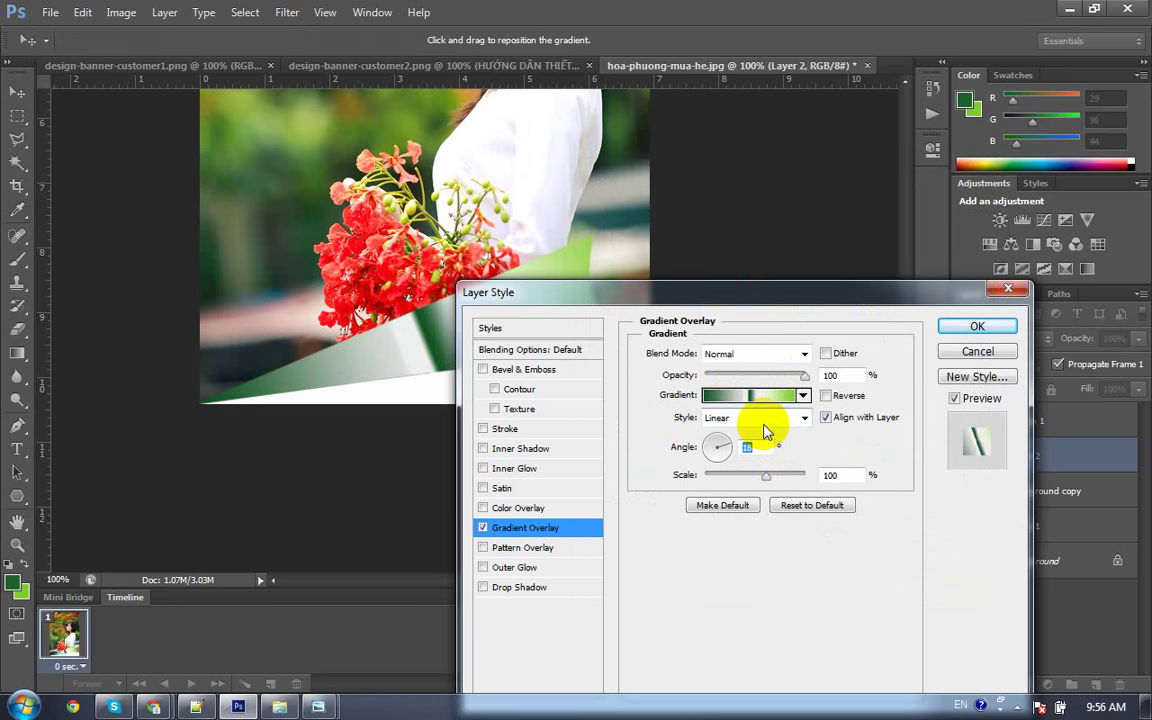
Step: Rotate the gradient overlay's angle with the dial, keeping the Linear style
{"action": "left_click_drag", "start_coordinate": [689, 295], "coordinate": [797, 257]}
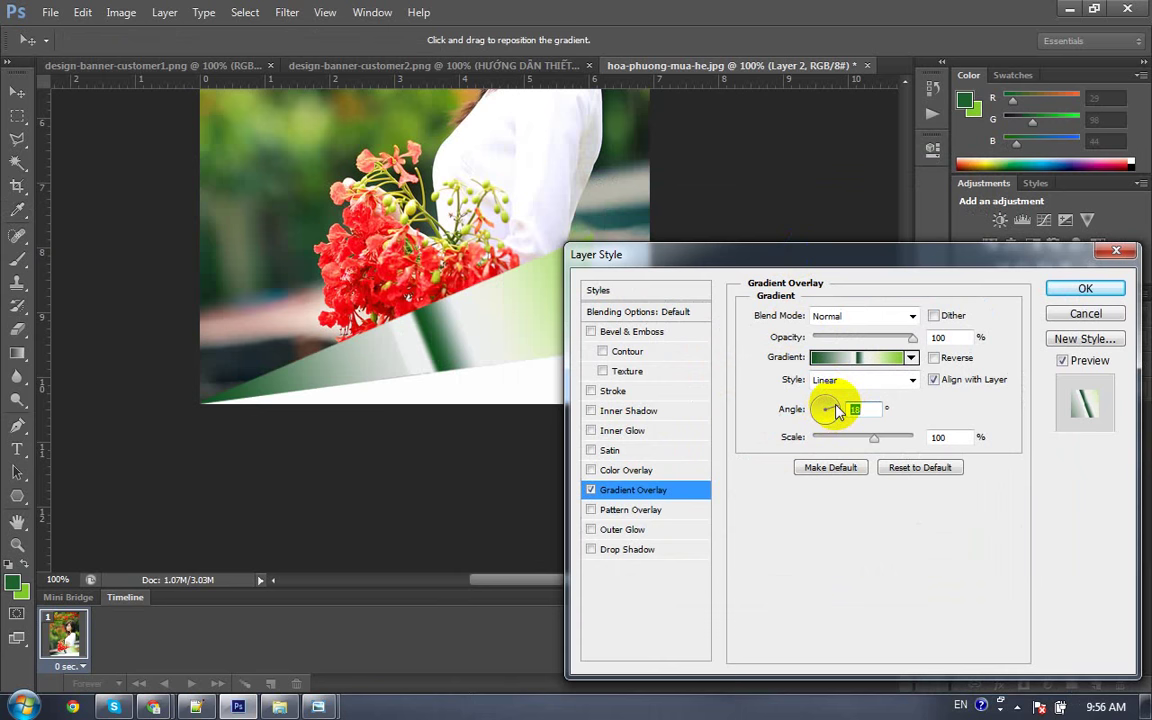
{"action": "left_click_drag", "start_coordinate": [837, 410], "coordinate": [812, 418]}
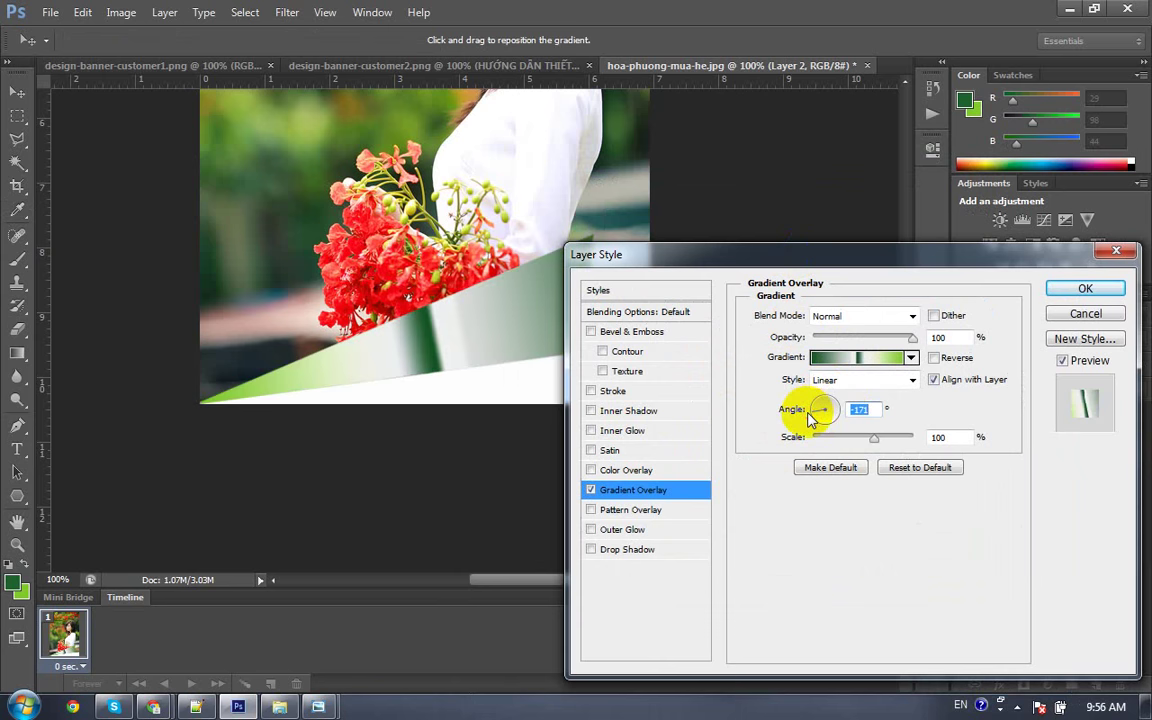
{"action": "left_click", "coordinate": [818, 424]}
{"action": "left_click_drag", "start_coordinate": [818, 424], "coordinate": [818, 424]}
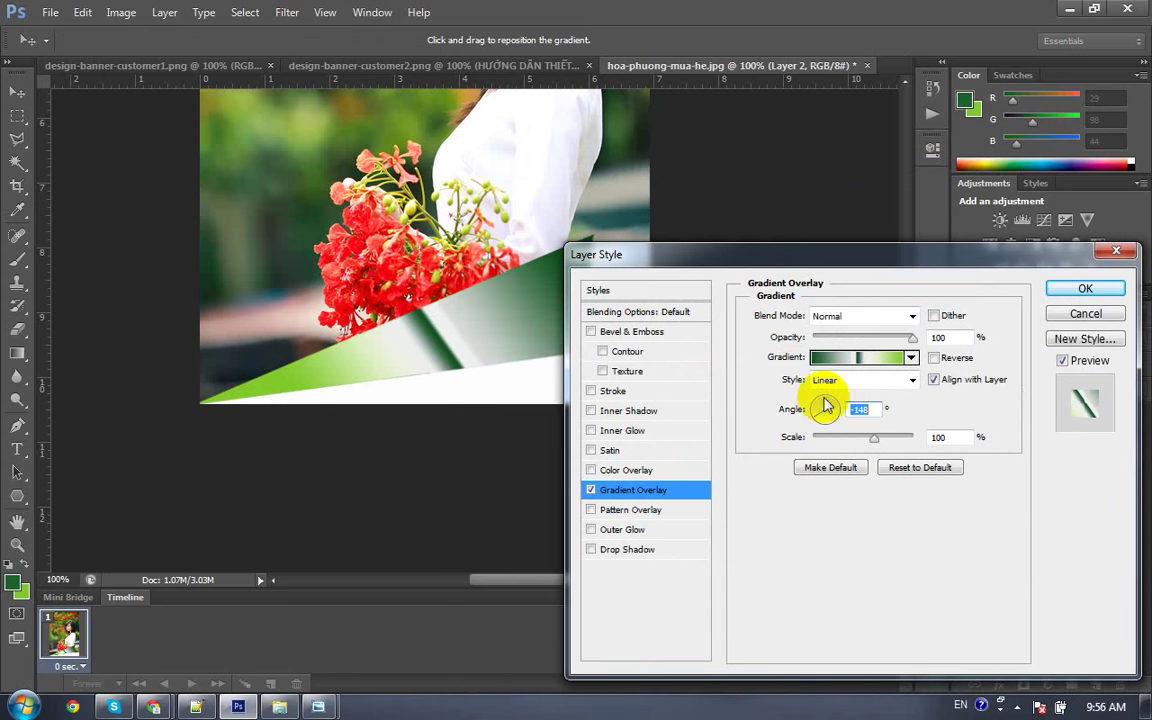
{"action": "left_click", "coordinate": [850, 381]}
{"action": "left_click", "coordinate": [850, 383]}
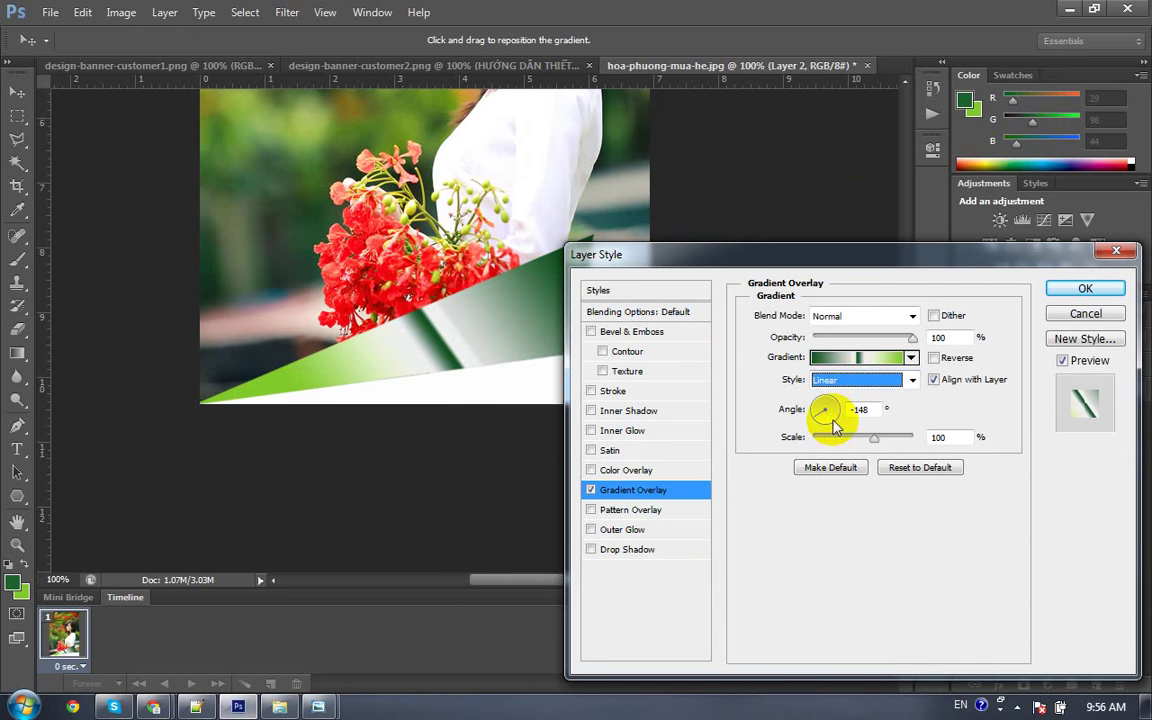
{"action": "left_click_drag", "start_coordinate": [822, 416], "coordinate": [829, 402]}
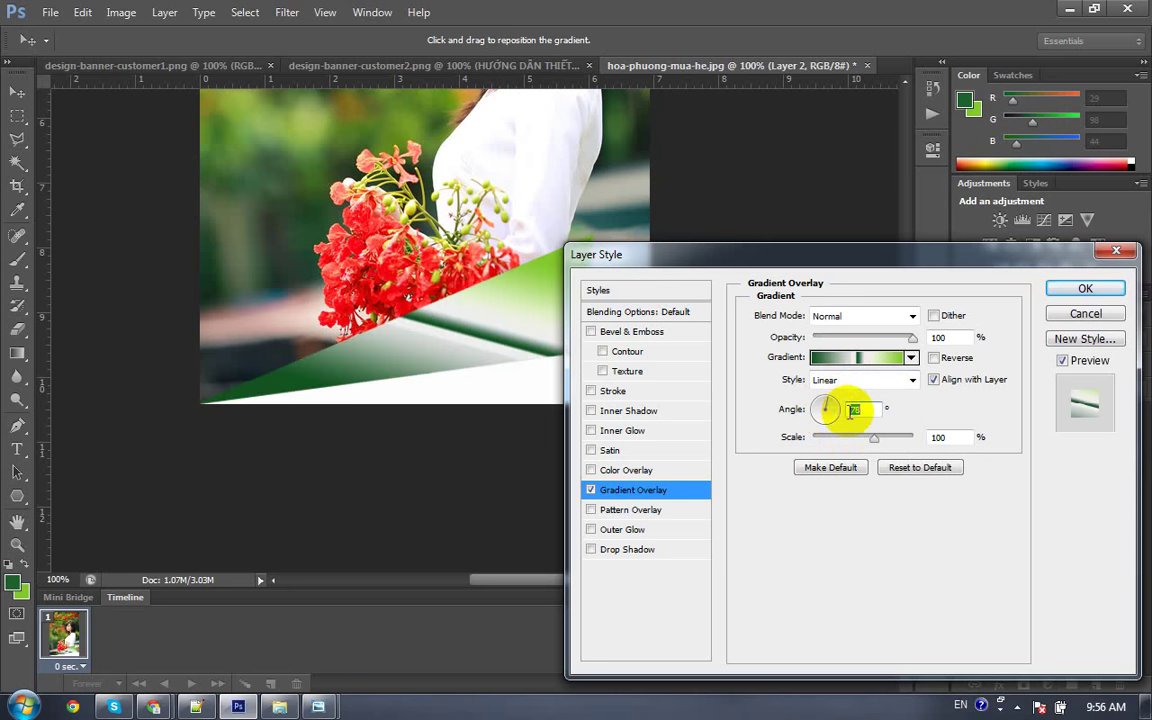
Step: Set the gradient angle to about -72° and reopen the gradient for editing
{"action": "type", "text": "35"}
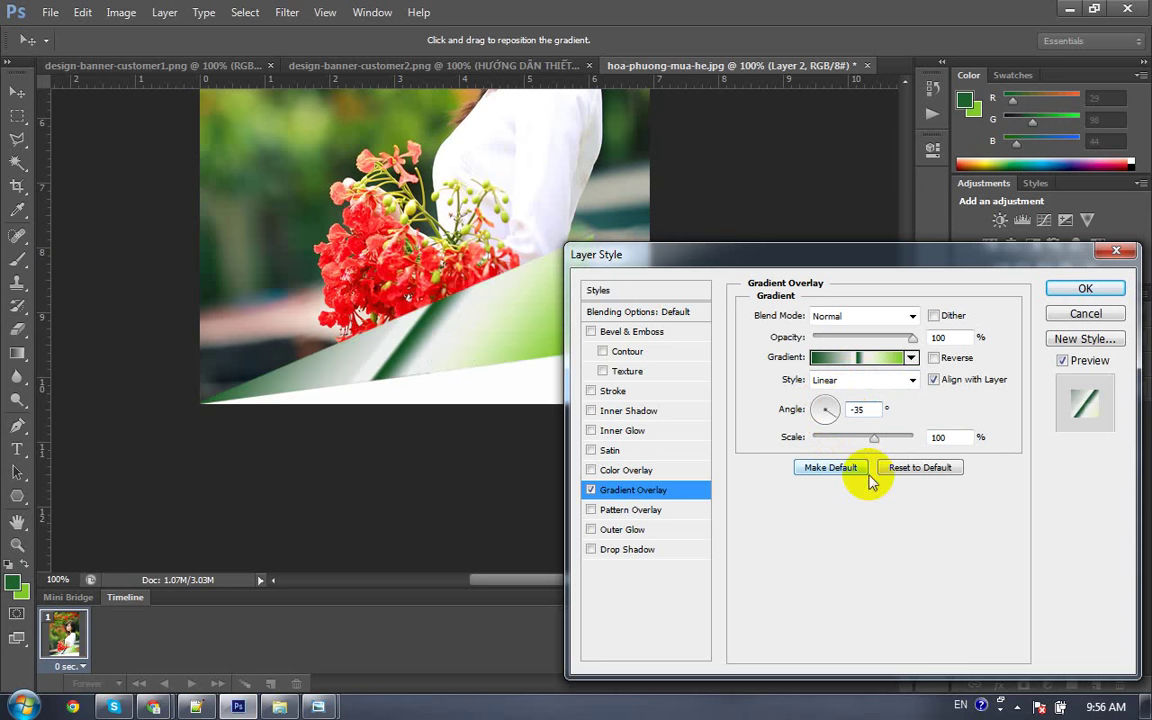
{"action": "left_click", "coordinate": [824, 428]}
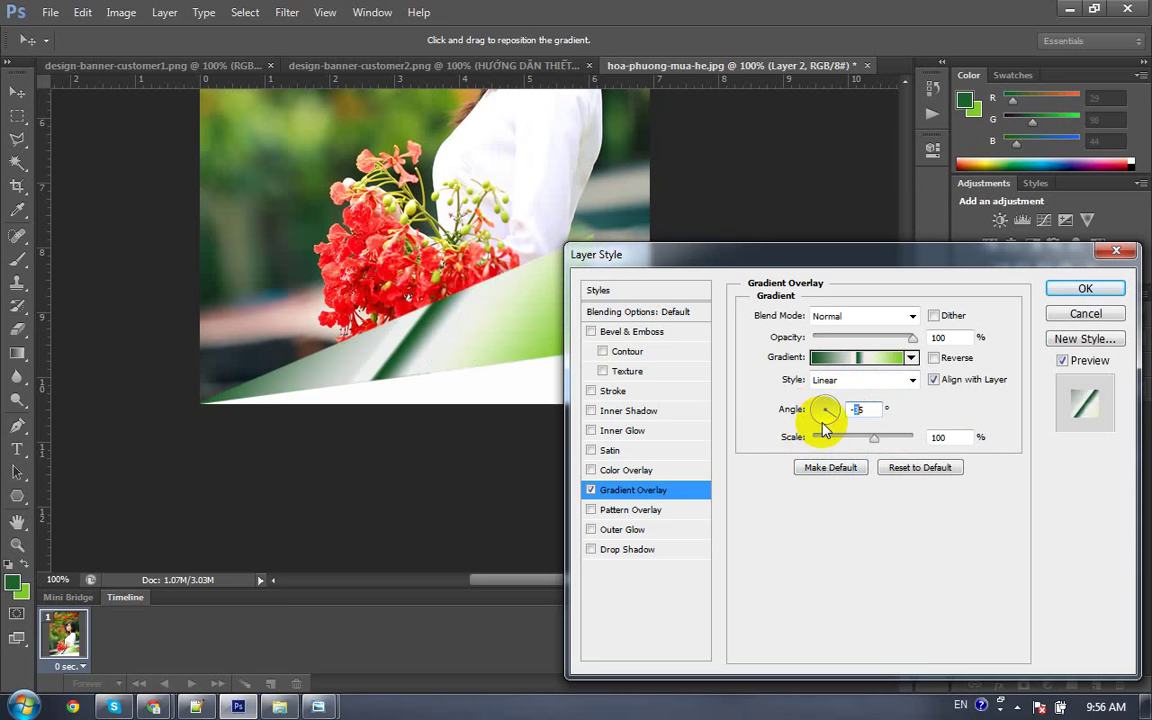
{"action": "type", "text": "-55"}
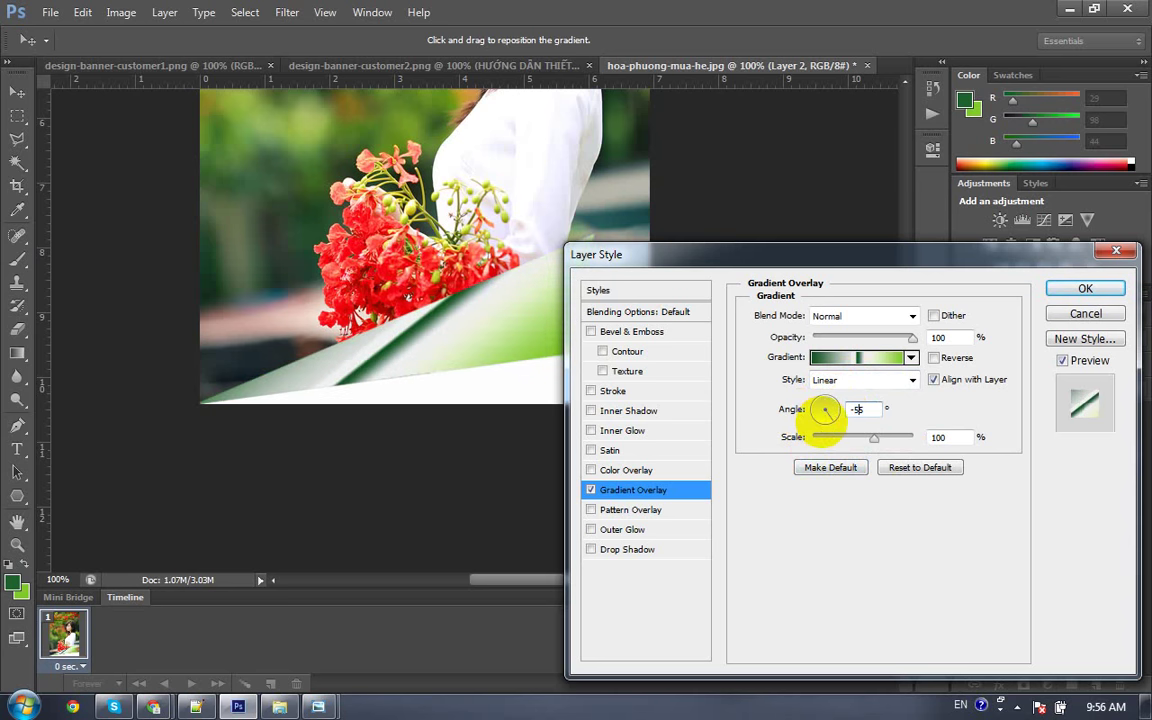
{"action": "key", "text": "Up"}
{"action": "key", "text": "Up"}
{"action": "key", "text": "Up"}
{"action": "key", "text": "Down"}
{"action": "key", "text": "Down"}
{"action": "key", "text": "Down"}
{"action": "key", "text": "Down"}
{"action": "key", "text": "Down"}
{"action": "key", "text": "Down"}
{"action": "key", "text": "Down"}
{"action": "key", "text": "Down"}
{"action": "key", "text": "Down"}
{"action": "key", "text": "Down"}
{"action": "key", "text": "Down"}
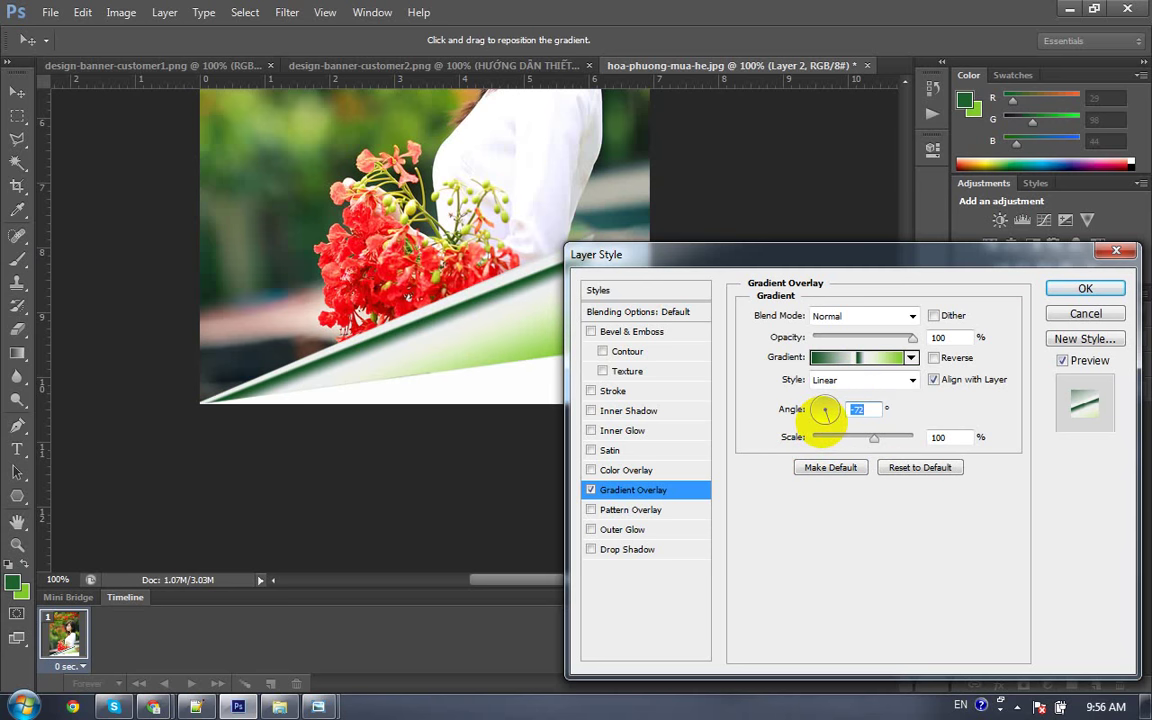
{"action": "key", "text": "Down"}
{"action": "key", "text": "Down"}
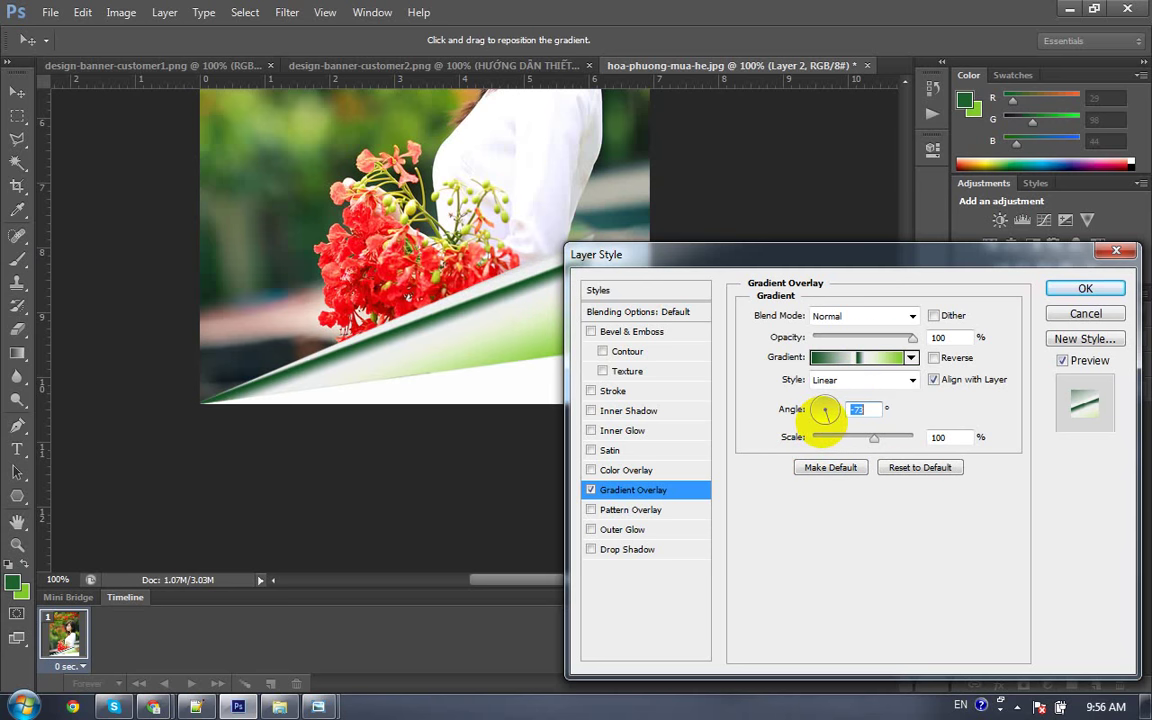
{"action": "left_click", "coordinate": [866, 357]}
Step: Replace the white stop with a dark green stop sampled from the swoosh, placed at 16%
{"action": "left_click_drag", "start_coordinate": [763, 472], "coordinate": [765, 511]}
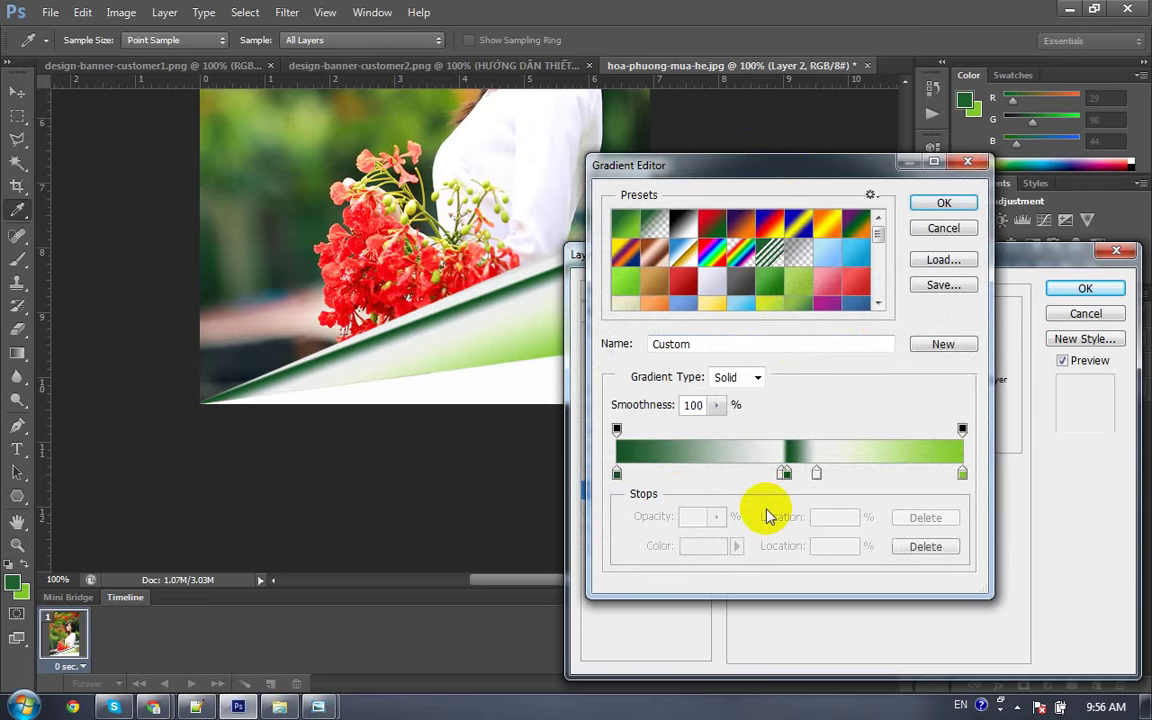
{"action": "double_click", "coordinate": [630, 478]}
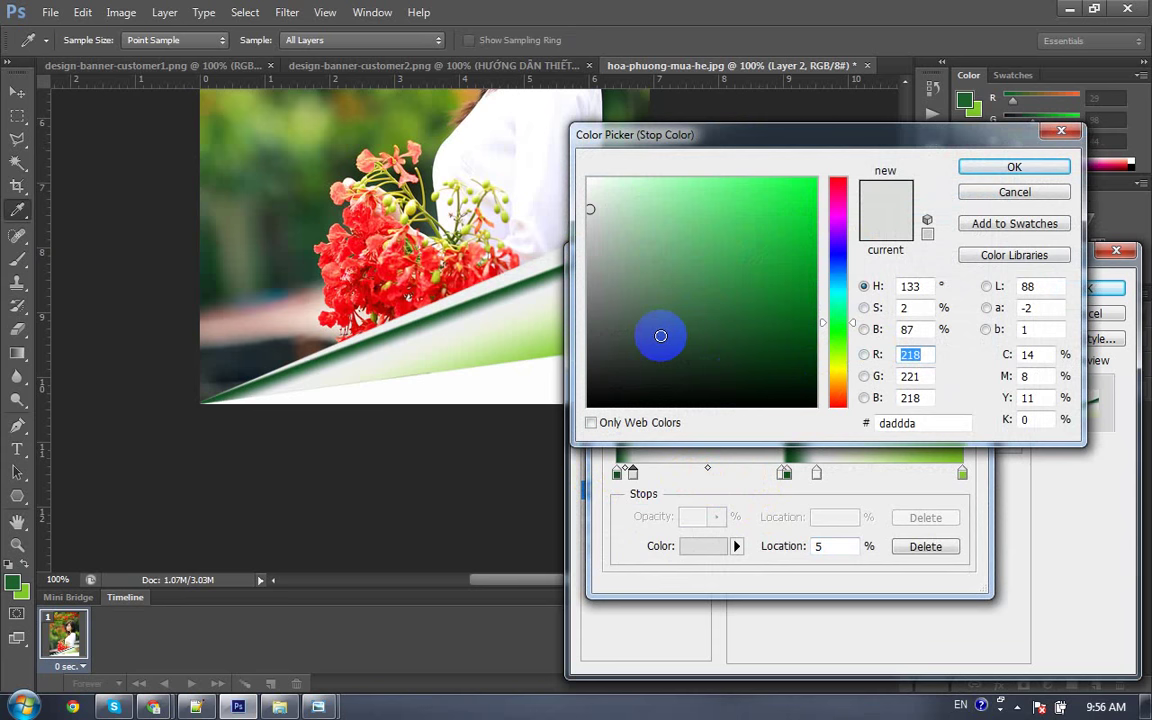
{"action": "left_click", "coordinate": [357, 347]}
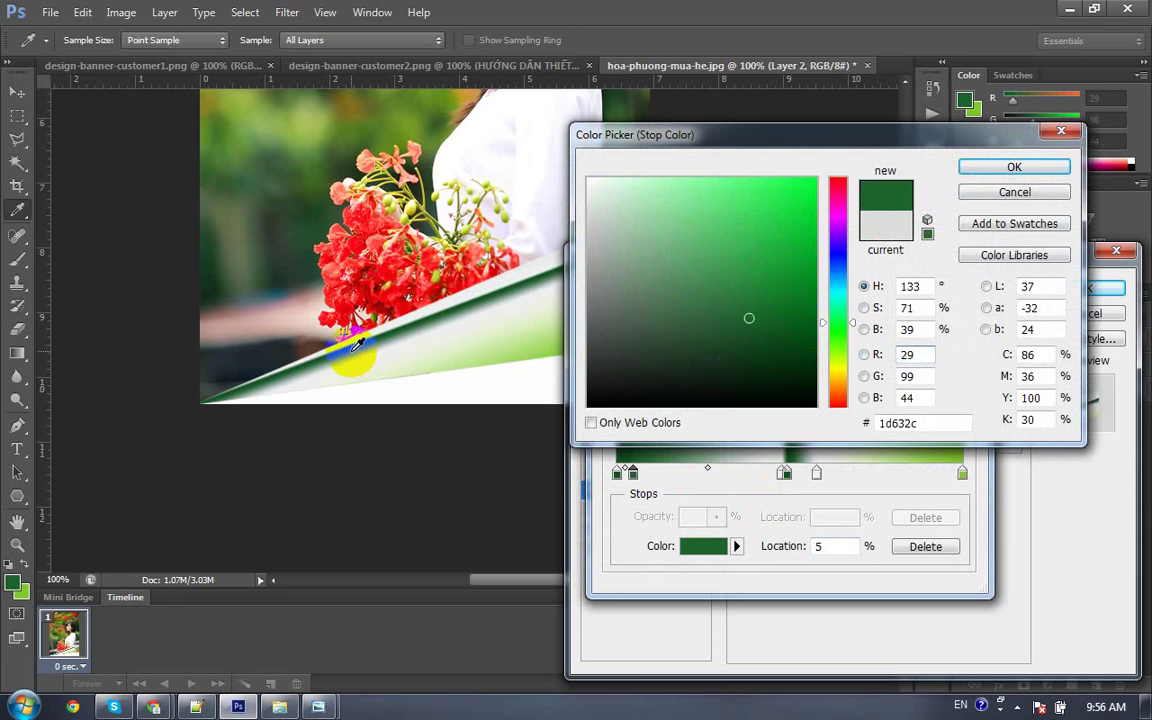
{"action": "left_click", "coordinate": [769, 316]}
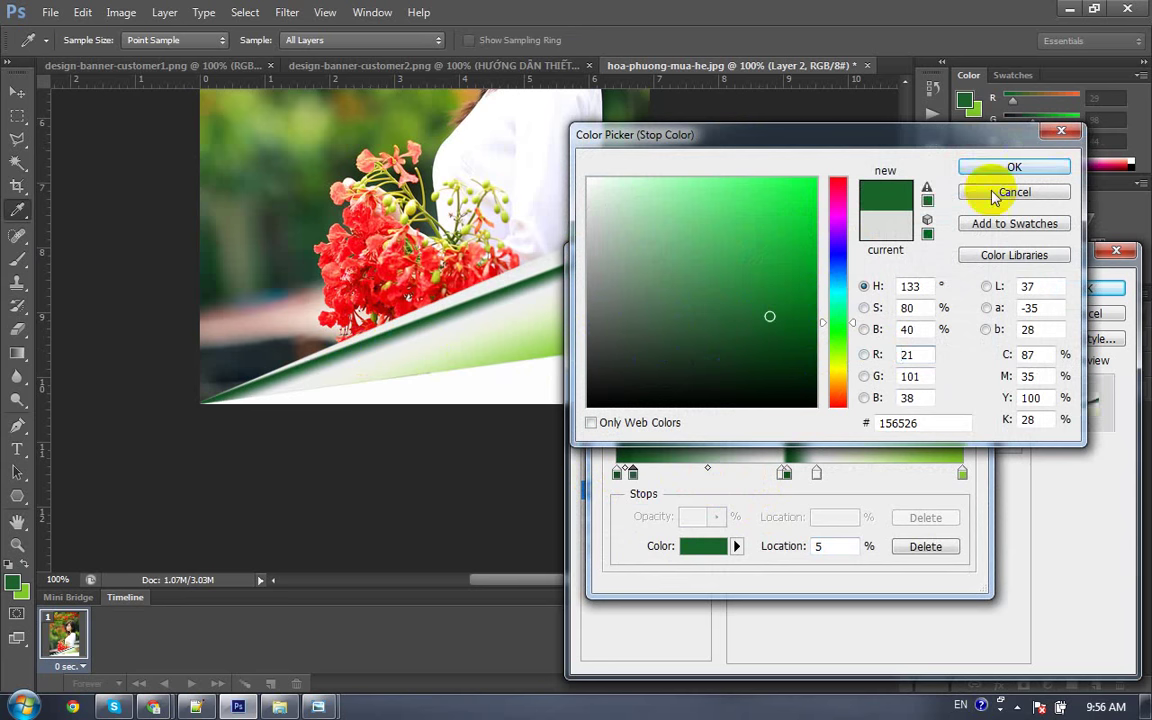
{"action": "key", "text": "Return"}
{"action": "left_click", "coordinate": [644, 474]}
{"action": "left_click_drag", "start_coordinate": [637, 478], "coordinate": [747, 482]}
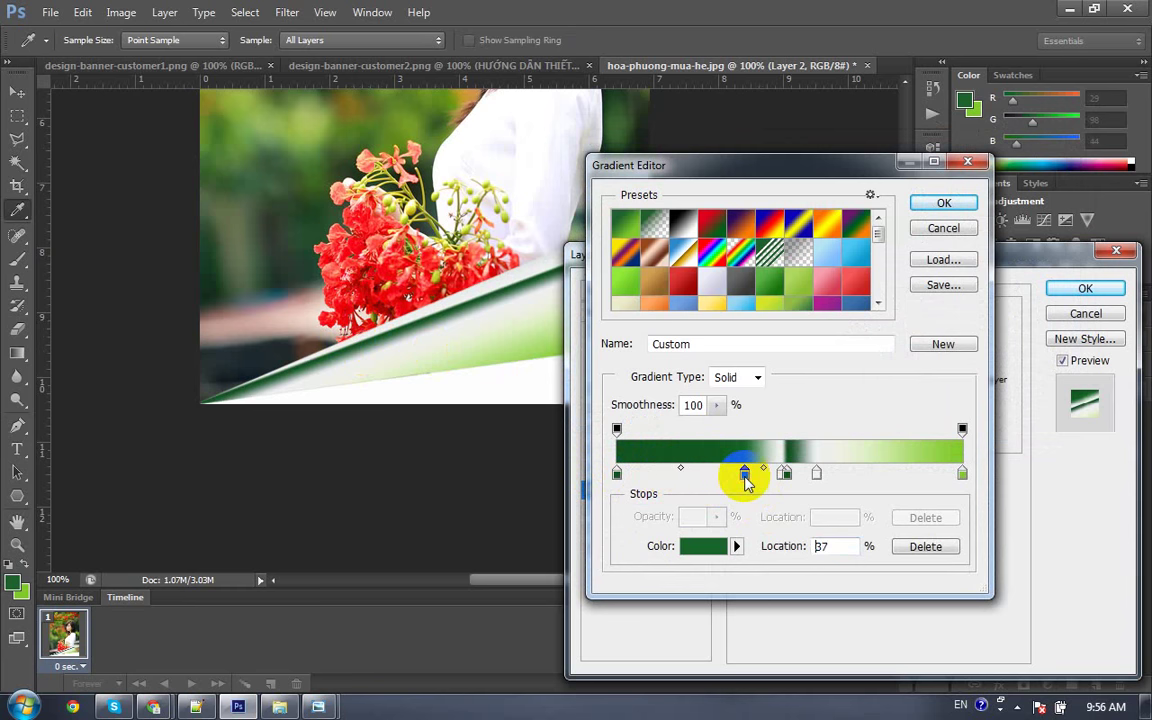
Step: Add a dark green stop at 74% and move the light stop to 55%
{"action": "left_click", "coordinate": [785, 476]}
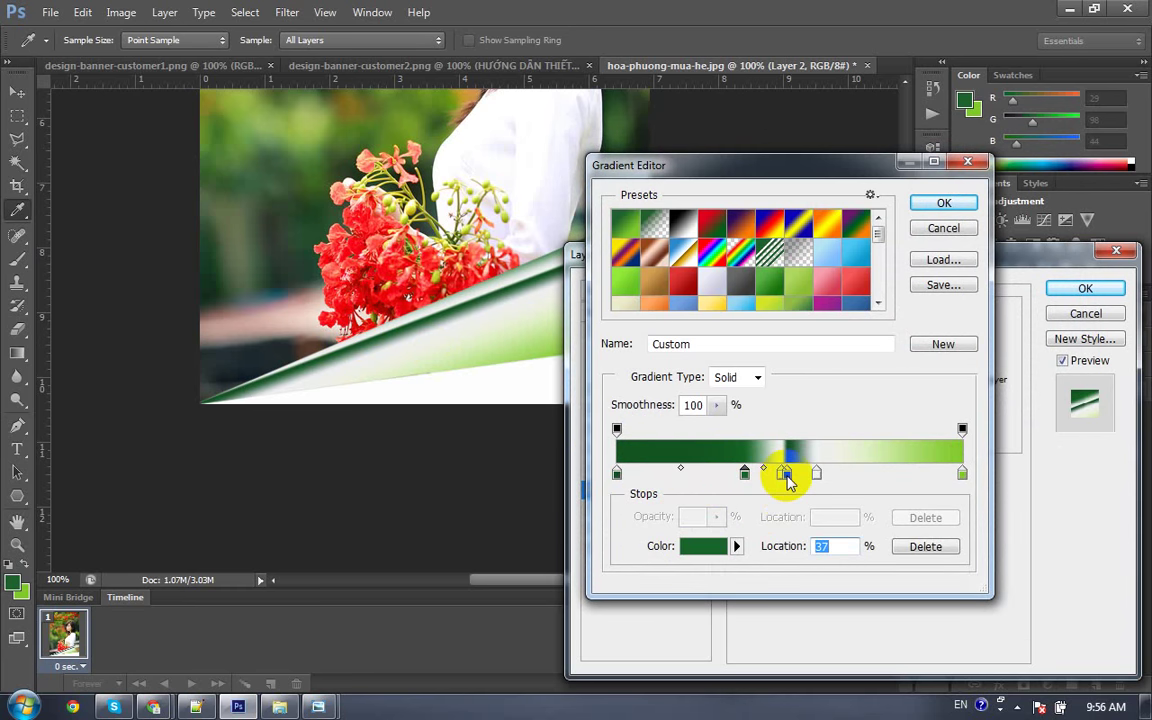
{"action": "left_click", "coordinate": [785, 475]}
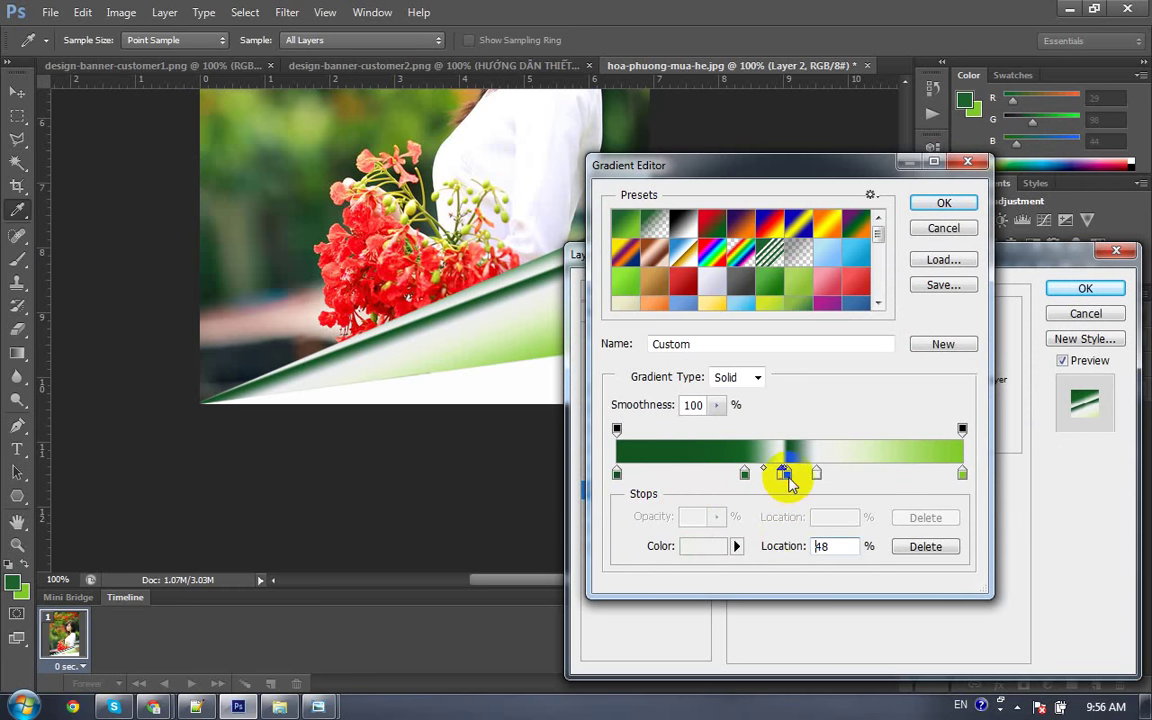
{"action": "left_click", "coordinate": [902, 474]}
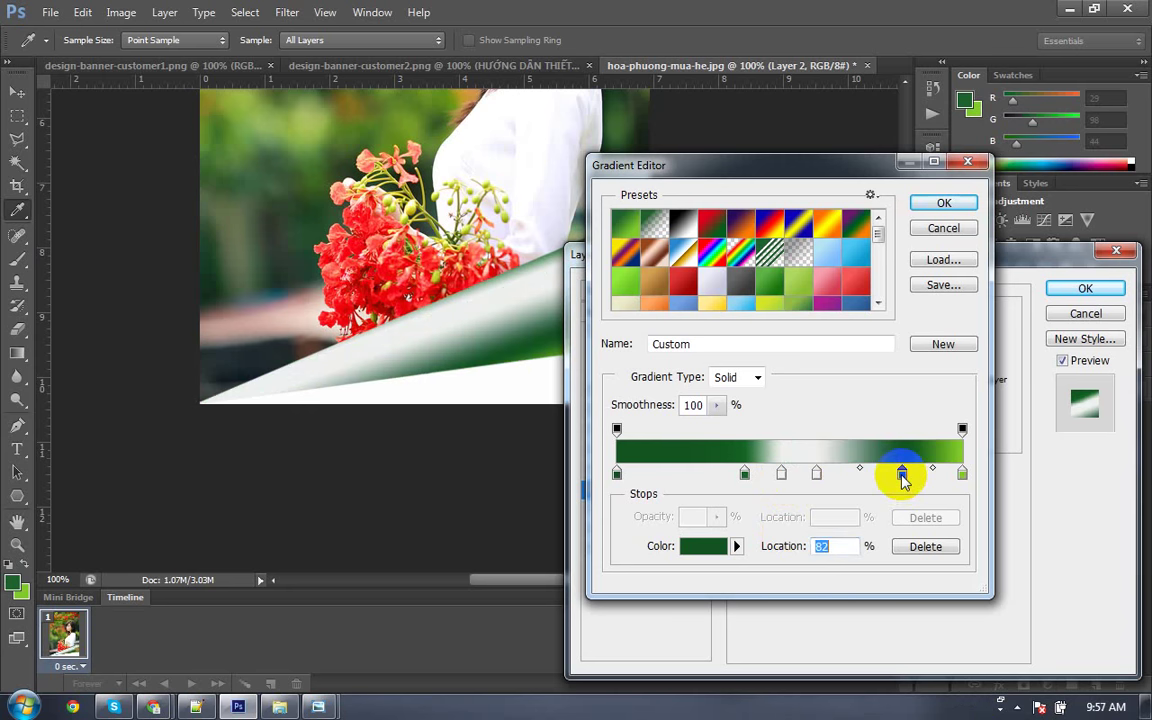
{"action": "left_click_drag", "start_coordinate": [902, 474], "coordinate": [874, 474]}
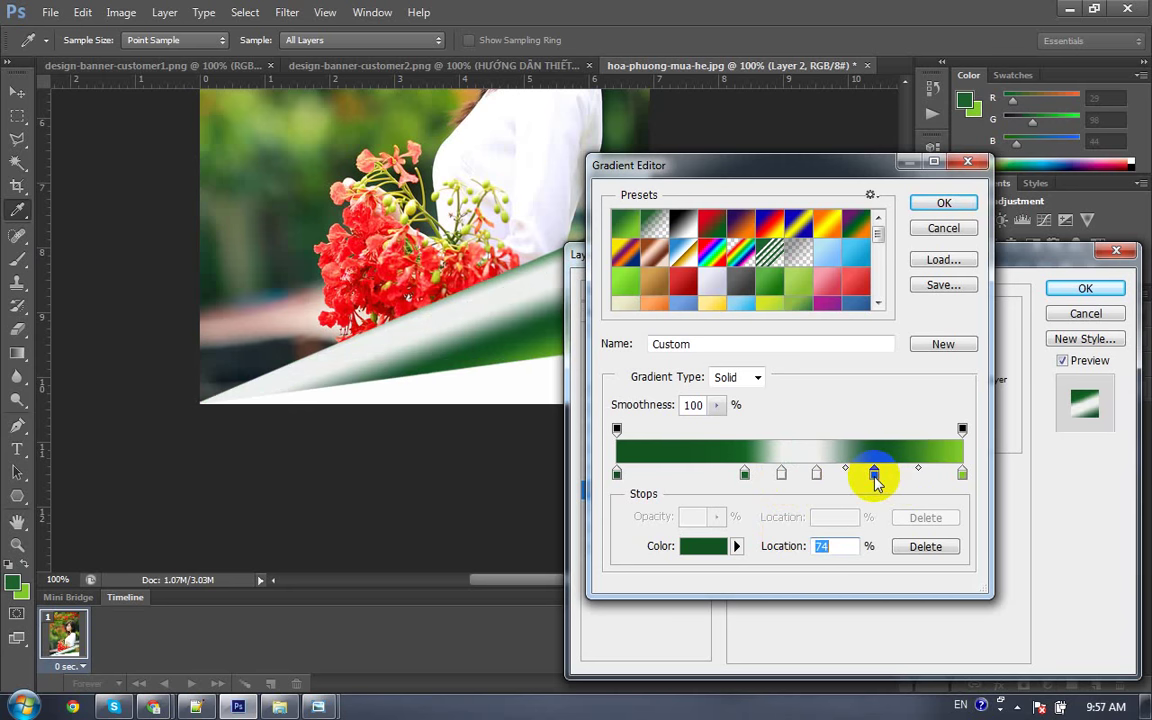
{"action": "left_click_drag", "start_coordinate": [784, 476], "coordinate": [823, 476]}
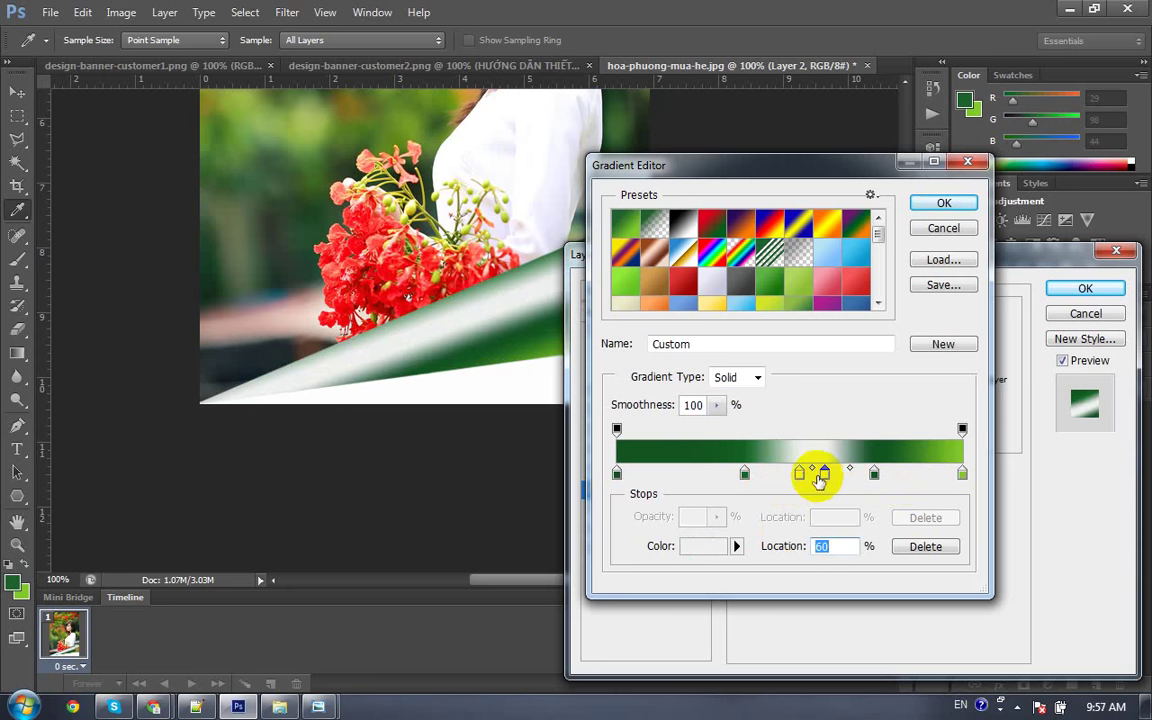
{"action": "left_click_drag", "start_coordinate": [800, 474], "coordinate": [807, 474]}
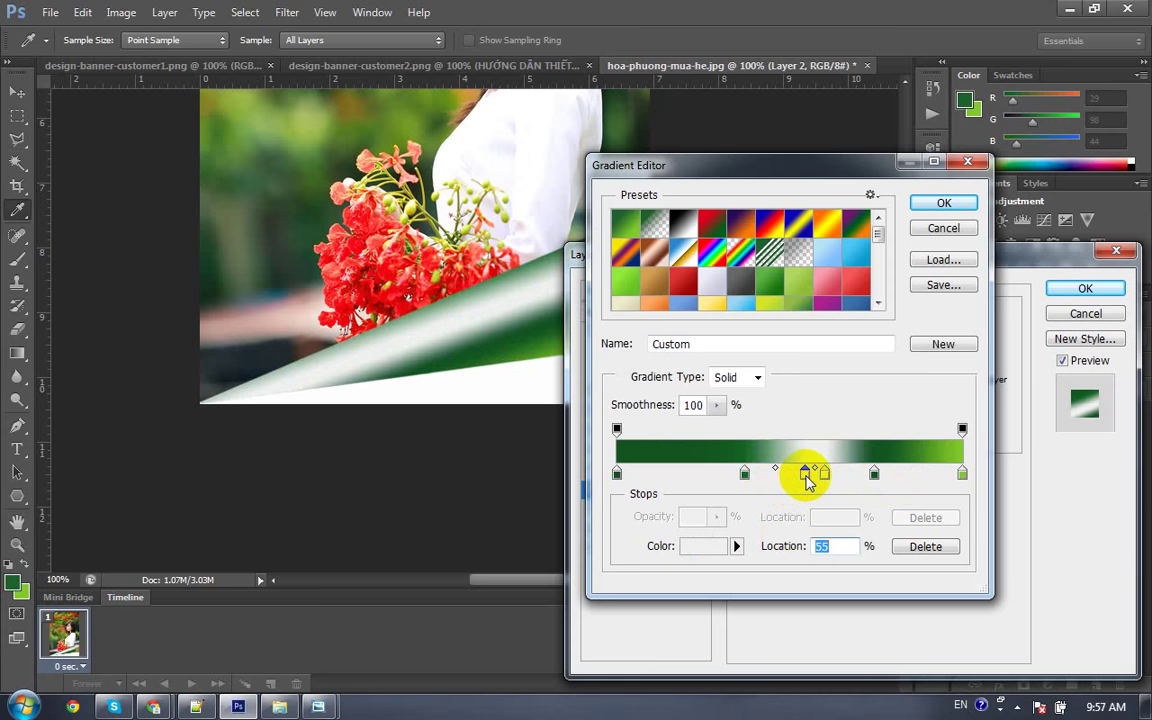
Step: Recolour the 55% light stop a very pale mint green, d0f7d9
{"action": "double_click", "coordinate": [806, 476]}
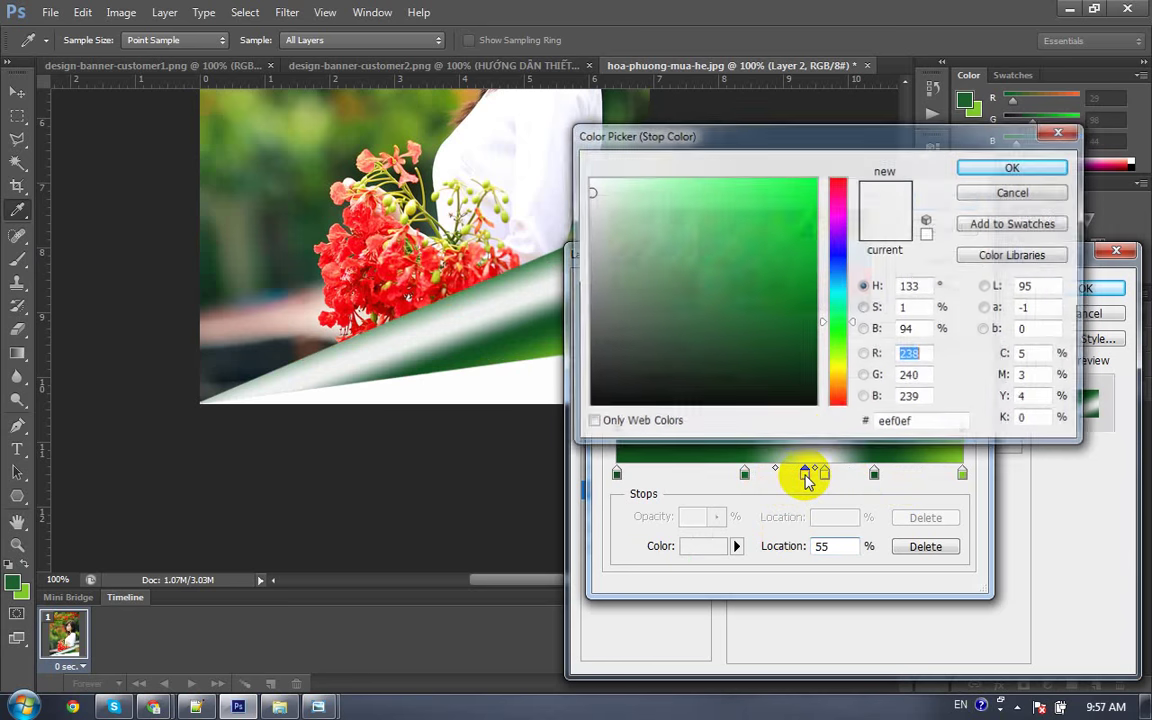
{"action": "left_click", "coordinate": [628, 203]}
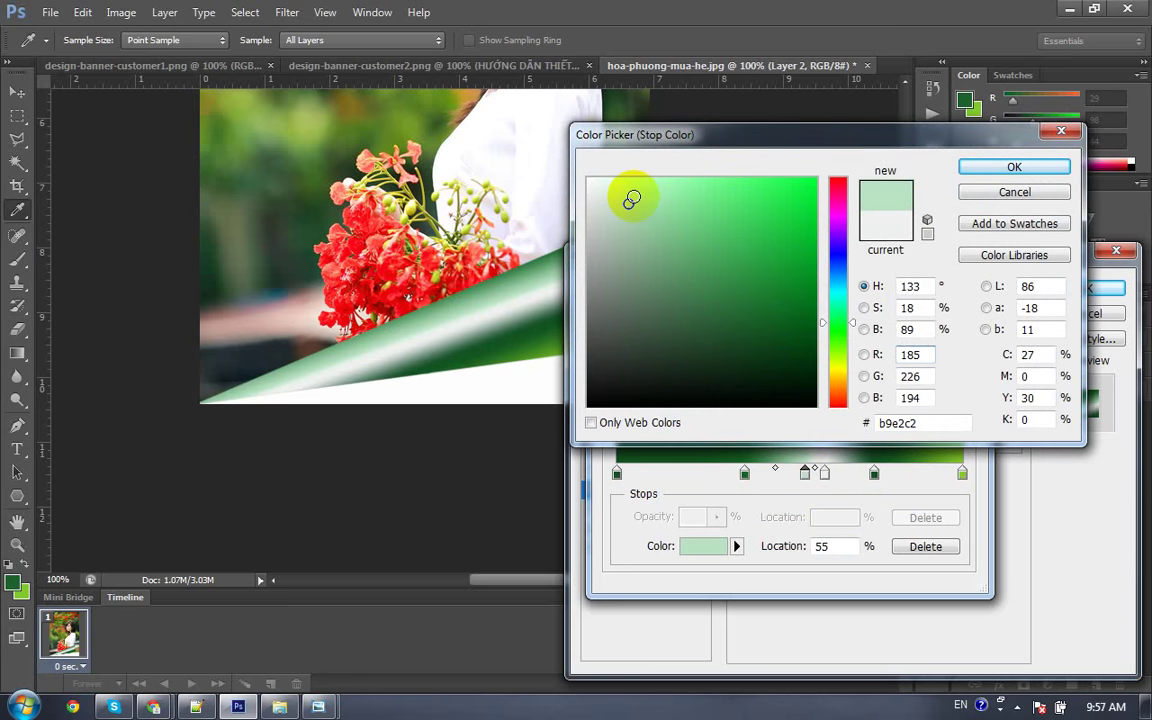
{"action": "left_click_drag", "start_coordinate": [632, 200], "coordinate": [623, 185]}
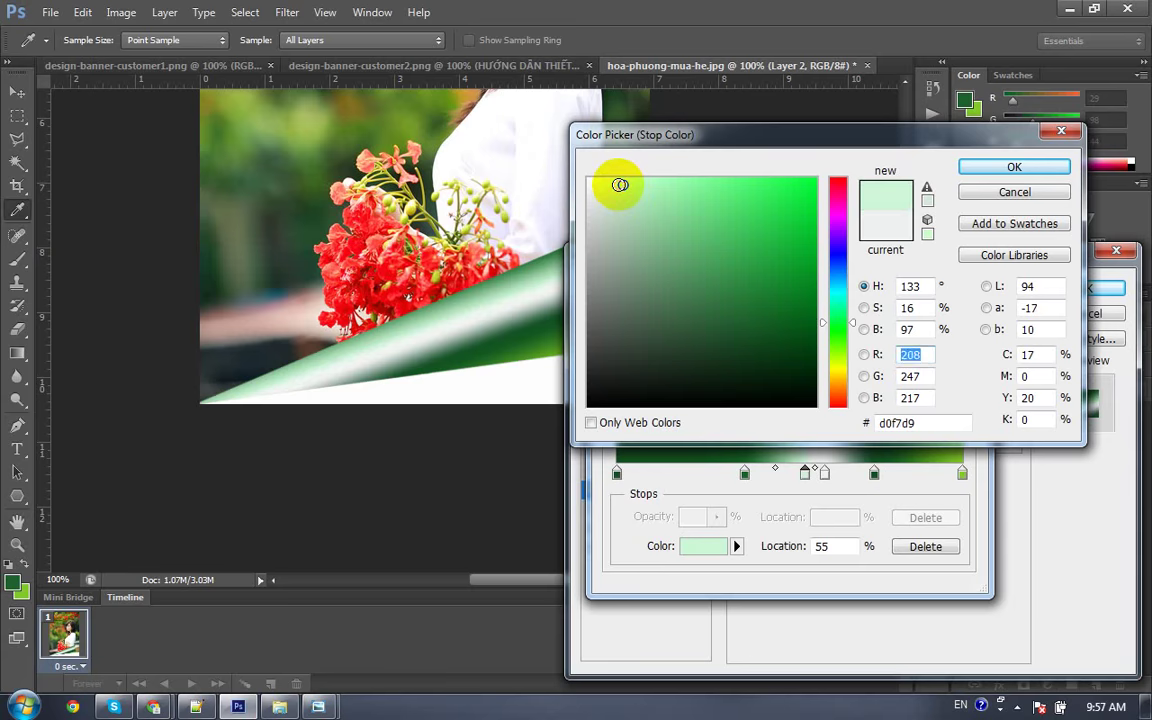
{"action": "left_click", "coordinate": [1014, 167]}
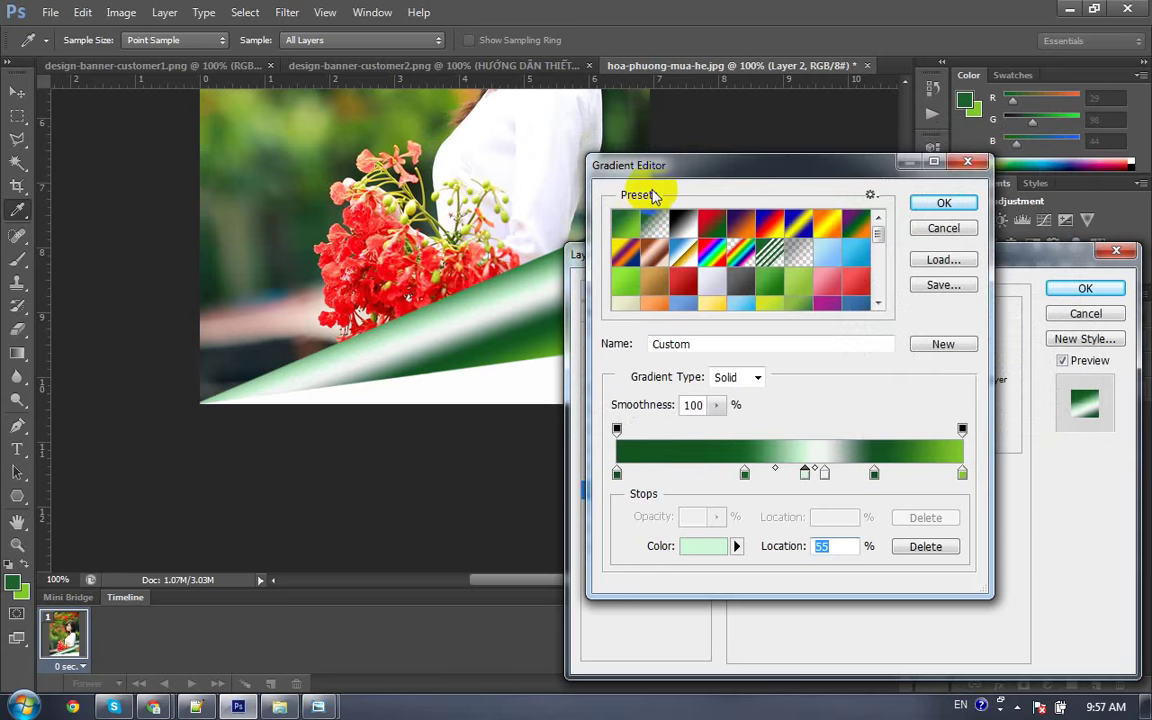
{"action": "left_click_drag", "start_coordinate": [671, 162], "coordinate": [789, 165]}
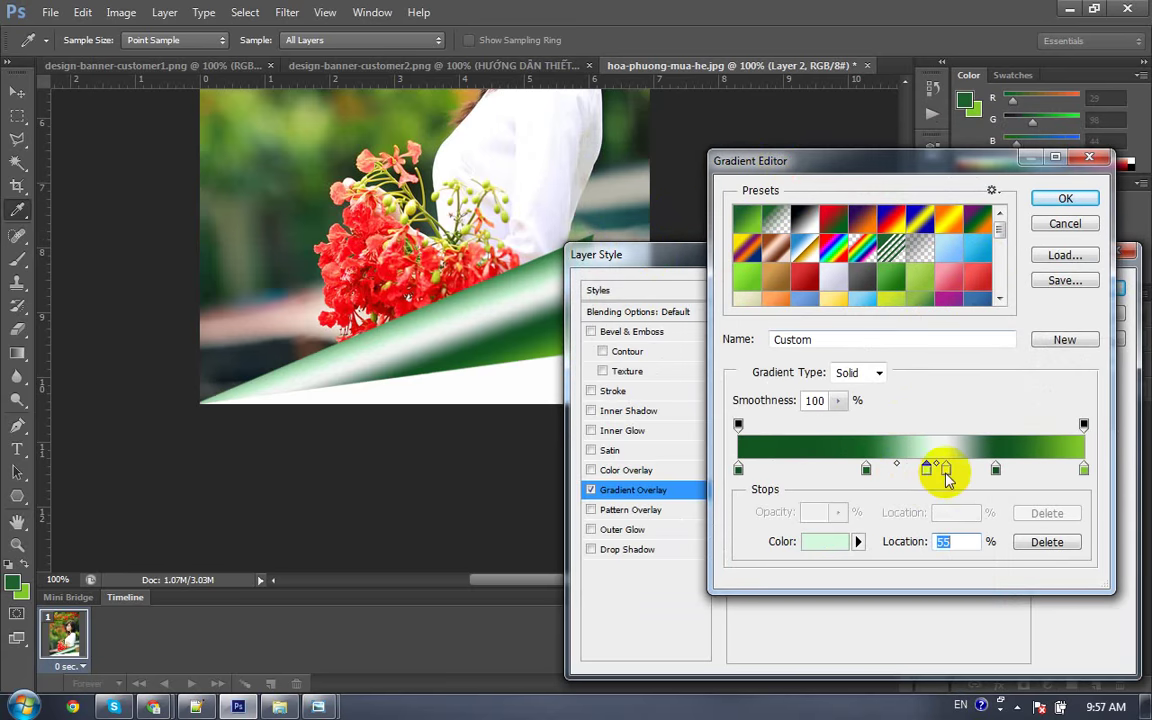
Step: Add a dark green stop at 80% and shift the light green stops to 73% and 70%
{"action": "left_click", "coordinate": [951, 470]}
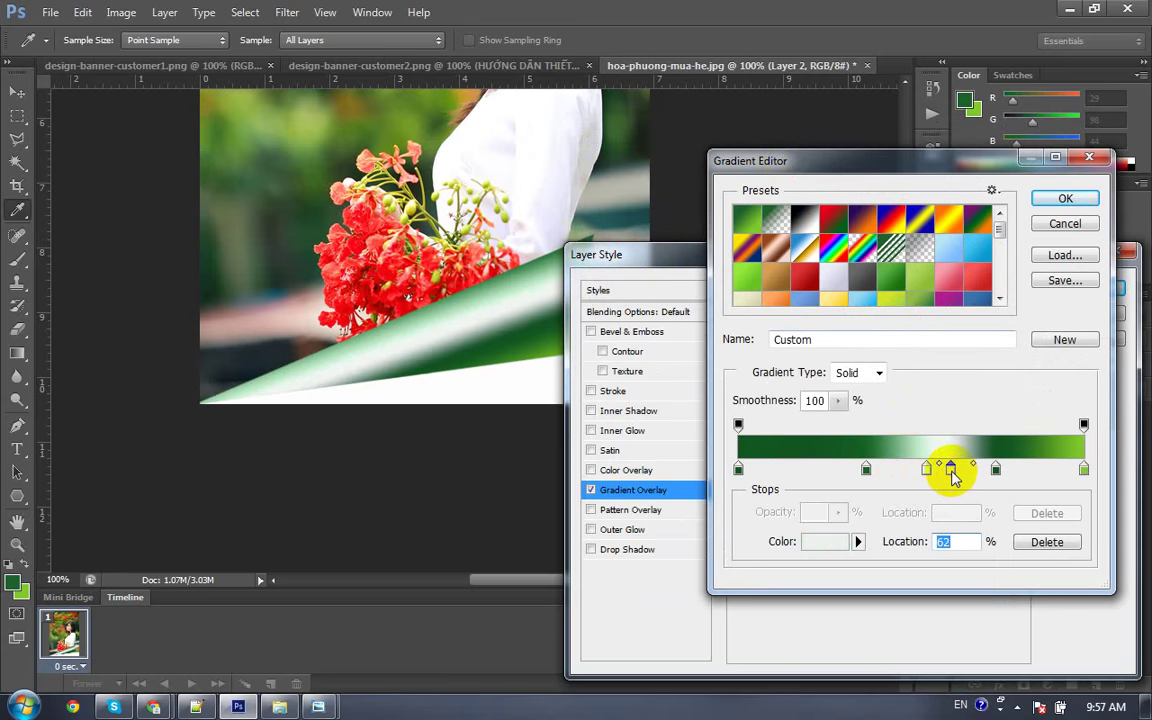
{"action": "left_click", "coordinate": [982, 470]}
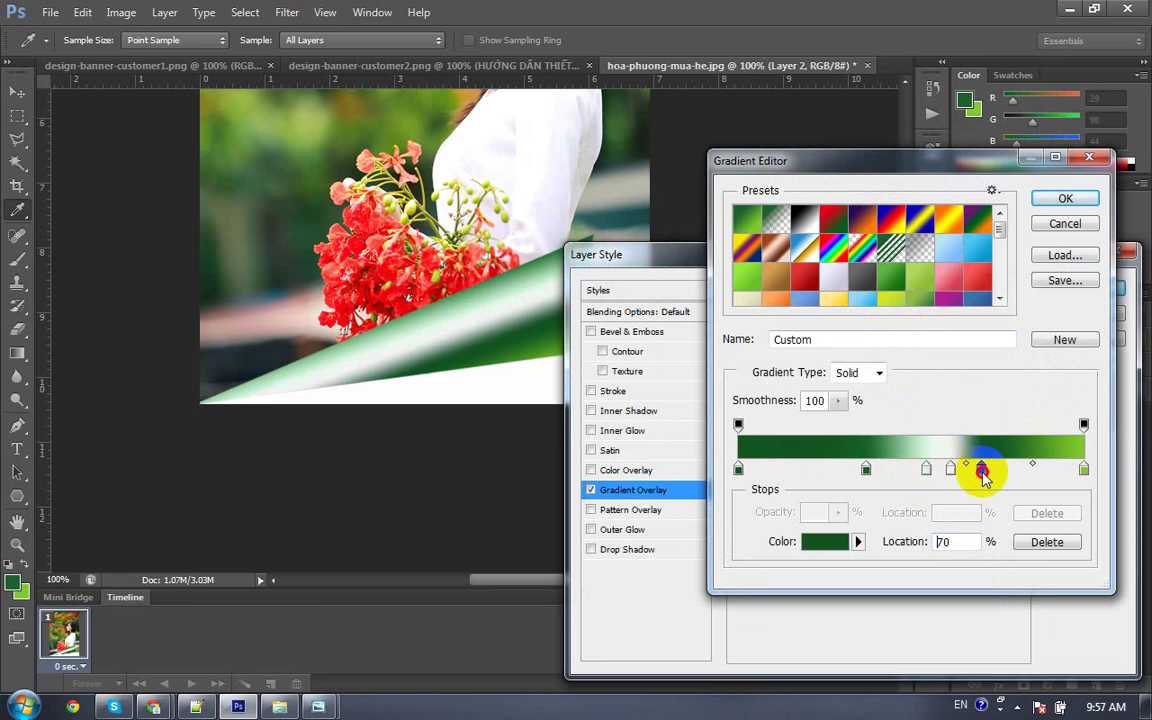
{"action": "left_click_drag", "start_coordinate": [982, 470], "coordinate": [1014, 470]}
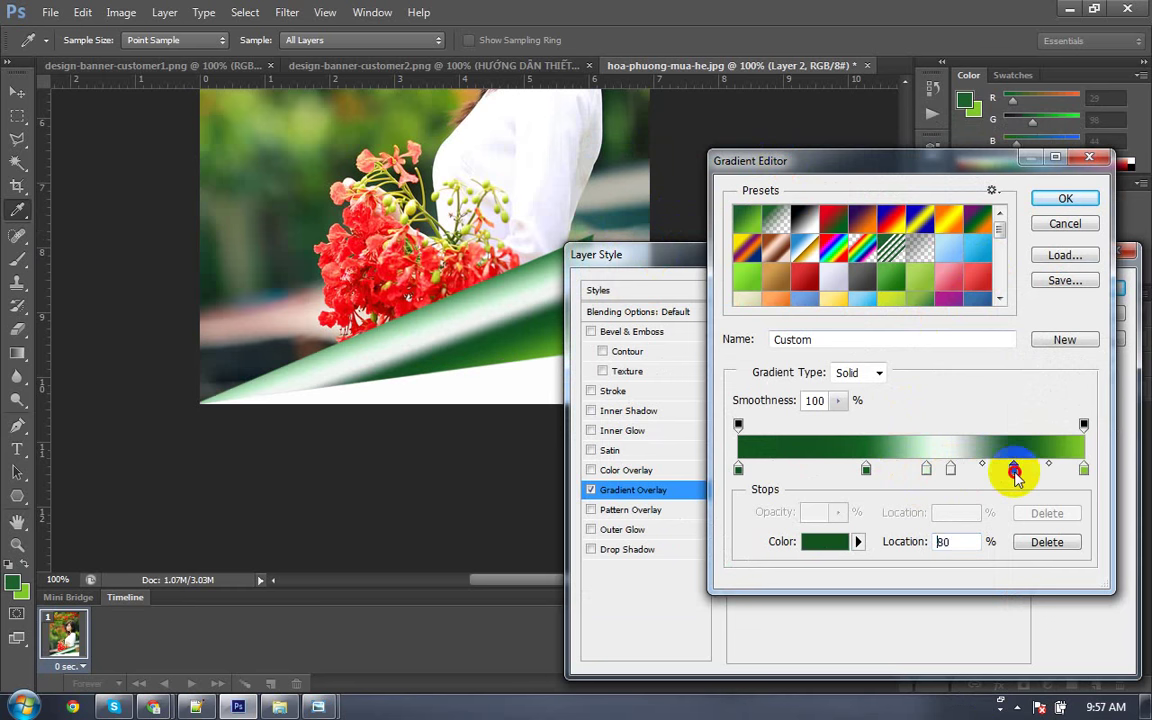
{"action": "mouse_move", "coordinate": [1085, 470]}
{"action": "left_mouse_down"}
{"action": "mouse_move", "coordinate": [995, 468]}
{"action": "mouse_move", "coordinate": [1034, 477]}
{"action": "left_mouse_up"}
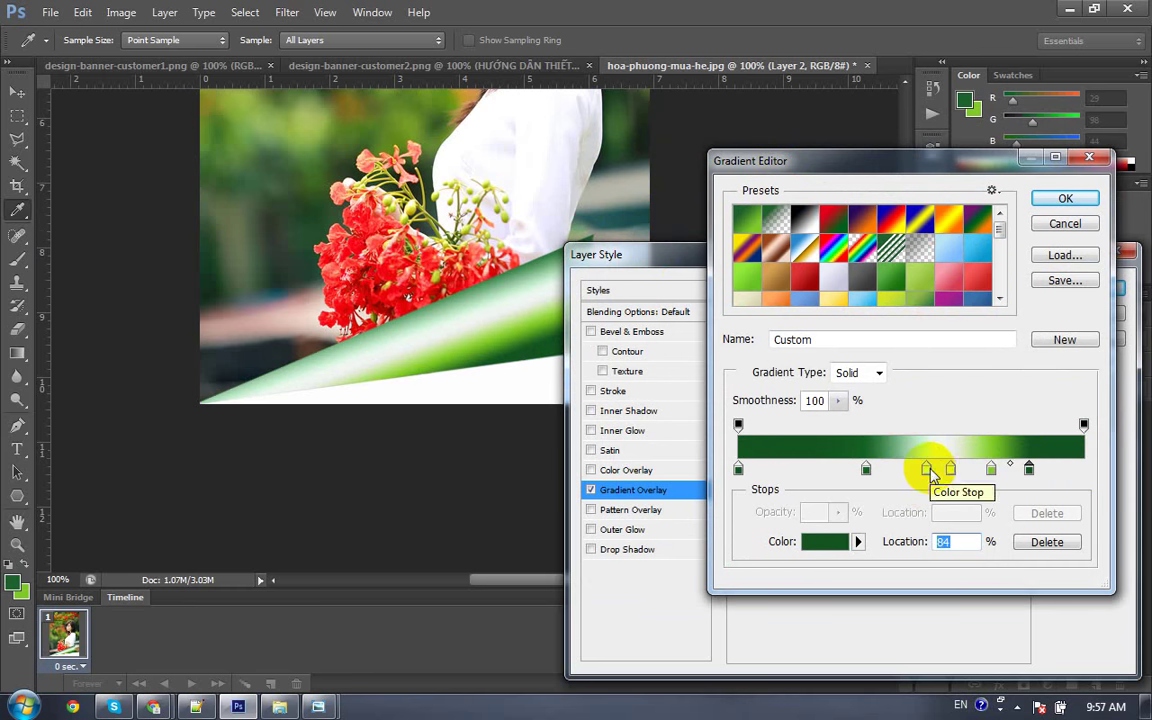
{"action": "left_click", "coordinate": [925, 470]}
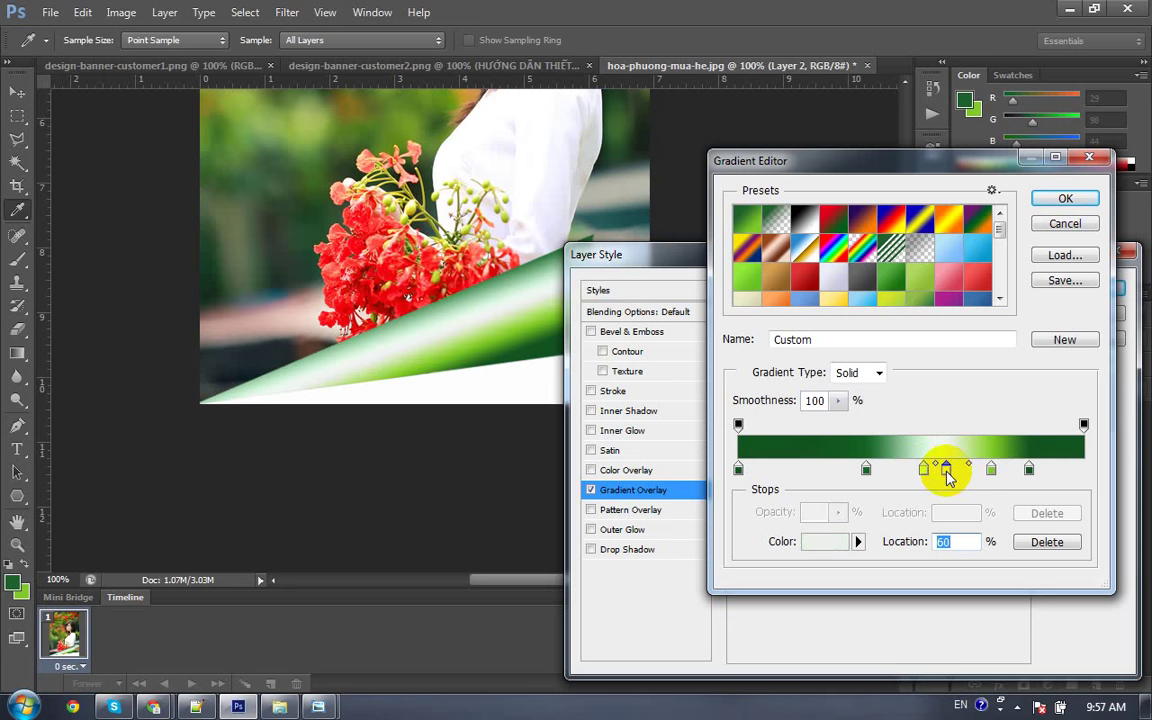
{"action": "left_click_drag", "start_coordinate": [993, 474], "coordinate": [982, 476]}
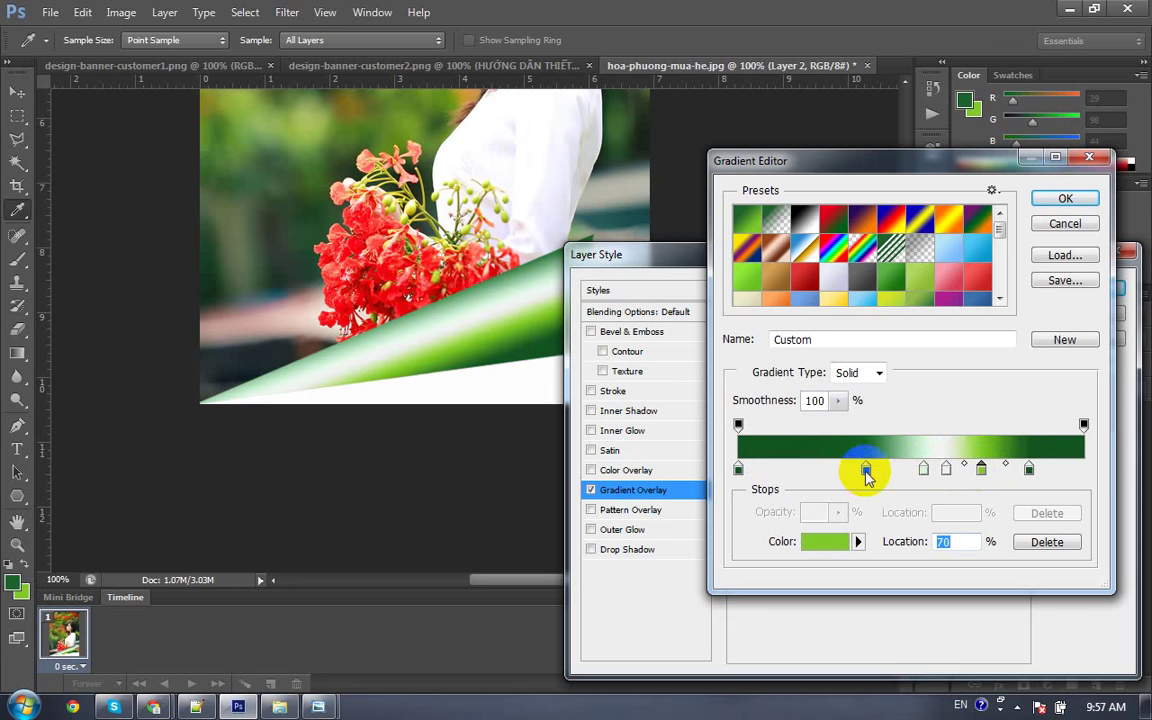
Step: Set the 37% stop to deep green 015313 and apply the gradient overlay
{"action": "left_click", "coordinate": [868, 471]}
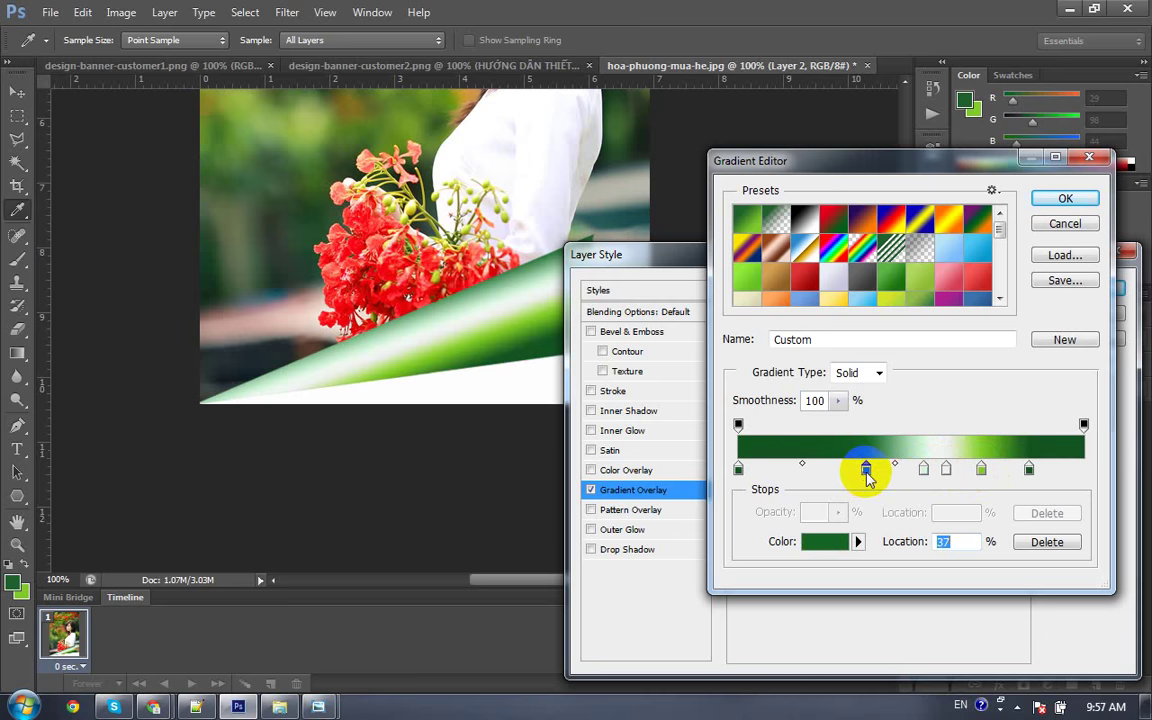
{"action": "double_click", "coordinate": [866, 470]}
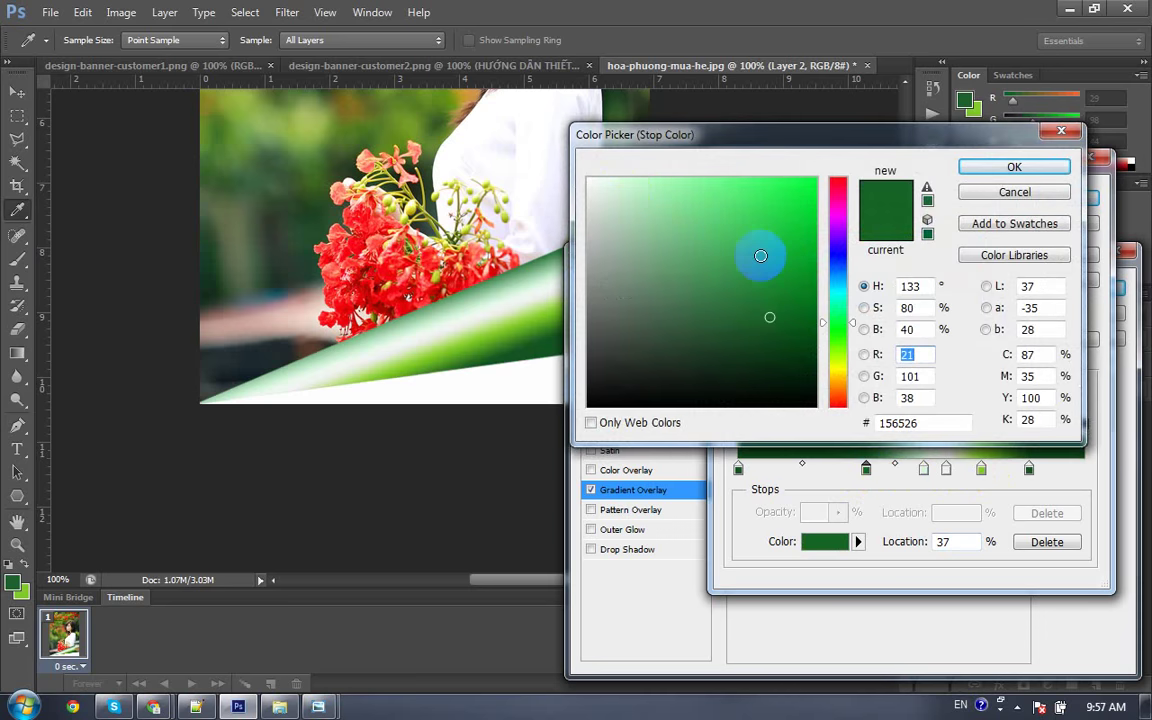
{"action": "left_click", "coordinate": [768, 236]}
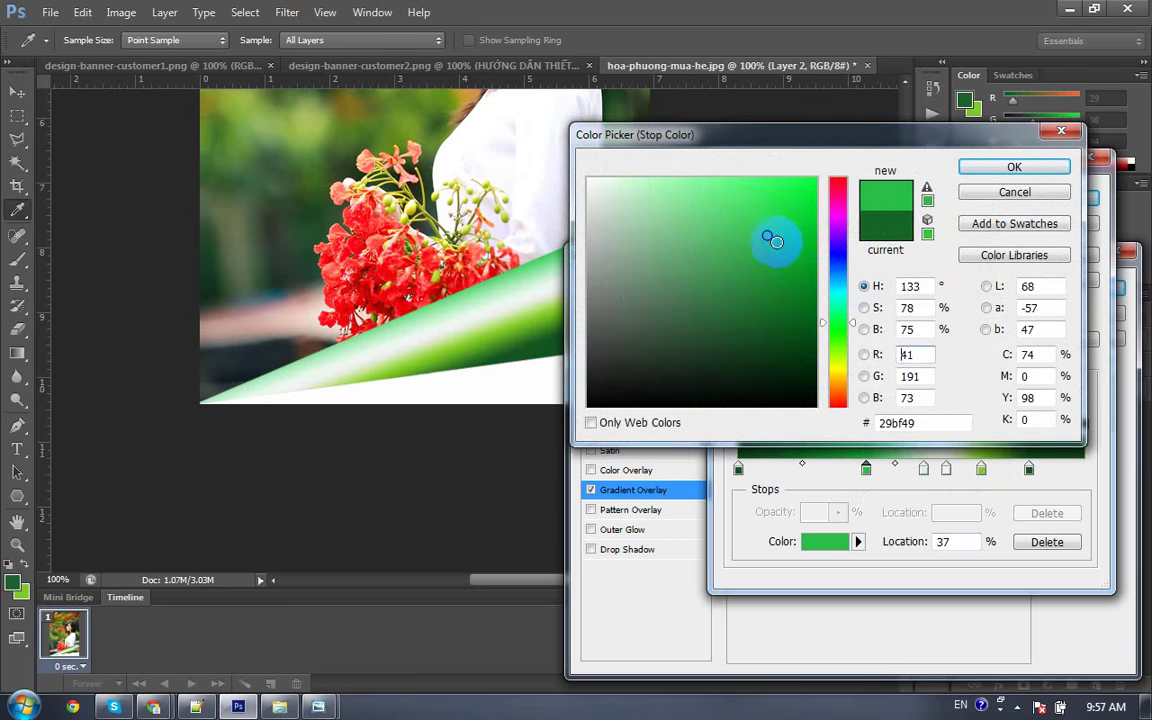
{"action": "left_click_drag", "start_coordinate": [810, 235], "coordinate": [813, 332]}
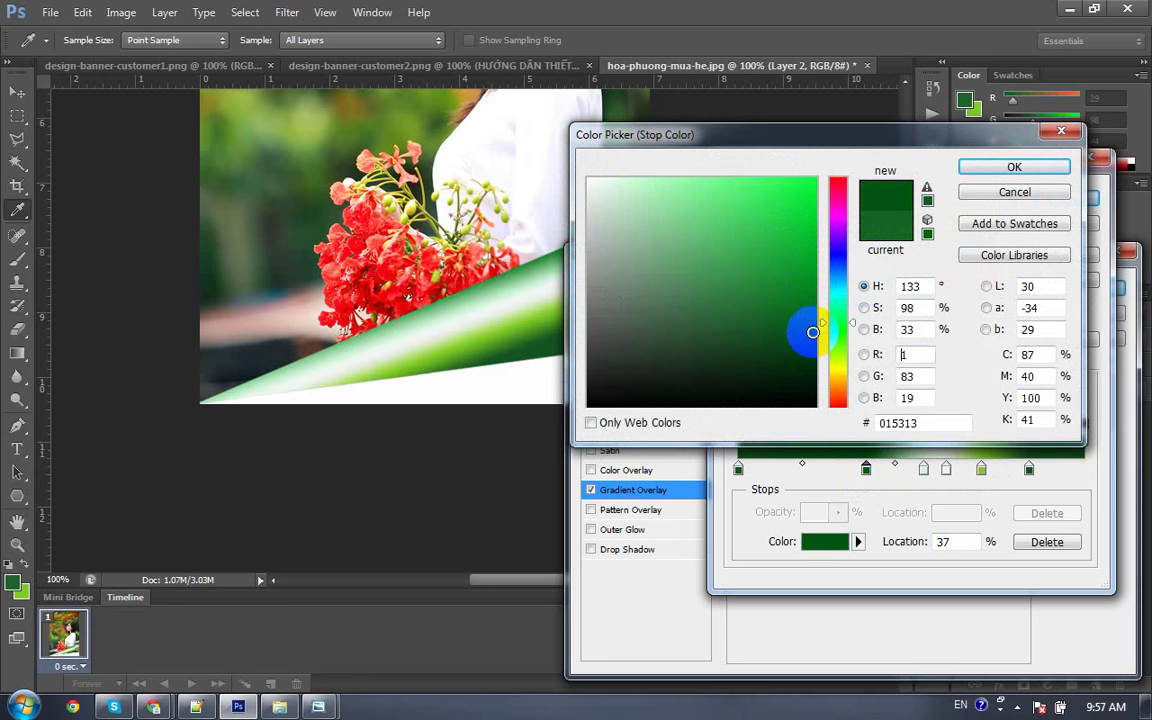
{"action": "left_click", "coordinate": [990, 167]}
{"action": "left_click", "coordinate": [1065, 198]}
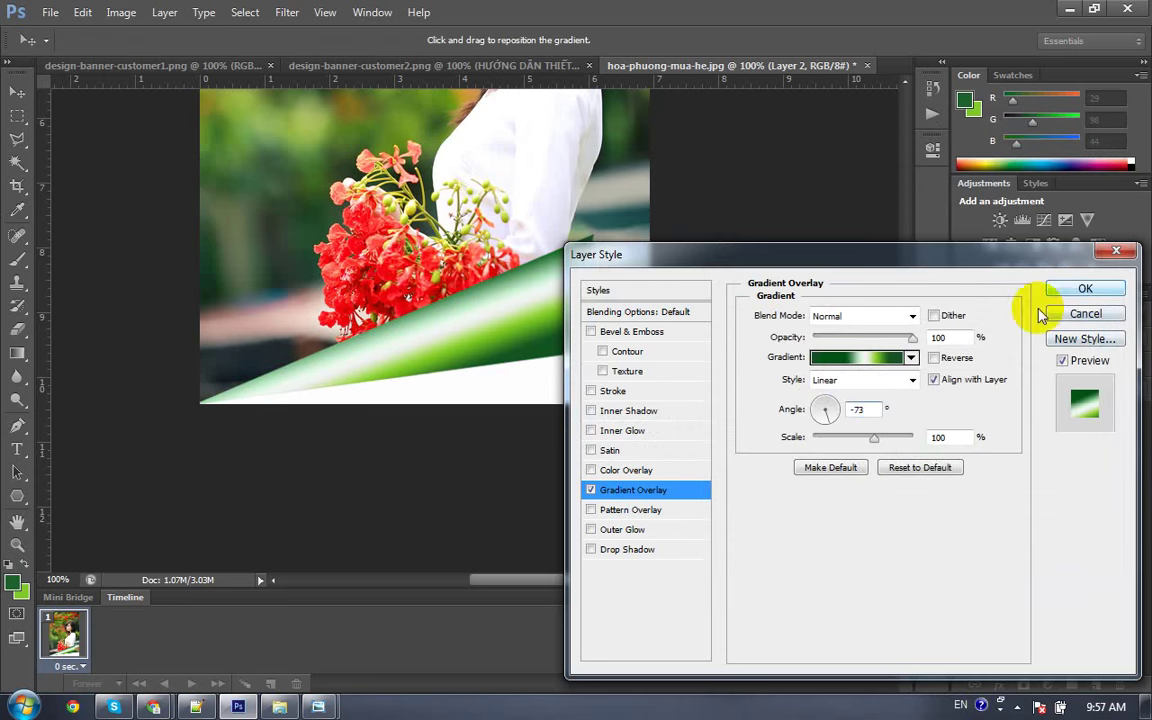
{"action": "left_click", "coordinate": [1088, 287]}
Step: Hide the white Layer 1 and zoom out to 50% to view the whole portrait
{"action": "key", "text": "ctrl+minus"}
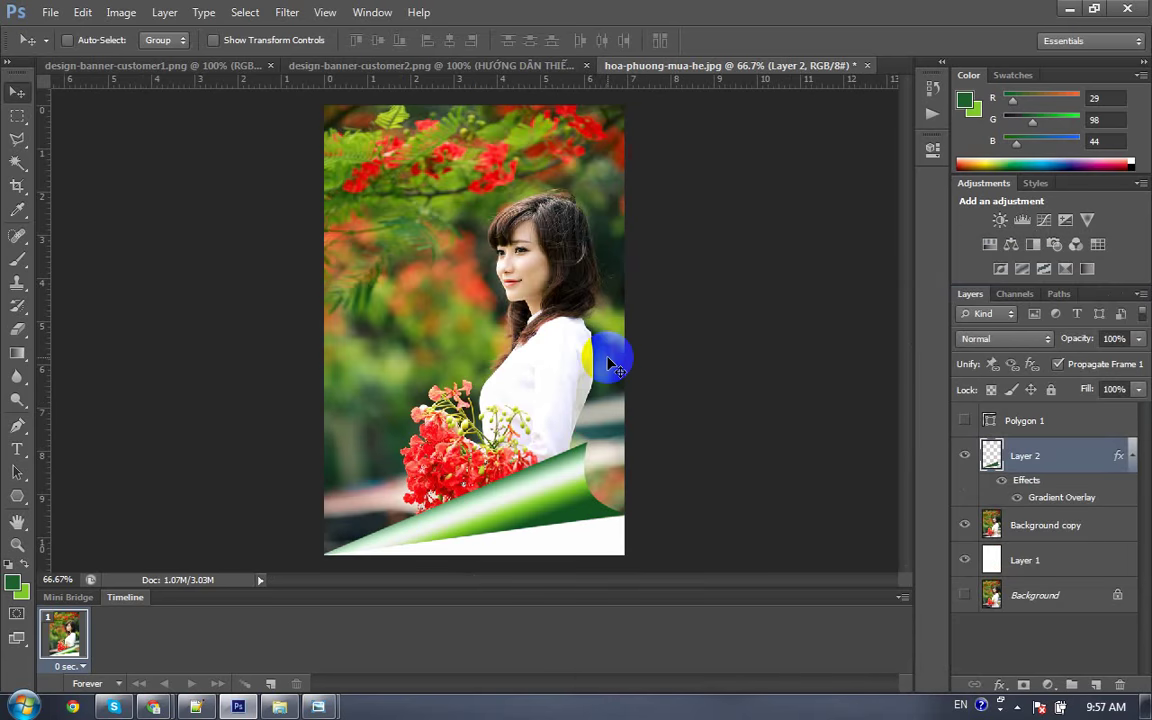
{"action": "key", "text": "ctrl+plus"}
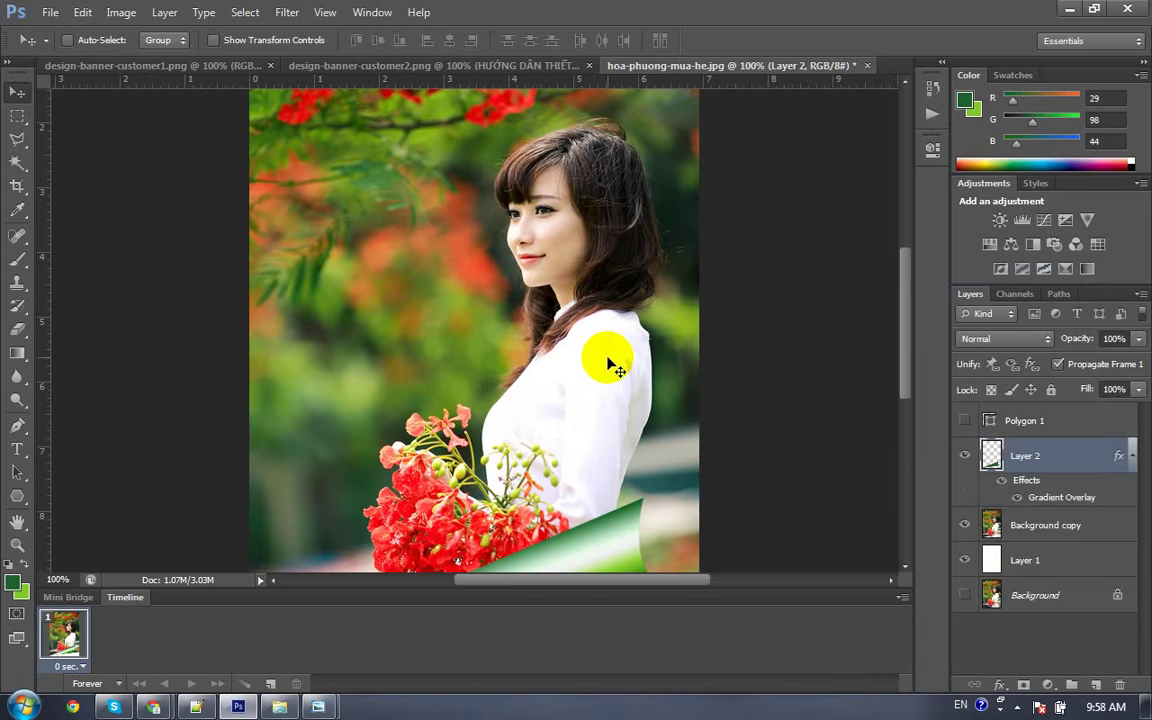
{"action": "key", "text": "ctrl+minus"}
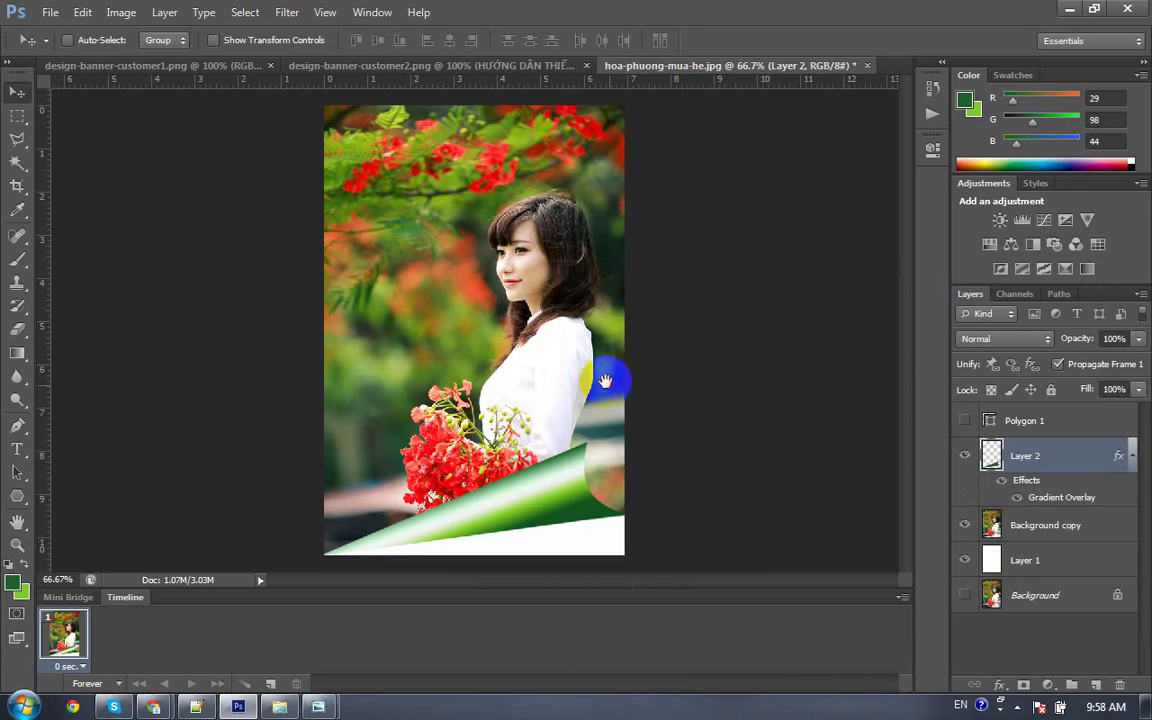
{"action": "left_click", "coordinate": [965, 560]}
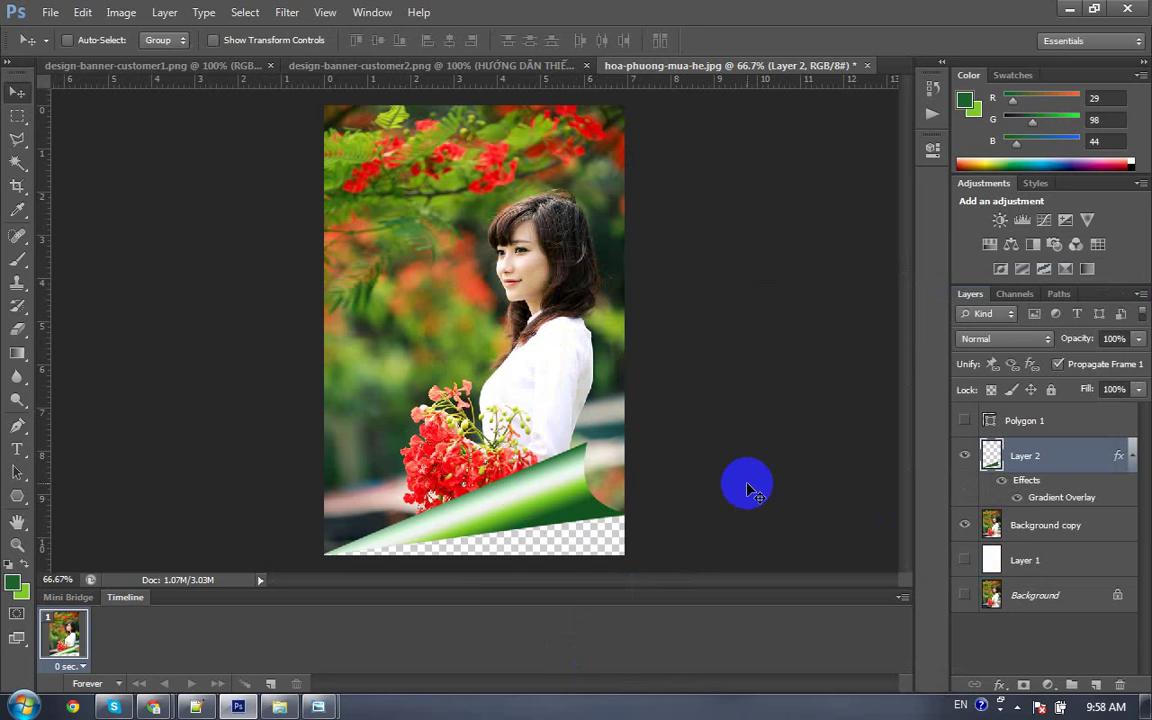
{"action": "key", "text": "ctrl+minus"}
{"action": "key", "text": "ctrl+plus"}
{"action": "key", "text": "ctrl+minus"}
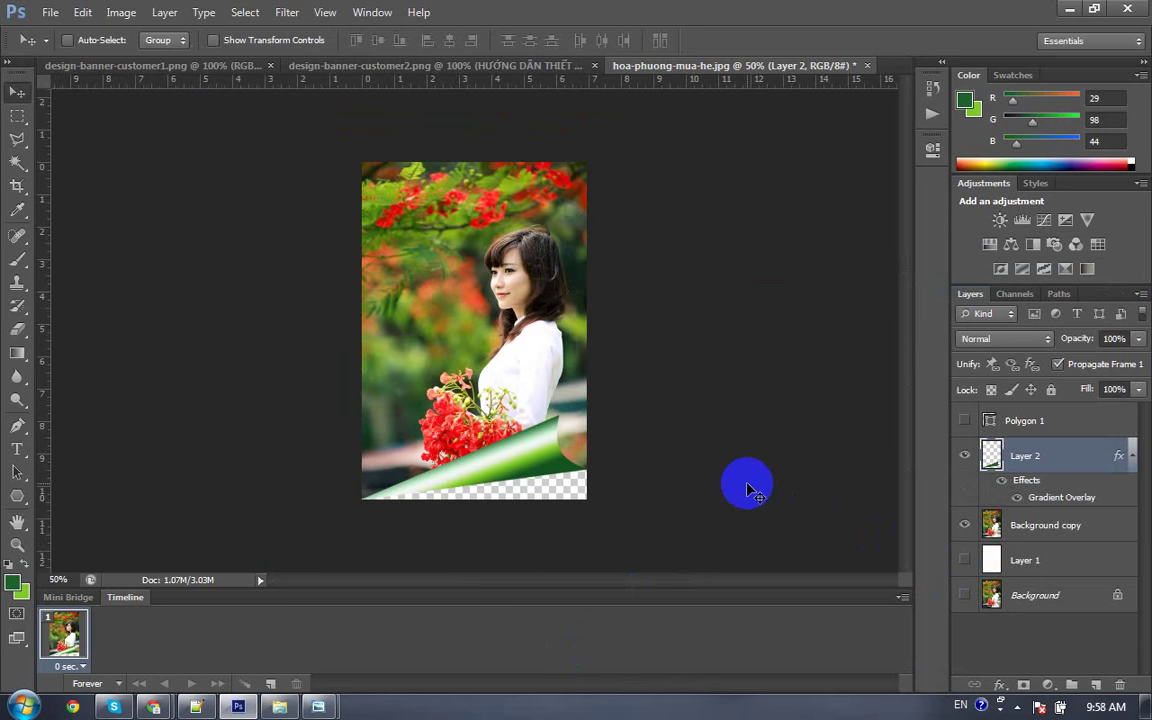
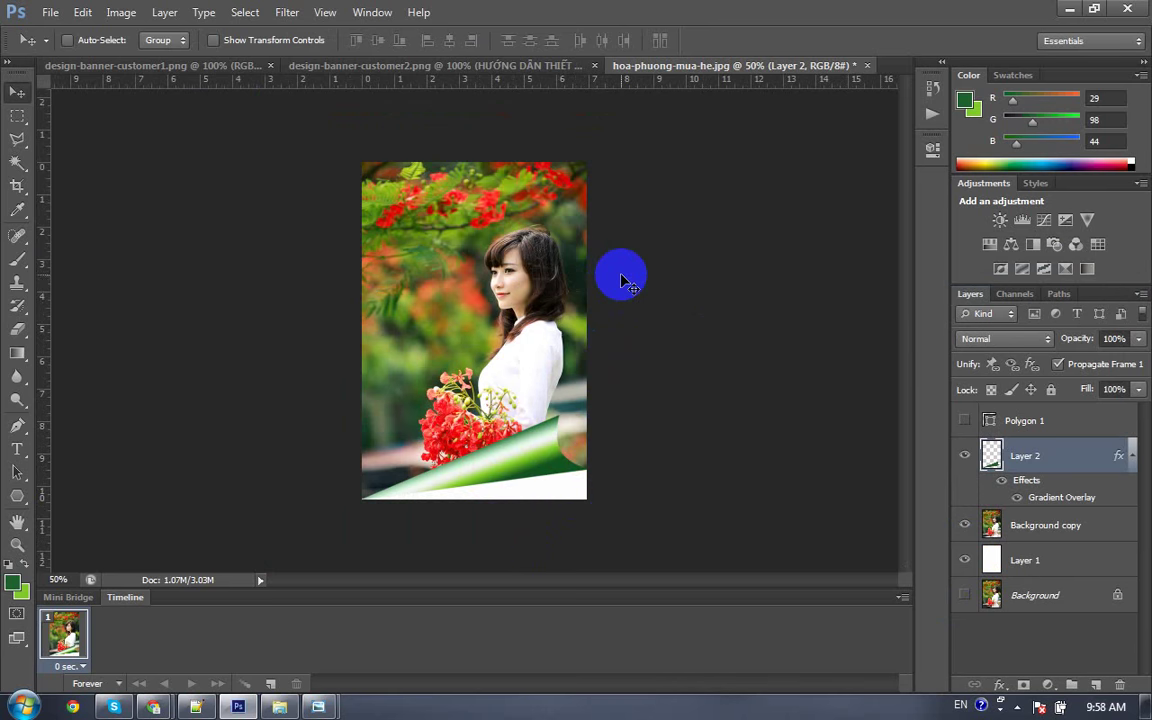
Step: Add a 'Text' layer group above Polygon 1 containing a new empty Layer 3
{"action": "key", "text": "ctrl+plus"}
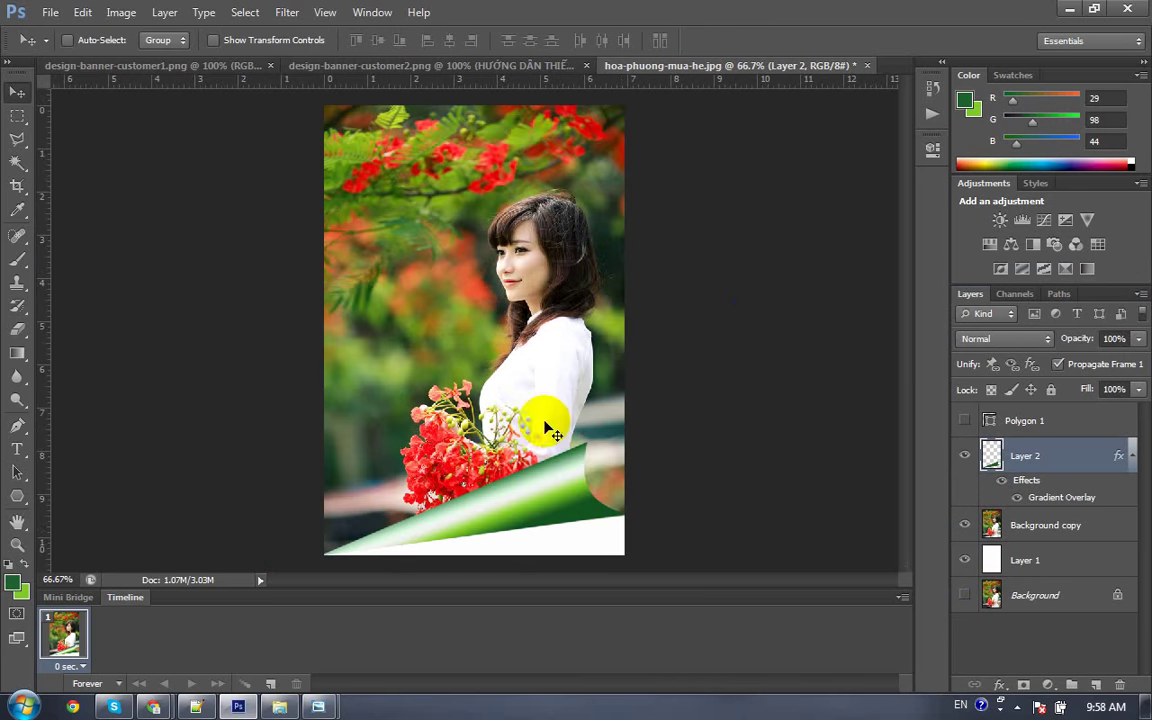
{"action": "left_click", "coordinate": [1022, 421]}
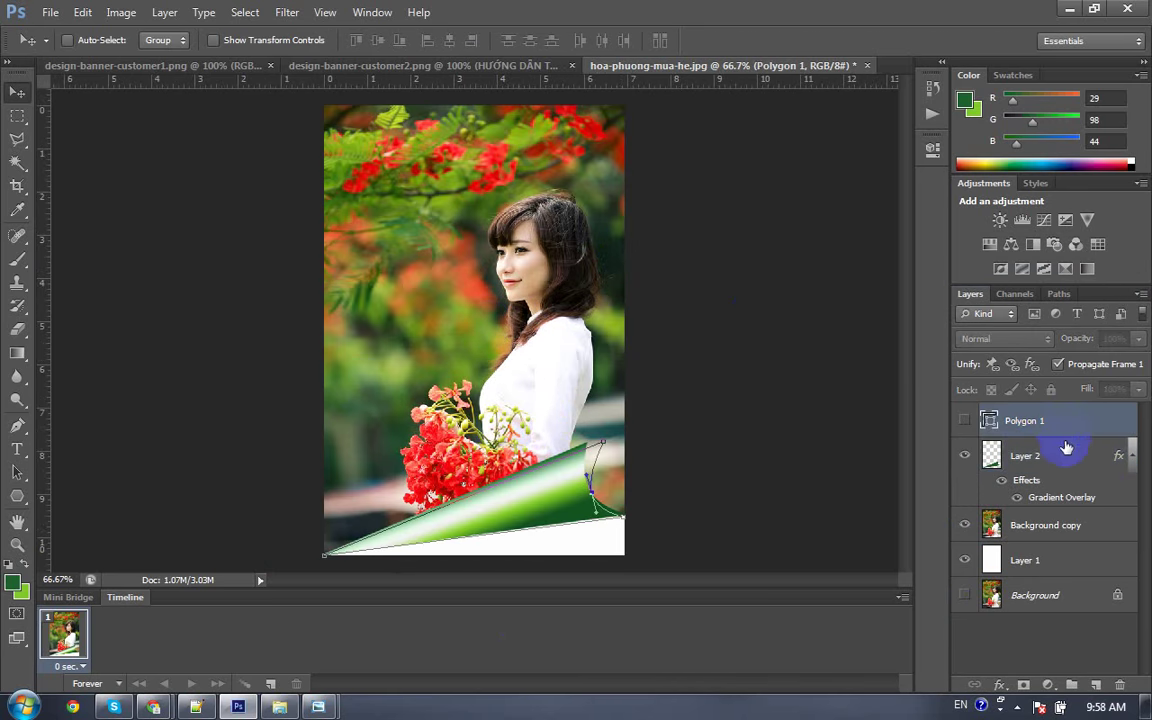
{"action": "left_click", "coordinate": [1073, 686]}
{"action": "type", "text": "Text"}
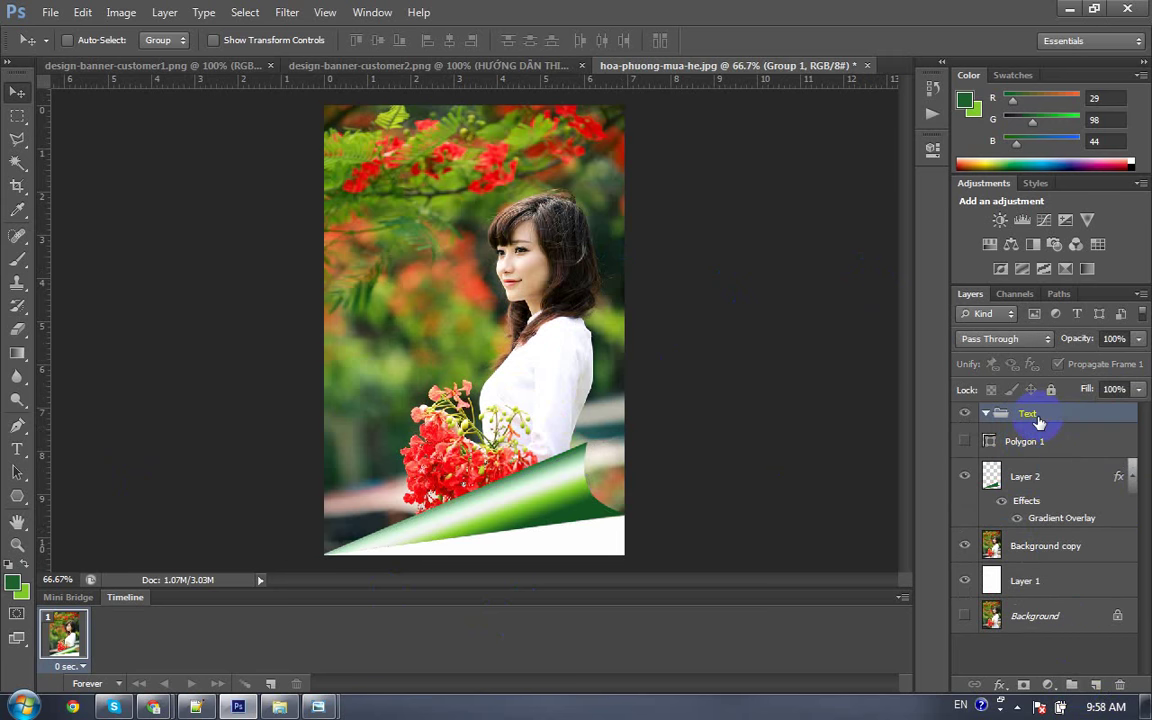
{"action": "left_click", "coordinate": [1095, 686]}
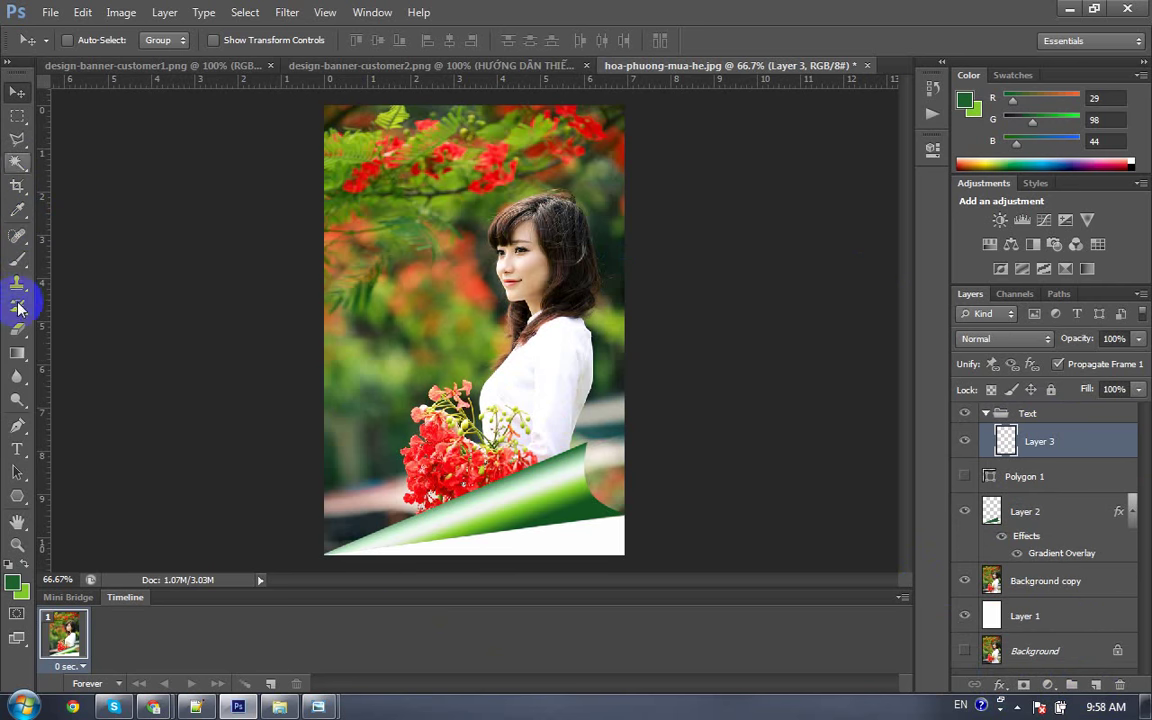
Step: Start a horizontal text box near the top of the photo
{"action": "left_click_drag", "start_coordinate": [16, 452], "coordinate": [70, 455]}
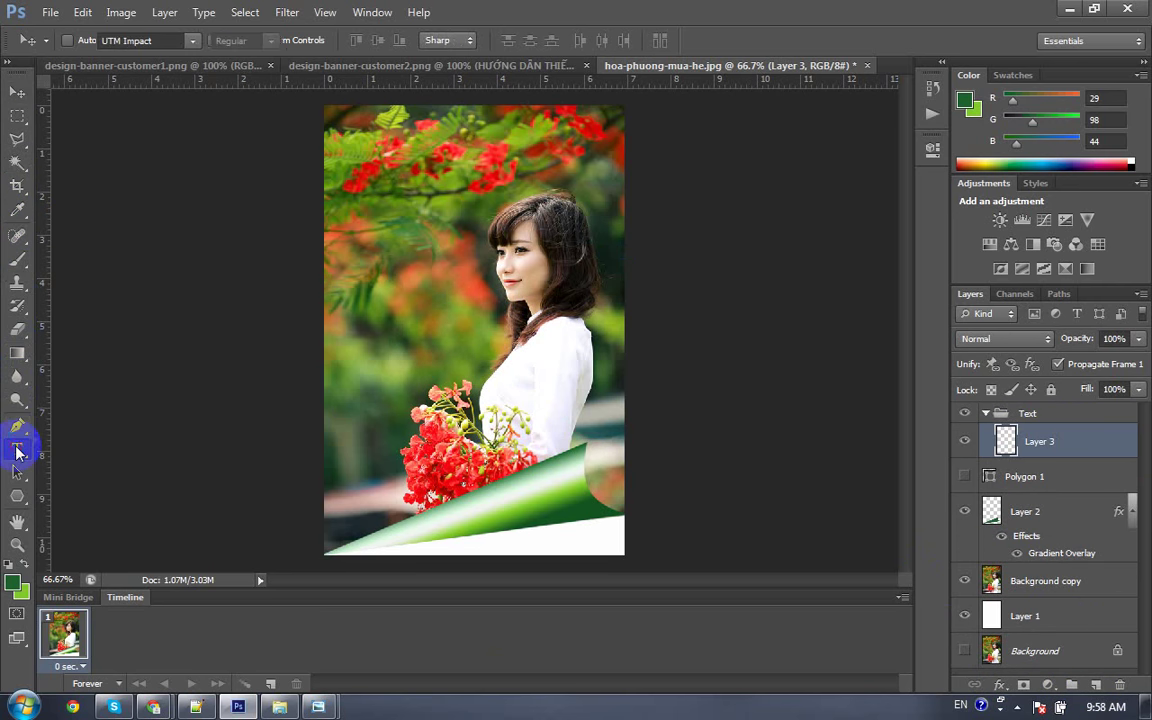
{"action": "left_click", "coordinate": [95, 447]}
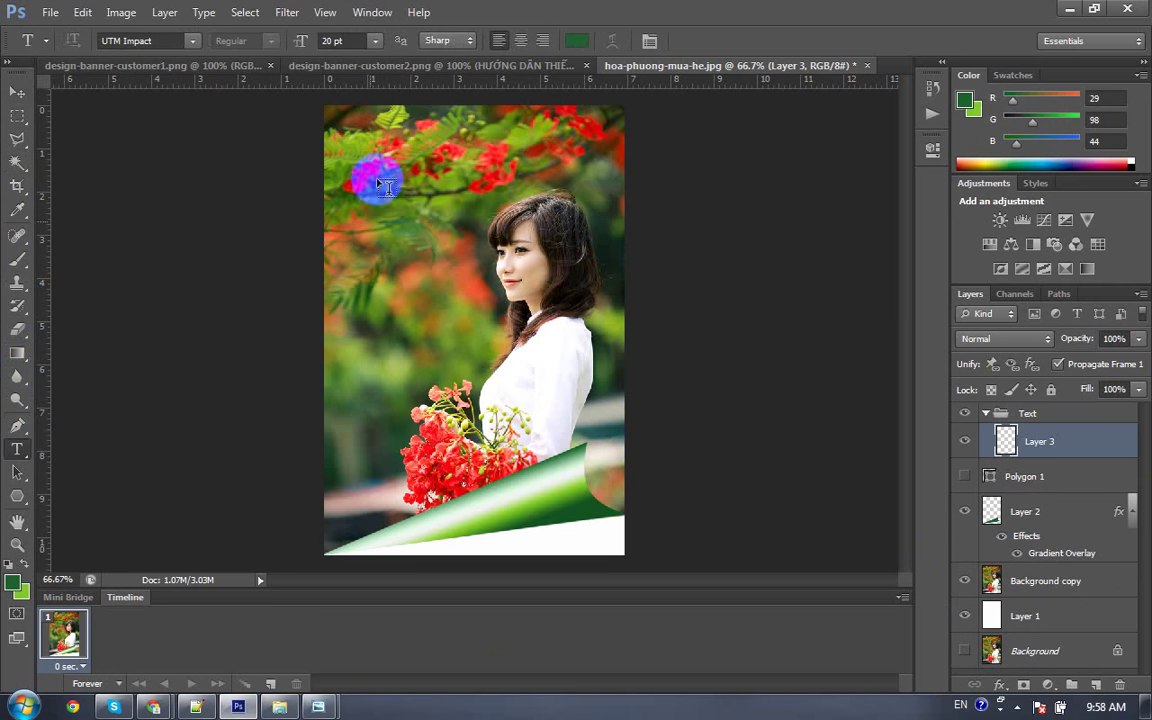
{"action": "left_click", "coordinate": [375, 168]}
{"action": "type", "text": "Kỷ niệm"}
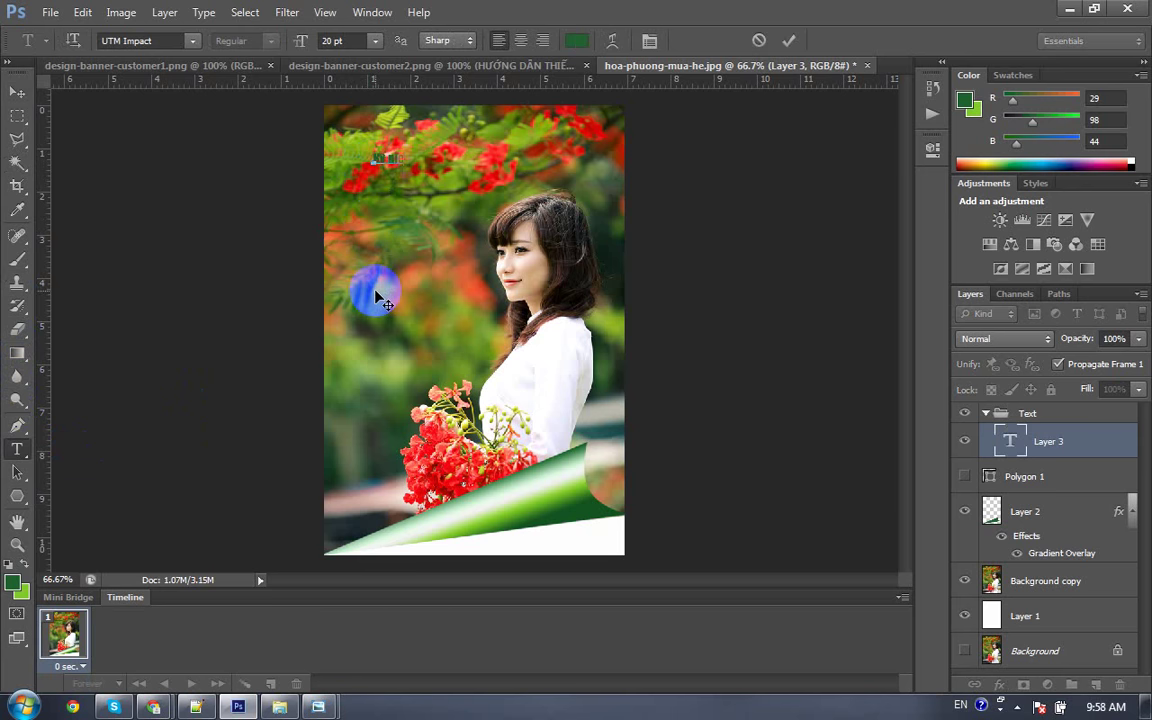
Step: Set the Kỷ niệm text to UTM Ong Do Gia, 30 pt, in red (f03a30)
{"action": "left_click", "coordinate": [192, 41]}
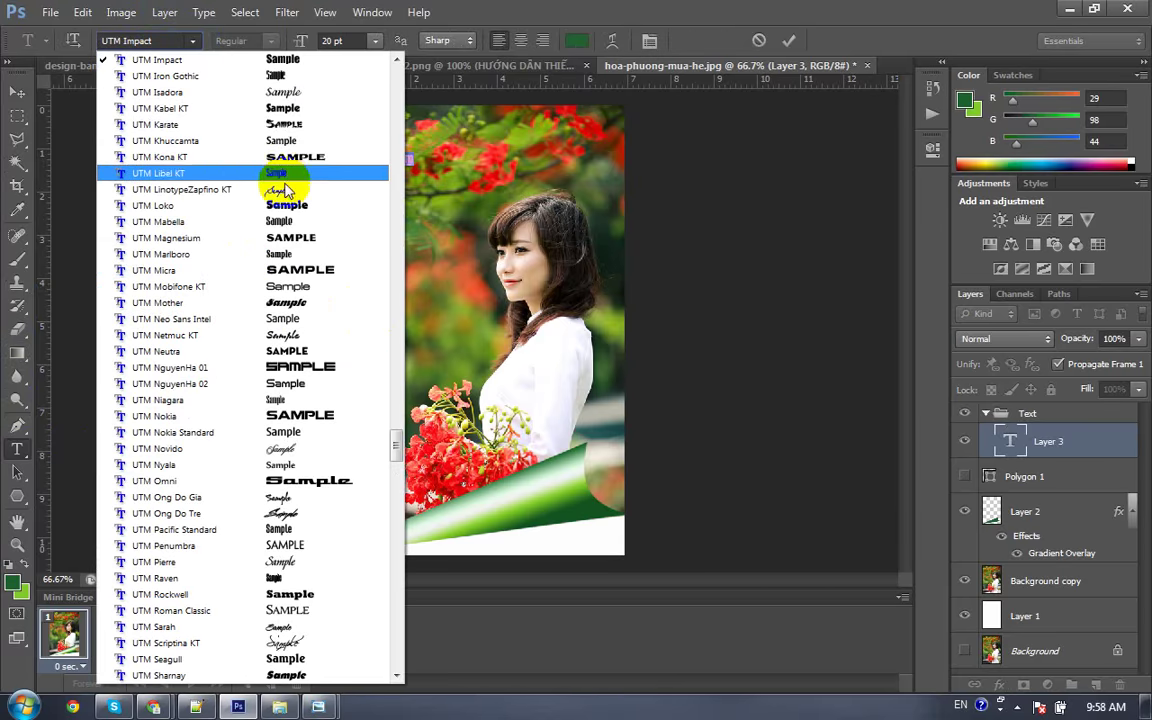
{"action": "left_click", "coordinate": [278, 497]}
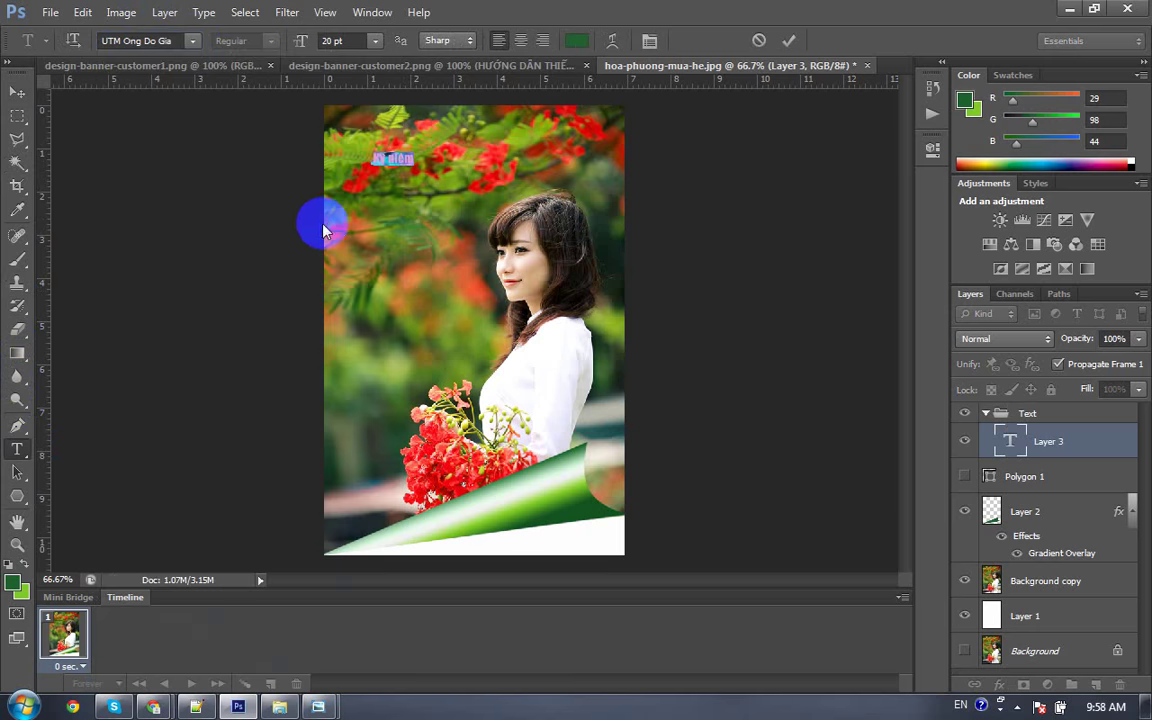
{"action": "left_click", "coordinate": [378, 42]}
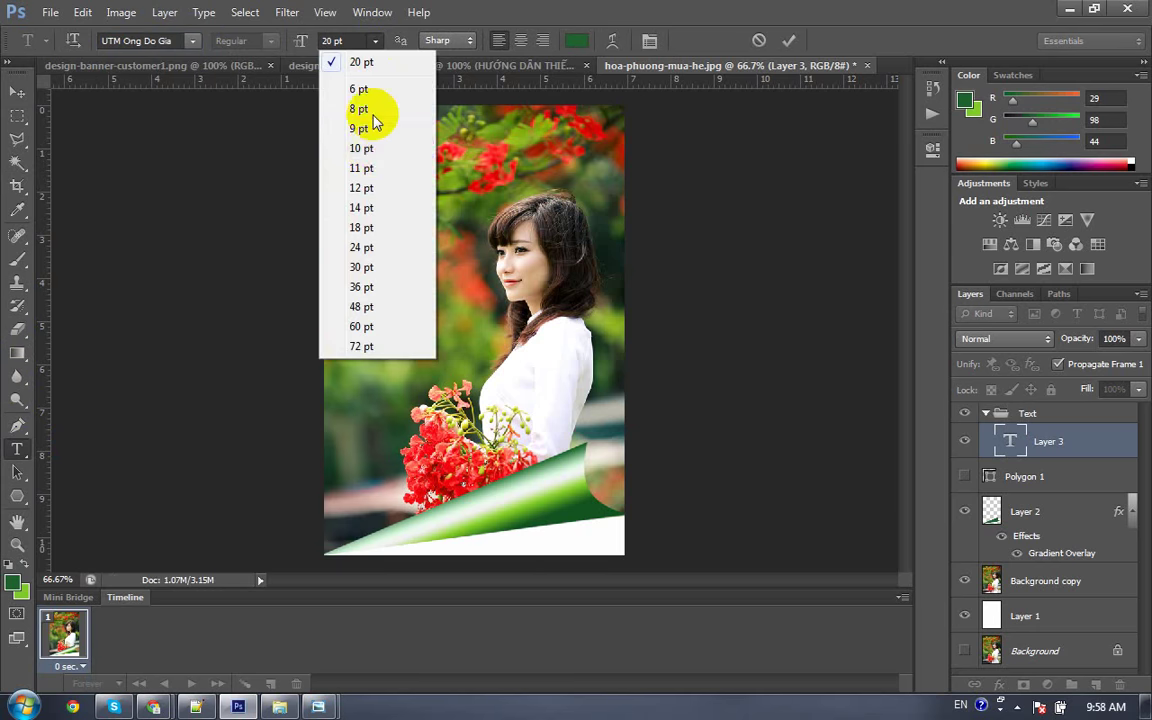
{"action": "left_click", "coordinate": [362, 266]}
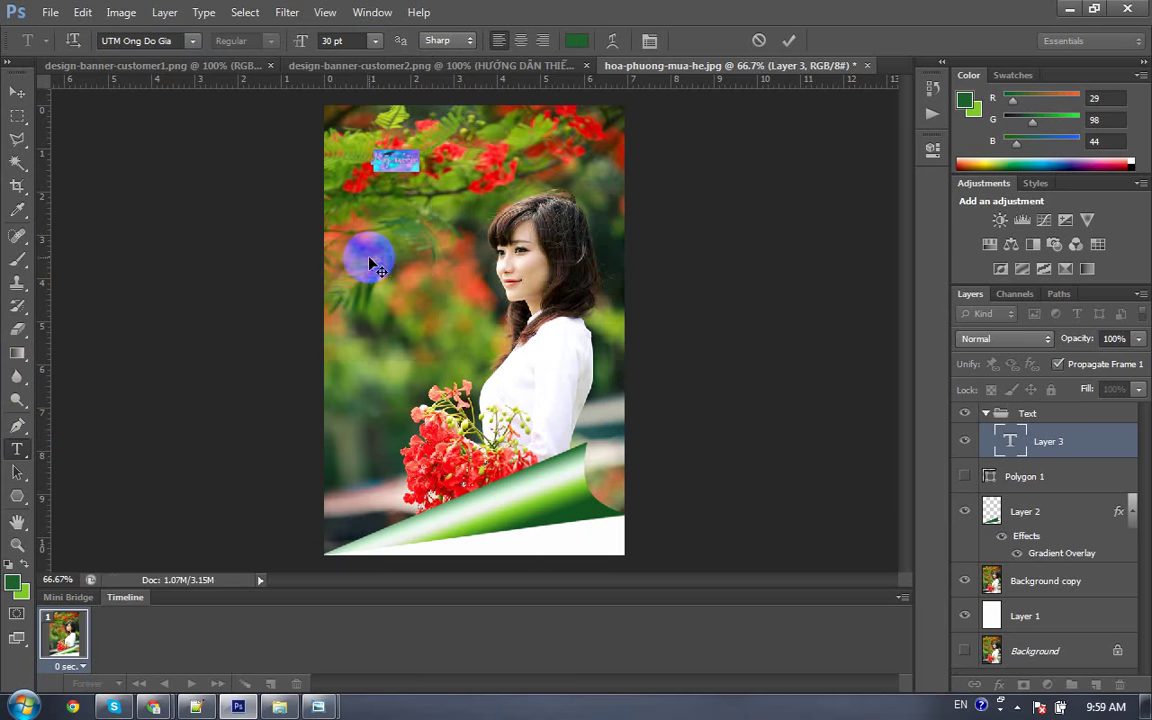
{"action": "left_click", "coordinate": [575, 40]}
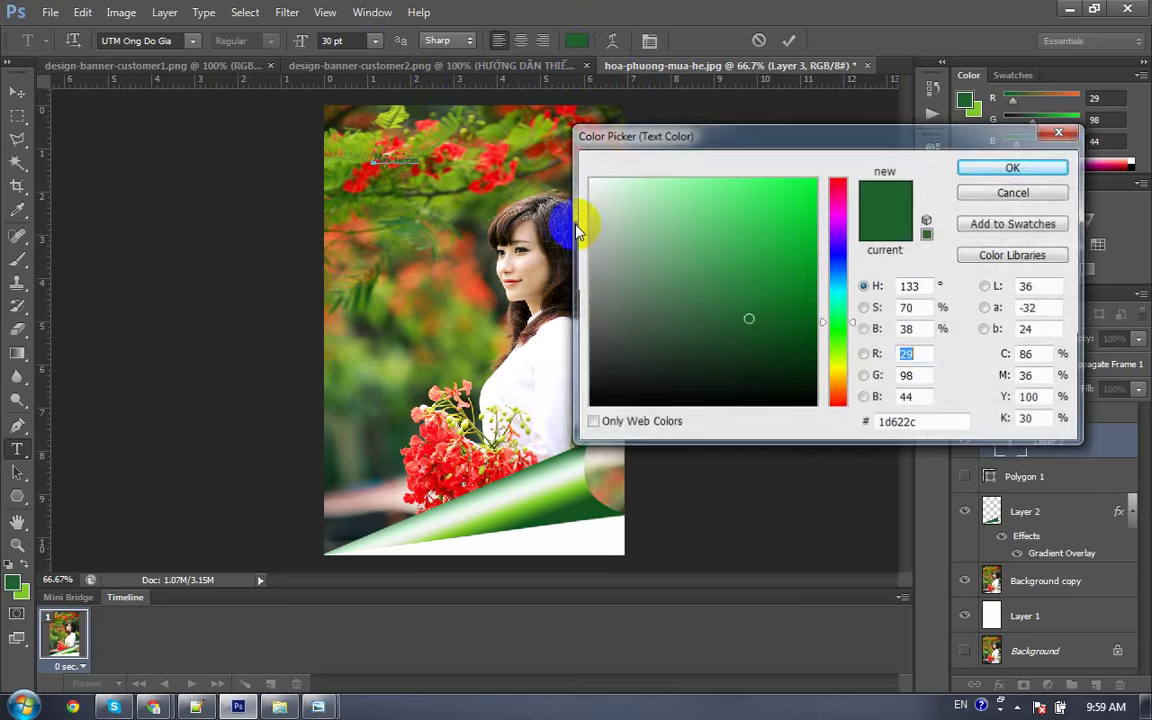
{"action": "left_click", "coordinate": [447, 452]}
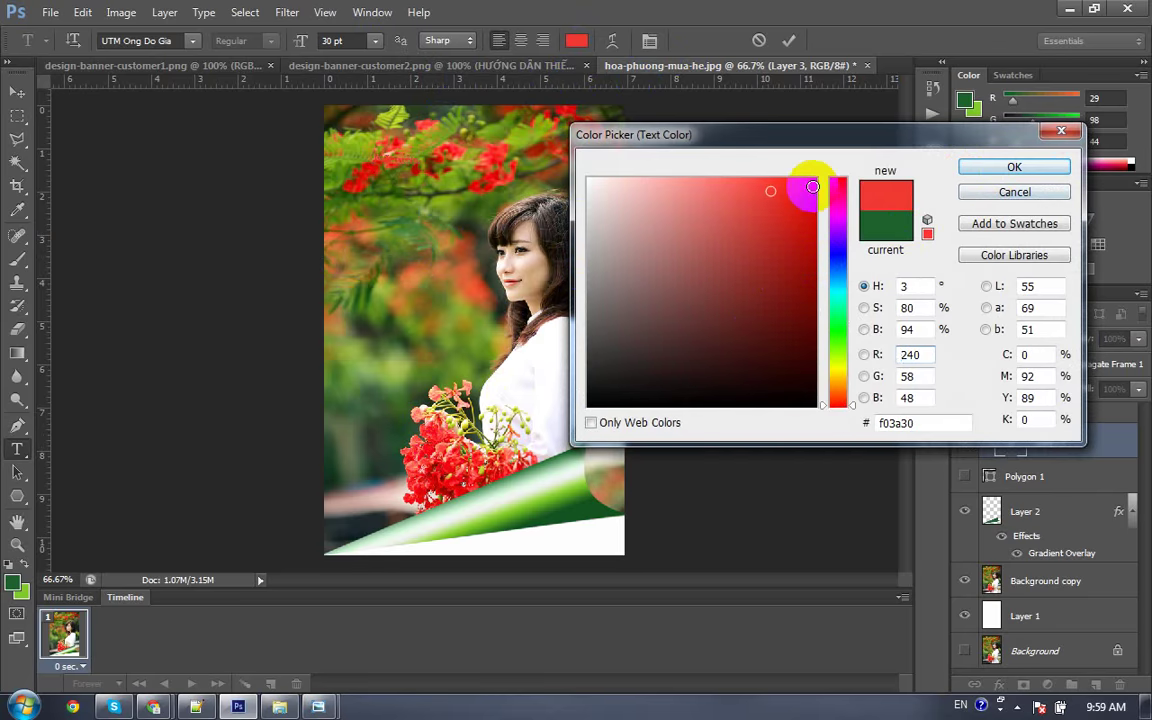
{"action": "left_click", "coordinate": [817, 181]}
{"action": "left_click", "coordinate": [1013, 167]}
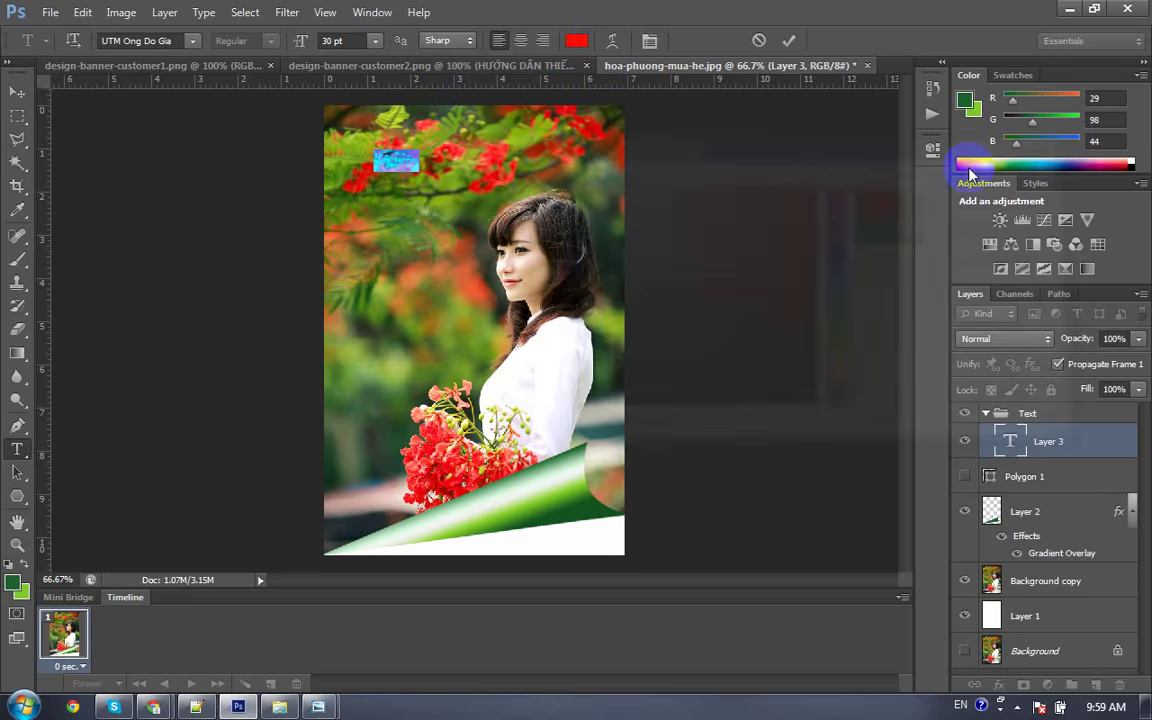
Step: Commit the Kỷ niệm text and move it onto the bottom white strip
{"action": "key", "text": "ctrl+Return"}
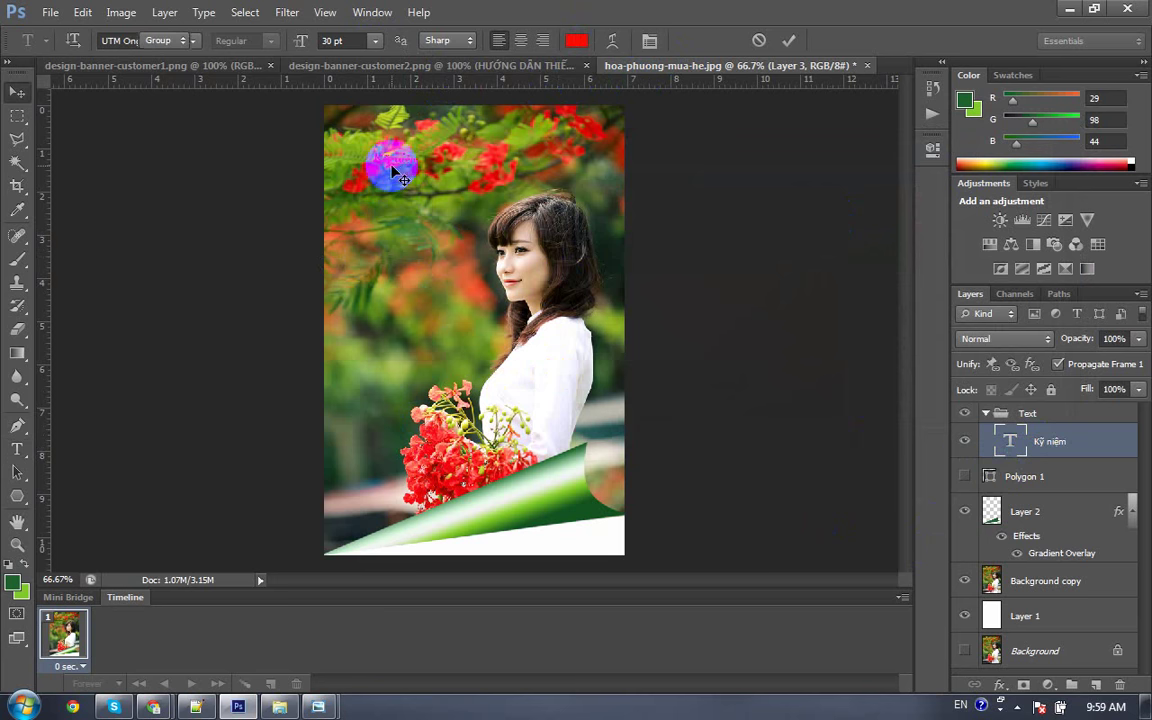
{"action": "key", "text": "v"}
{"action": "left_click_drag", "start_coordinate": [391, 164], "coordinate": [554, 539]}
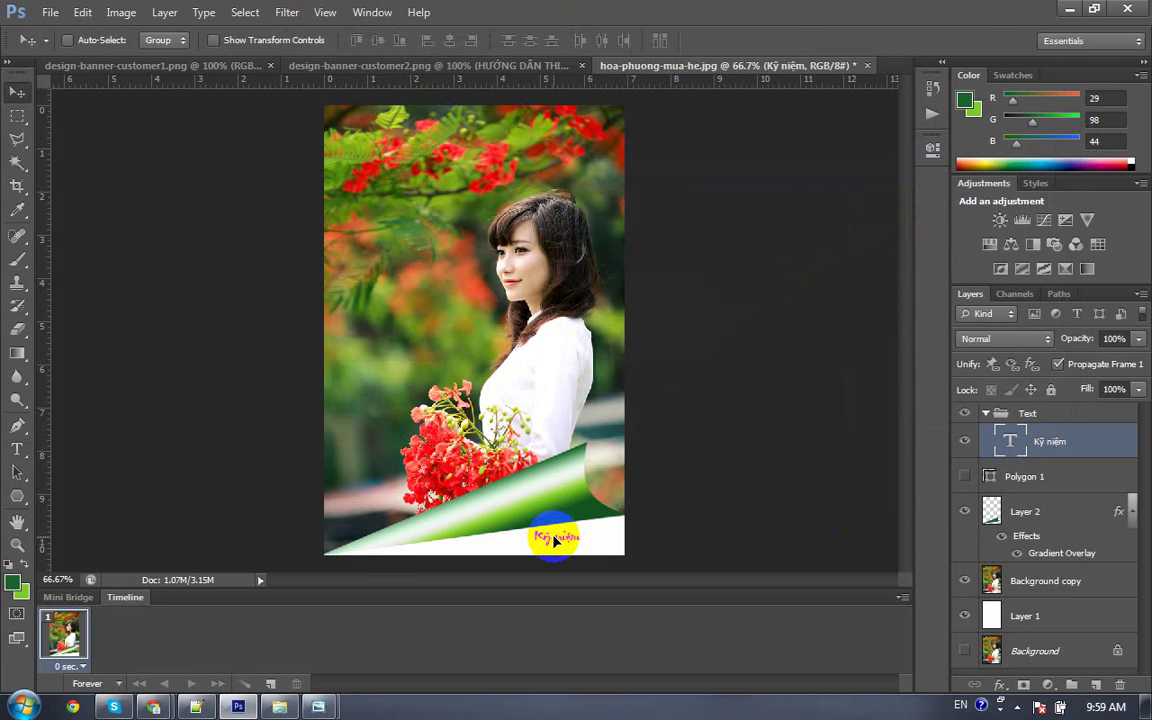
{"action": "key", "text": "ctrl+plus"}
{"action": "scroll", "coordinate": [501, 321], "scroll_direction": "down", "scroll_amount": 5}
{"action": "scroll", "coordinate": [501, 321], "scroll_direction": "right", "scroll_amount": 3}
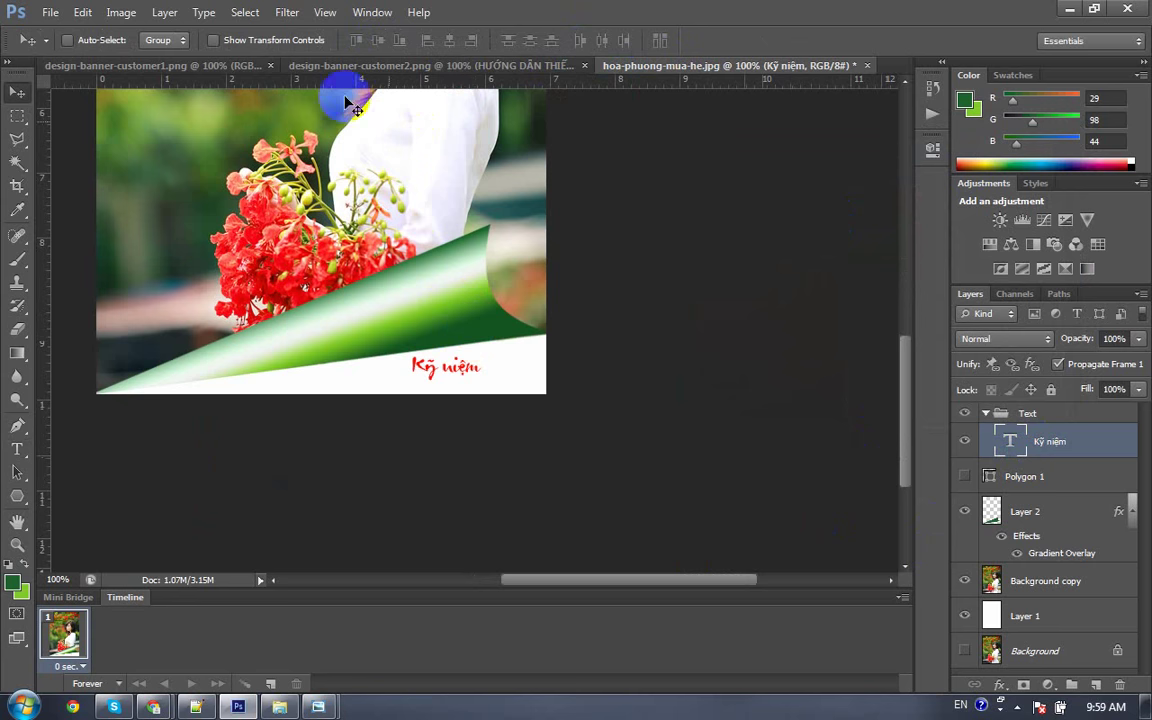
Step: Enlarge the Kỷ niệm title to 72 pt and shift it left within the strip
{"action": "key", "text": "t"}
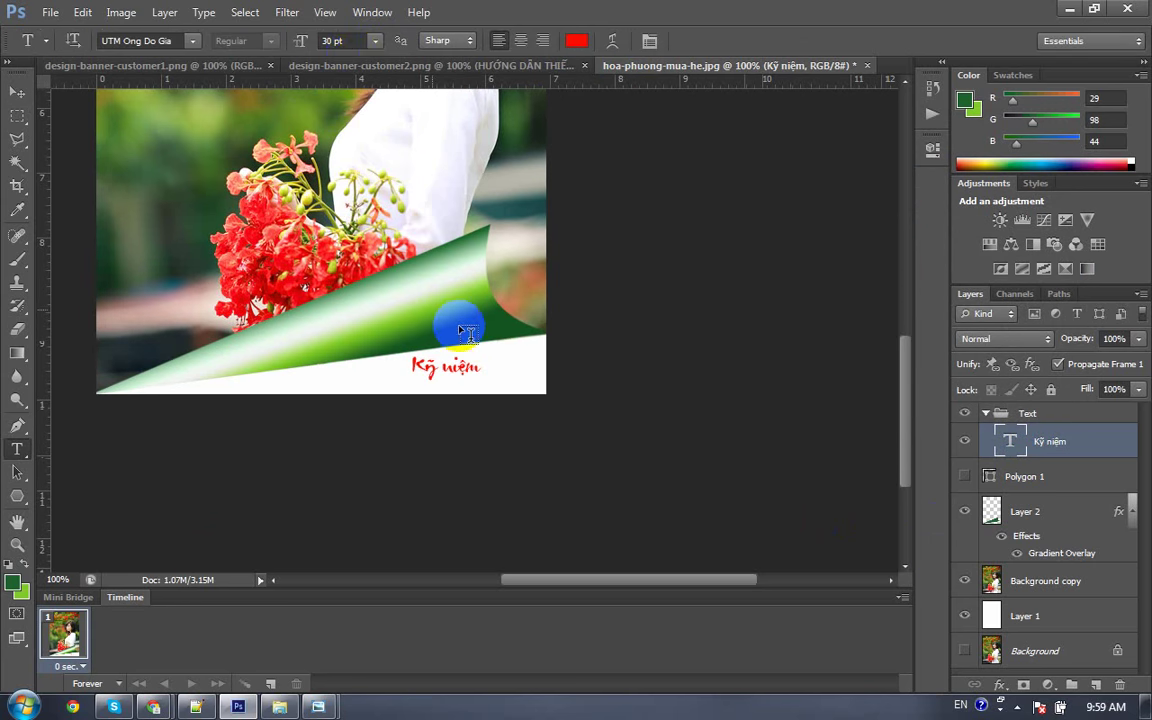
{"action": "left_click", "coordinate": [376, 42]}
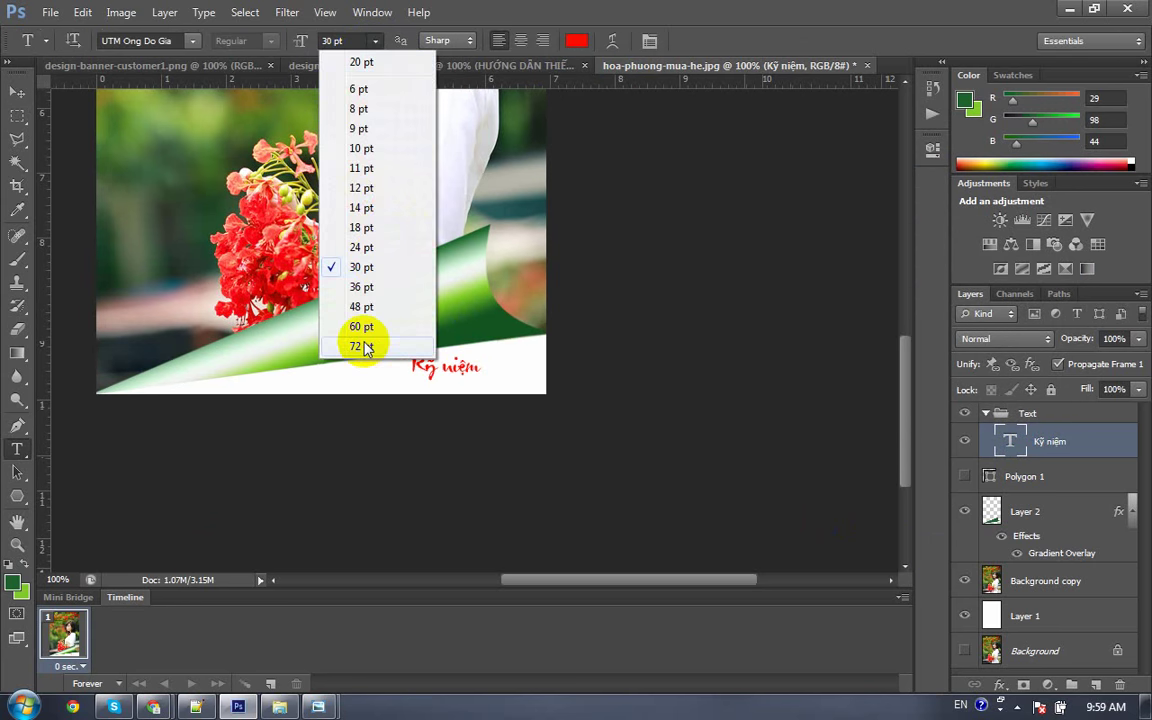
{"action": "left_click", "coordinate": [365, 347]}
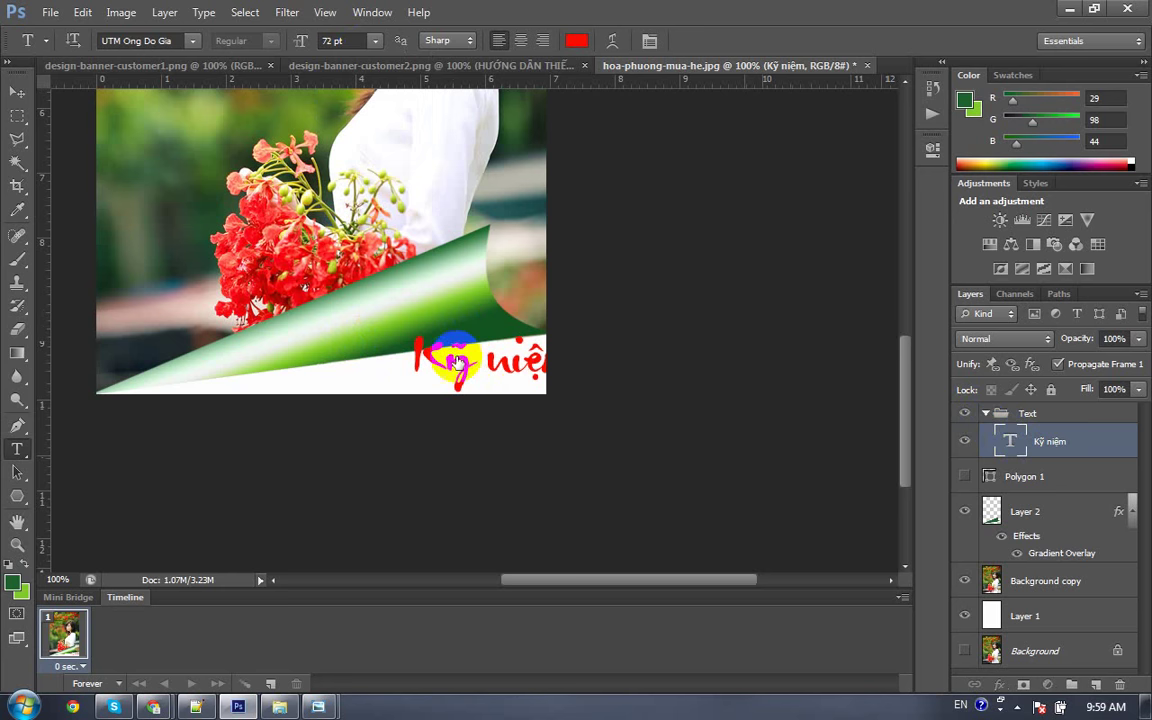
{"action": "key", "text": "v"}
{"action": "mouse_move", "coordinate": [455, 362]}
{"action": "left_mouse_down"}
{"action": "mouse_move", "coordinate": [415, 368]}
{"action": "mouse_move", "coordinate": [566, 380]}
{"action": "left_mouse_up"}
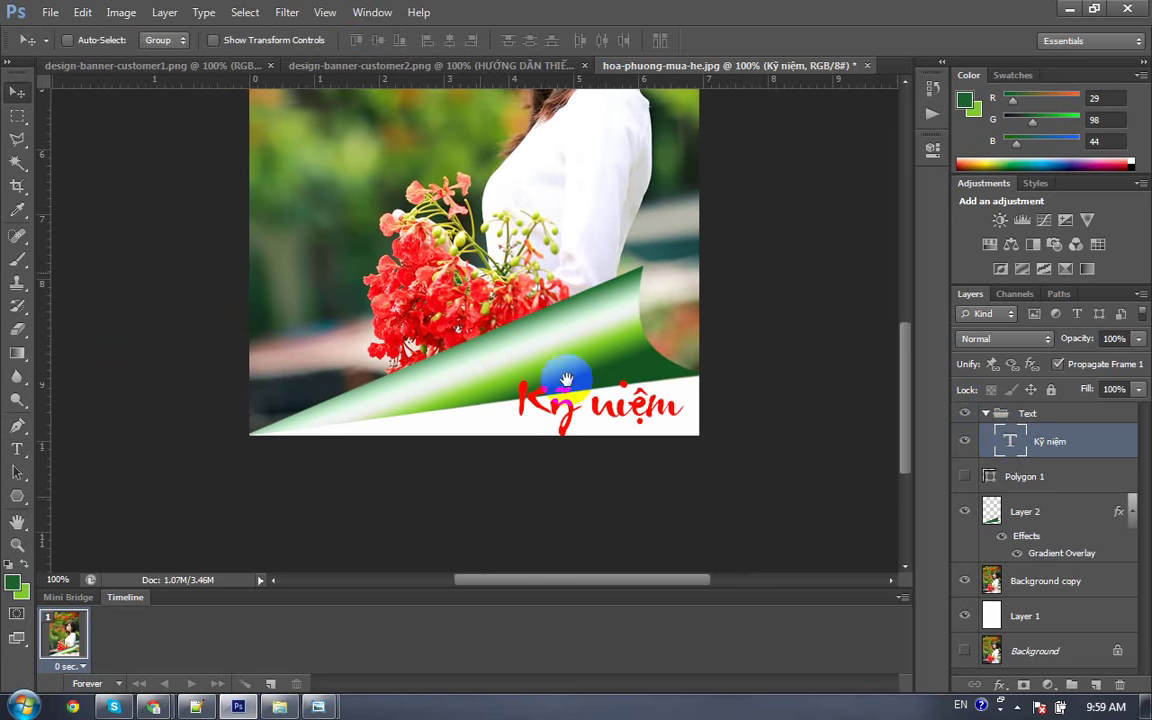
Step: Change the title to UTM Spring at 60 pt and move it to the photo's top-left
{"action": "key", "text": "t"}
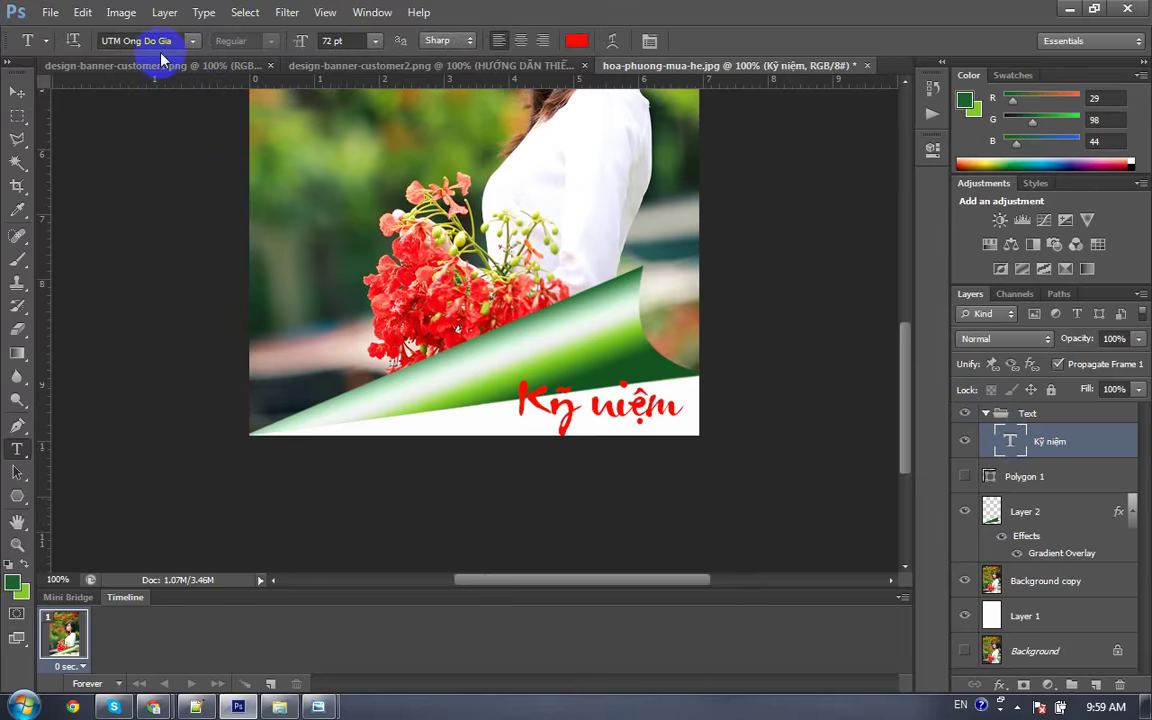
{"action": "left_click", "coordinate": [192, 45]}
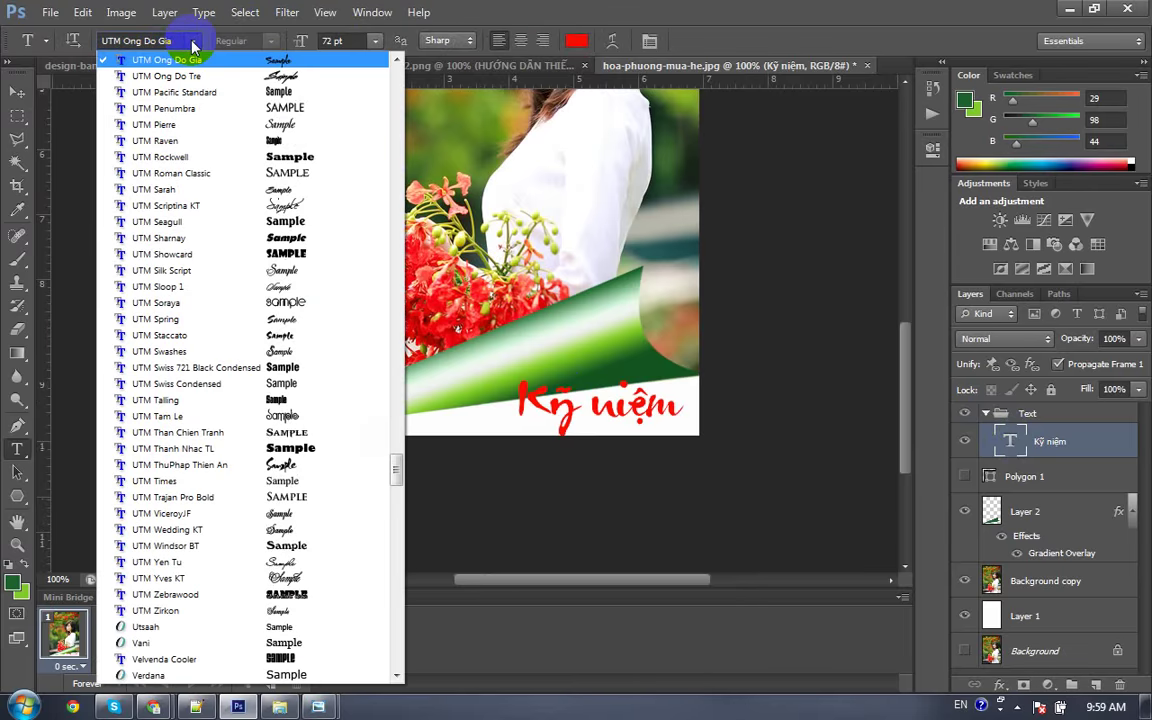
{"action": "left_click", "coordinate": [264, 321]}
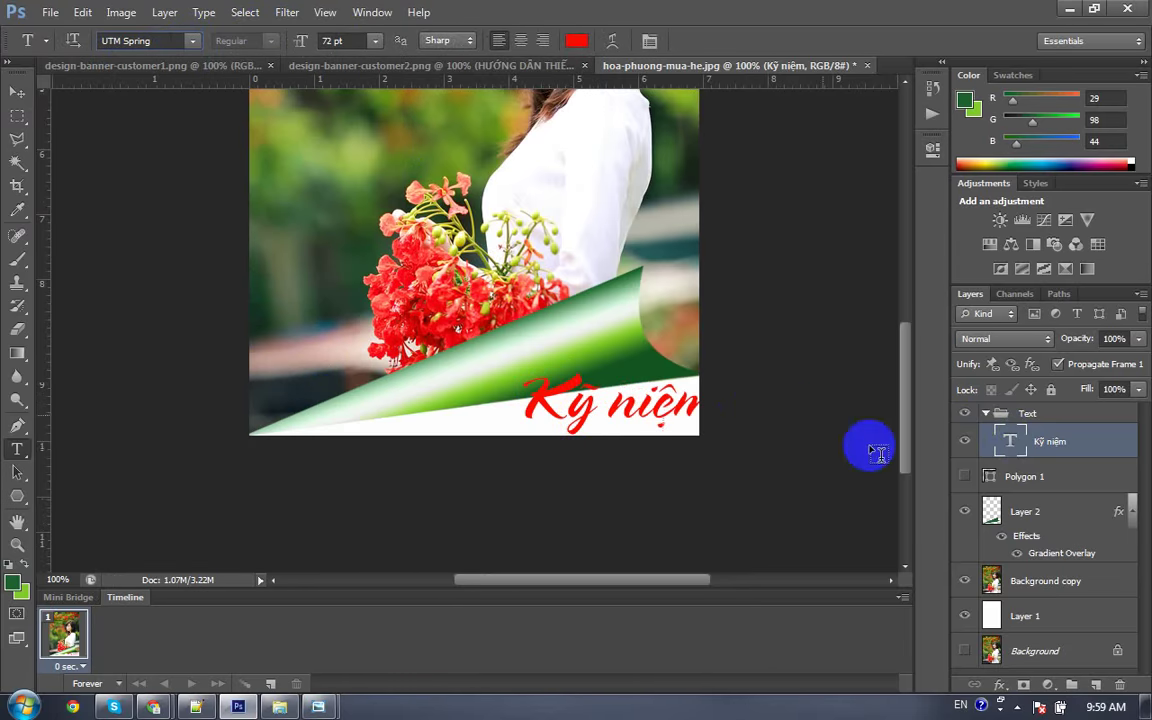
{"action": "double_click", "coordinate": [330, 40]}
{"action": "type", "text": "60"}
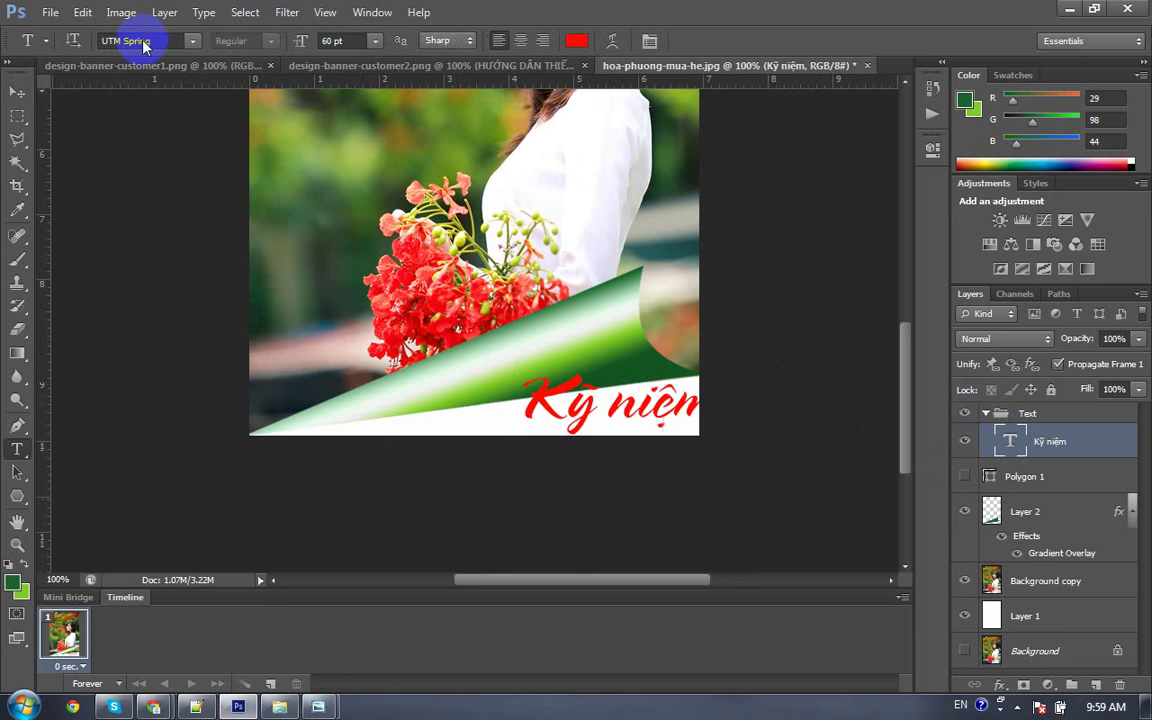
{"action": "key", "text": "Return"}
{"action": "left_click", "coordinate": [17, 91]}
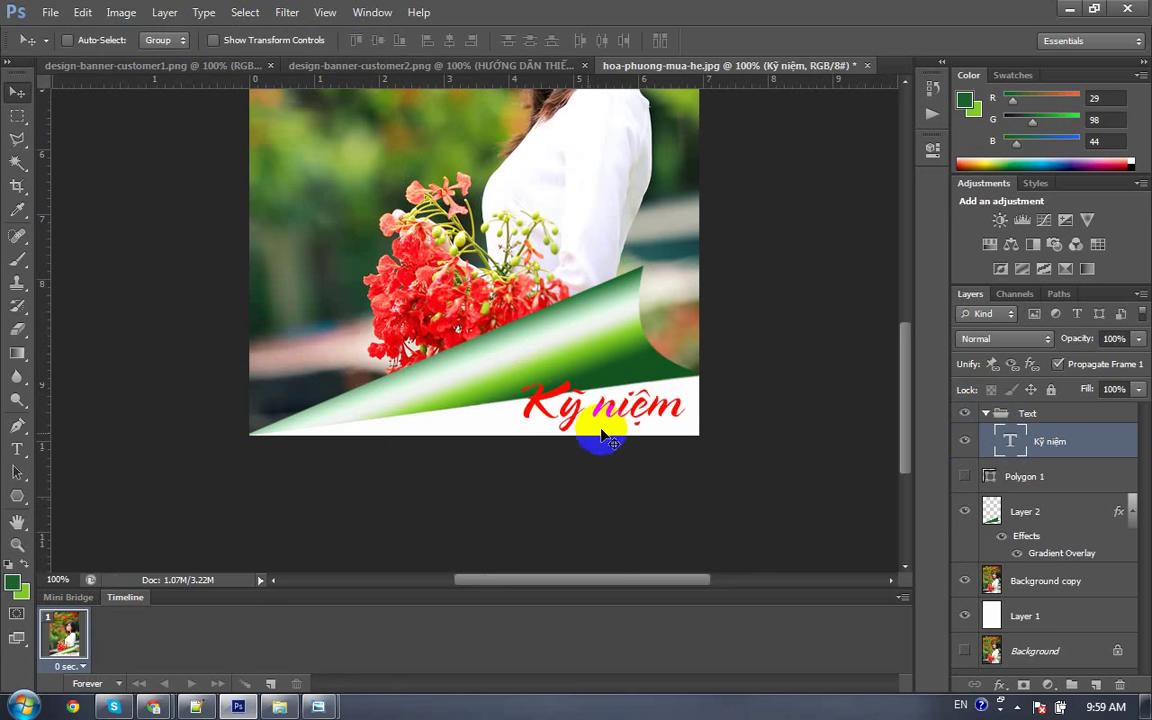
{"action": "mouse_move", "coordinate": [604, 418]}
{"action": "left_mouse_down"}
{"action": "mouse_move", "coordinate": [495, 479]}
{"action": "mouse_move", "coordinate": [460, 343]}
{"action": "left_mouse_up"}
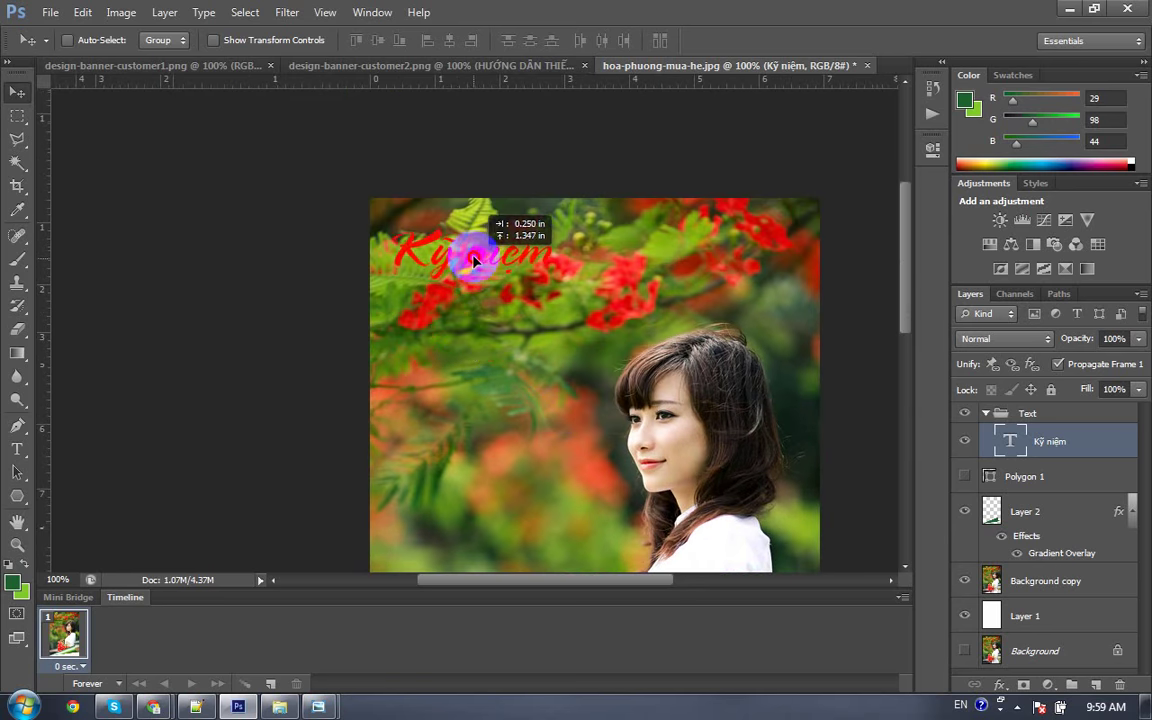
{"action": "mouse_move", "coordinate": [460, 343]}
{"action": "left_mouse_down"}
{"action": "mouse_move", "coordinate": [472, 249]}
{"action": "mouse_move", "coordinate": [522, 249]}
{"action": "left_mouse_up"}
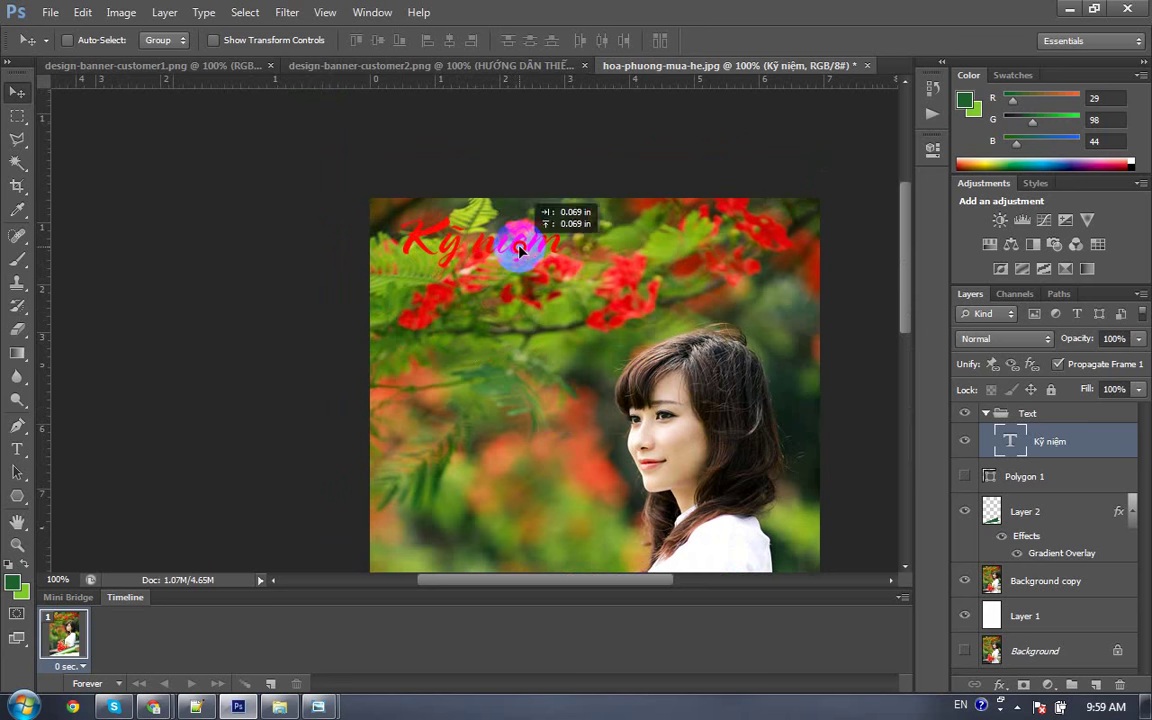
Step: Enable Bevel & Emboss on the Kỷ niệm layer and reduce its depth to 52%
{"action": "right_click", "coordinate": [1066, 449]}
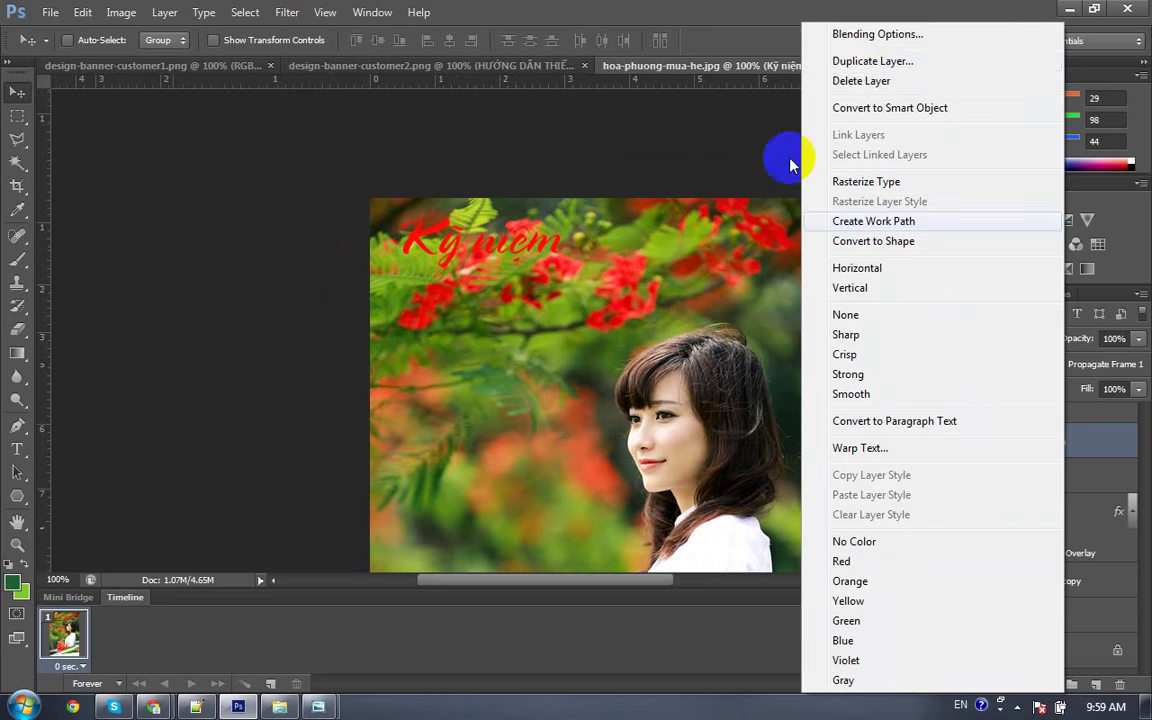
{"action": "left_click", "coordinate": [850, 58]}
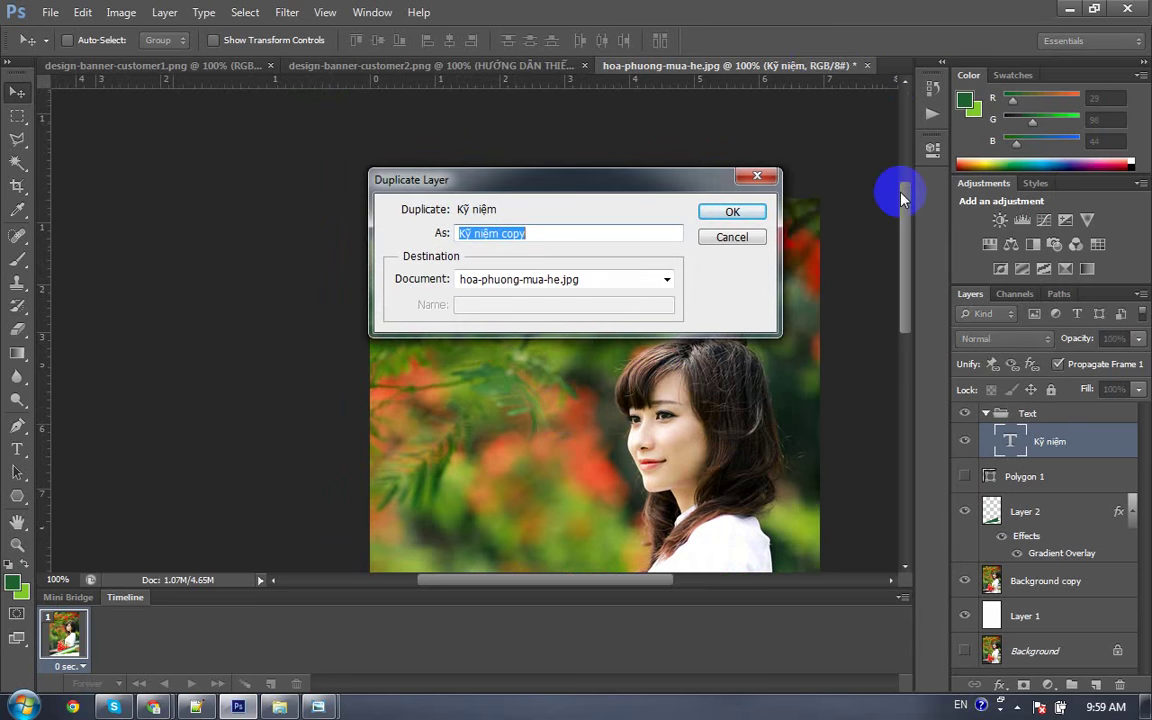
{"action": "left_click", "coordinate": [731, 237]}
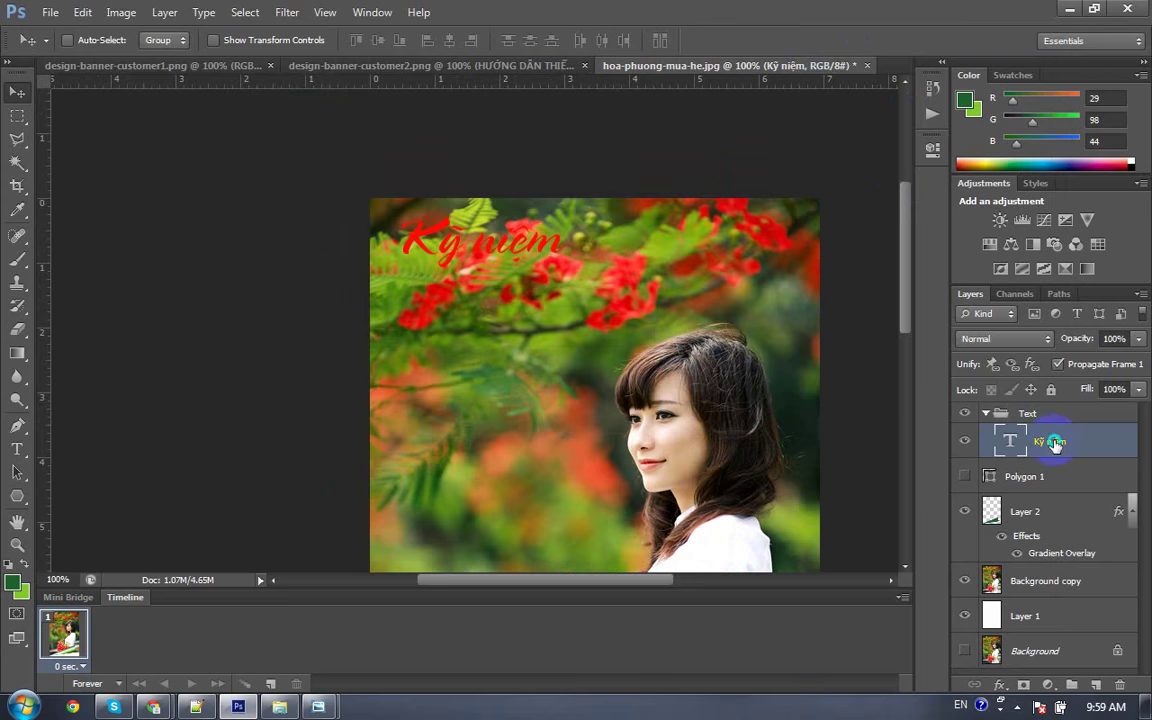
{"action": "right_click", "coordinate": [1055, 445]}
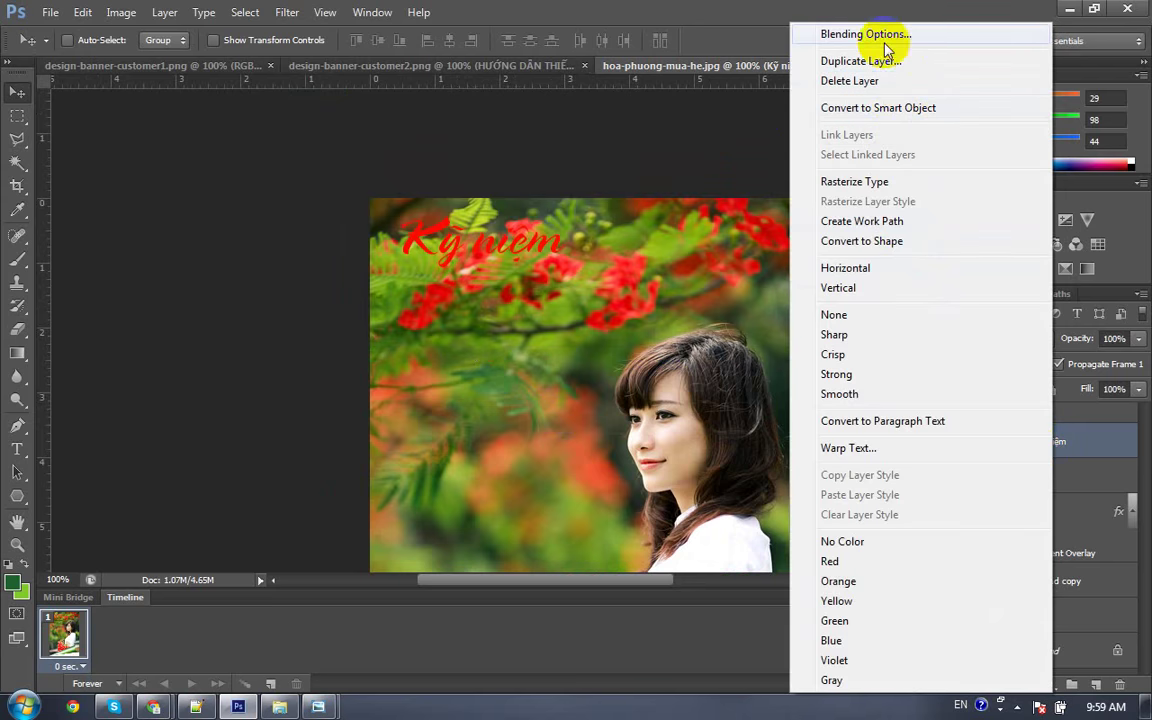
{"action": "key", "text": "Escape"}
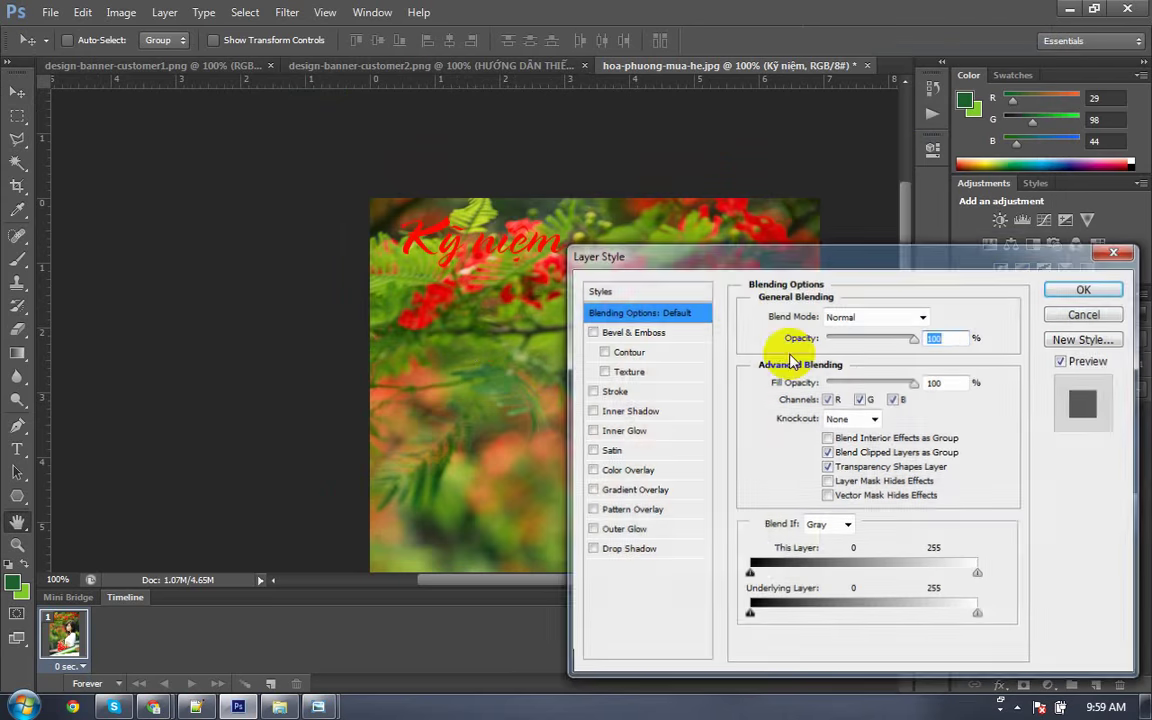
{"action": "left_click", "coordinate": [632, 333]}
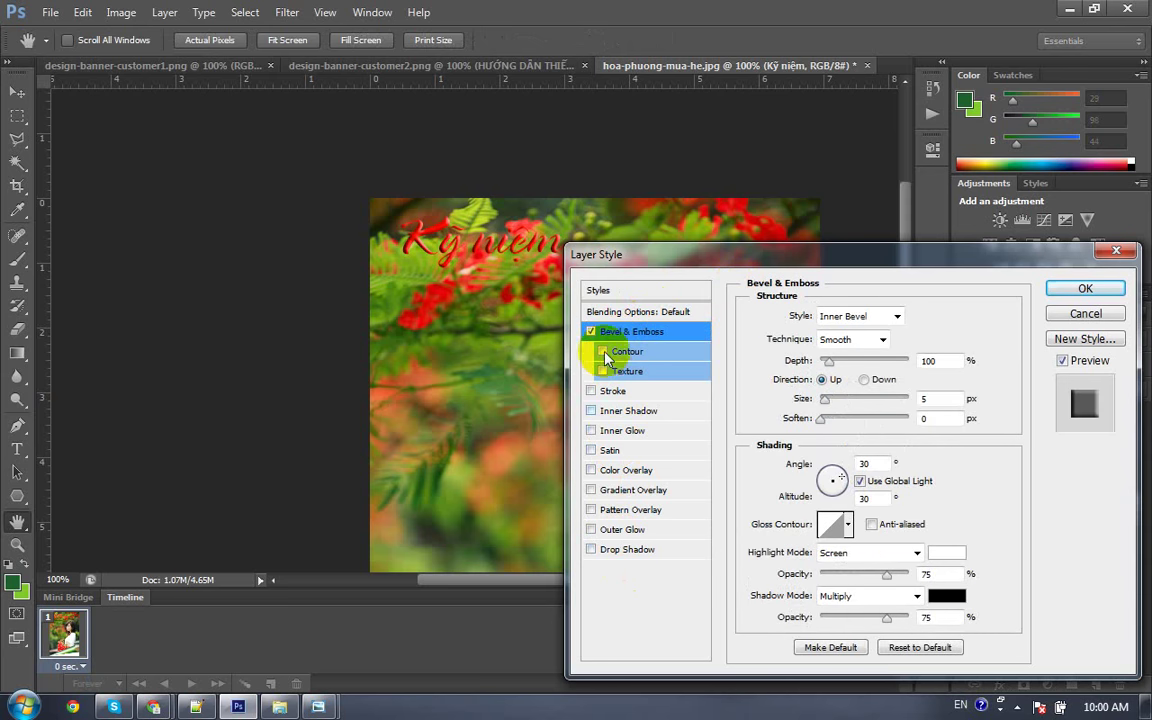
{"action": "left_click_drag", "start_coordinate": [827, 362], "coordinate": [822, 364]}
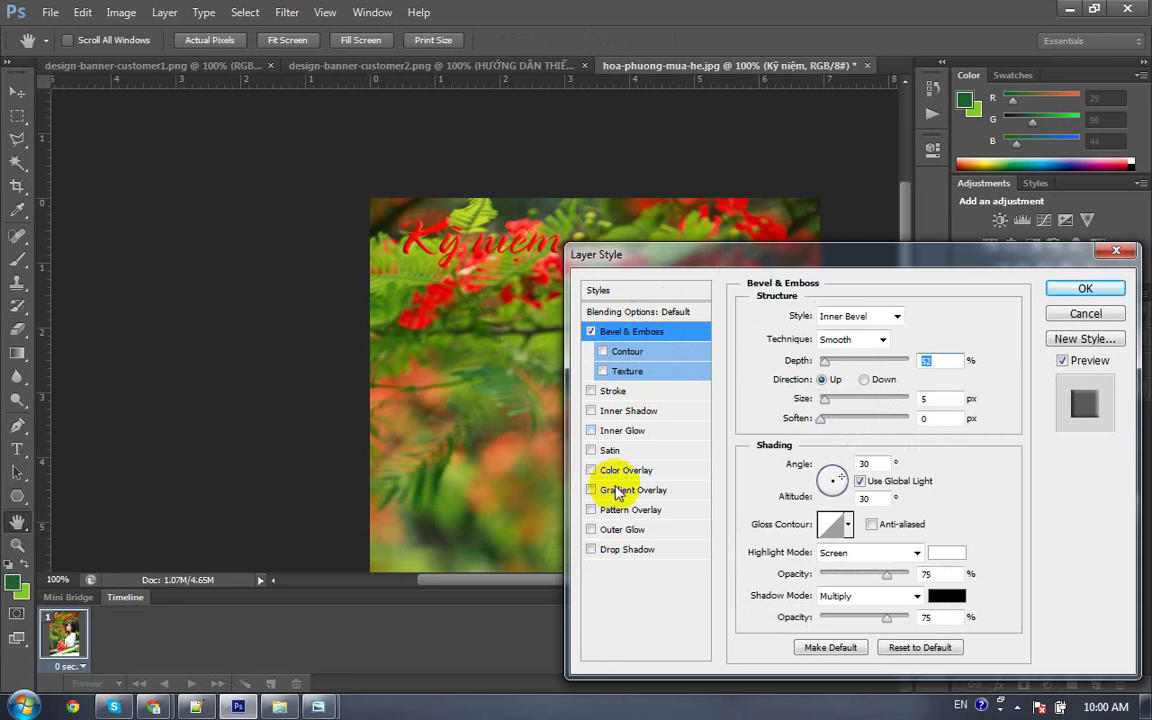
Step: Add a white Outer Glow in Normal blend mode with adjusted opacity and size
{"action": "left_click", "coordinate": [622, 531]}
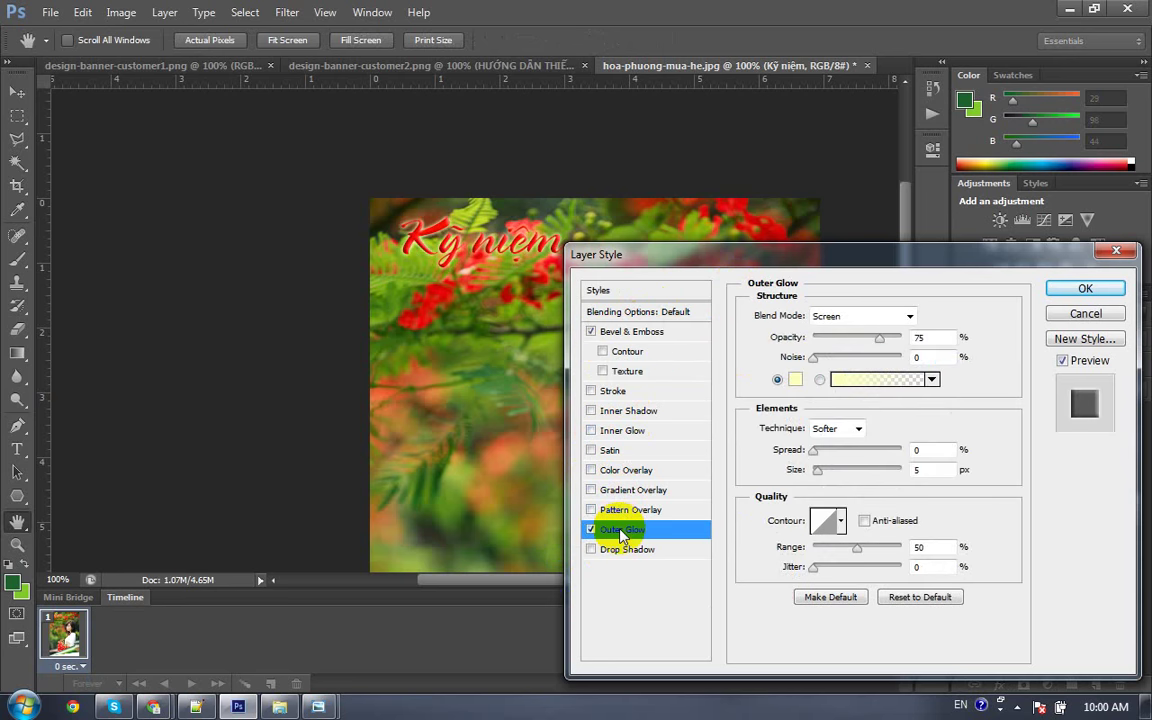
{"action": "left_click", "coordinate": [795, 379]}
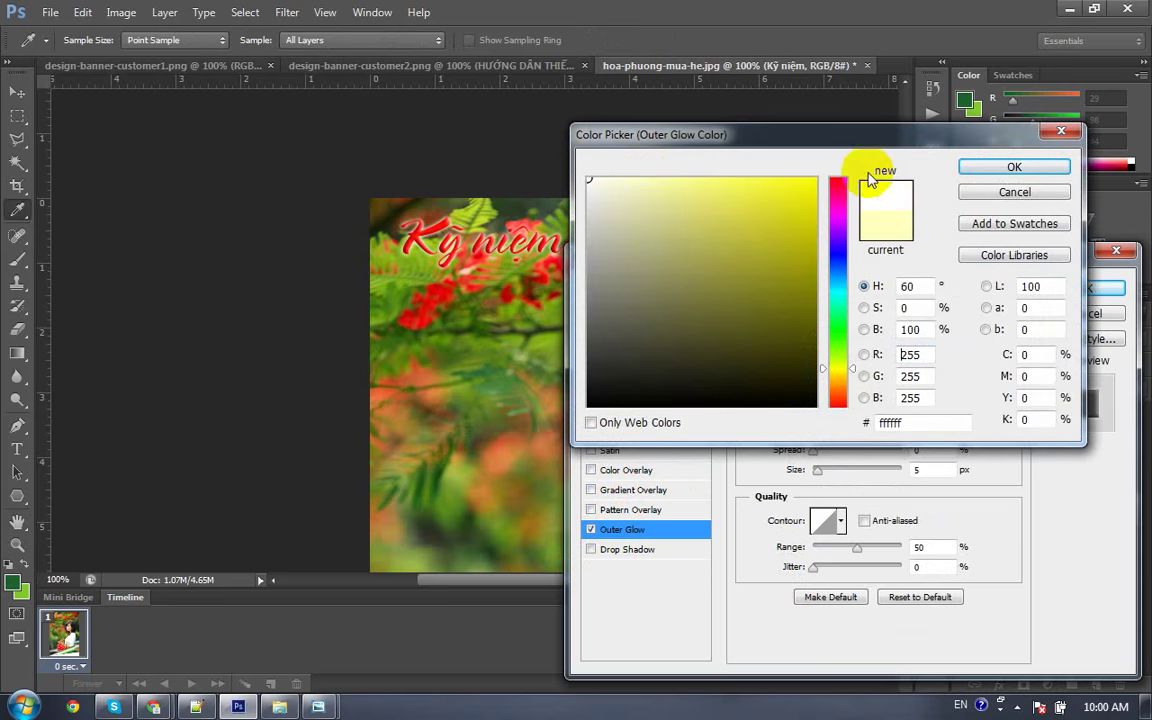
{"action": "left_click", "coordinate": [994, 174]}
{"action": "left_click", "coordinate": [856, 316]}
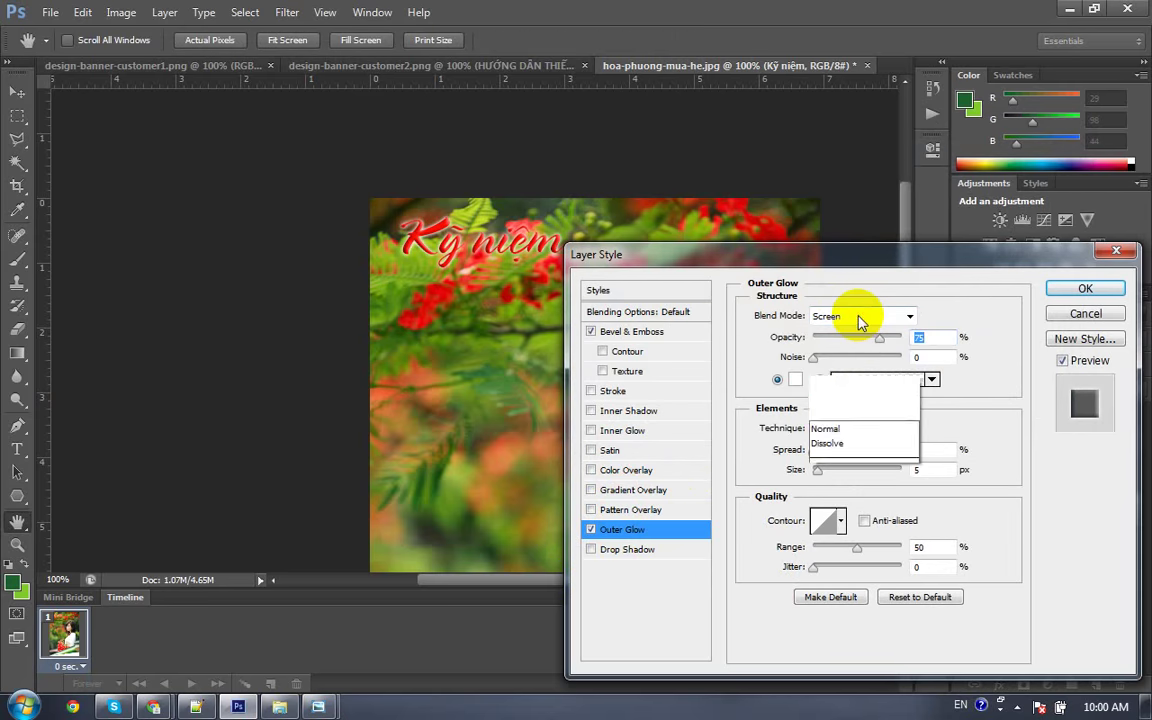
{"action": "left_click", "coordinate": [820, 9]}
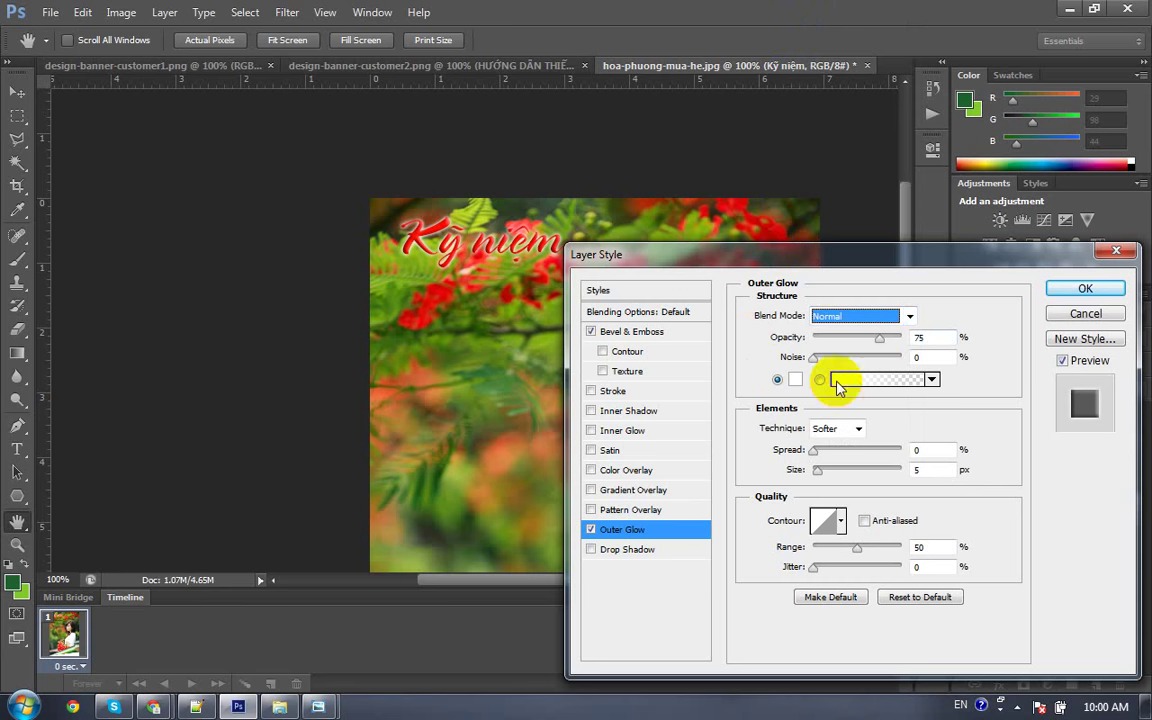
{"action": "left_click", "coordinate": [900, 340]}
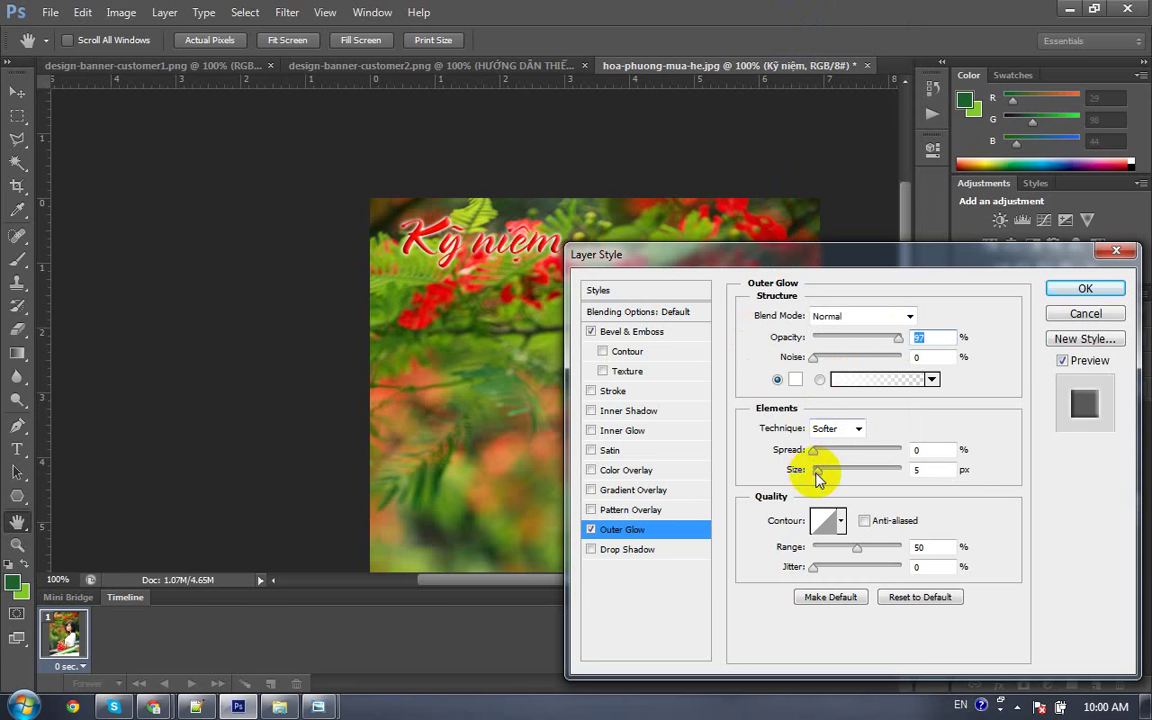
{"action": "left_click_drag", "start_coordinate": [825, 475], "coordinate": [821, 472]}
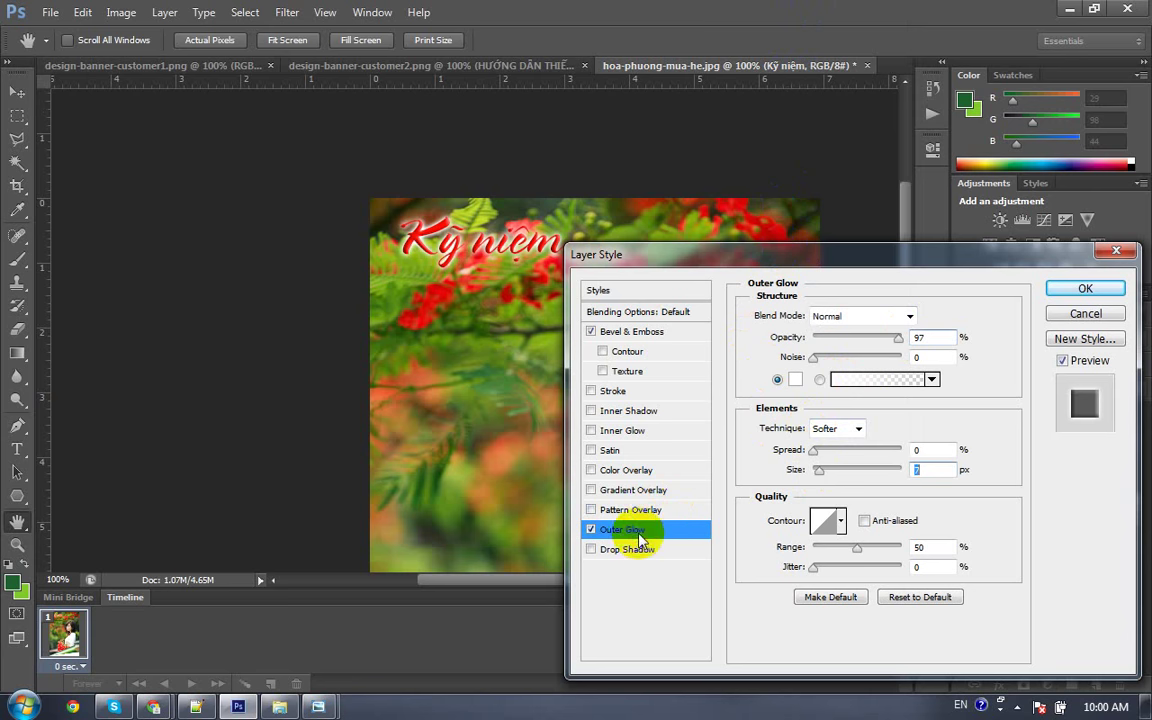
Step: Give the bevel a Cove - Deep gloss contour at 3 px and apply the styles
{"action": "left_click", "coordinate": [630, 357]}
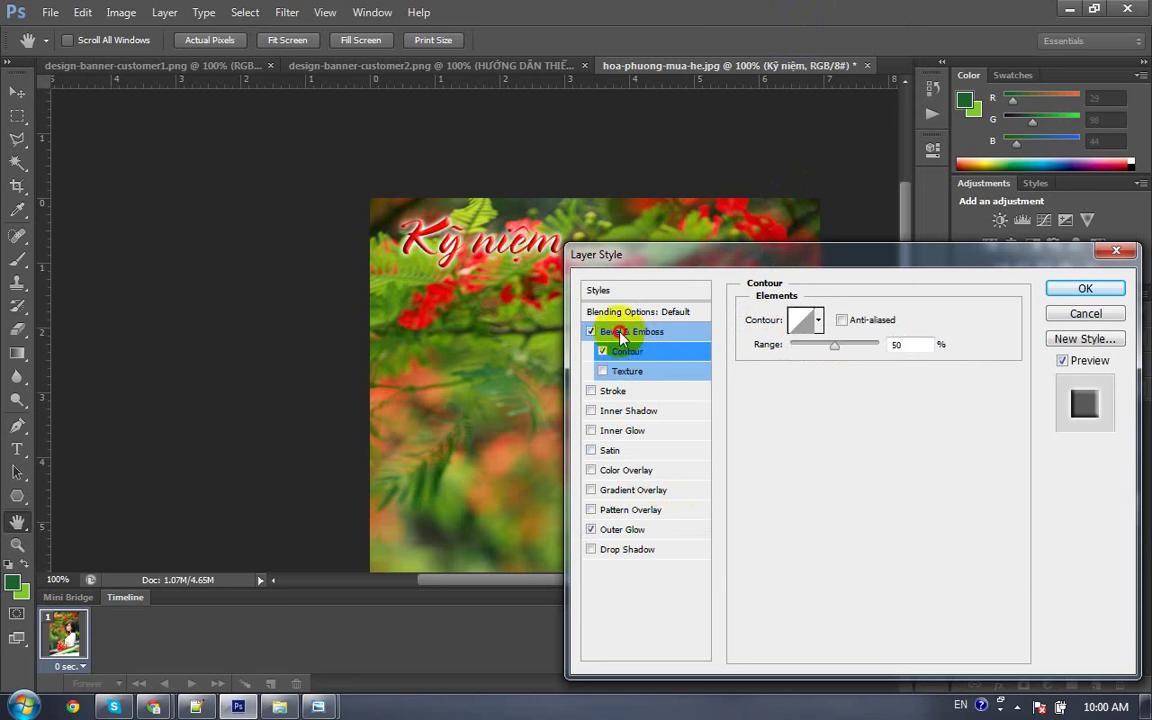
{"action": "left_click", "coordinate": [610, 331]}
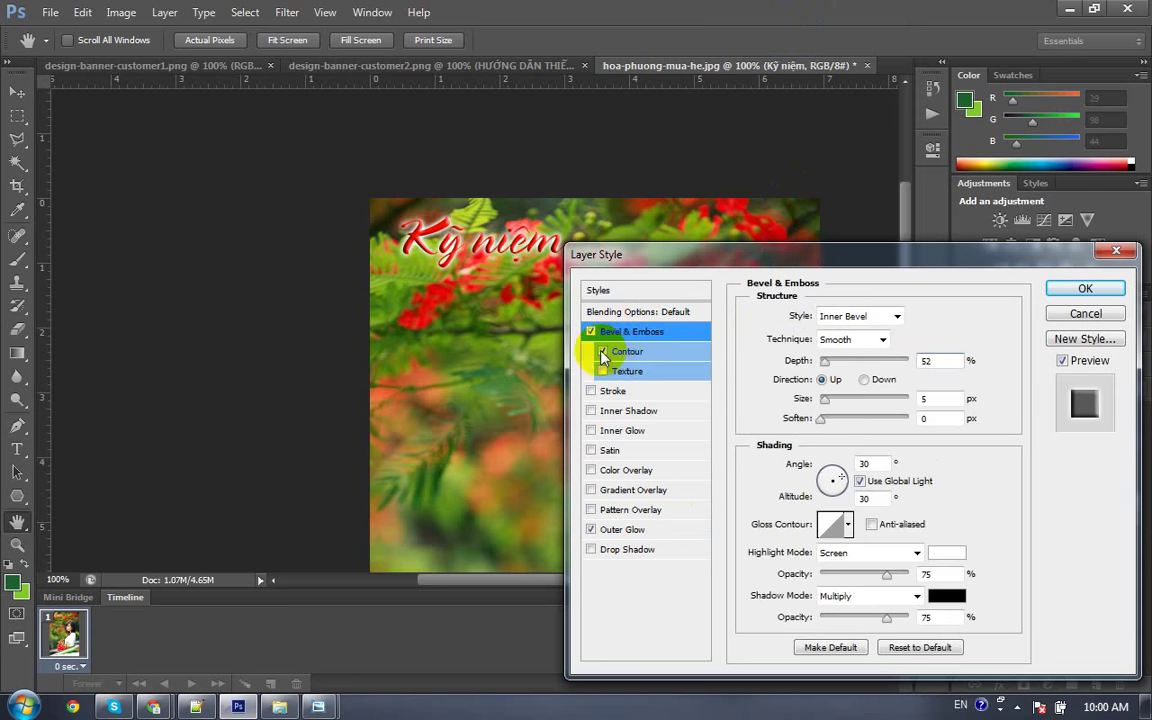
{"action": "left_click", "coordinate": [848, 525]}
{"action": "left_click", "coordinate": [773, 562]}
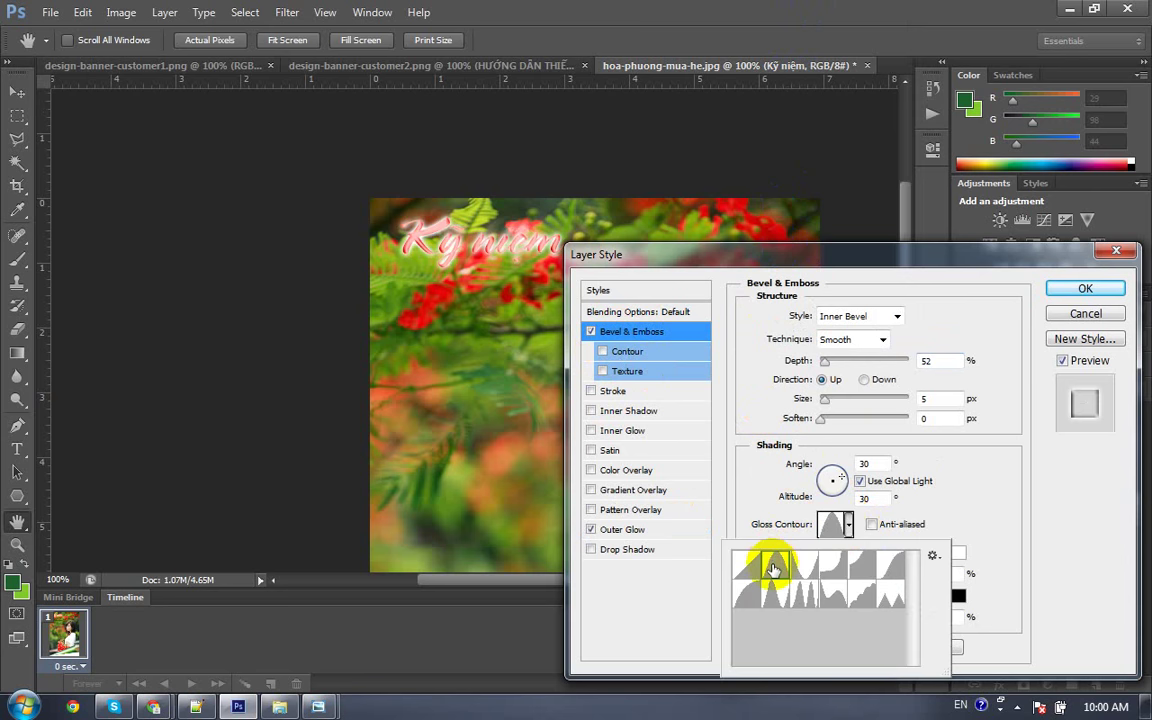
{"action": "left_click", "coordinate": [752, 597]}
{"action": "left_click", "coordinate": [833, 566]}
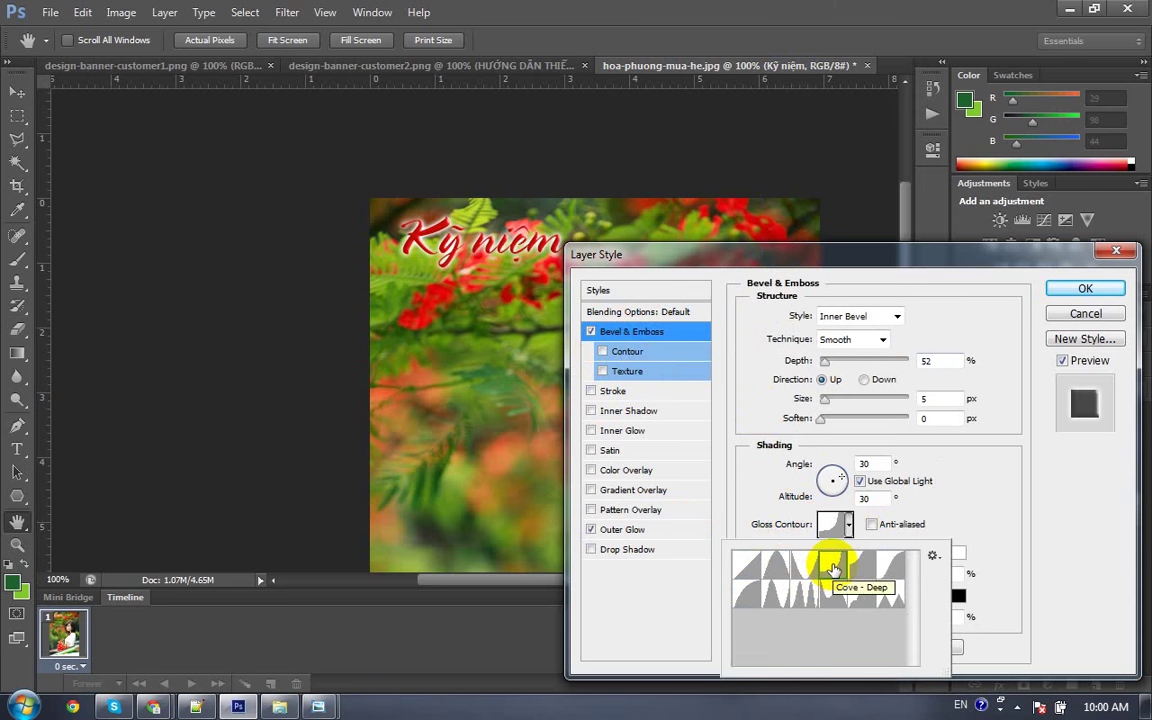
{"action": "left_click", "coordinate": [959, 470]}
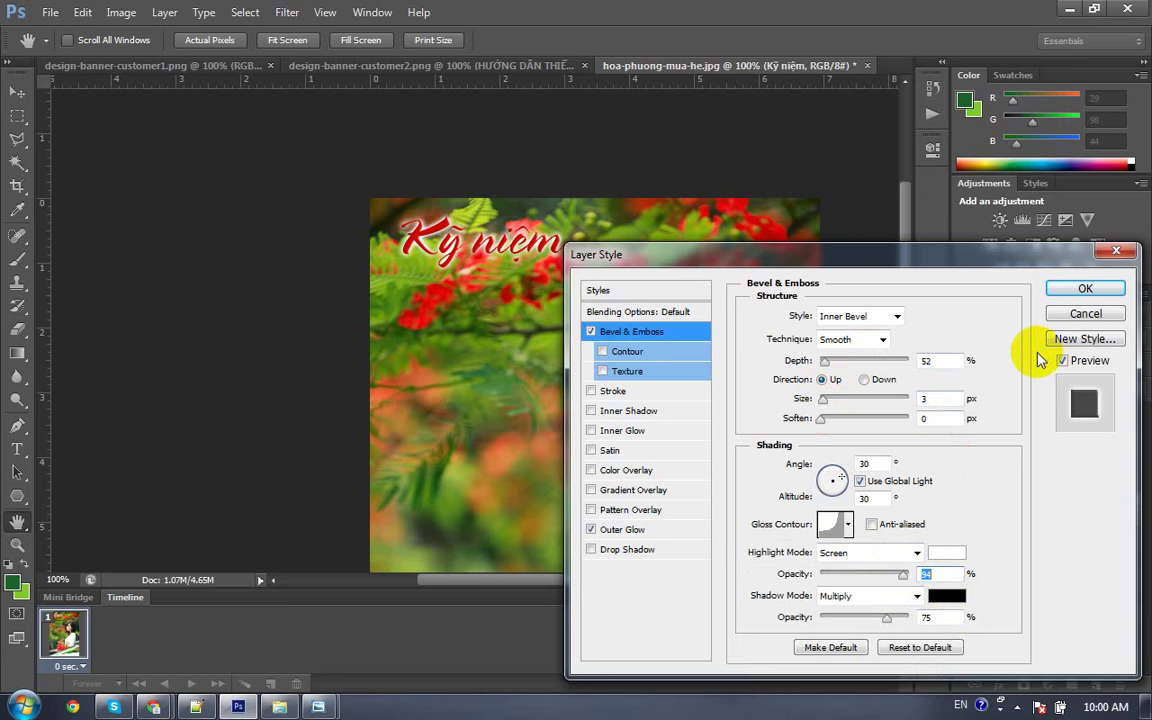
{"action": "left_click", "coordinate": [1072, 294]}
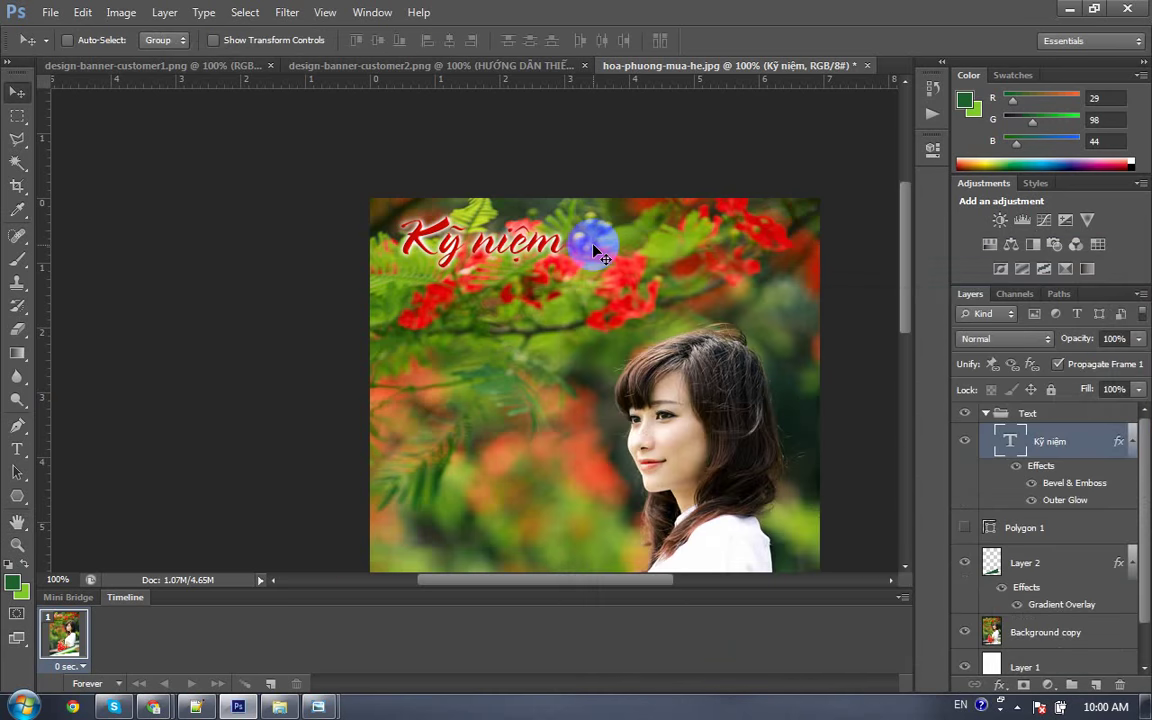
Step: Duplicate the title below and retype the copy as 'Tuổi học trò' in UTM Tam Le
{"action": "left_click_drag", "start_coordinate": [595, 250], "coordinate": [488, 298]}
{"action": "key", "text": "t"}
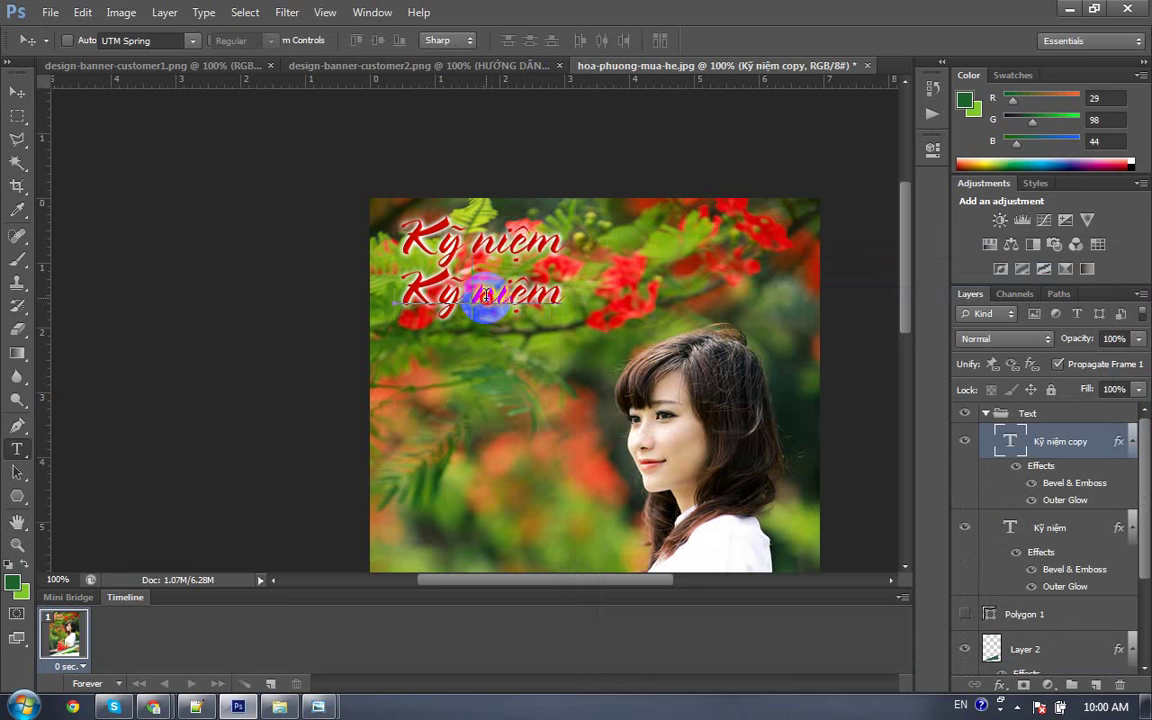
{"action": "left_click", "coordinate": [524, 311]}
{"action": "left_click", "coordinate": [524, 311]}
{"action": "type", "text": "Tuo"}
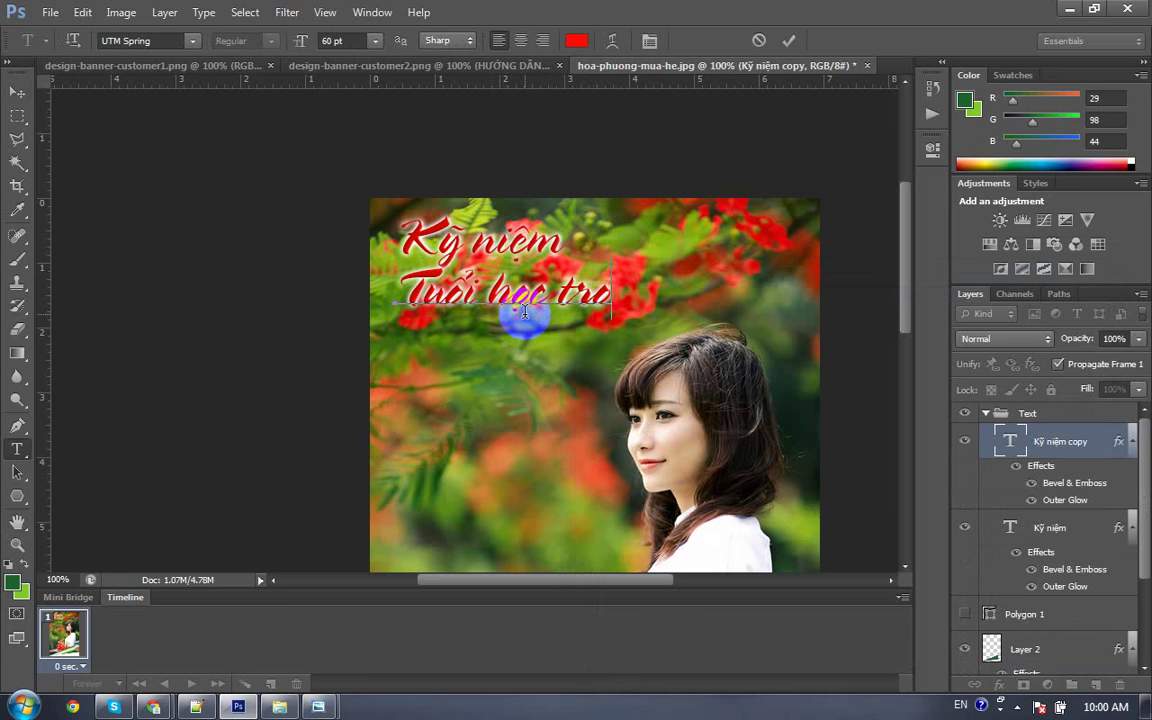
{"action": "triple_click", "coordinate": [524, 311]}
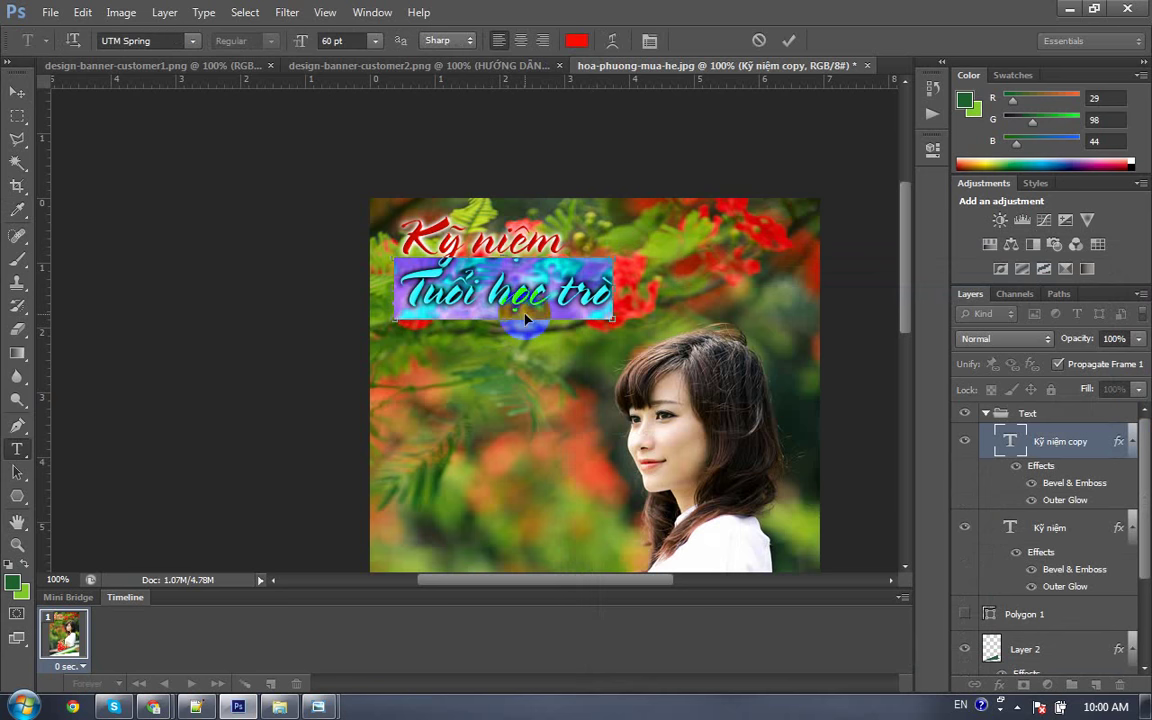
{"action": "left_click", "coordinate": [192, 42]}
{"action": "left_click", "coordinate": [225, 156]}
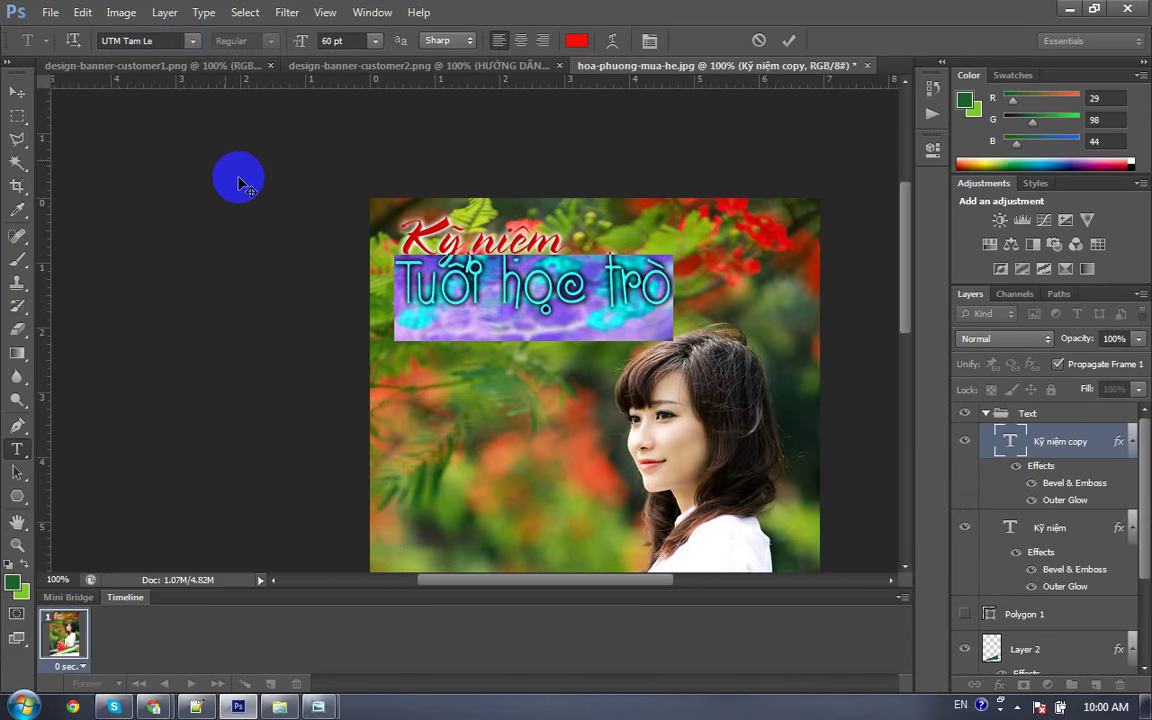
{"action": "left_click", "coordinate": [1018, 442]}
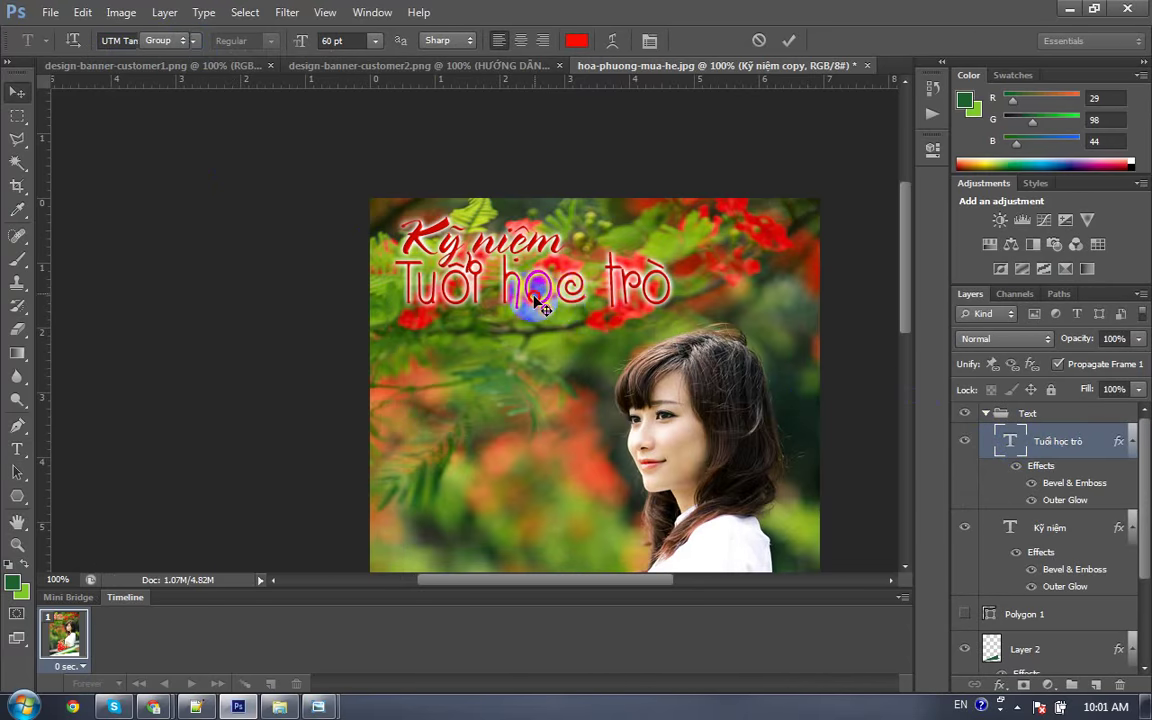
Step: Move Tuổi học trò slightly lower and scale it down a little with Free Transform
{"action": "left_click_drag", "start_coordinate": [535, 297], "coordinate": [538, 318]}
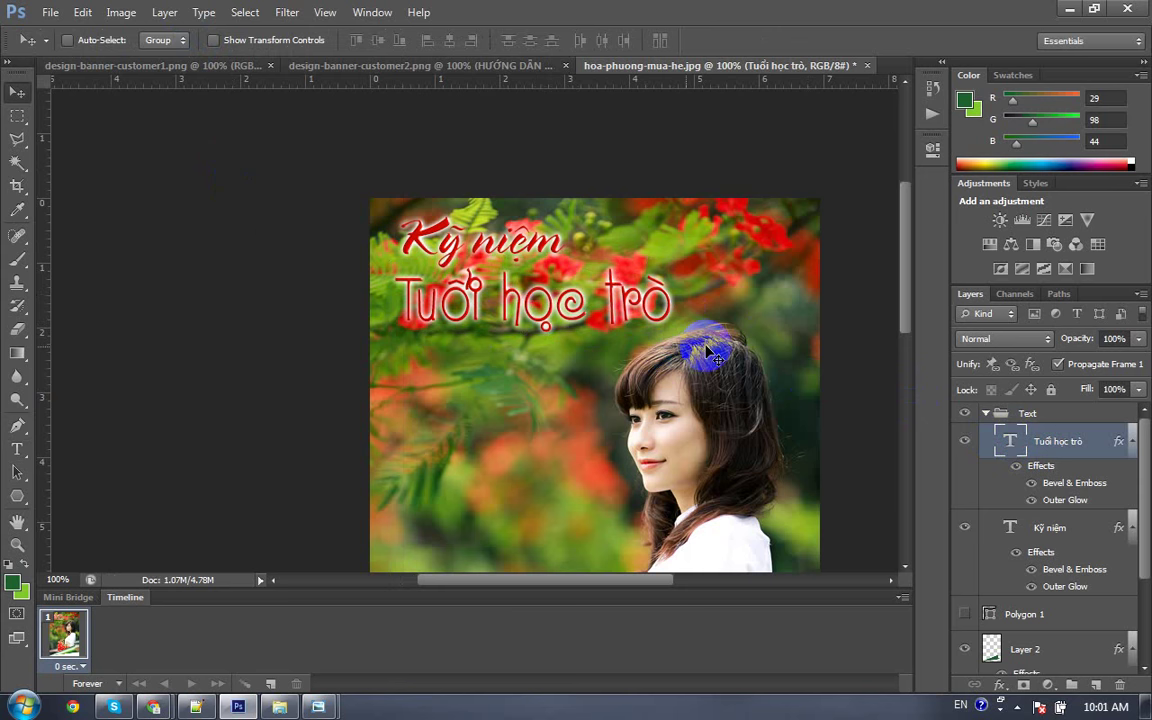
{"action": "key", "text": "ctrl+t"}
{"action": "left_click_drag", "start_coordinate": [645, 342], "coordinate": [624, 341]}
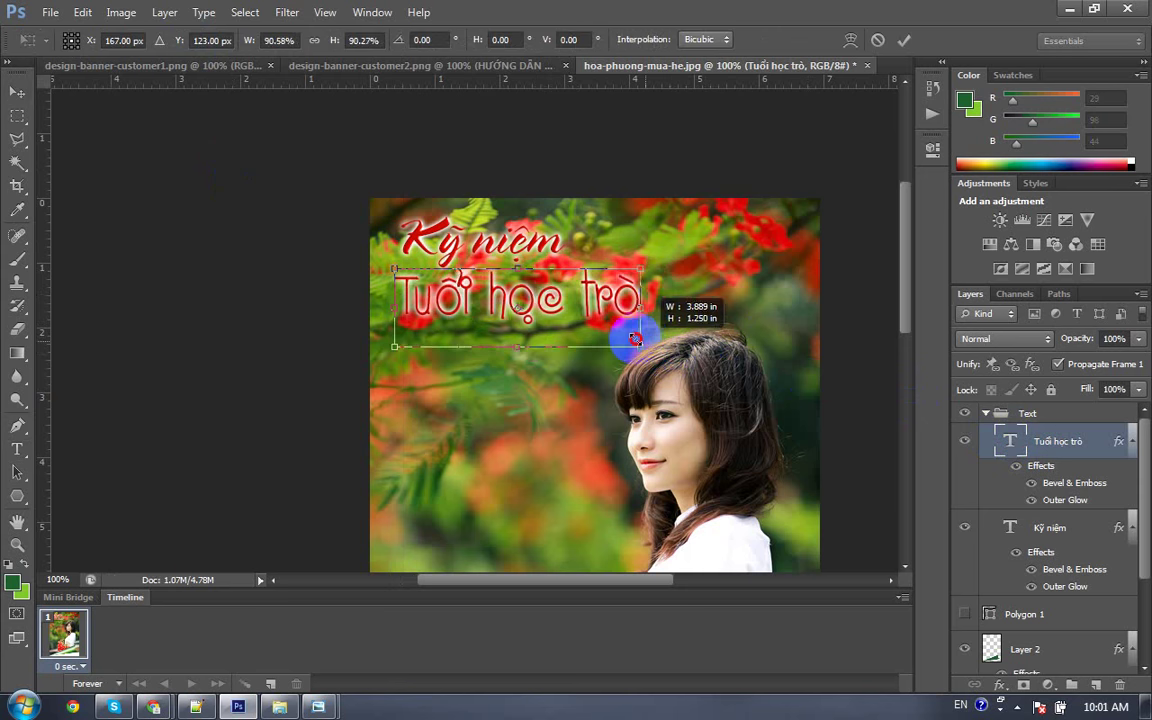
{"action": "key", "text": "Return"}
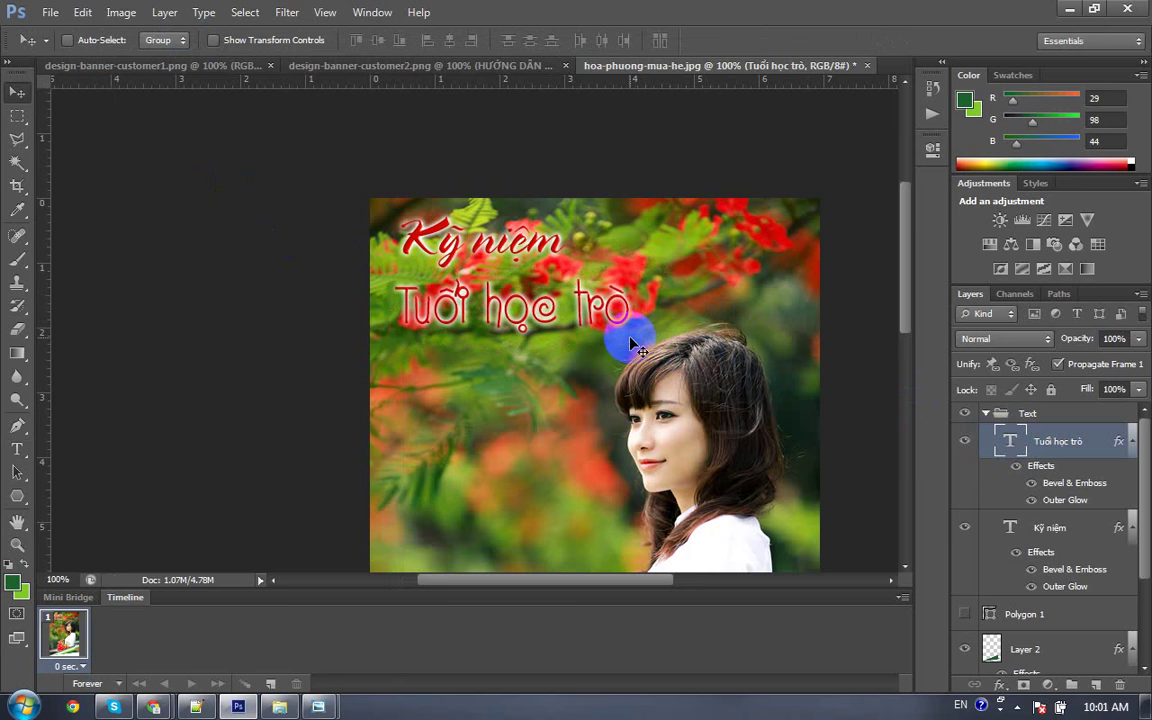
Step: Change the Tuổi học trò text colour to yellow (fff000)
{"action": "key", "text": "t"}
{"action": "left_click", "coordinate": [578, 42]}
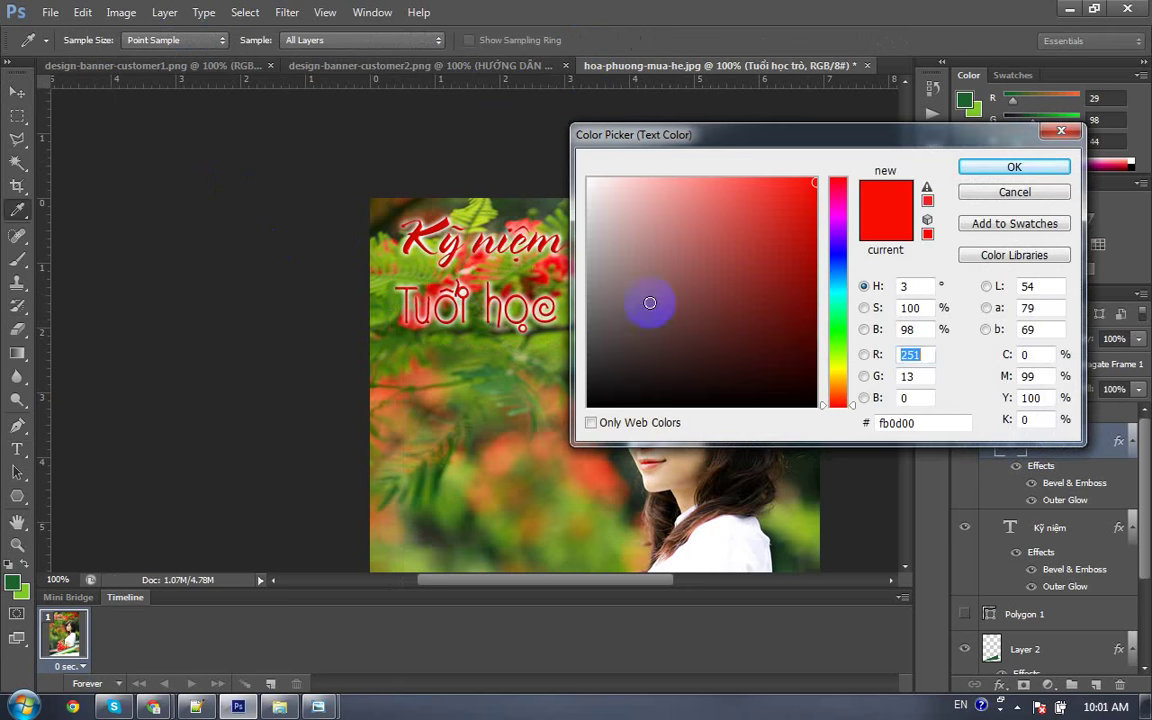
{"action": "left_click_drag", "start_coordinate": [836, 362], "coordinate": [838, 370]}
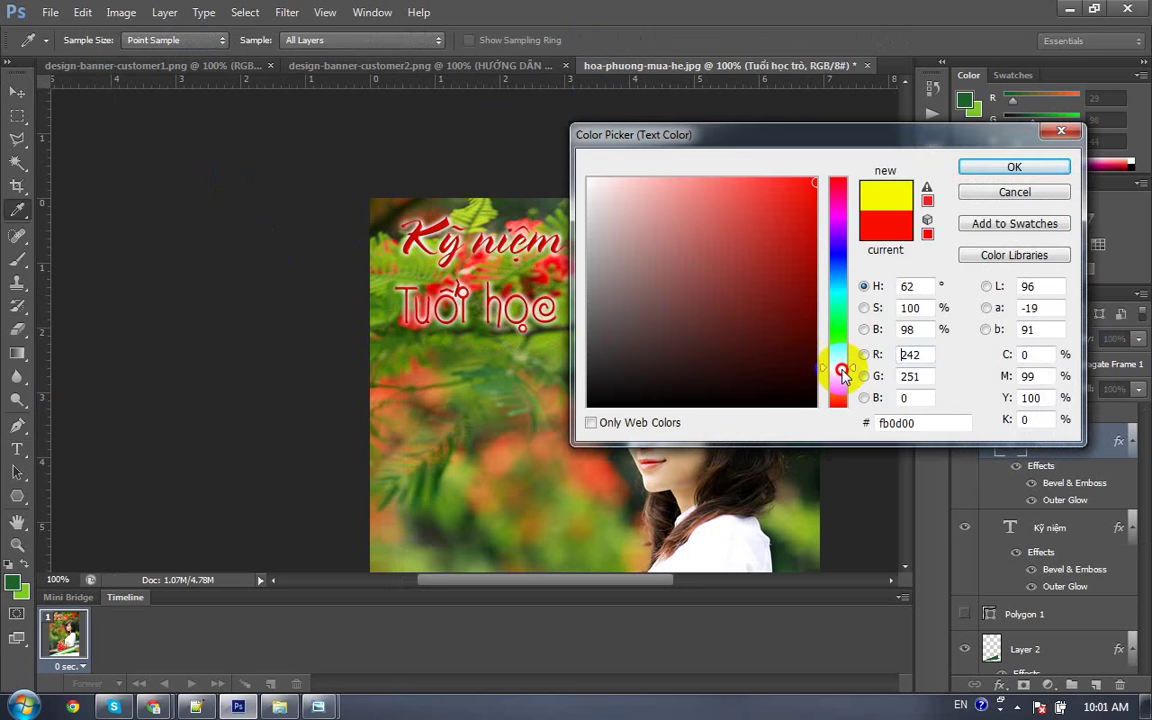
{"action": "left_click", "coordinate": [811, 193]}
{"action": "left_click_drag", "start_coordinate": [853, 372], "coordinate": [852, 376]}
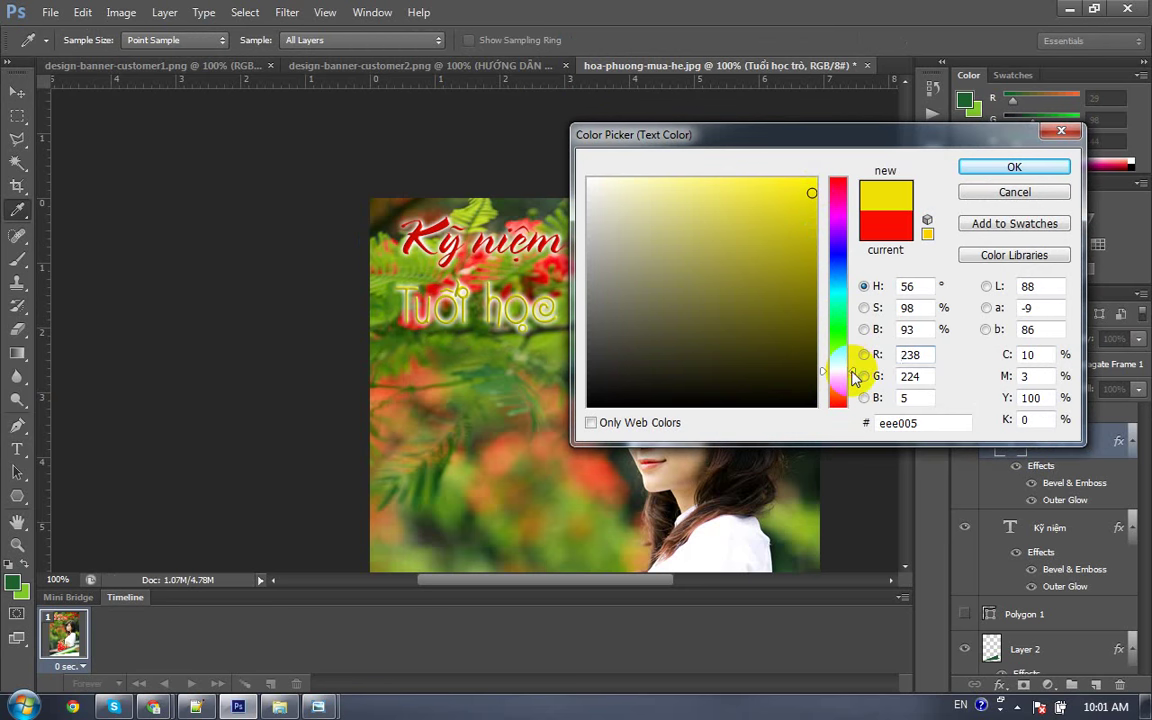
{"action": "left_click", "coordinate": [815, 180]}
{"action": "left_click_drag", "start_coordinate": [815, 180], "coordinate": [818, 175]}
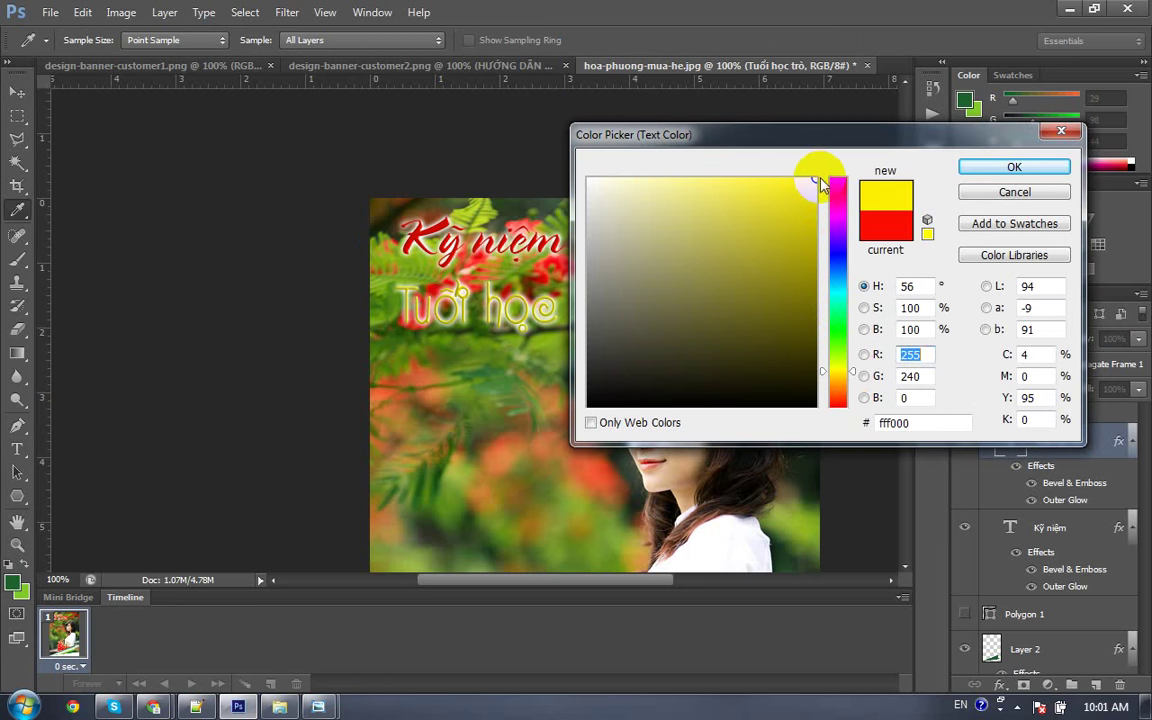
{"action": "left_click", "coordinate": [1000, 167]}
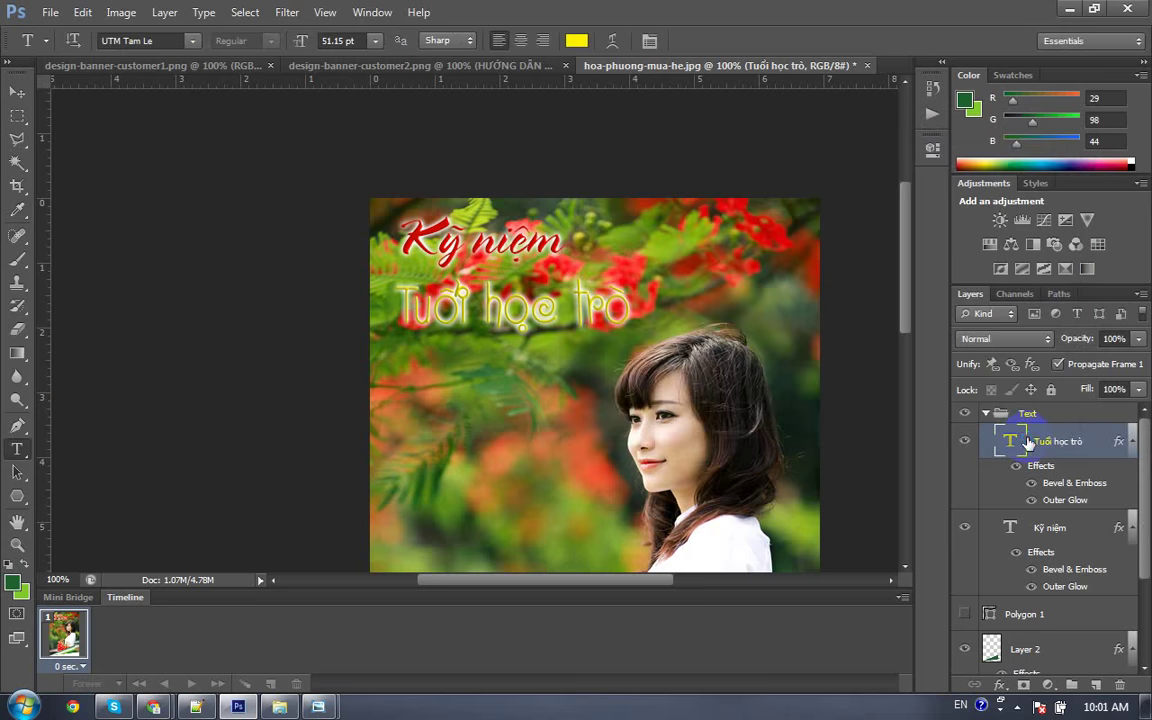
Step: Copy the Tuổi học trò layer's effects, then clear its layer style
{"action": "right_click", "coordinate": [1025, 441]}
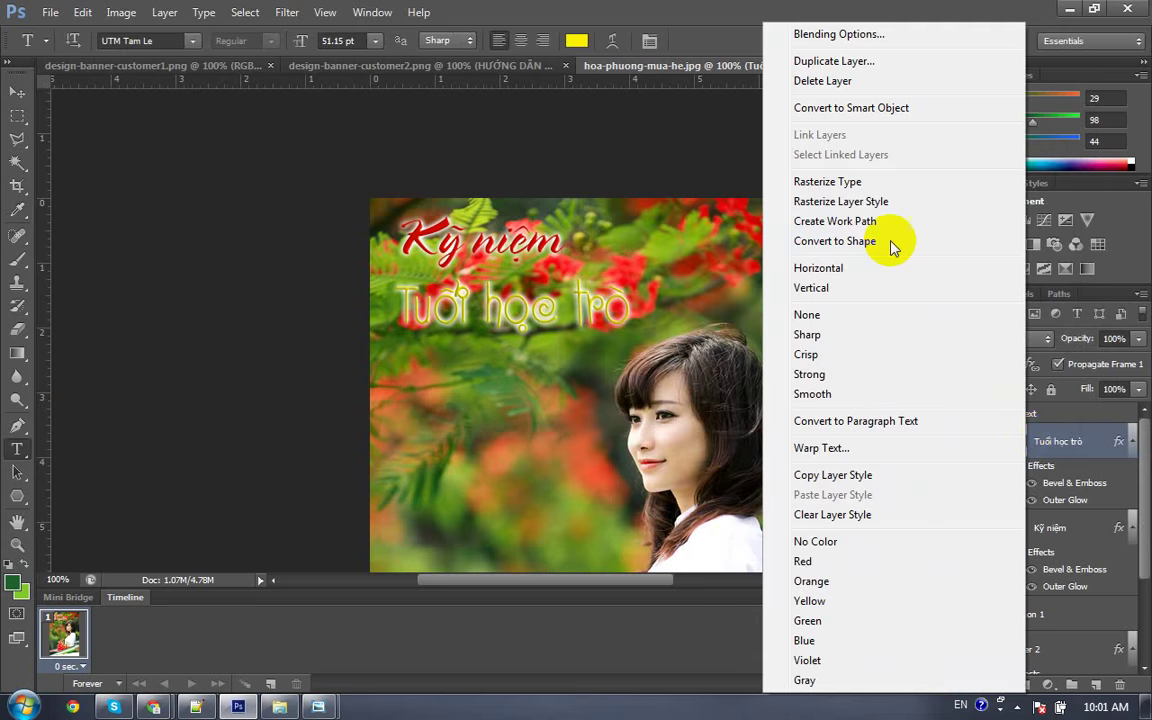
{"action": "left_click", "coordinate": [832, 475]}
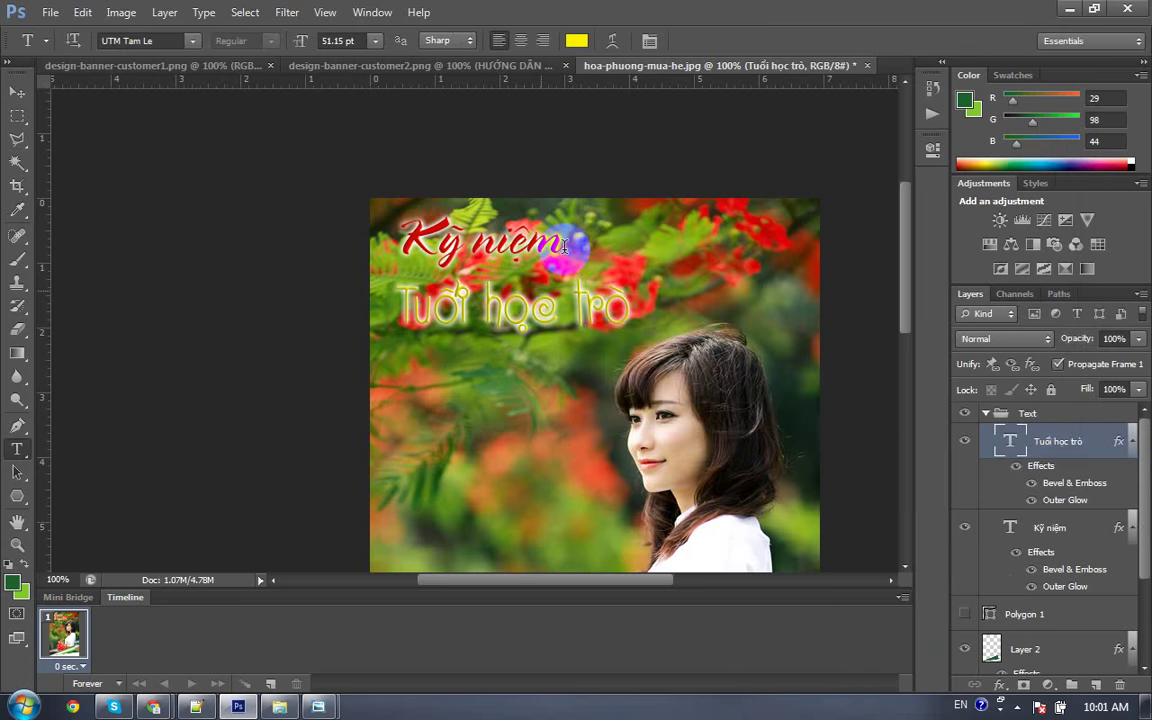
{"action": "right_click", "coordinate": [1050, 447]}
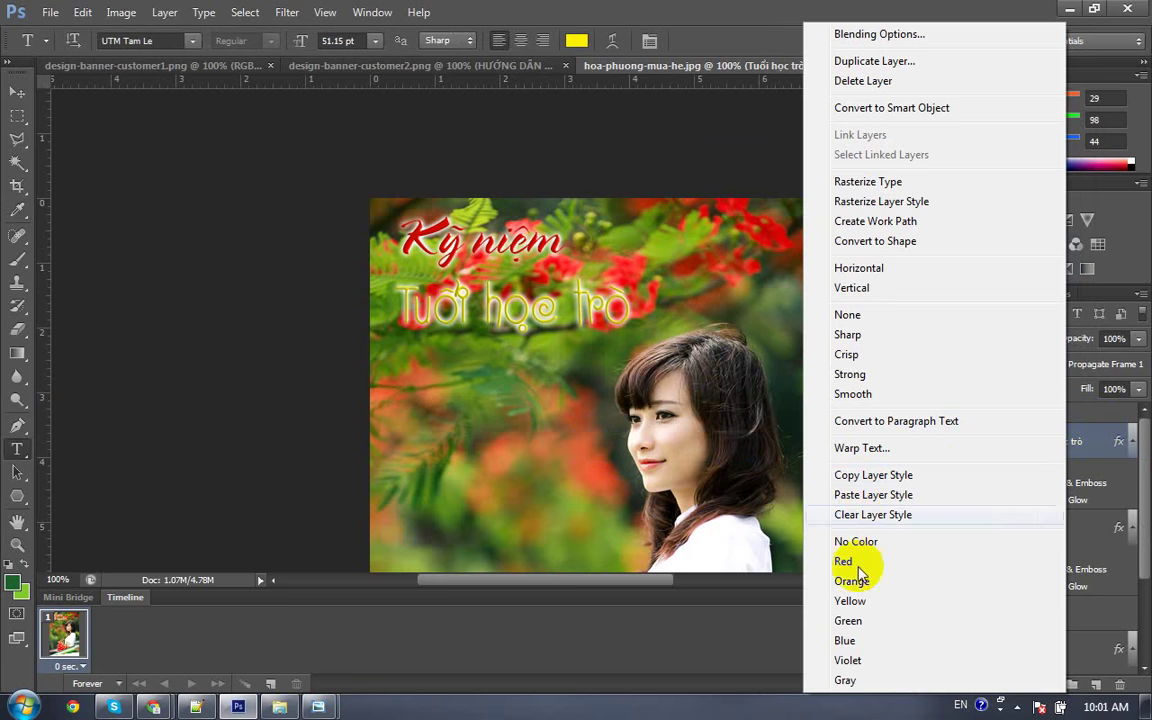
{"action": "left_click", "coordinate": [873, 514]}
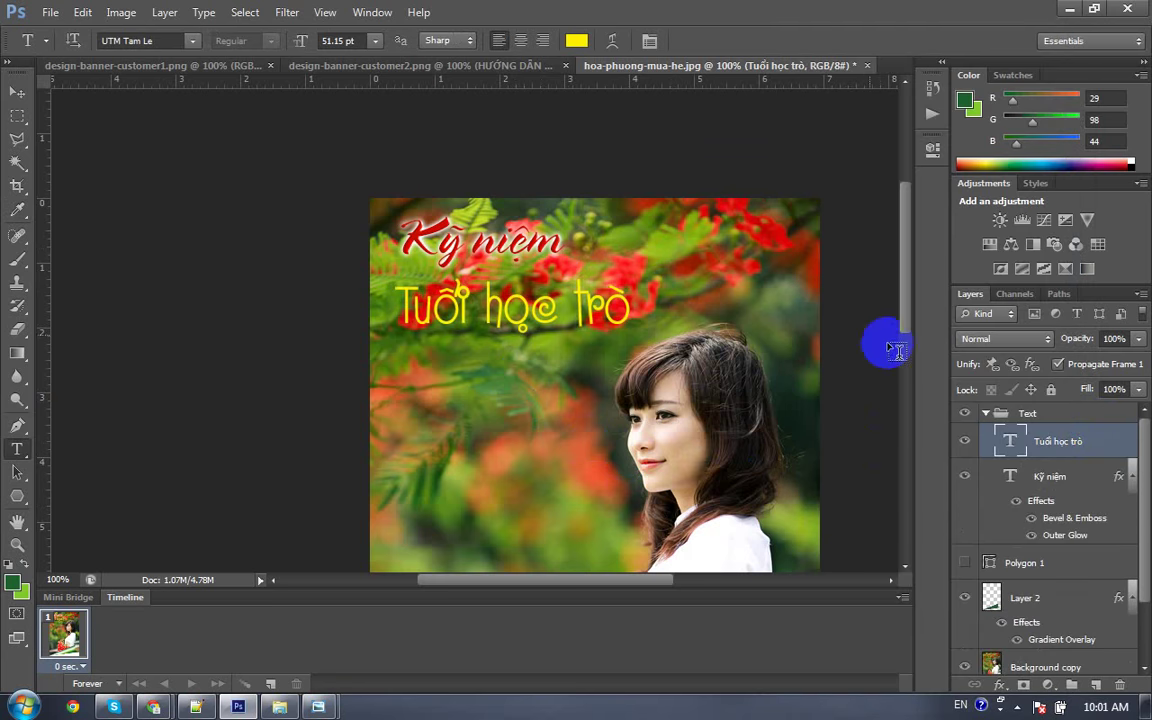
{"action": "key", "text": "v"}
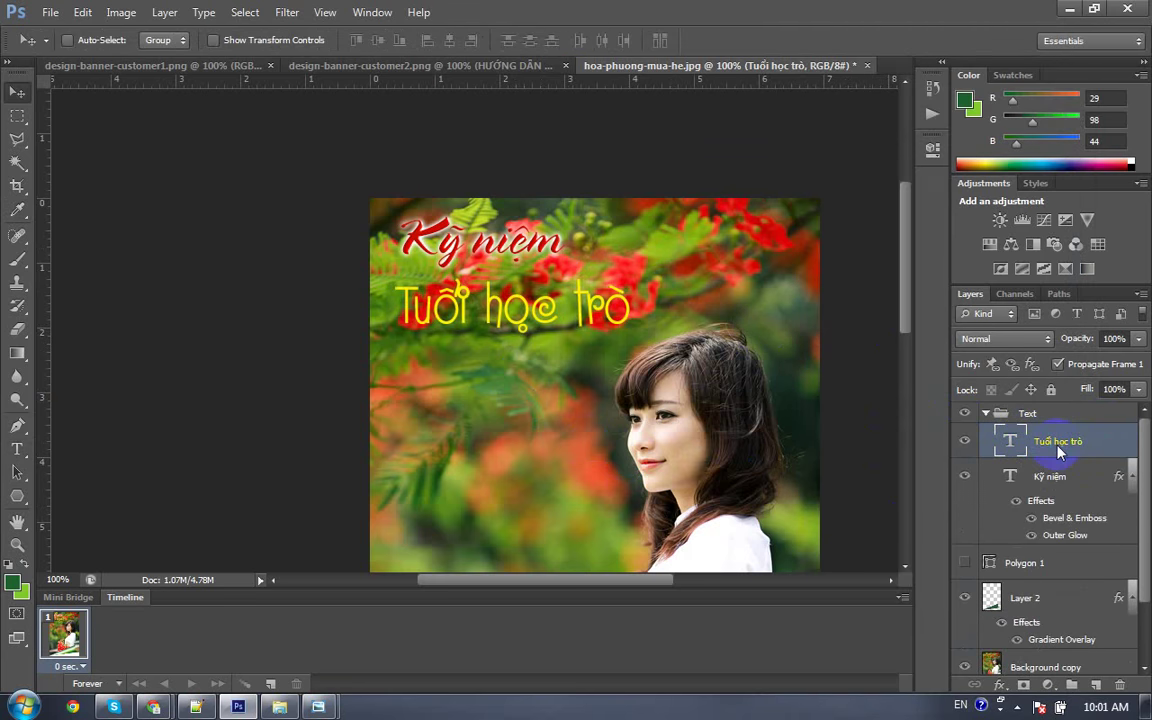
{"action": "right_click", "coordinate": [1060, 452]}
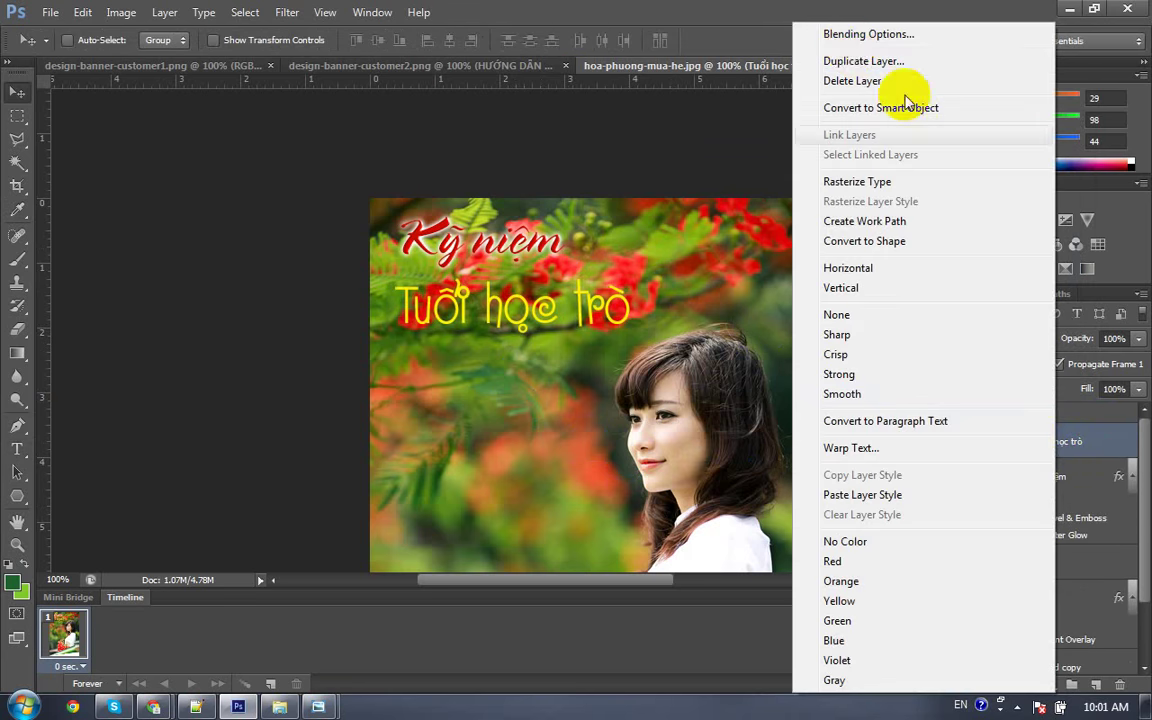
Step: Add a white 3 px Stroke to the Tuổi học trò title
{"action": "left_click", "coordinate": [873, 36]}
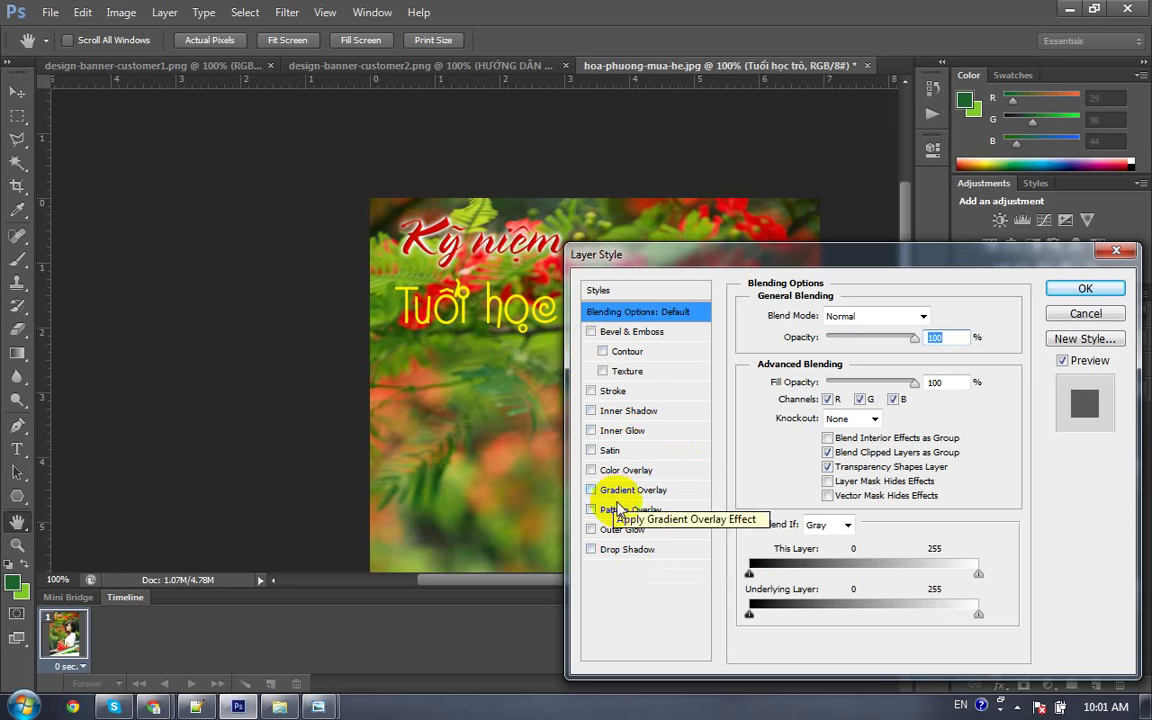
{"action": "left_click", "coordinate": [610, 392]}
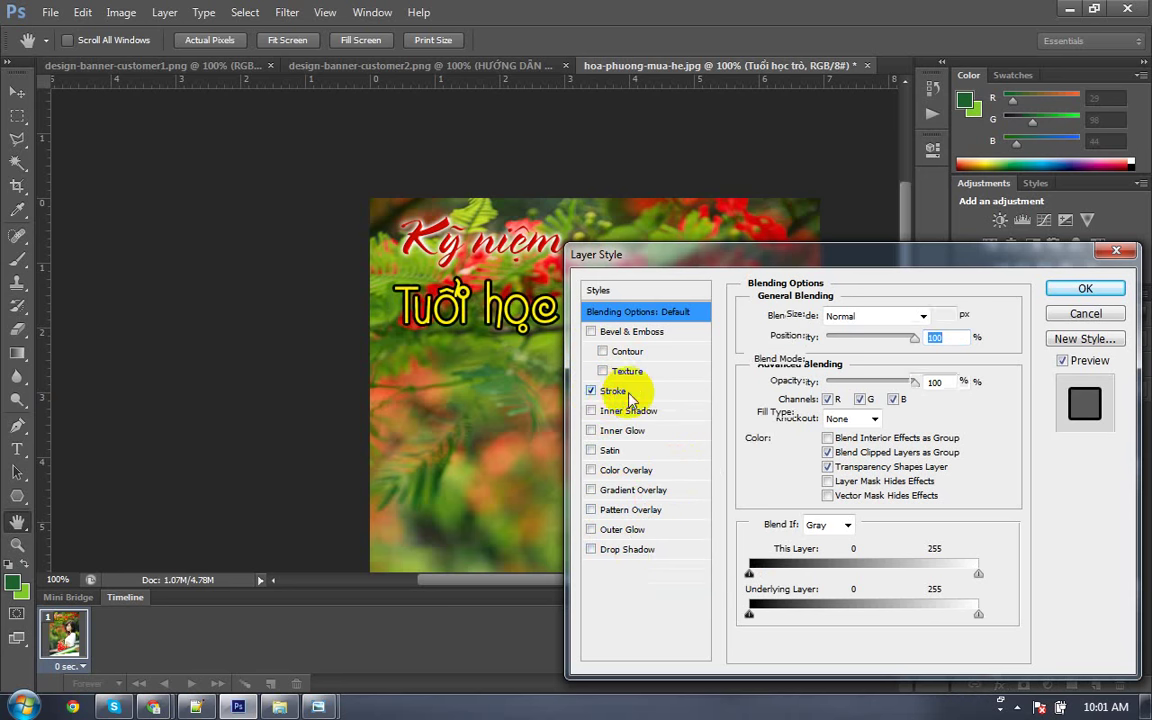
{"action": "left_click", "coordinate": [614, 391]}
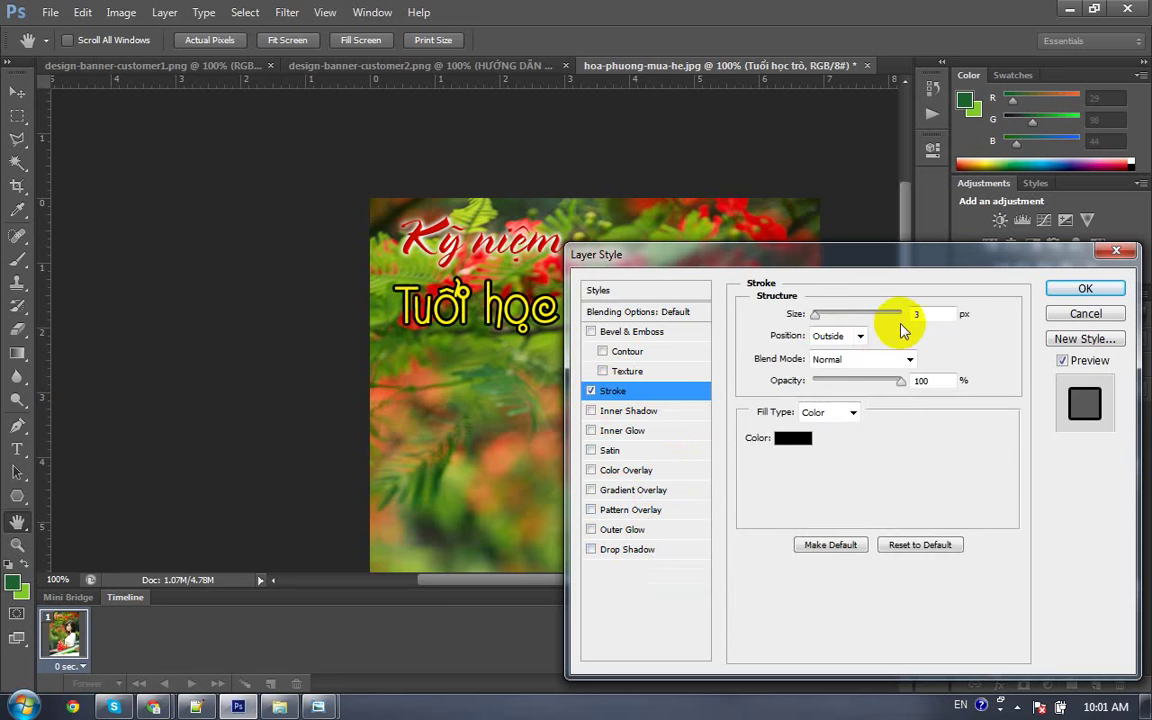
{"action": "left_click", "coordinate": [787, 440]}
{"action": "left_click_drag", "start_coordinate": [702, 303], "coordinate": [578, 165]}
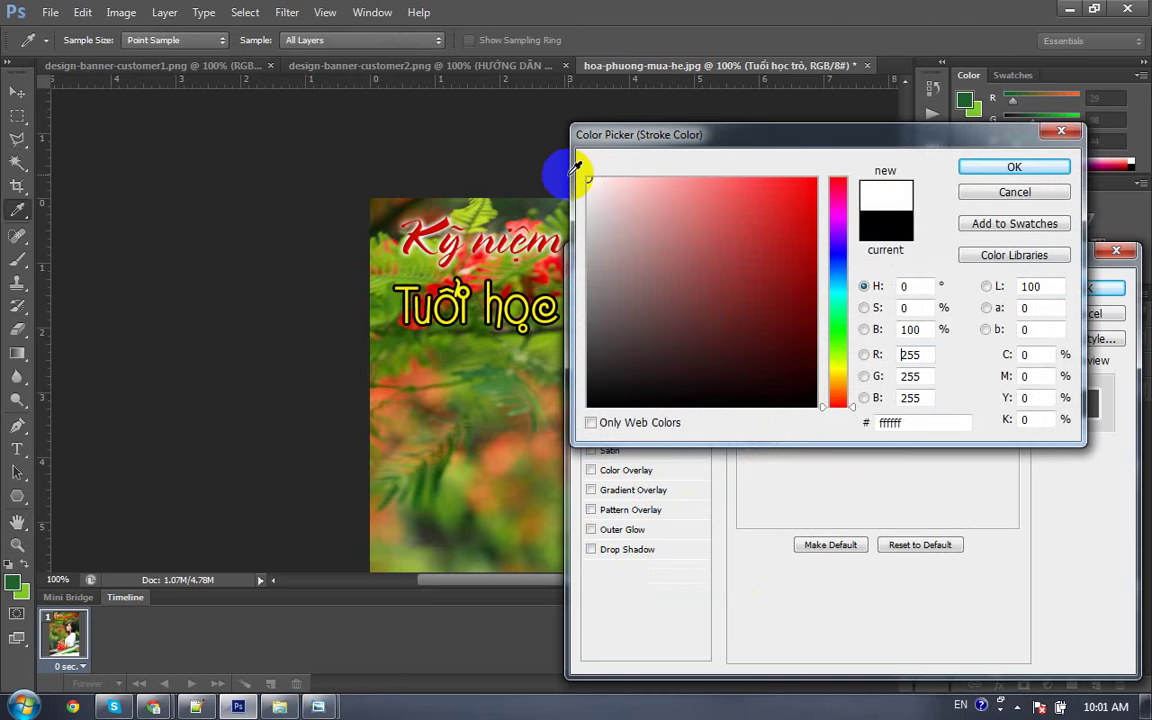
{"action": "left_click", "coordinate": [977, 173]}
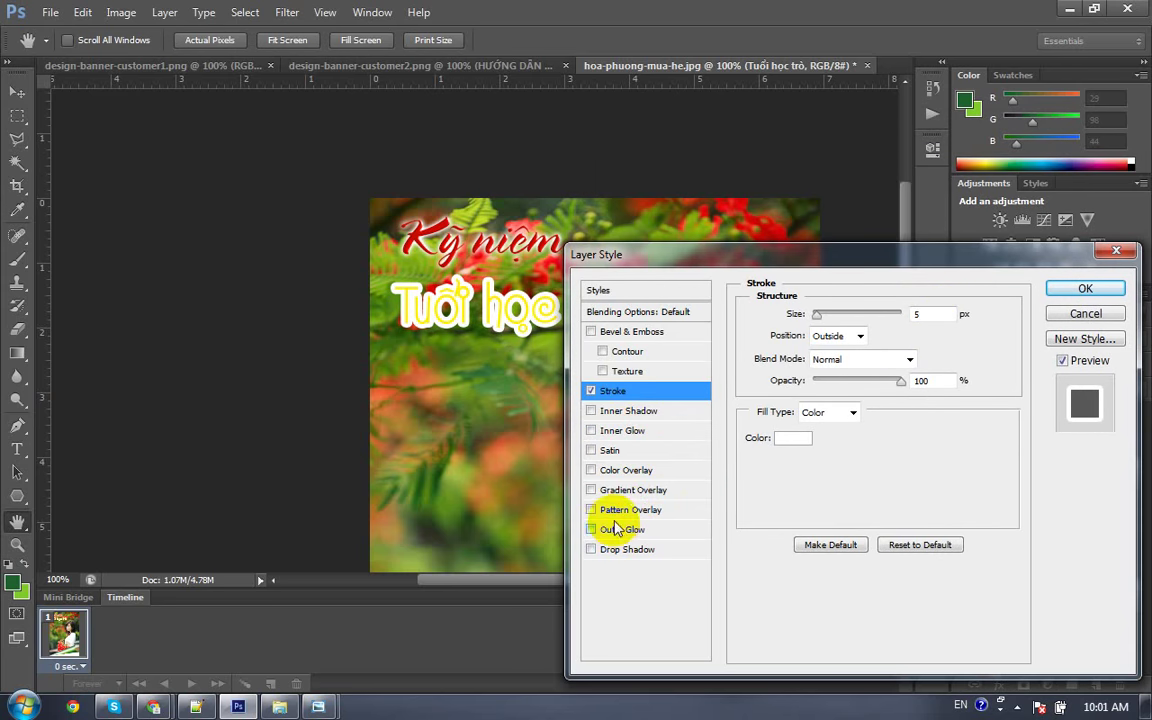
Step: Add a golden yellow (ffd200) Color Overlay, apply the styles, and switch to design-banner-customer2.png
{"action": "left_click", "coordinate": [628, 472]}
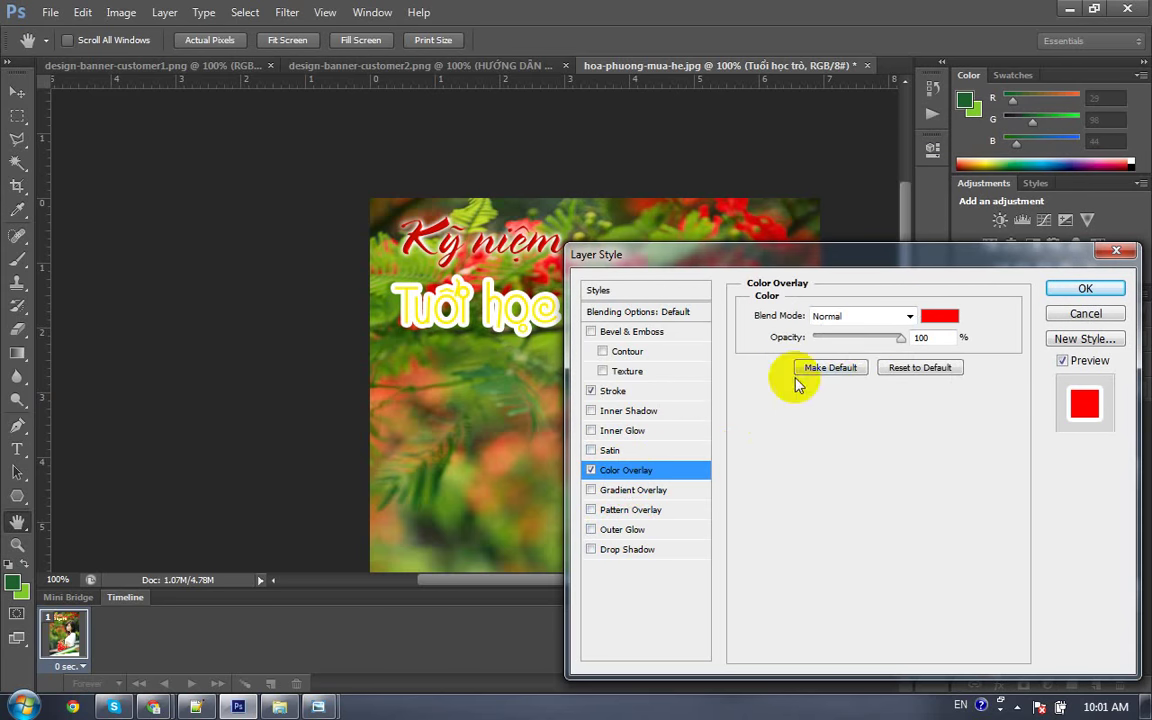
{"action": "left_click", "coordinate": [936, 316]}
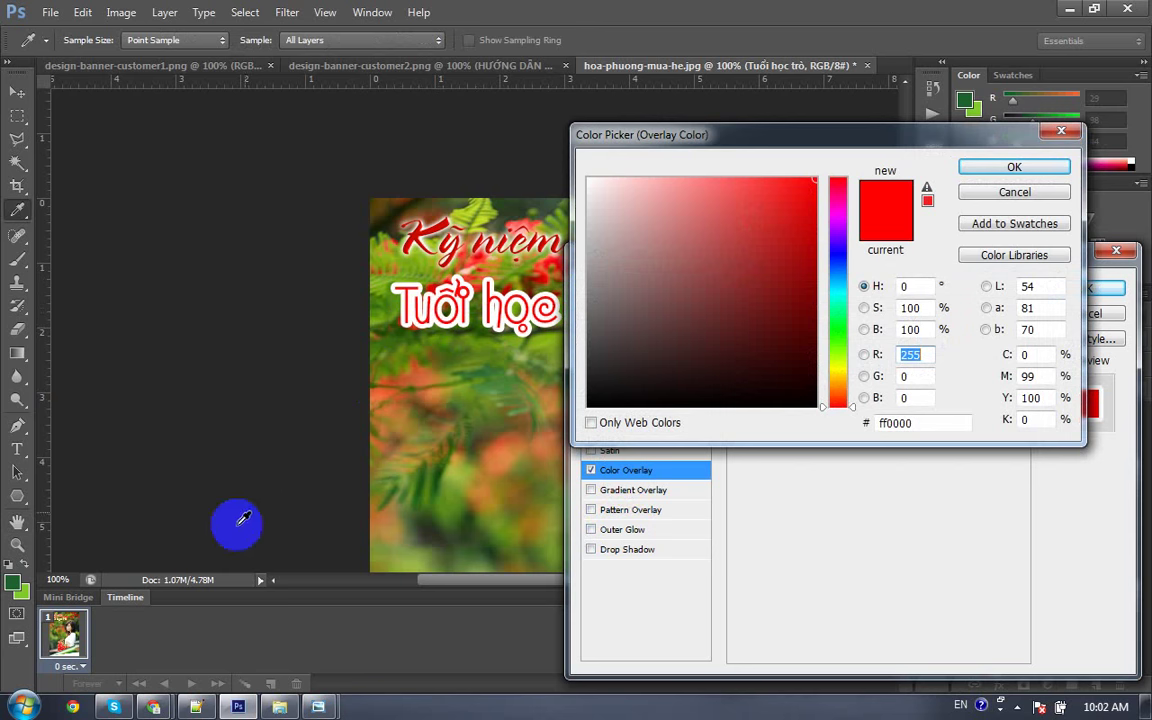
{"action": "left_click", "coordinate": [832, 374]}
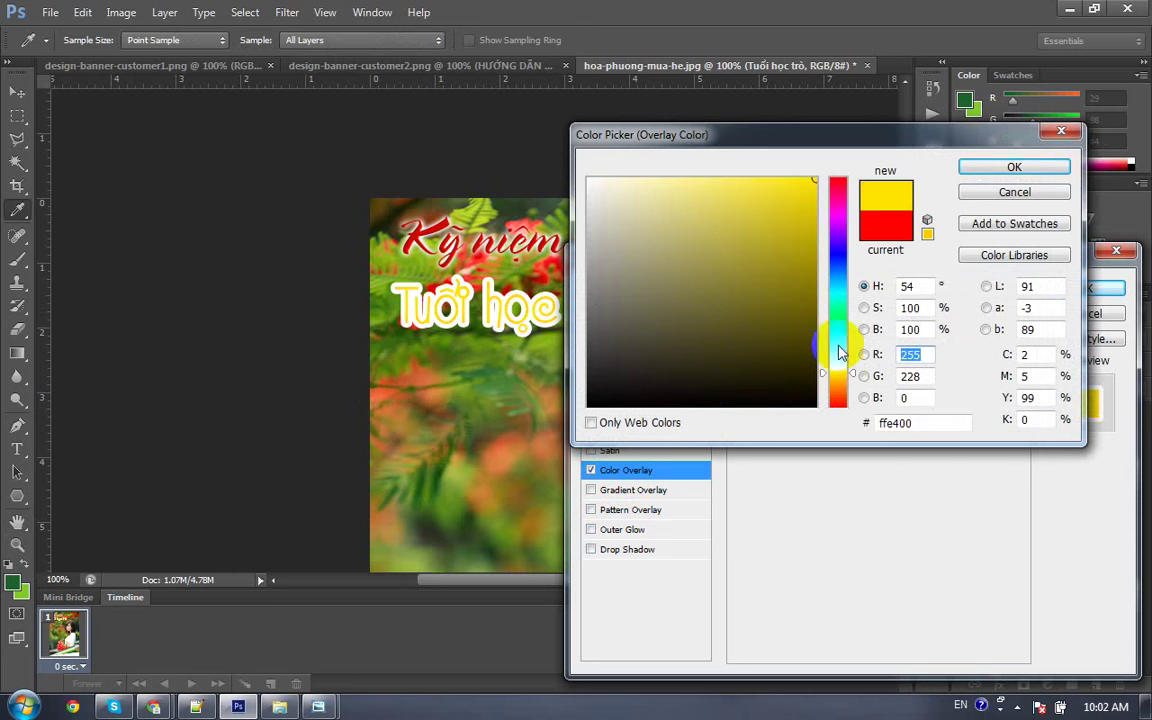
{"action": "left_click_drag", "start_coordinate": [840, 376], "coordinate": [858, 383]}
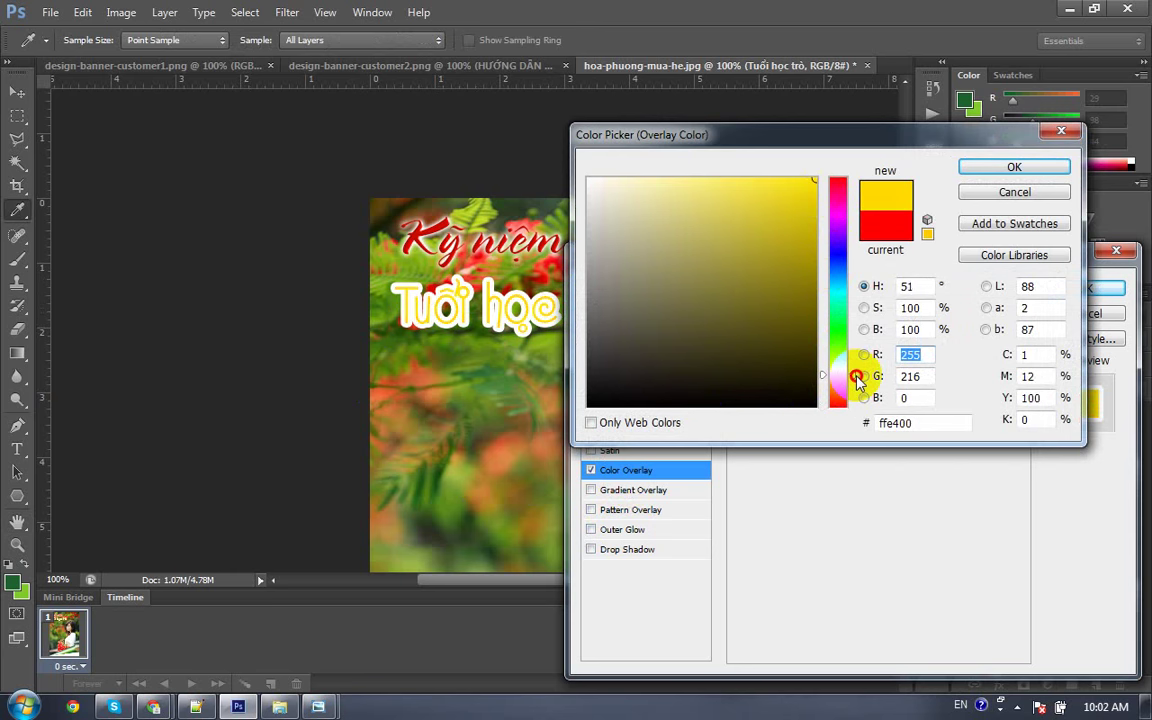
{"action": "left_click", "coordinate": [985, 166]}
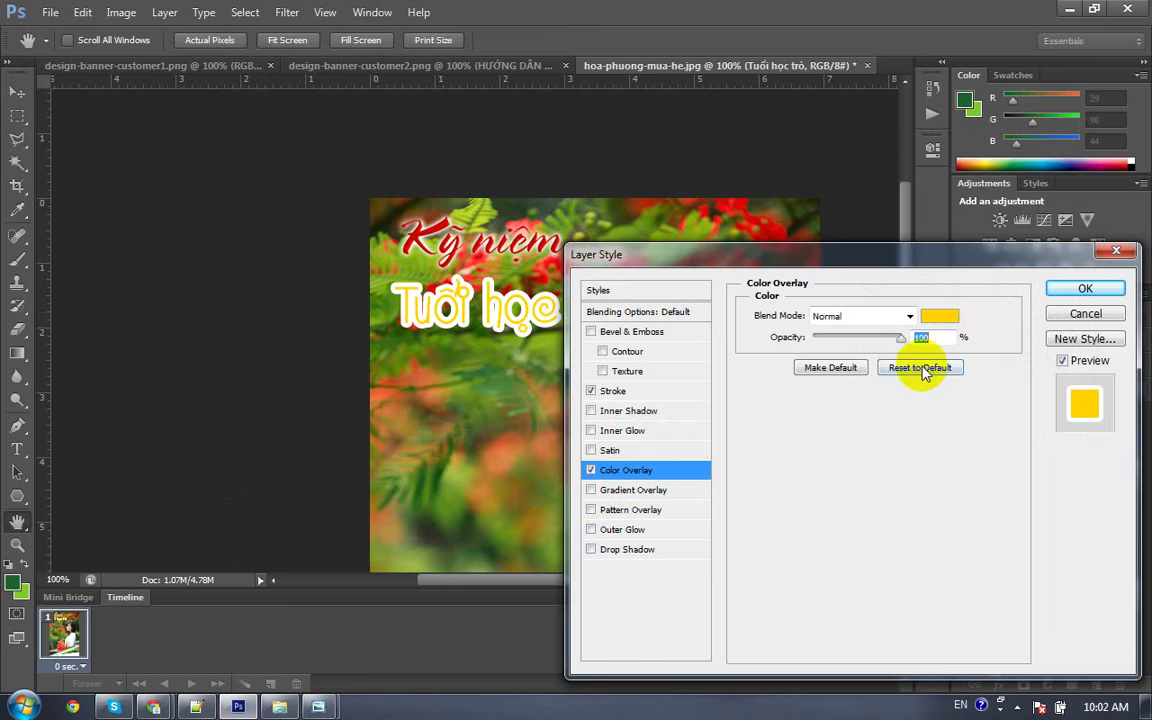
{"action": "left_click", "coordinate": [612, 390]}
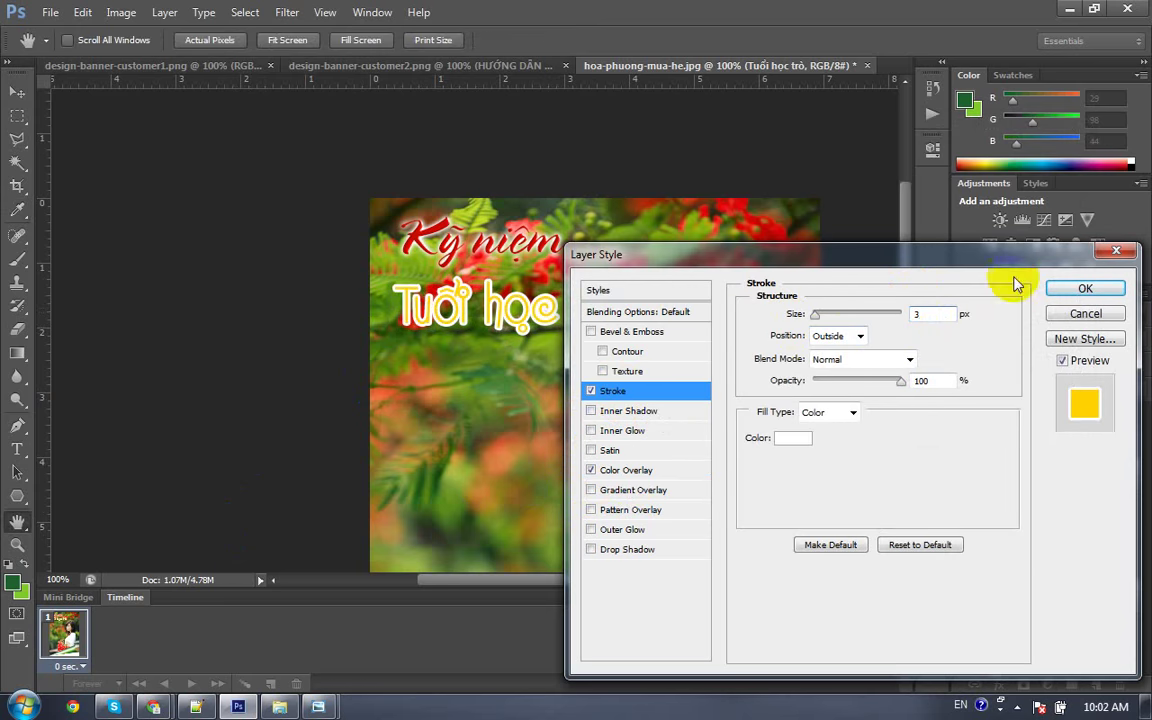
{"action": "left_click", "coordinate": [1083, 290]}
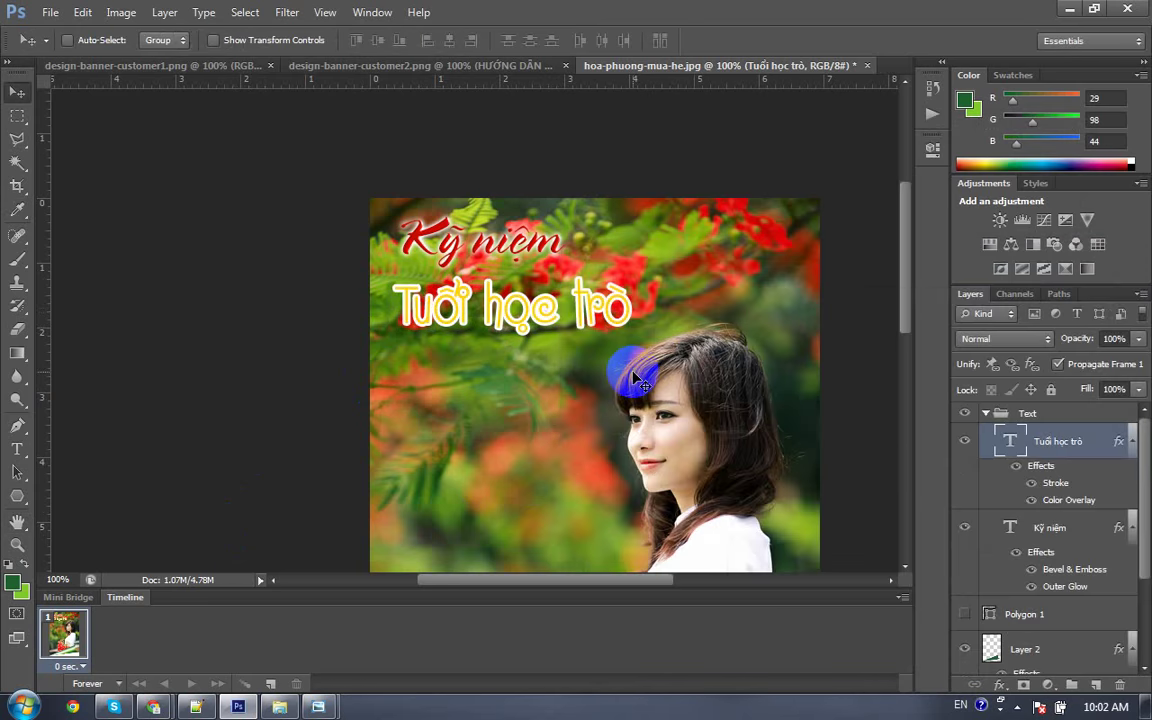
{"action": "key", "text": "ctrl+minus"}
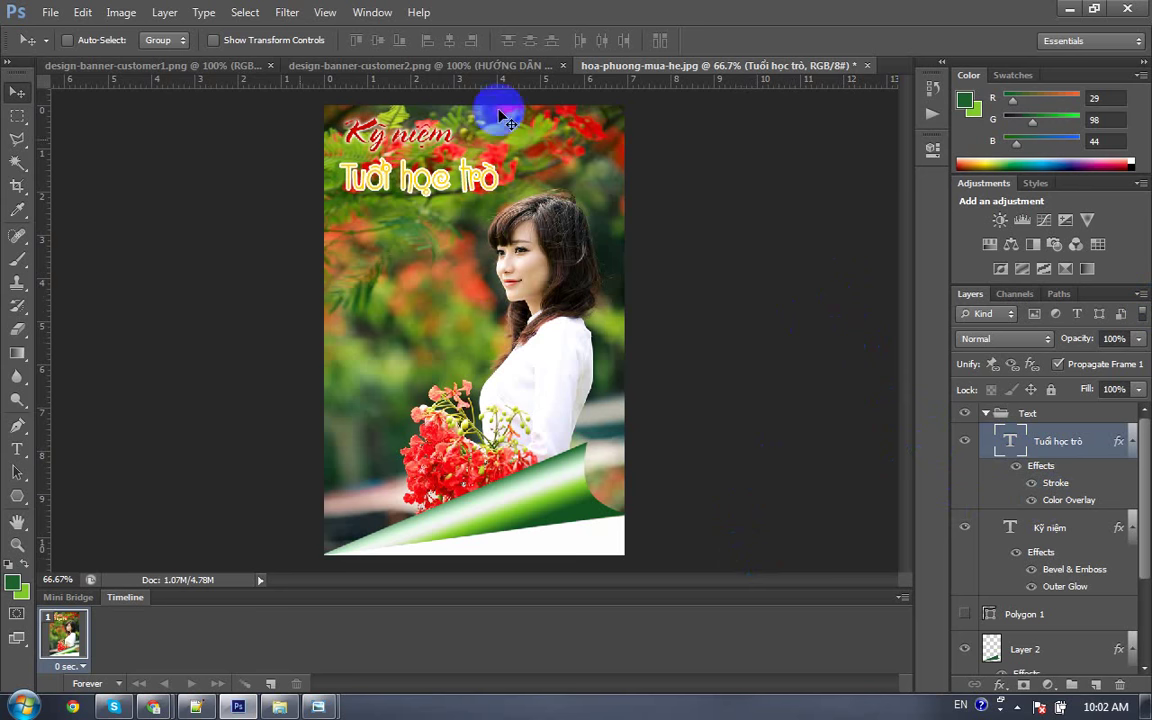
{"action": "left_click", "coordinate": [466, 70]}
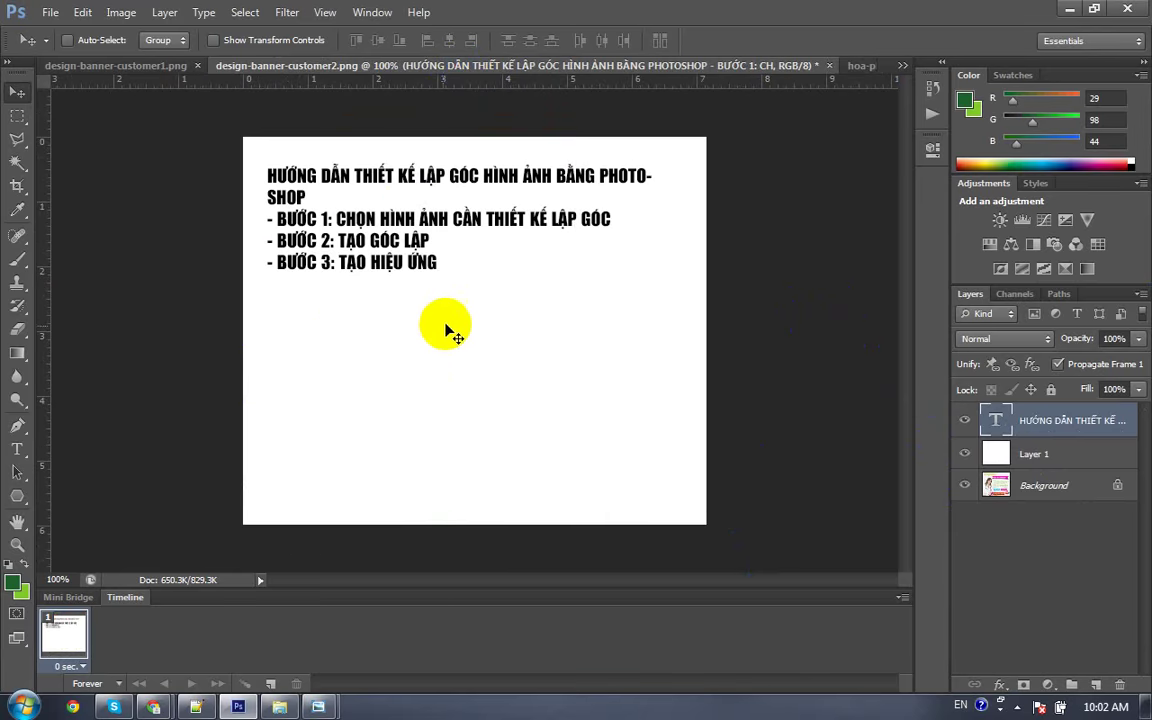
Step: Add a closing text block below the steps list ending 'Chúc các bạn vui vẻ, thành công'
{"action": "key", "text": "t"}
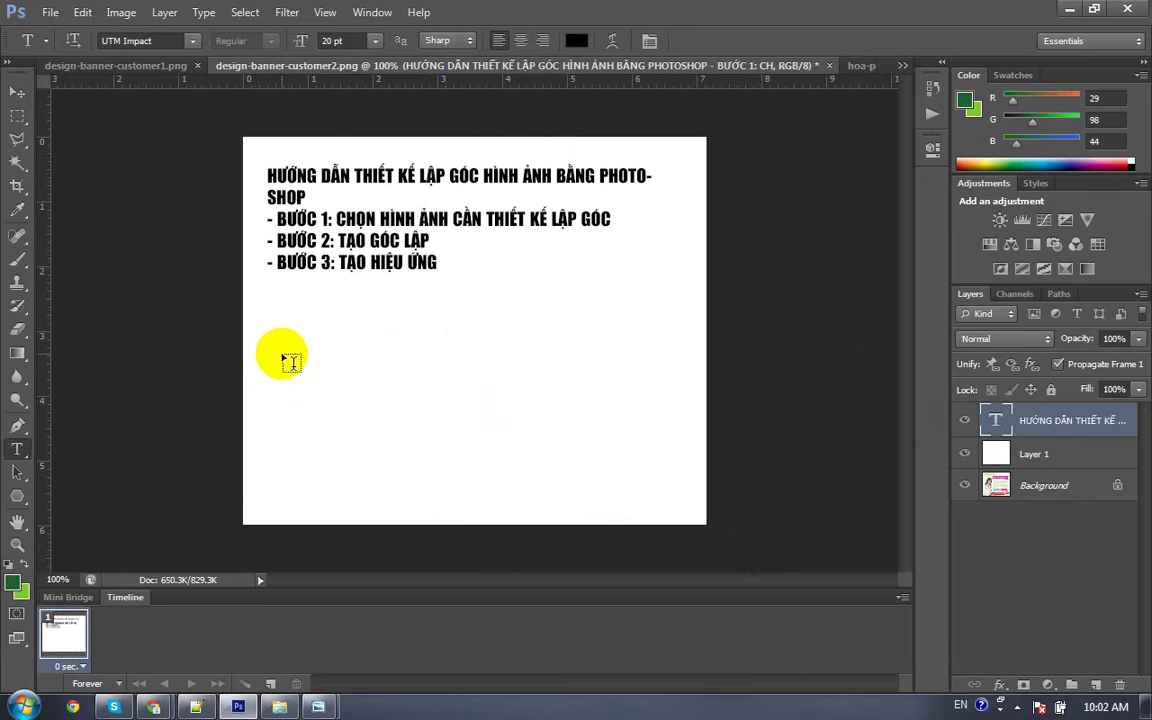
{"action": "left_click", "coordinate": [283, 358]}
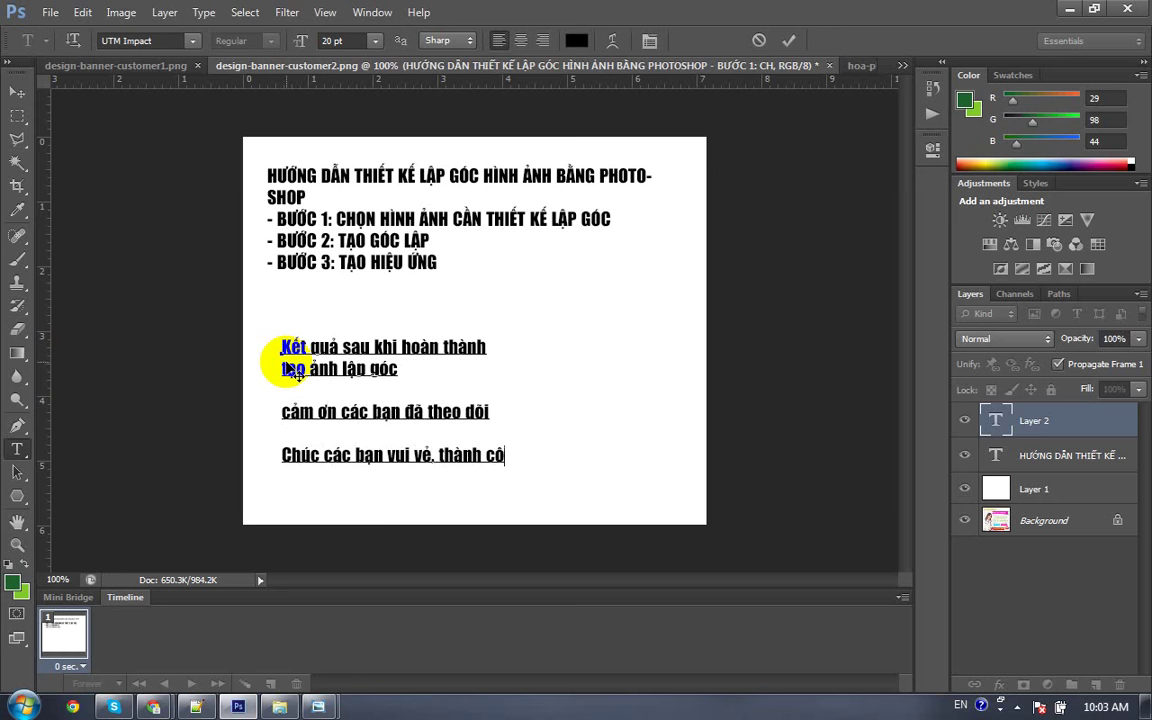
{"action": "left_click", "coordinate": [710, 441]}
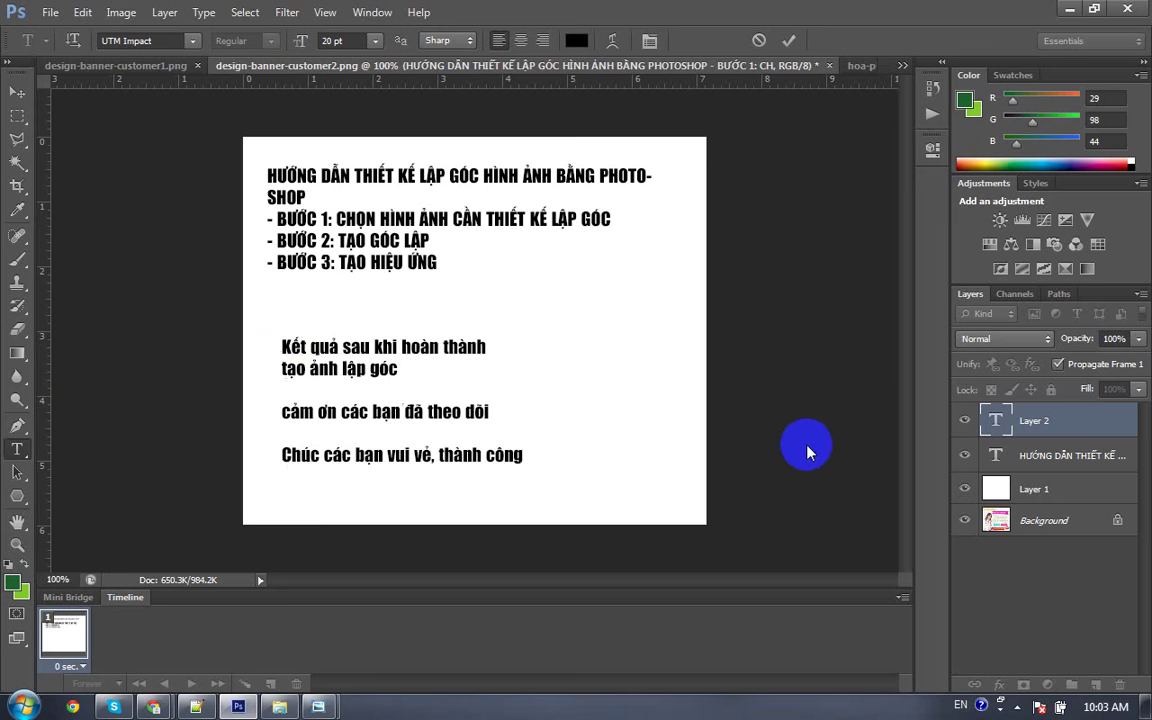
{"action": "key", "text": "ctrl+s"}
{"action": "key", "text": "Escape"}
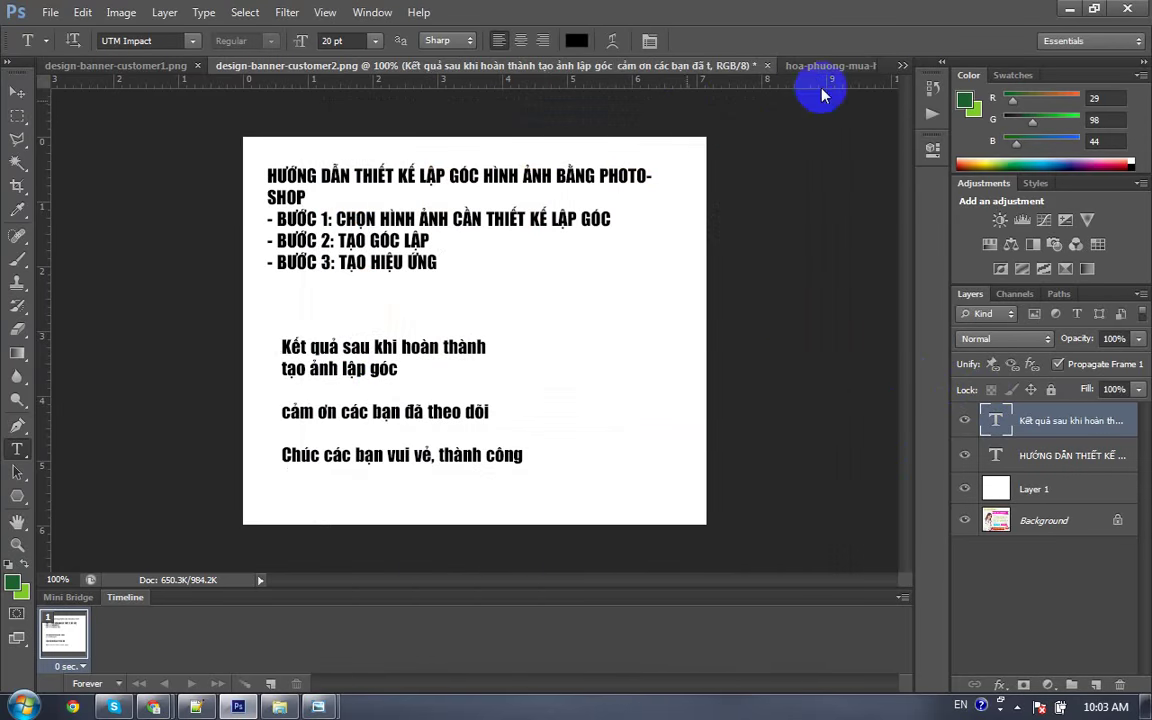
Step: Save hoa-phuong-mua-he to the Desktop as a JPEG at maximum quality 12
{"action": "left_click", "coordinate": [806, 75]}
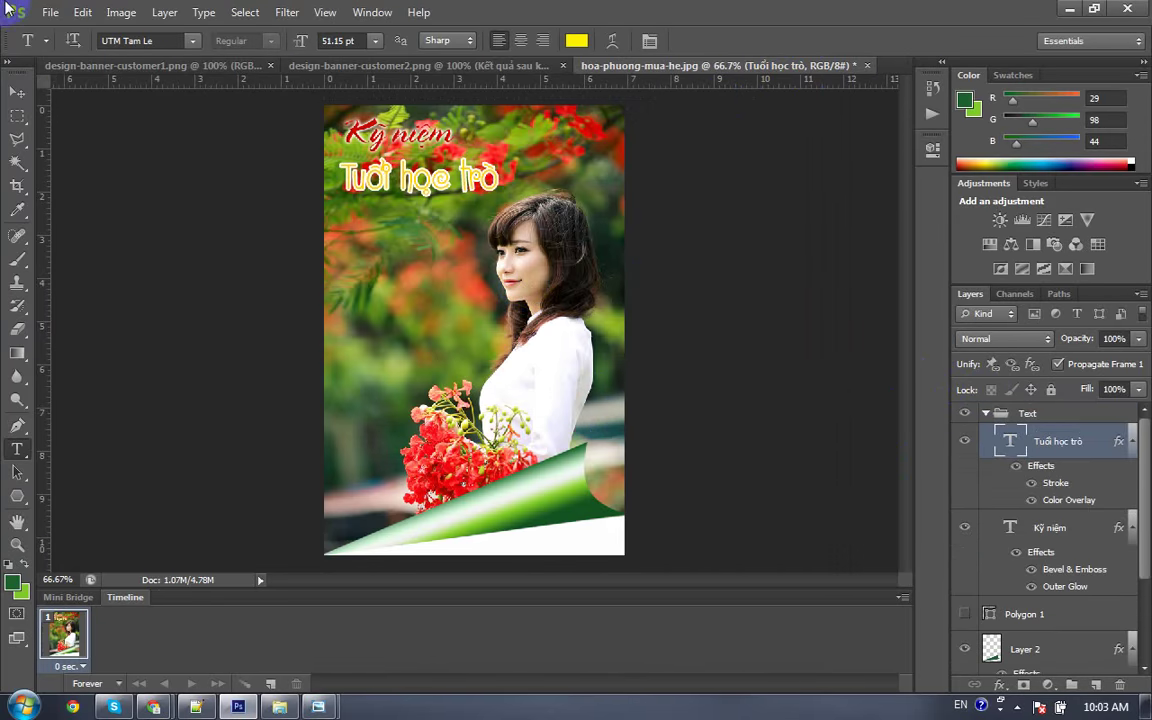
{"action": "left_click", "coordinate": [48, 14]}
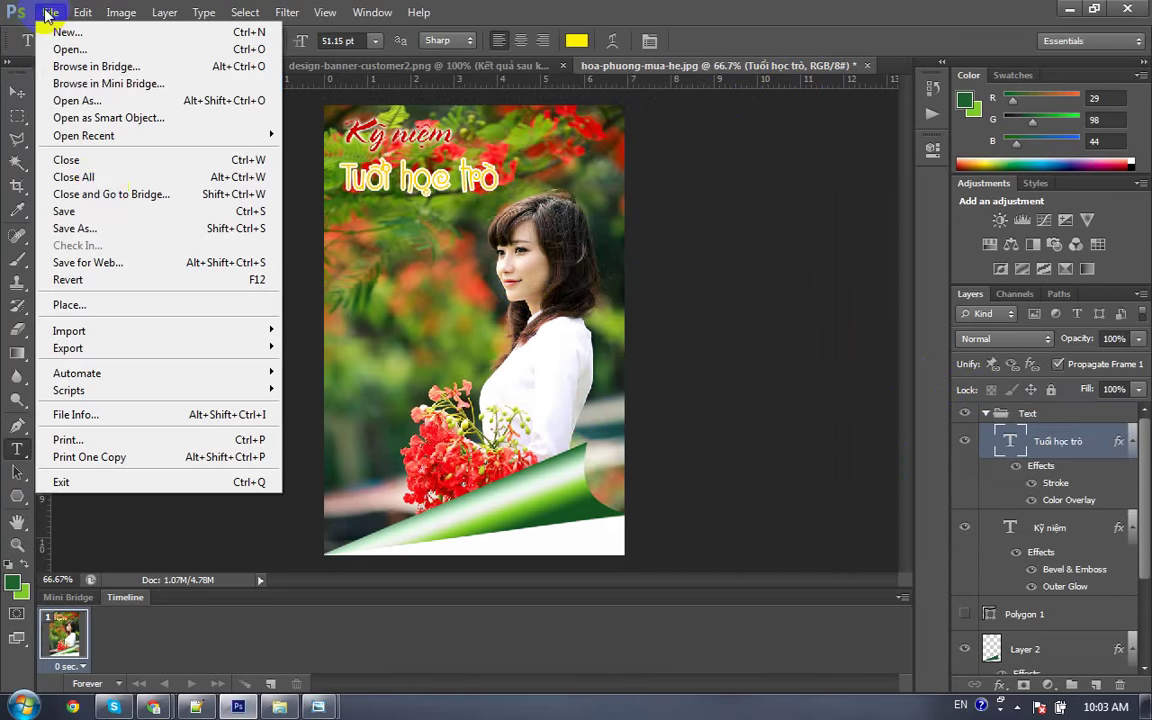
{"action": "left_click", "coordinate": [80, 228]}
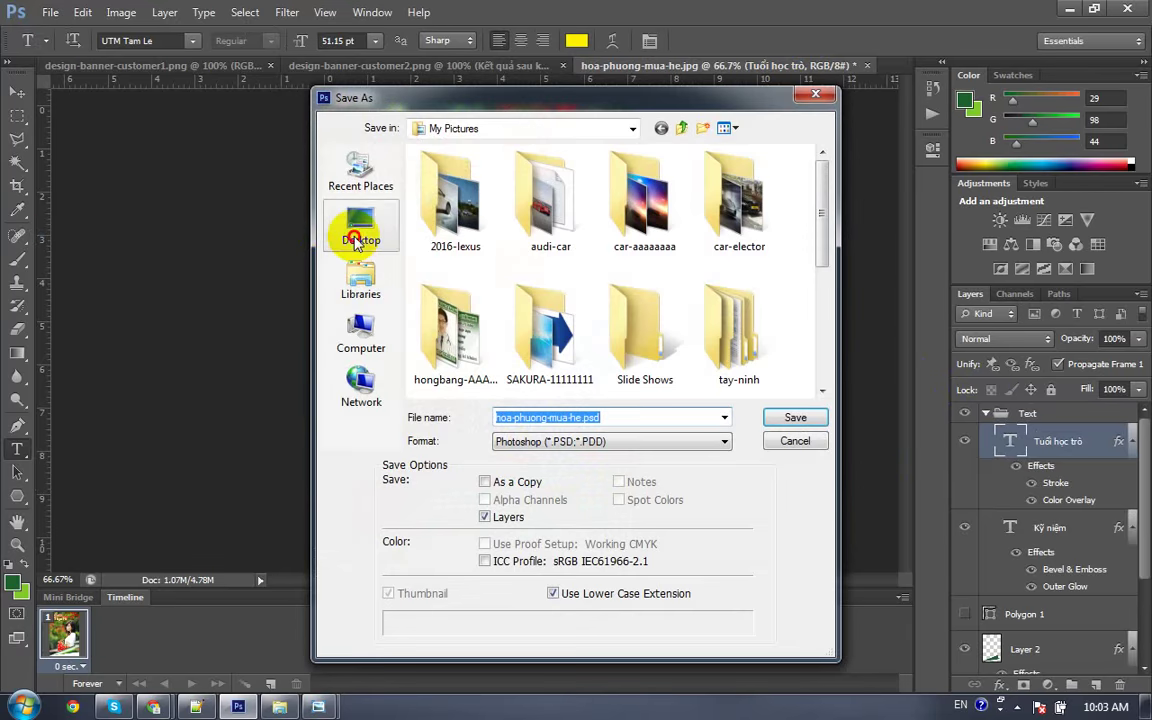
{"action": "left_click", "coordinate": [355, 228]}
{"action": "left_click", "coordinate": [560, 441]}
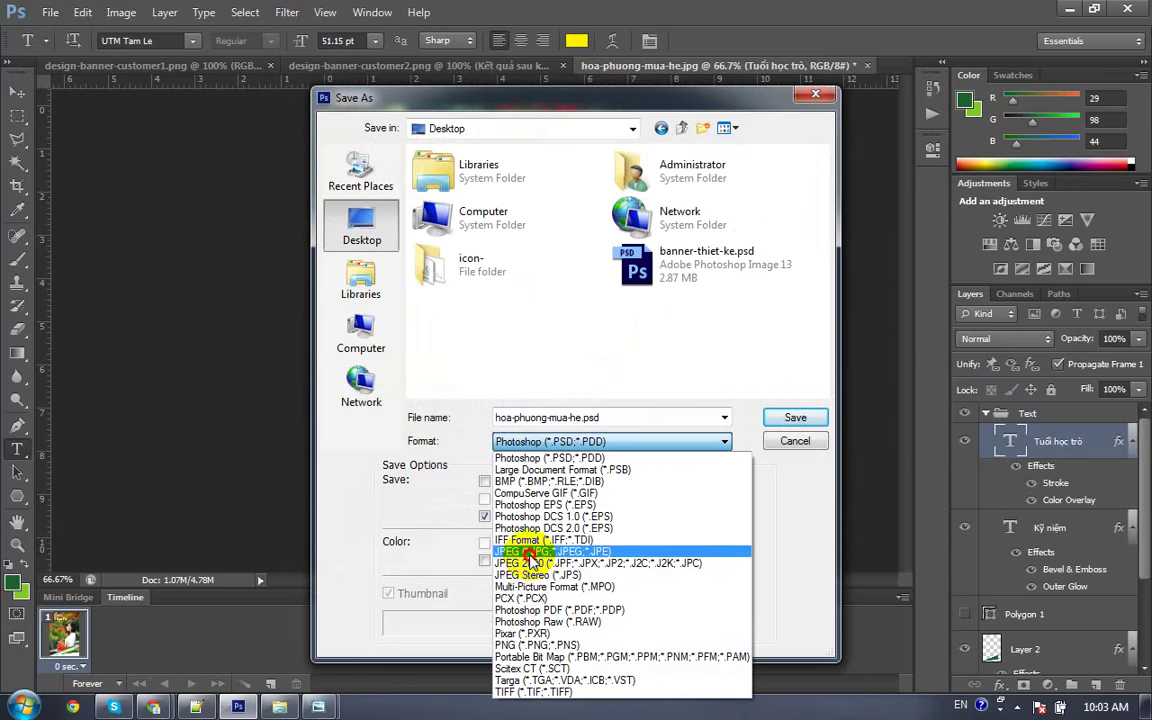
{"action": "left_click", "coordinate": [530, 551]}
{"action": "left_click", "coordinate": [788, 417]}
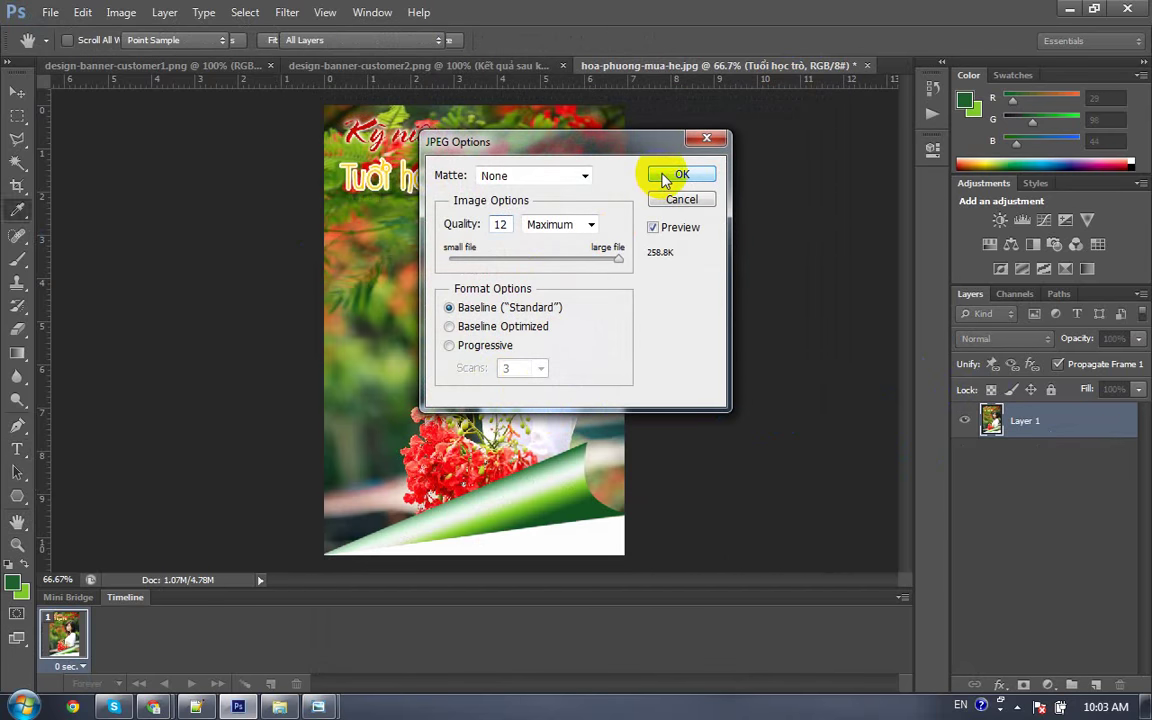
{"action": "left_click", "coordinate": [664, 180]}
{"action": "key", "text": "t"}
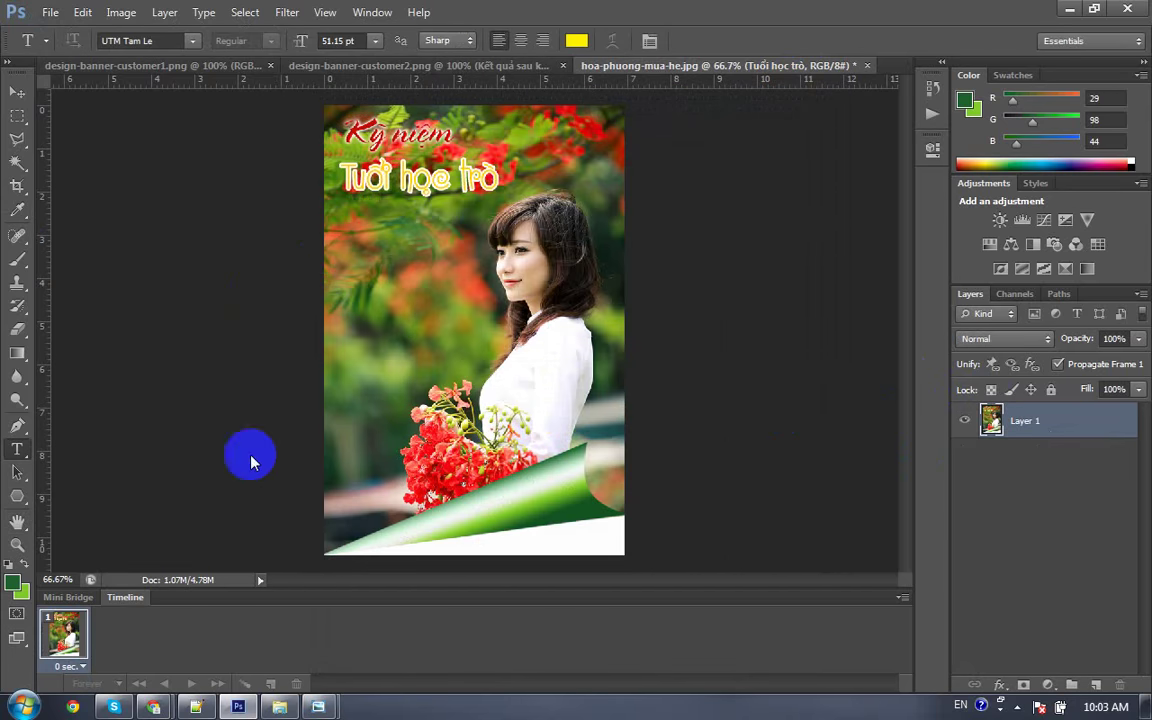
Step: Preview hoa-phuong-mua-he.jpg in Windows Photo Viewer to check titles and page curl, then return to Photoshop
{"action": "left_click", "coordinate": [1068, 9]}
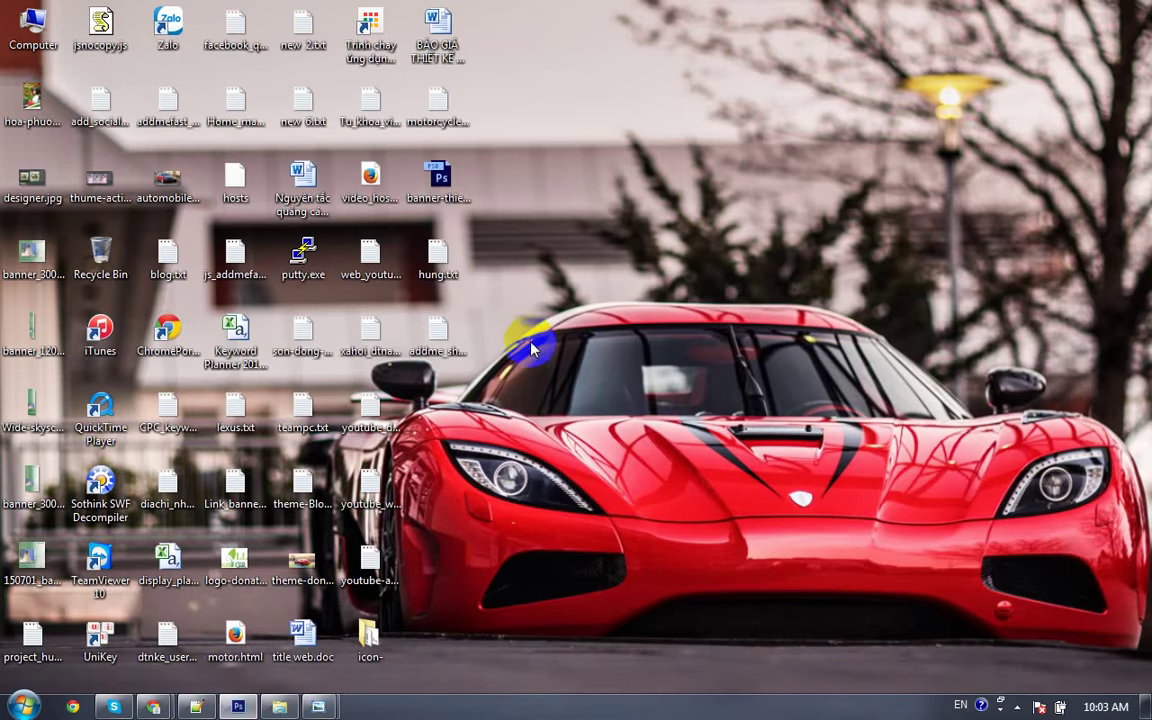
{"action": "left_click", "coordinate": [30, 100]}
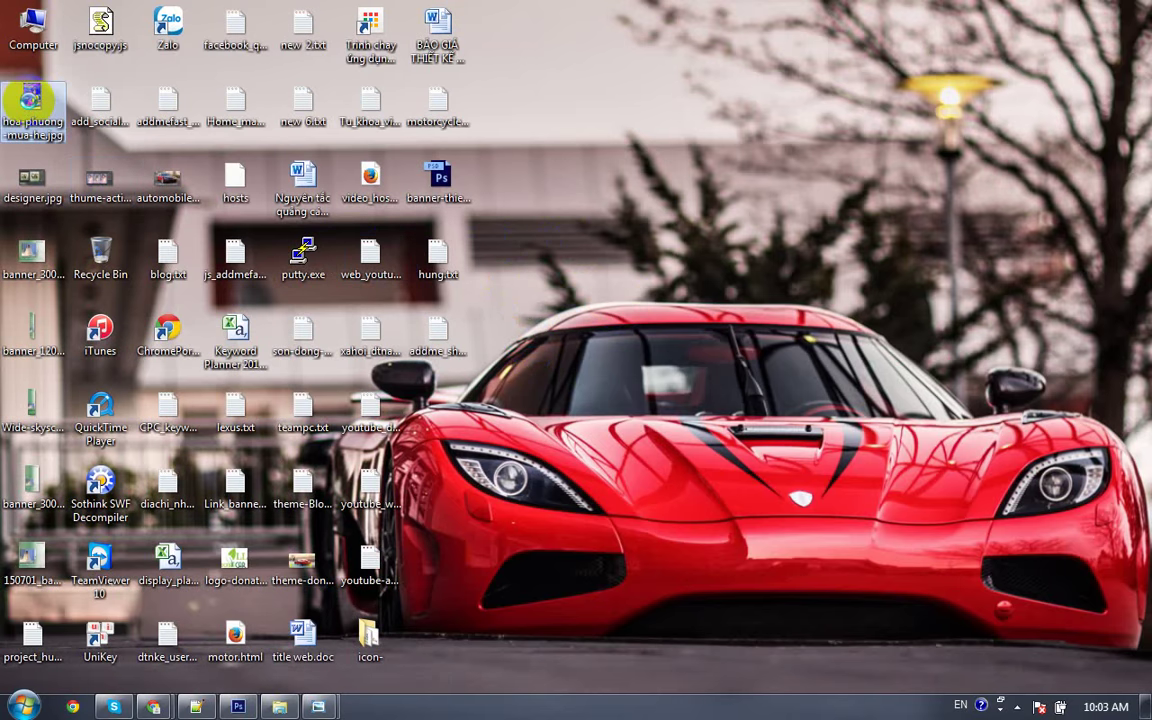
{"action": "right_click", "coordinate": [30, 100]}
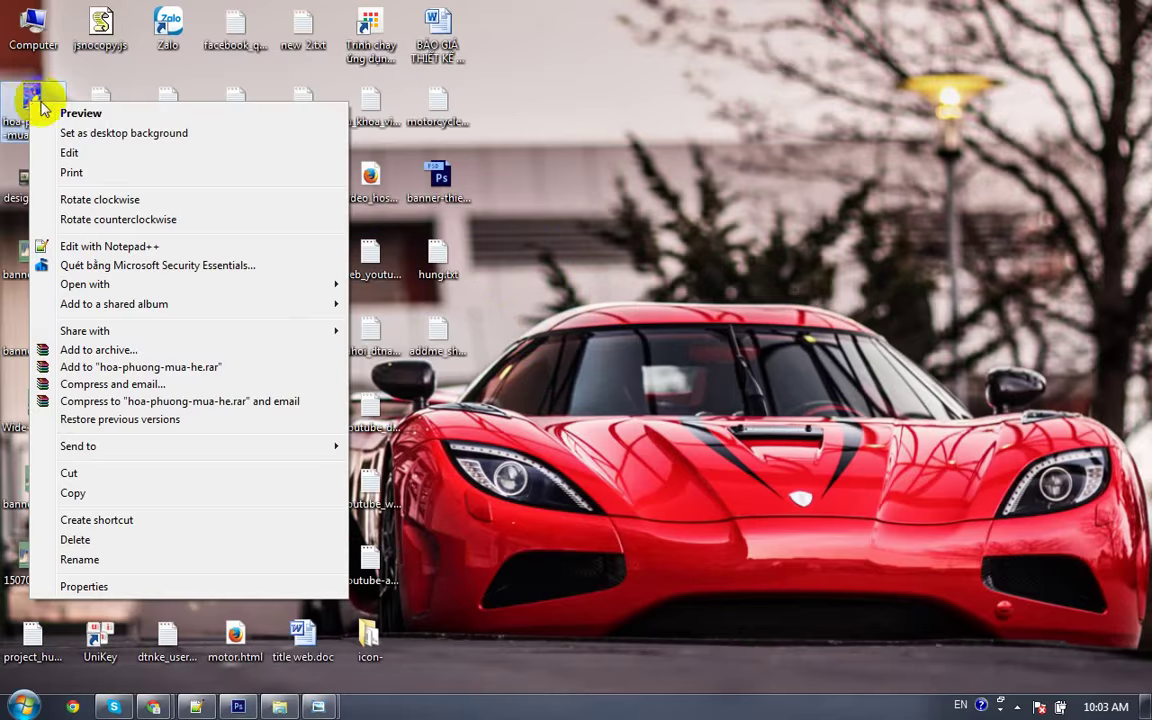
{"action": "left_click", "coordinate": [60, 110]}
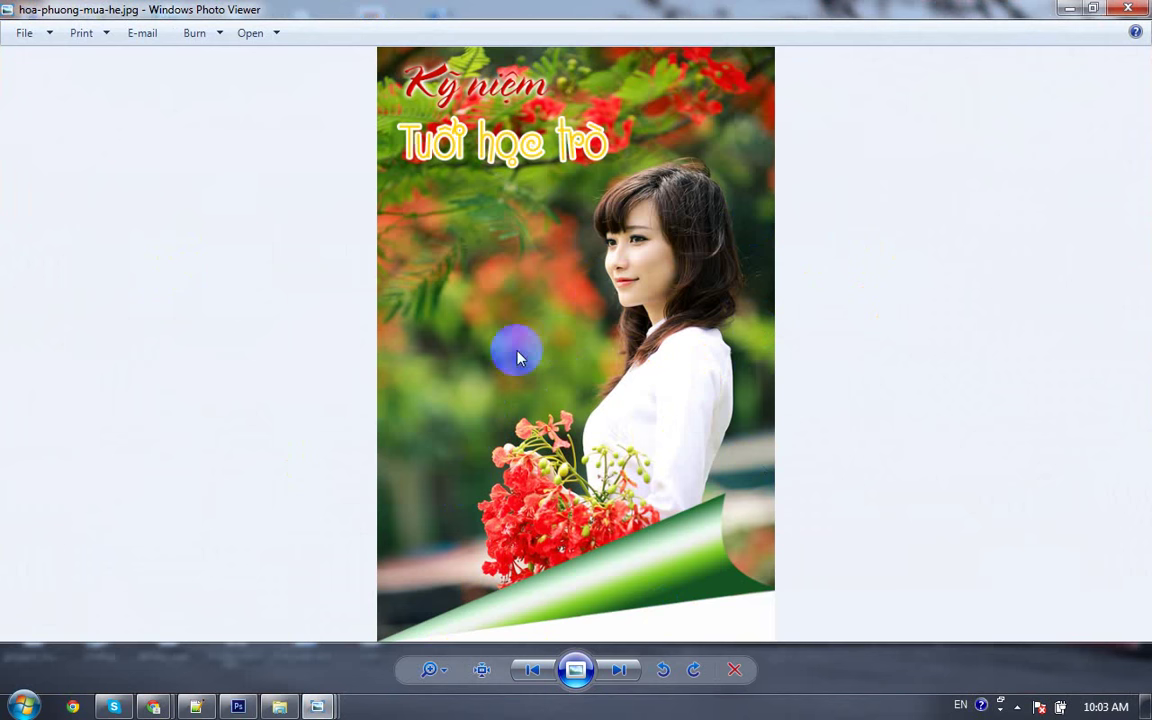
{"action": "left_click", "coordinate": [238, 706]}
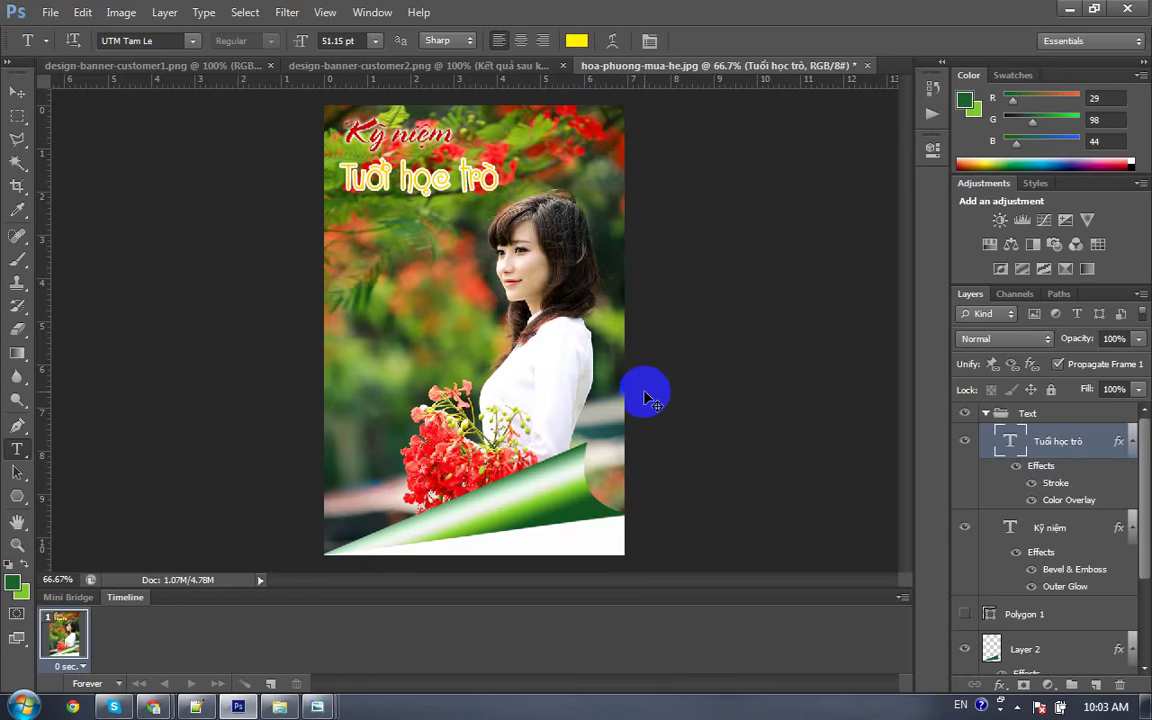
Step: Save the layered design as hoa-phuong-mua-he.psd on the Soft (E:) drive
{"action": "key", "text": "ctrl+shift+s"}
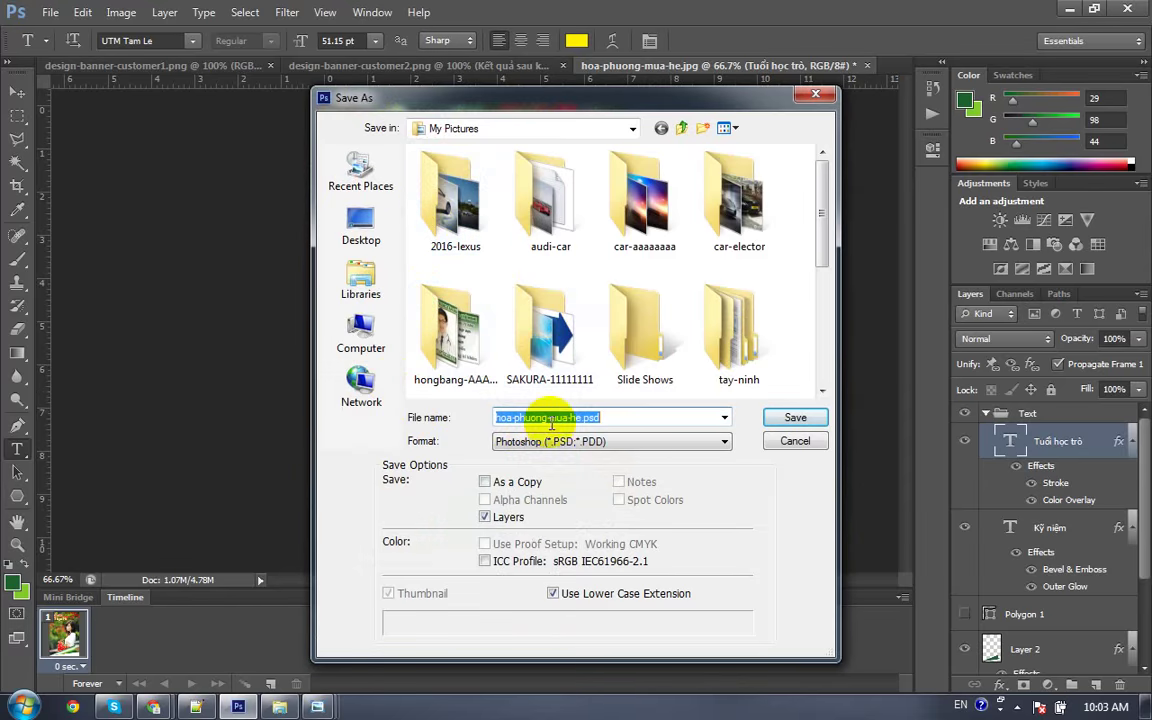
{"action": "left_click", "coordinate": [358, 330]}
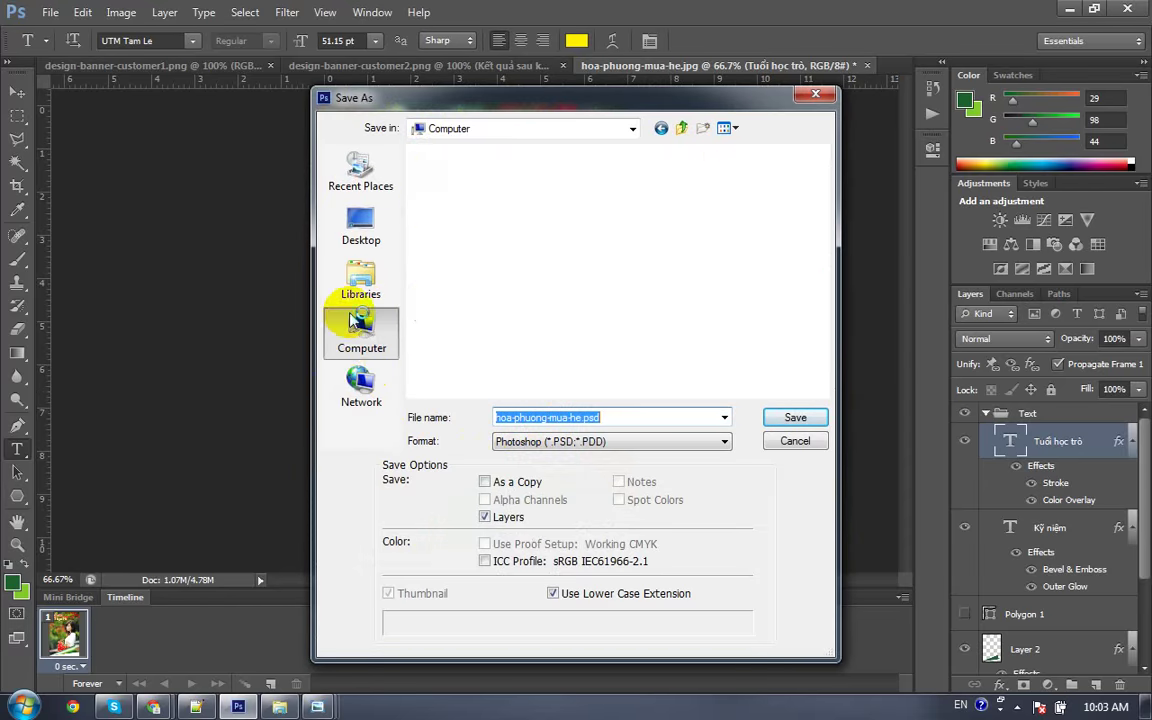
{"action": "double_click", "coordinate": [486, 247]}
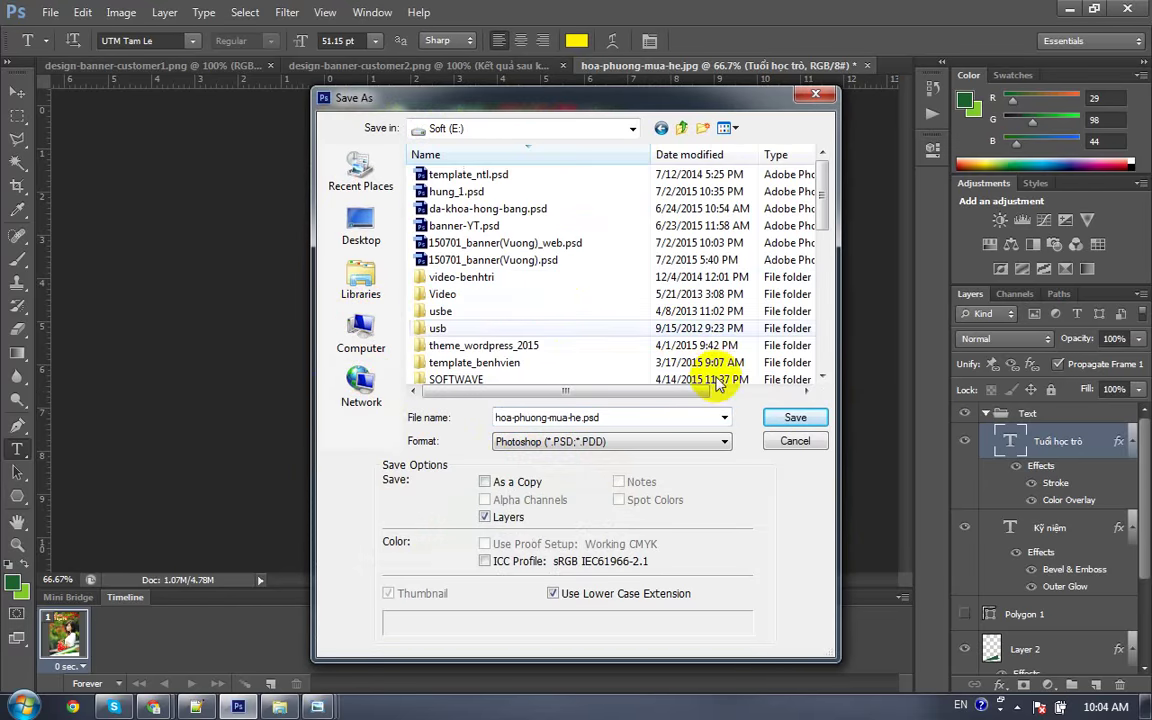
{"action": "left_click", "coordinate": [795, 417]}
{"action": "left_click", "coordinate": [774, 210]}
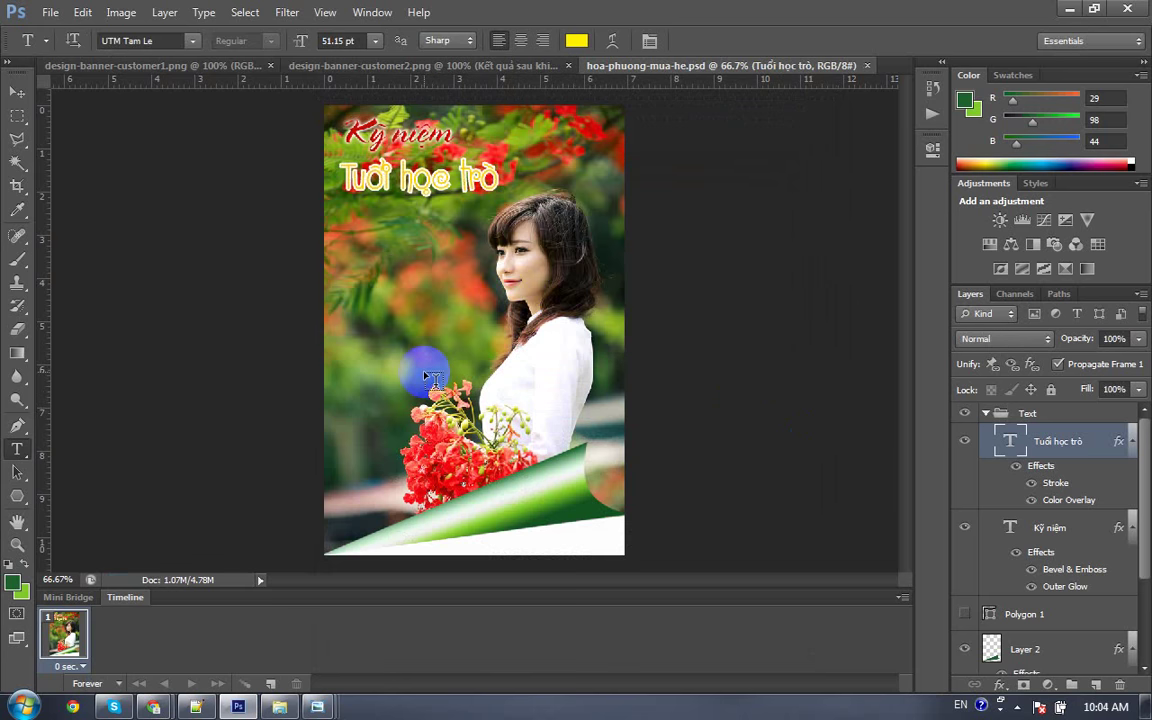
{"action": "left_click", "coordinate": [507, 333]}
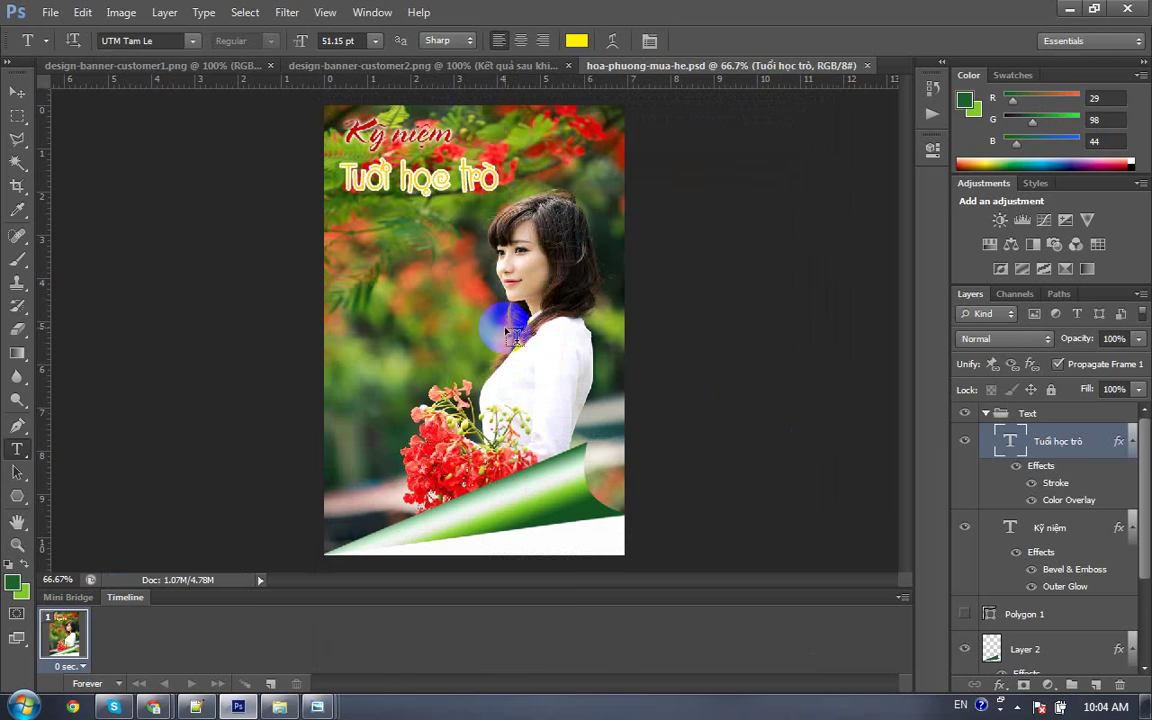
Step: Nudge the Tuổi học trò title into place with the Move tool and resave the PSD
{"action": "key", "text": "v"}
{"action": "left_click_drag", "start_coordinate": [535, 327], "coordinate": [540, 334]}
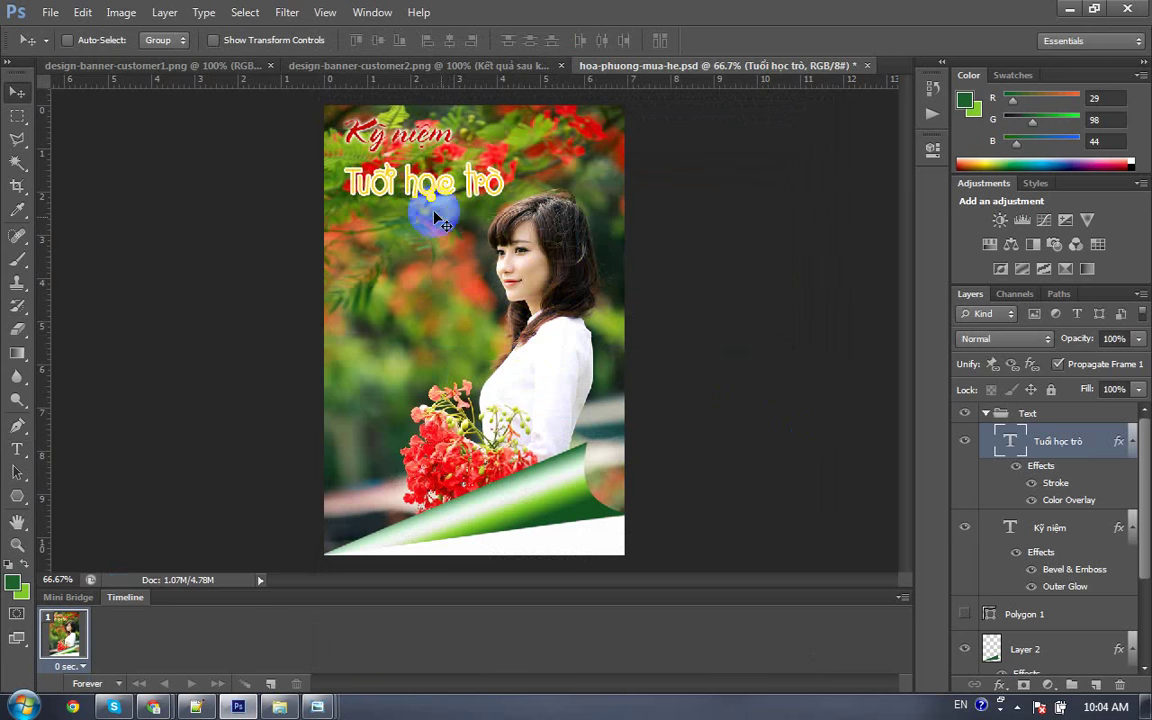
{"action": "left_click_drag", "start_coordinate": [422, 190], "coordinate": [422, 186]}
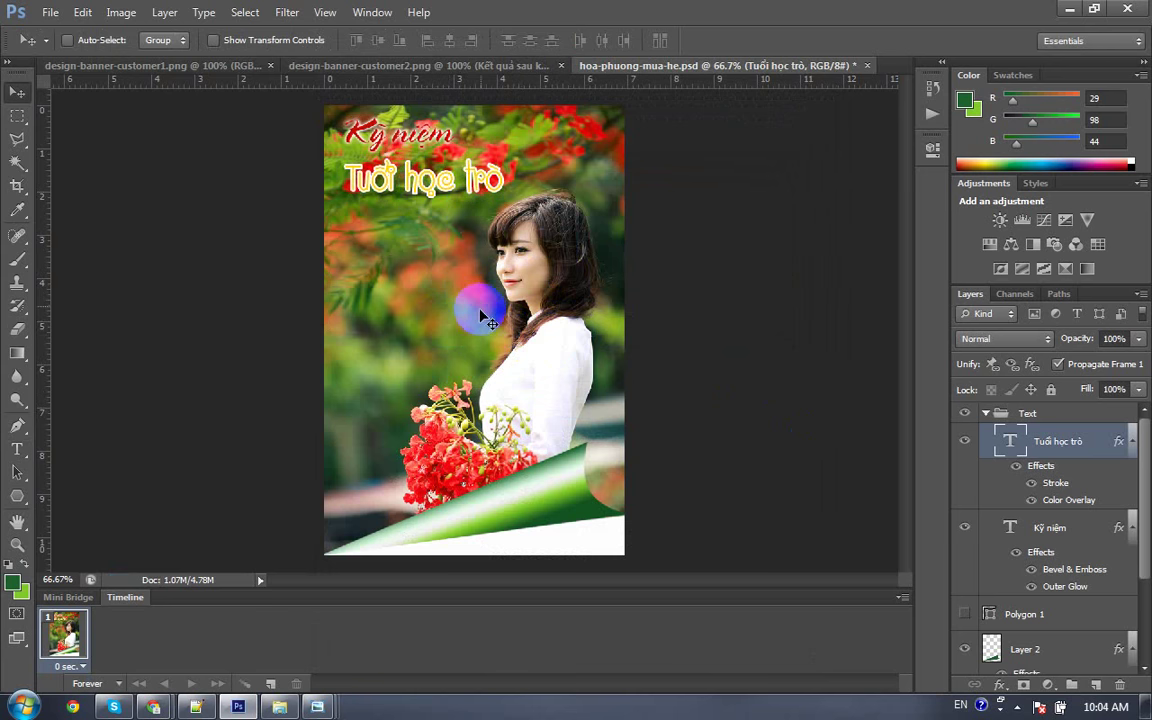
{"action": "key", "text": "ctrl+s"}
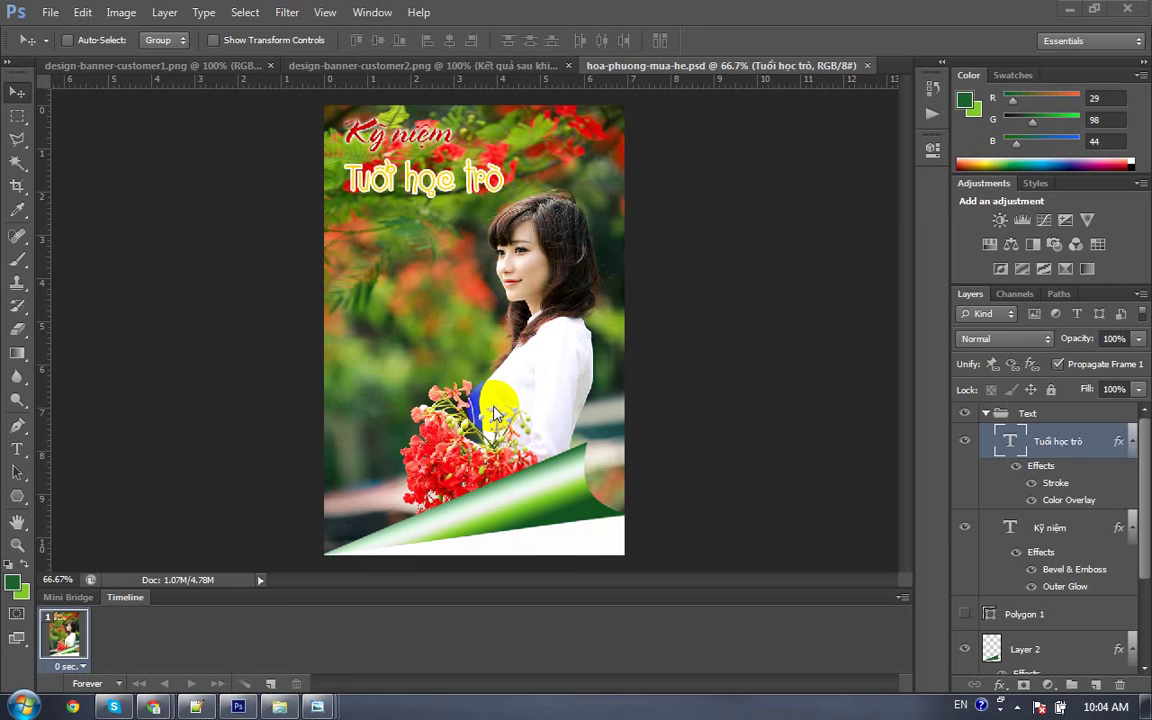
{"action": "left_click", "coordinate": [472, 350]}
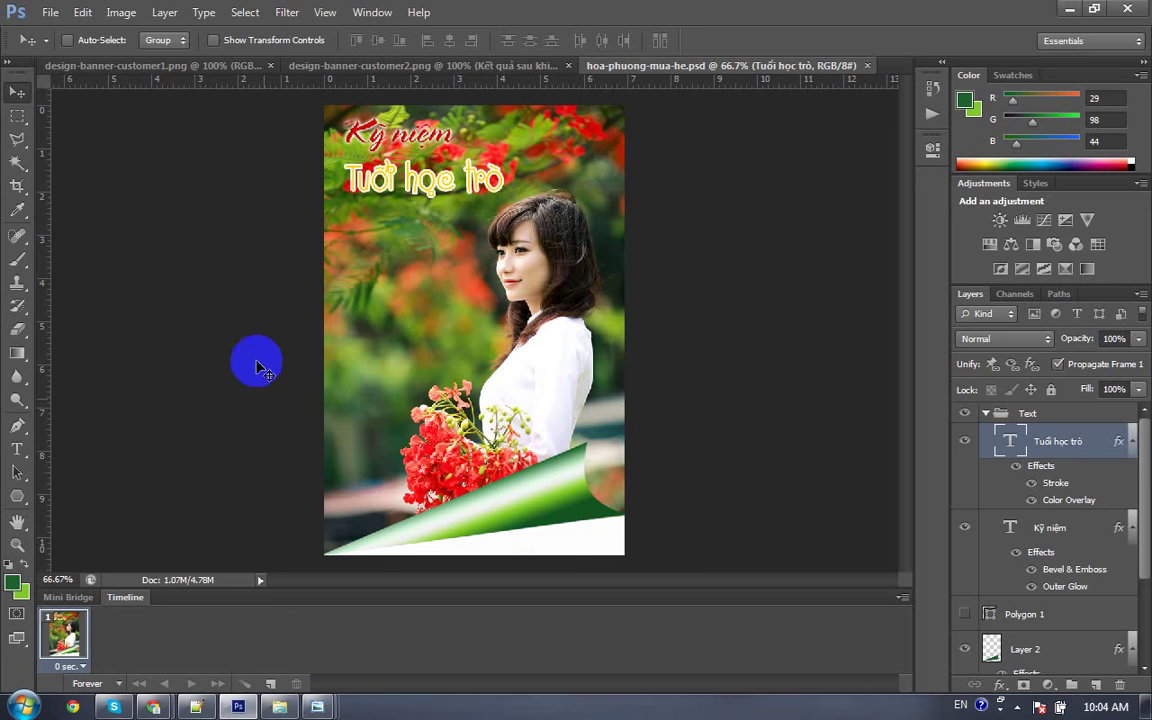
{"action": "left_click", "coordinate": [50, 14]}
Step: Open the saved hoa-phuong-mua-he.jpg in Photoshop
{"action": "left_click", "coordinate": [60, 46]}
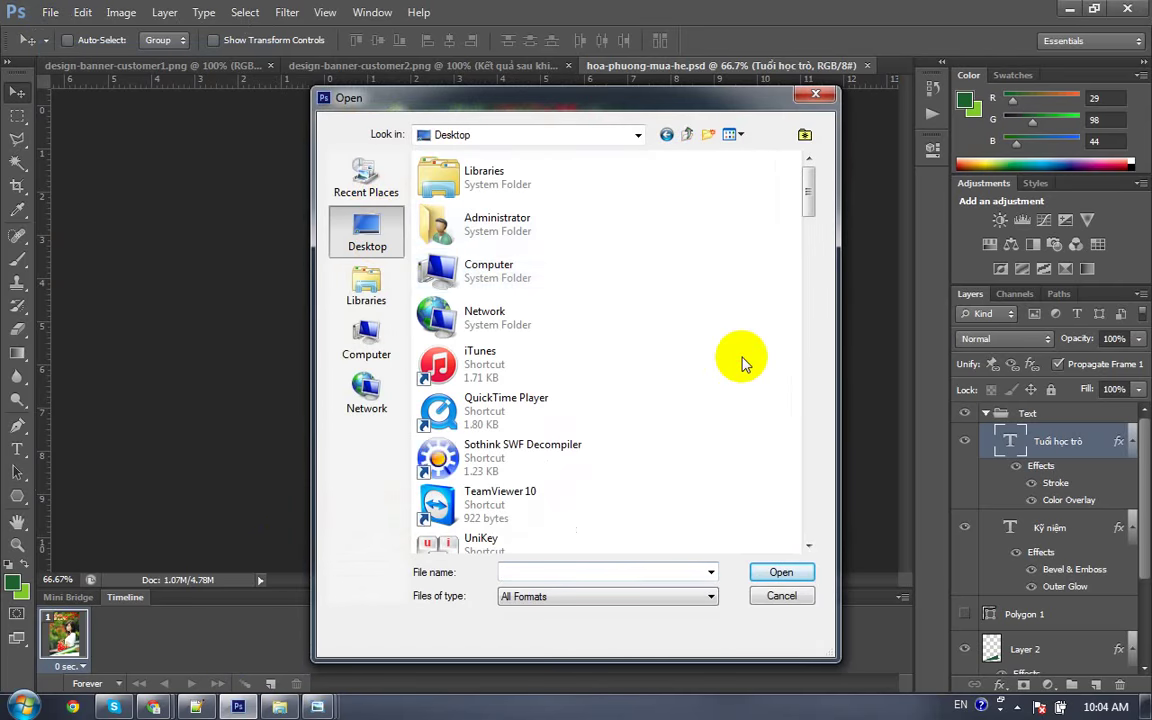
{"action": "scroll", "coordinate": [743, 360], "scroll_direction": "down", "scroll_amount": 2}
{"action": "scroll", "coordinate": [609, 339], "scroll_direction": "down", "scroll_amount": 2}
{"action": "scroll", "coordinate": [612, 345], "scroll_direction": "down", "scroll_amount": 2}
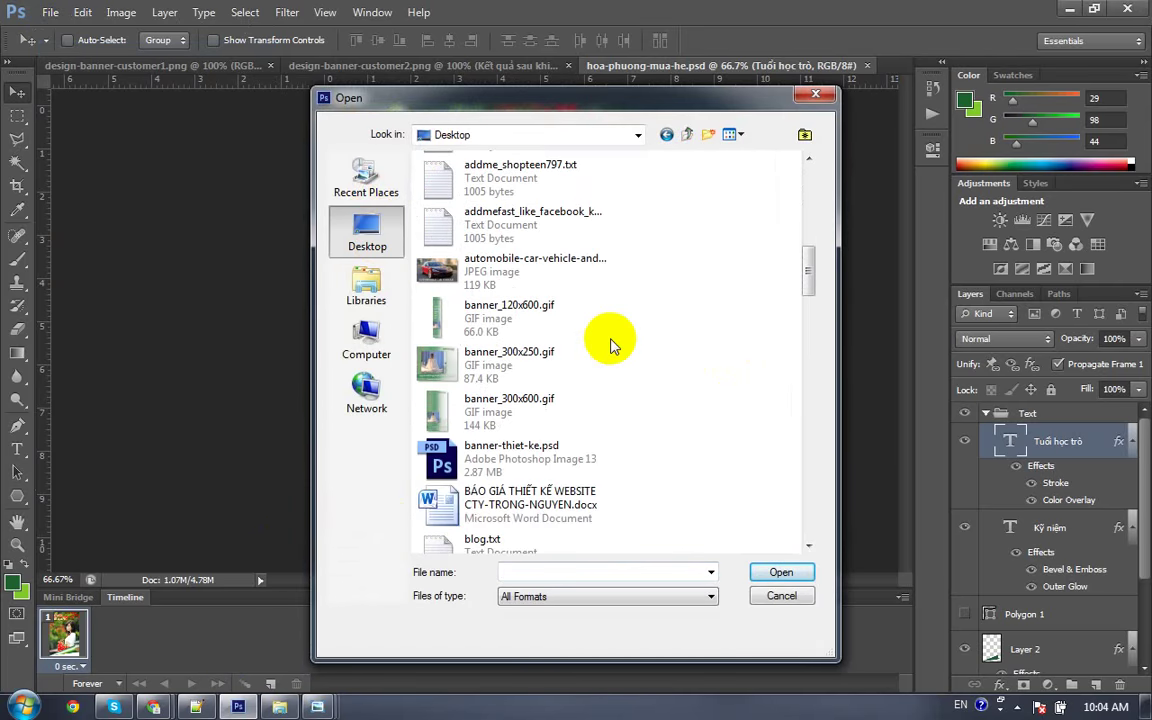
{"action": "scroll", "coordinate": [612, 345], "scroll_direction": "down", "scroll_amount": 2}
{"action": "scroll", "coordinate": [612, 345], "scroll_direction": "down", "scroll_amount": 2}
{"action": "scroll", "coordinate": [612, 345], "scroll_direction": "down", "scroll_amount": 3}
{"action": "scroll", "coordinate": [612, 345], "scroll_direction": "down", "scroll_amount": 2}
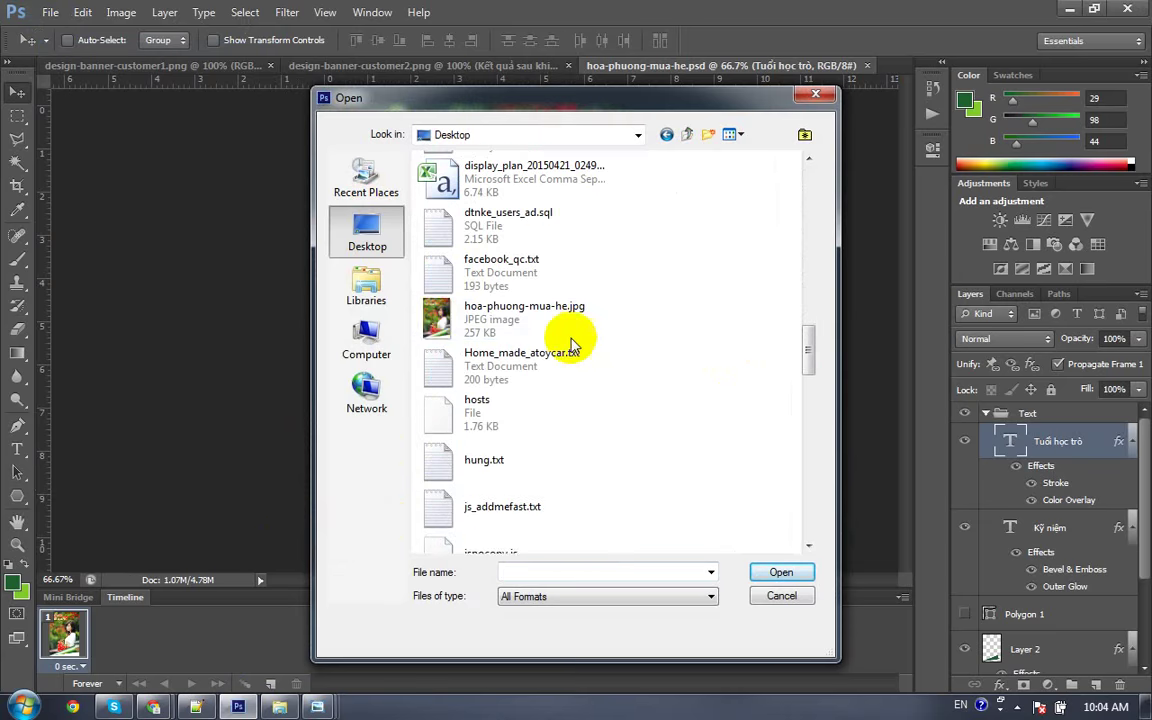
{"action": "left_click", "coordinate": [520, 305]}
{"action": "left_click", "coordinate": [780, 571]}
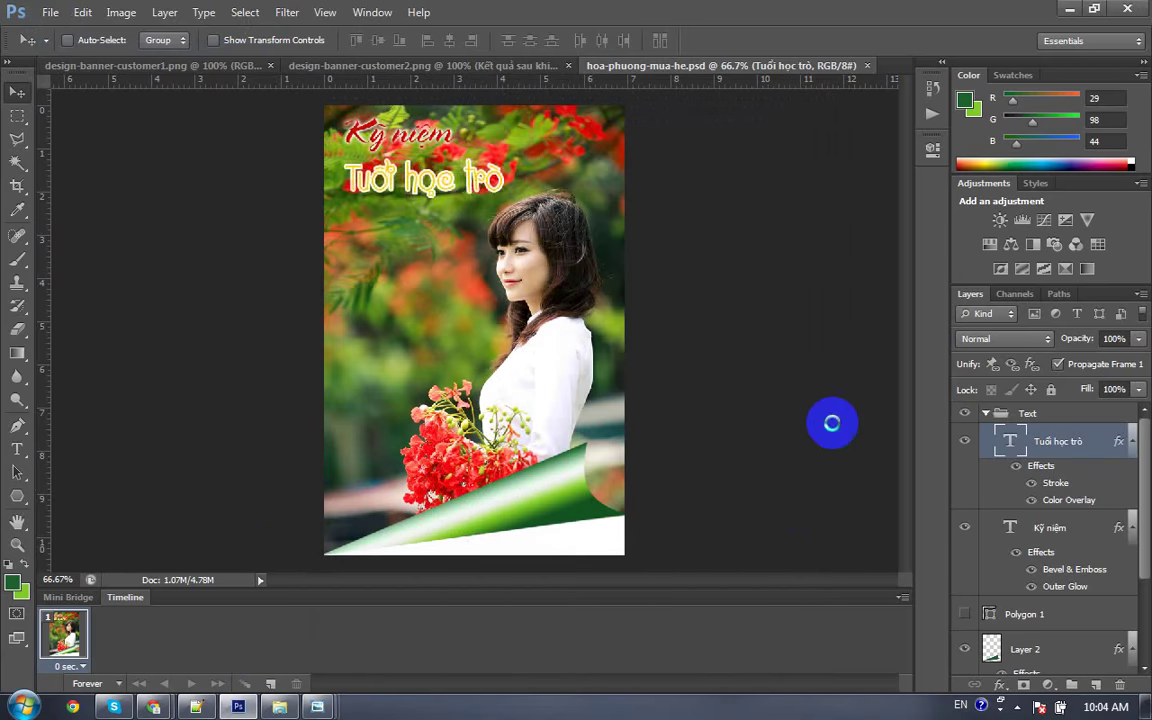
Step: Tile the JPEG and PSD documents 2-up vertically for side-by-side comparison
{"action": "left_click", "coordinate": [370, 13]}
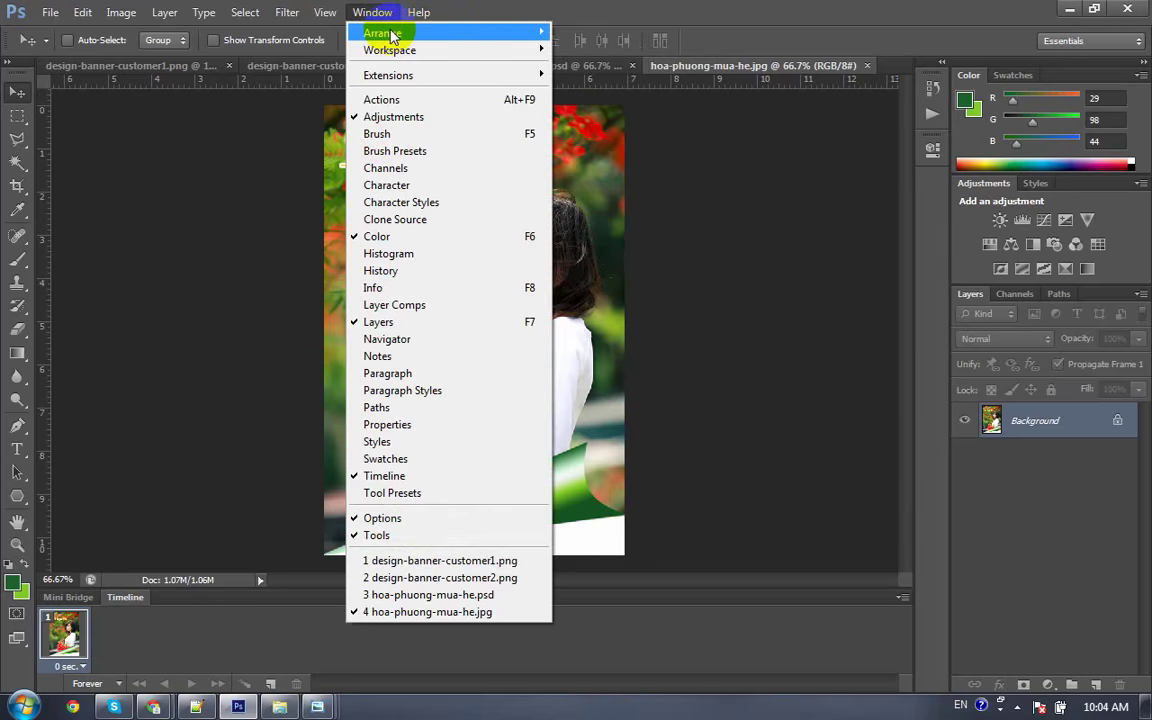
{"action": "mouse_move", "coordinate": [382, 33]}
{"action": "left_click", "coordinate": [586, 80]}
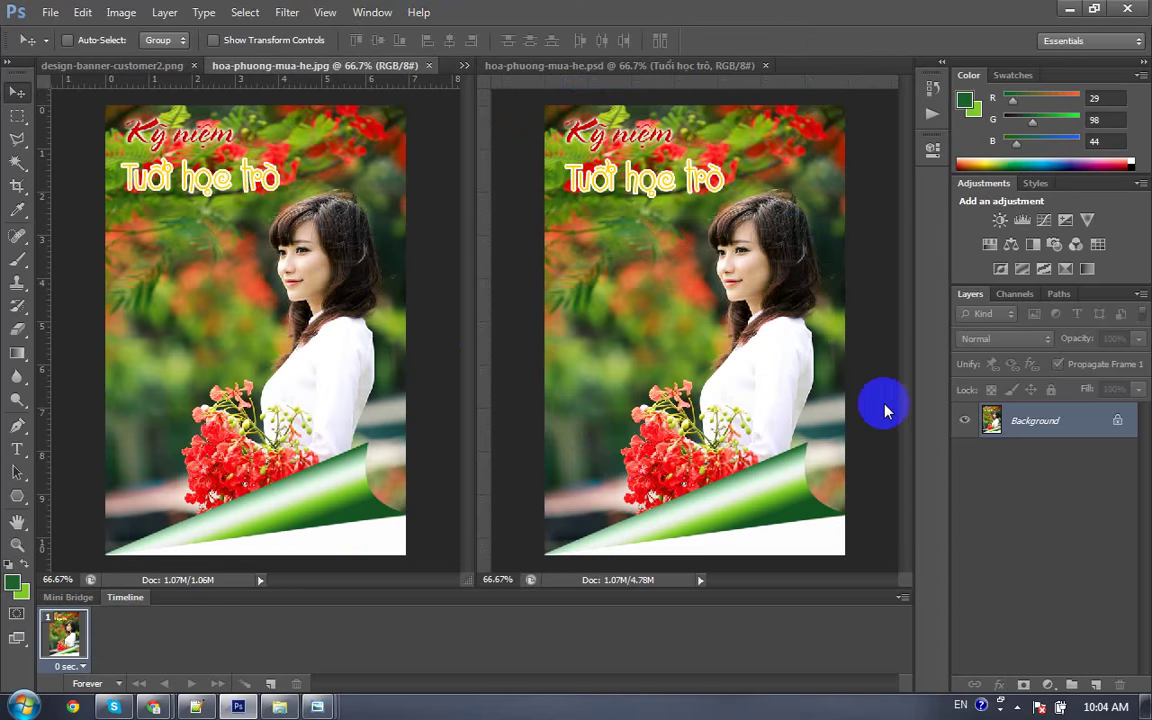
{"action": "left_click", "coordinate": [383, 345]}
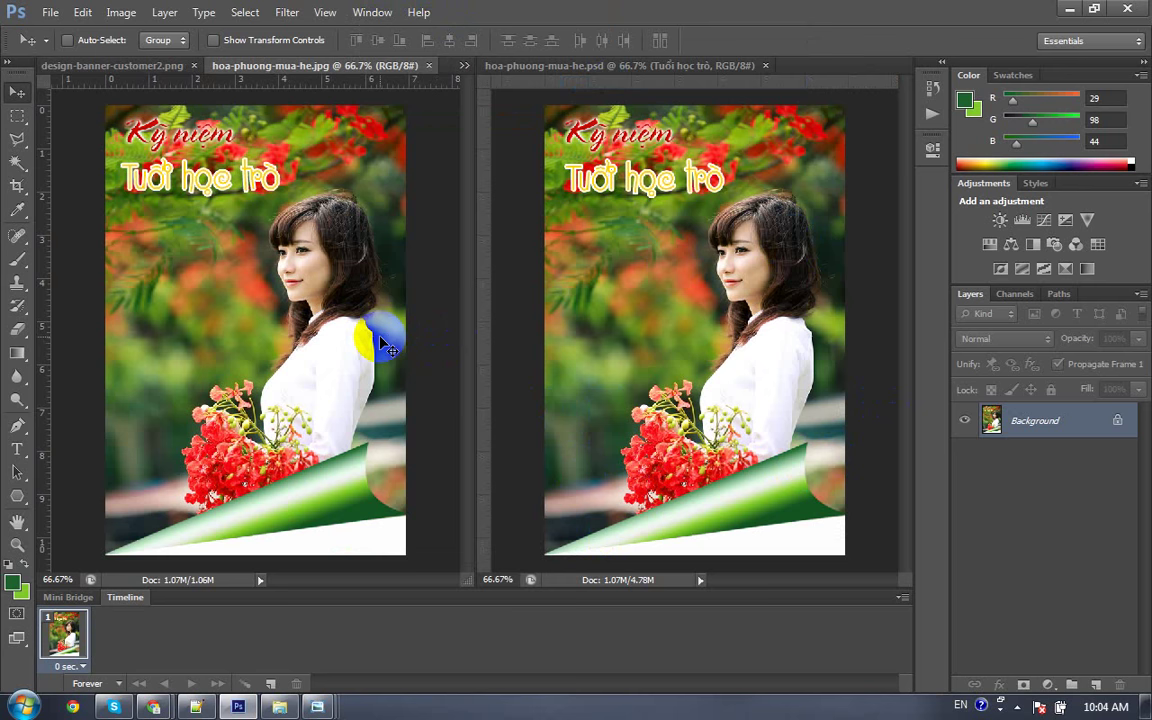
{"action": "mouse_move", "coordinate": [383, 345]}
{"action": "left_mouse_down"}
{"action": "mouse_move", "coordinate": [737, 557]}
{"action": "mouse_move", "coordinate": [822, 360]}
{"action": "left_mouse_up"}
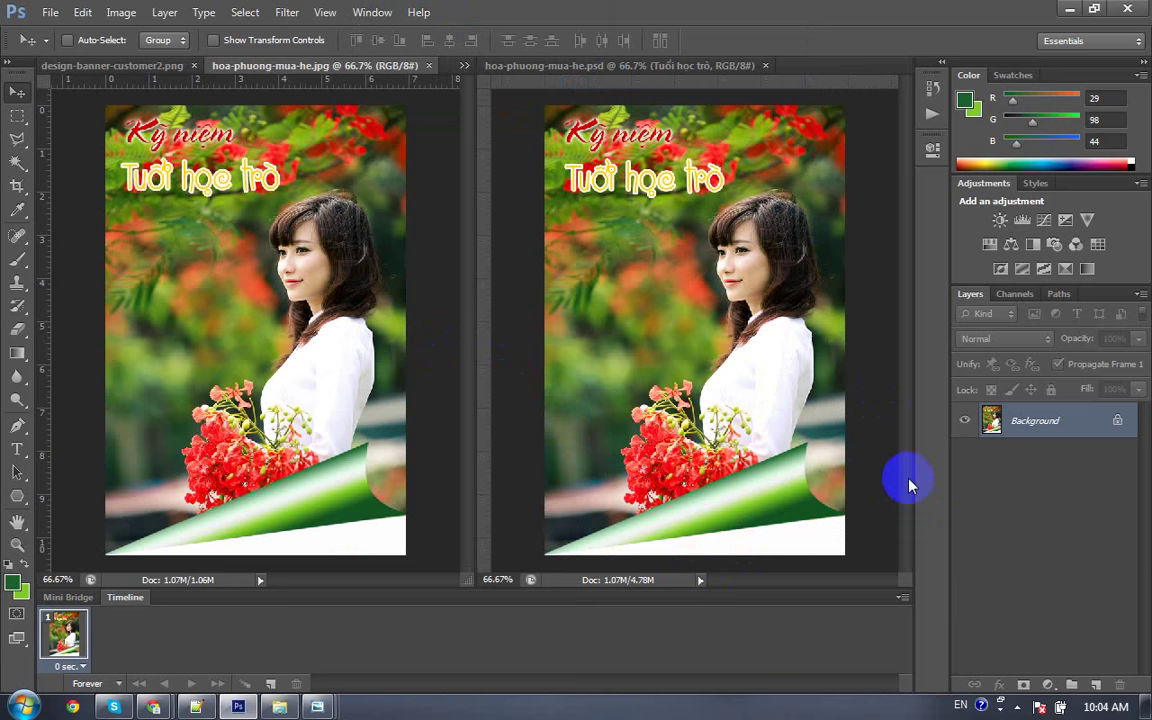
{"action": "left_click", "coordinate": [22, 706]}
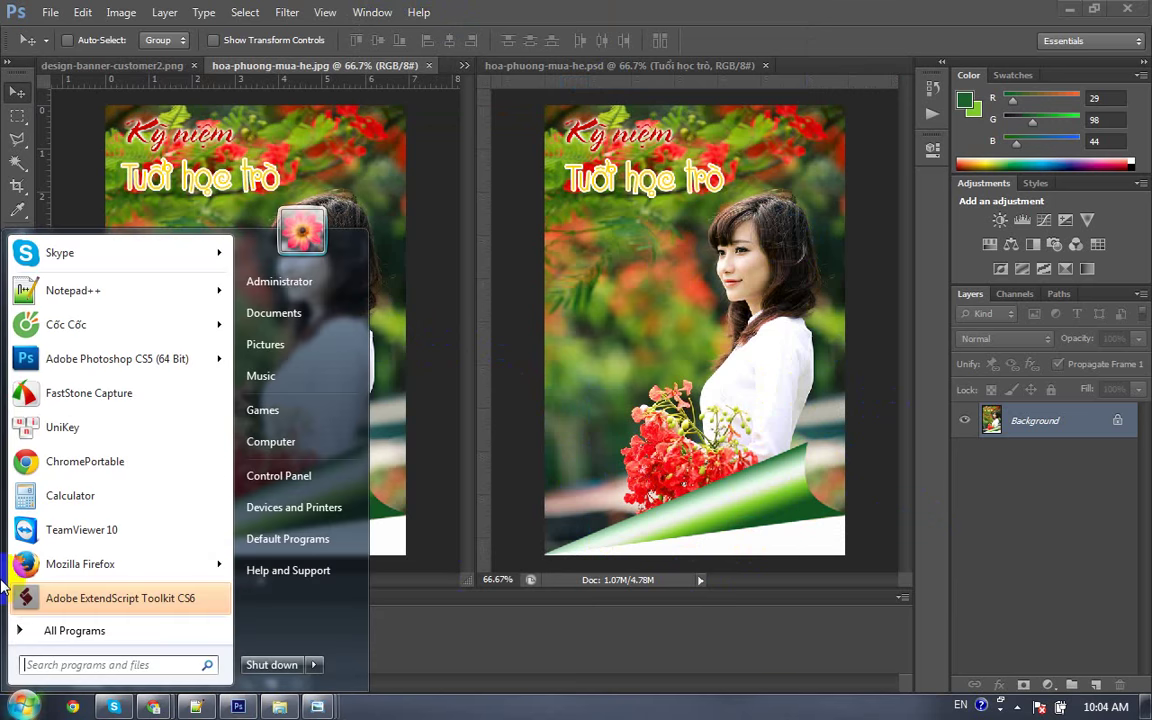
{"action": "left_click", "coordinate": [30, 395]}
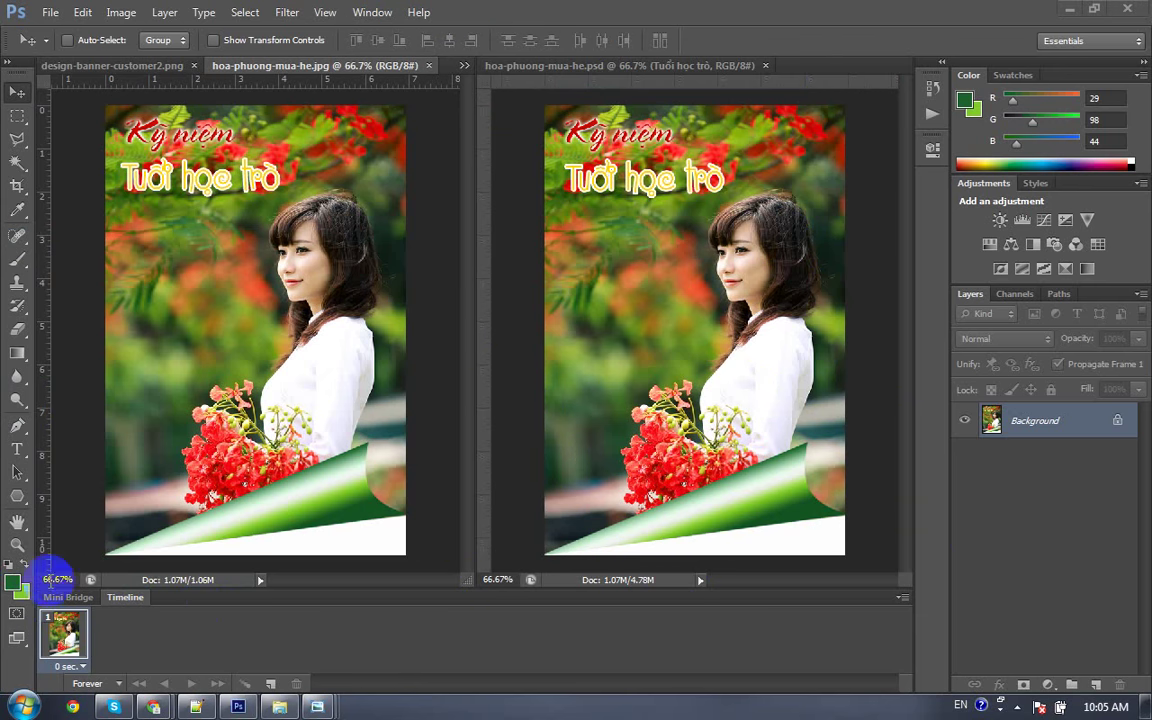
{"action": "left_click_drag", "start_coordinate": [212, 533], "coordinate": [404, 527]}
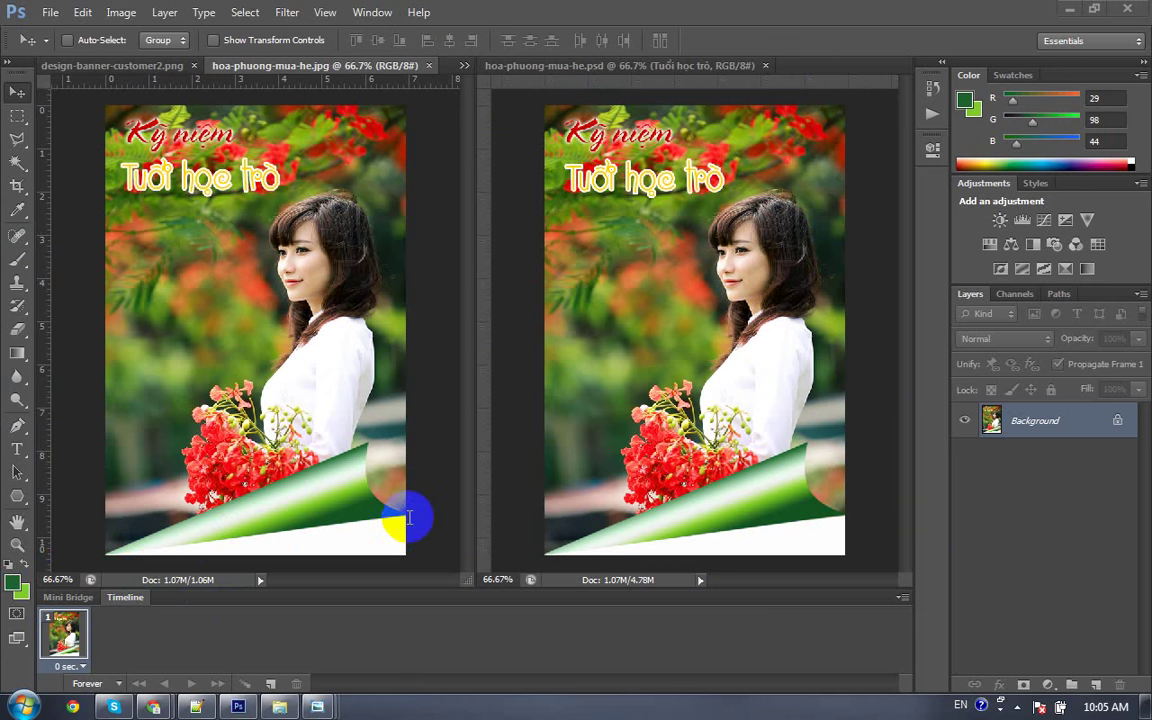
Step: Browse to DATA (D:) > designer24h in the Open dialog, then cancel it
{"action": "left_click", "coordinate": [47, 16]}
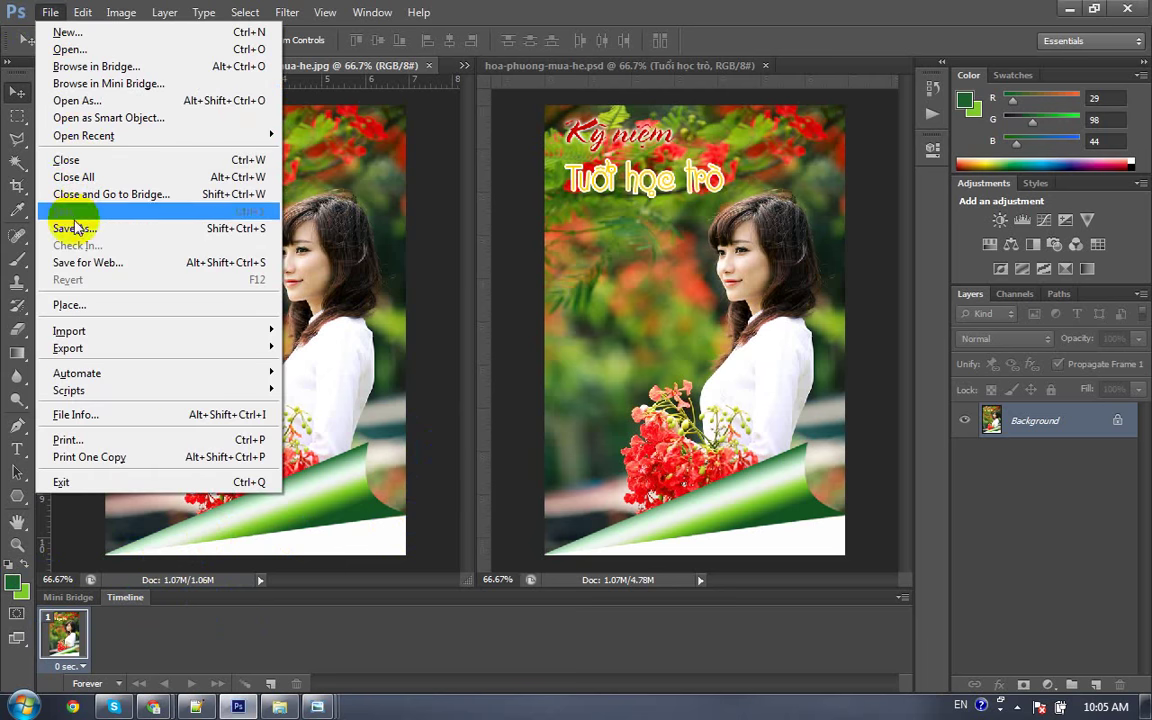
{"action": "left_click", "coordinate": [60, 49]}
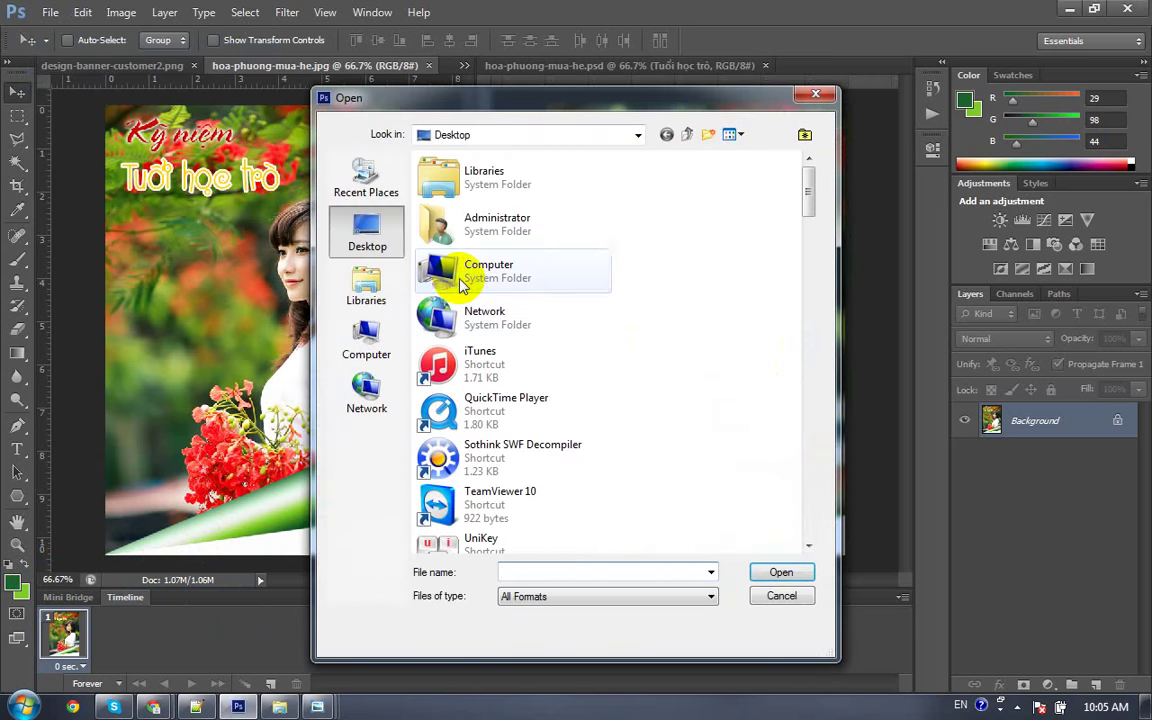
{"action": "double_click", "coordinate": [460, 284]}
{"action": "double_click", "coordinate": [468, 250]}
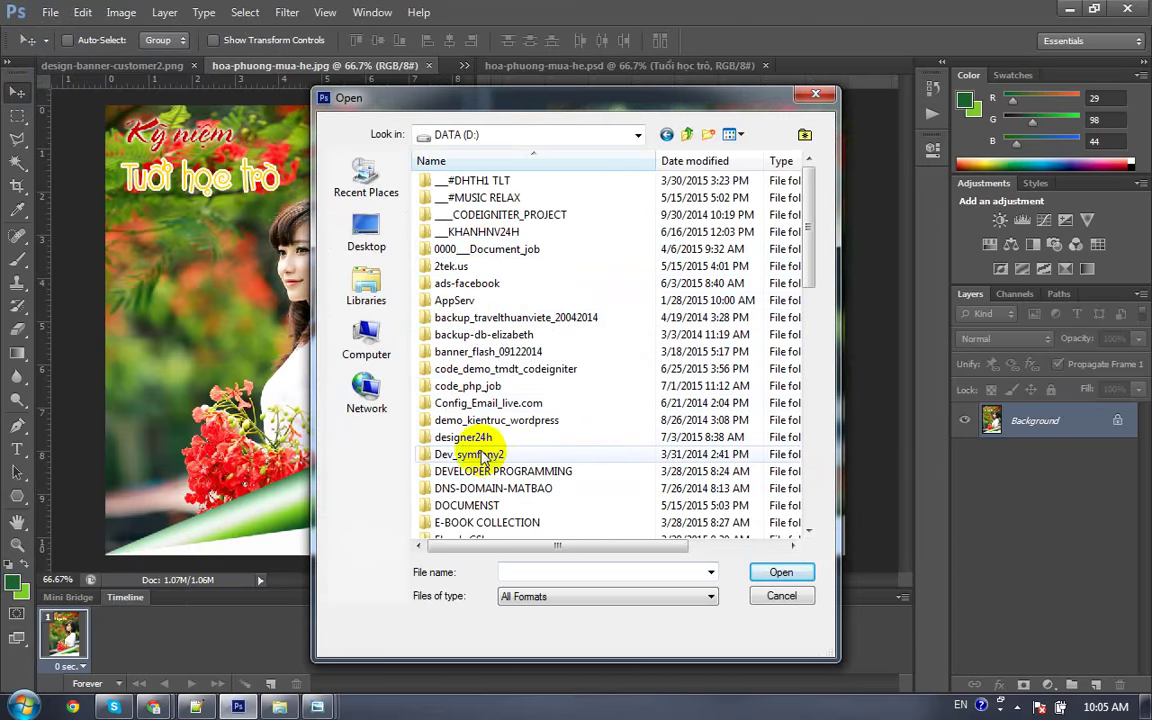
{"action": "double_click", "coordinate": [462, 437]}
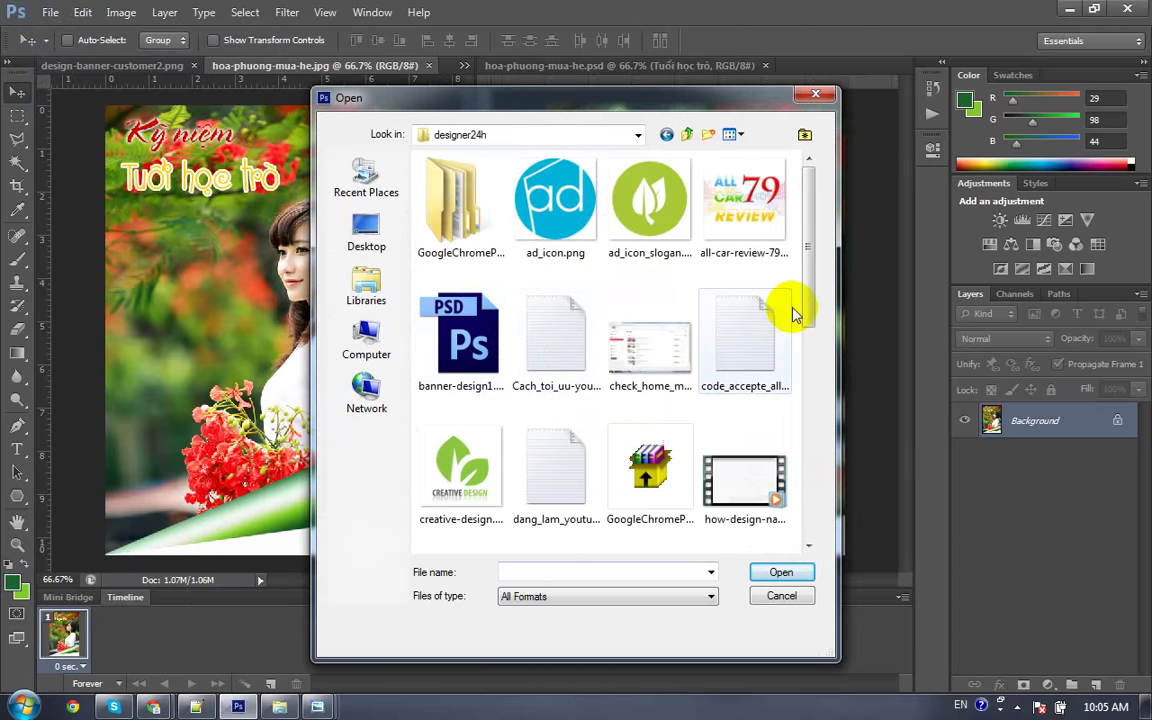
{"action": "mouse_move", "coordinate": [813, 298]}
{"action": "left_mouse_down"}
{"action": "mouse_move", "coordinate": [813, 527]}
{"action": "mouse_move", "coordinate": [801, 342]}
{"action": "left_mouse_up"}
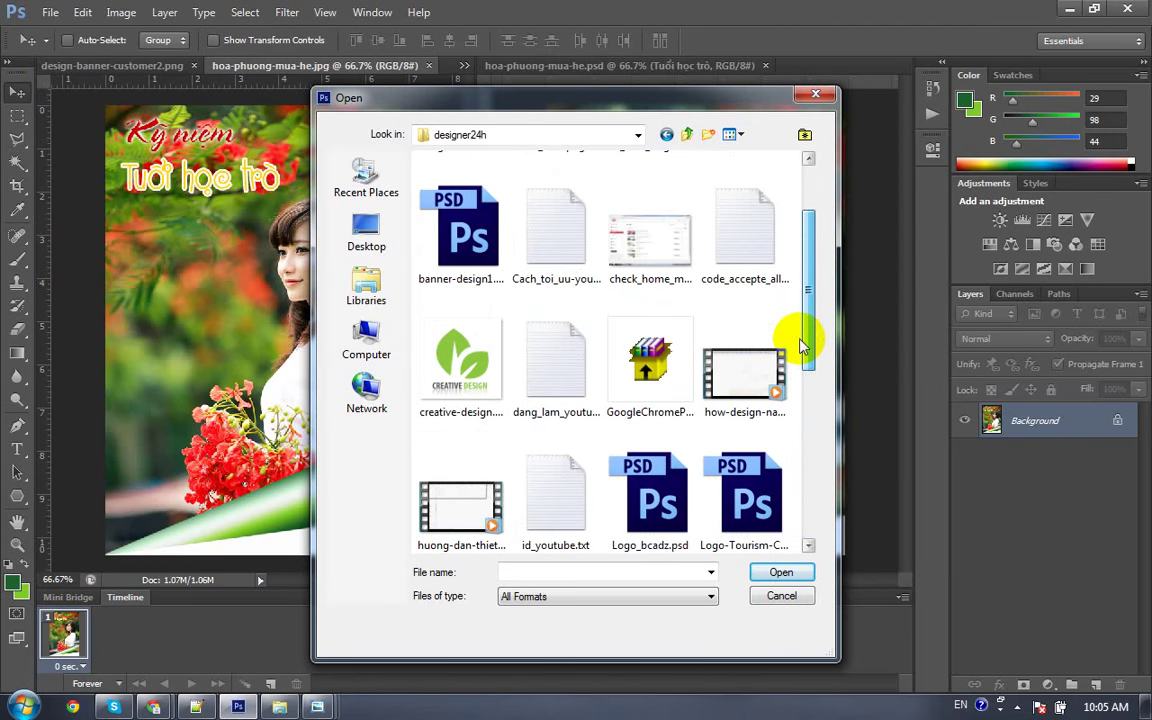
{"action": "left_click", "coordinate": [780, 596]}
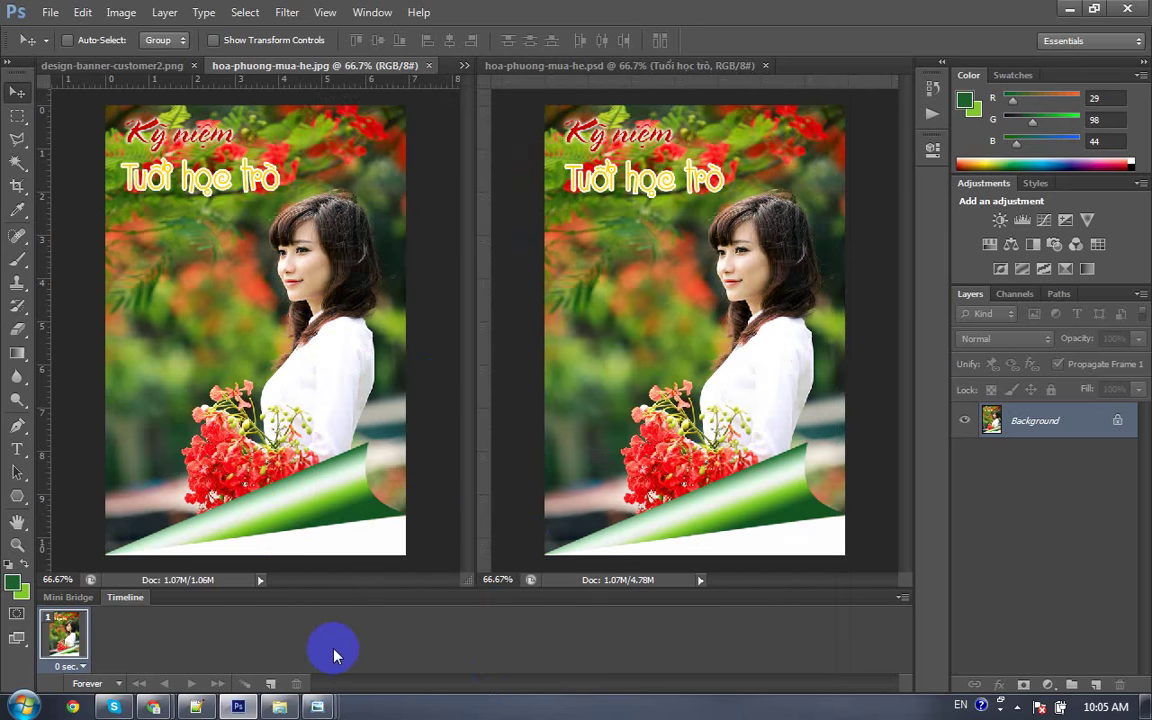
Step: Reopen the Open dialog and navigate back to DATA (D:) > designer24h
{"action": "key", "text": "ctrl+o"}
{"action": "scroll", "coordinate": [688, 465], "scroll_direction": "down", "scroll_amount": 5}
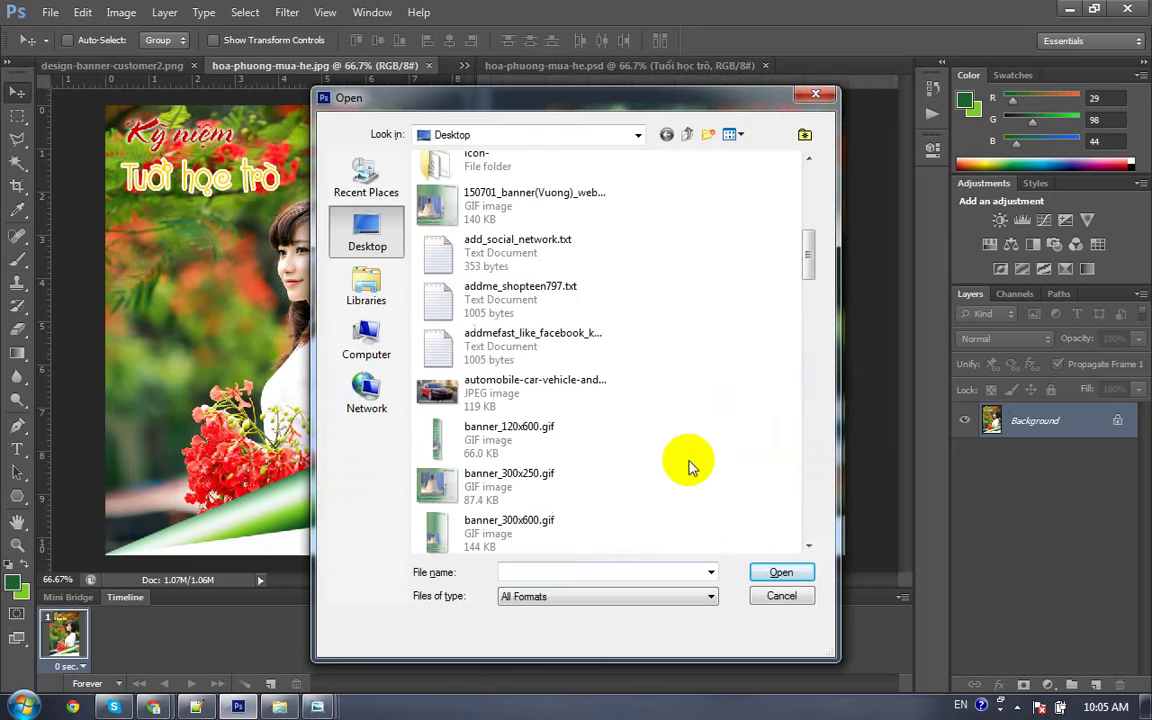
{"action": "scroll", "coordinate": [688, 465], "scroll_direction": "down", "scroll_amount": 3}
{"action": "scroll", "coordinate": [688, 465], "scroll_direction": "down", "scroll_amount": 1}
{"action": "scroll", "coordinate": [688, 465], "scroll_direction": "down", "scroll_amount": 2}
{"action": "scroll", "coordinate": [688, 465], "scroll_direction": "down", "scroll_amount": 3}
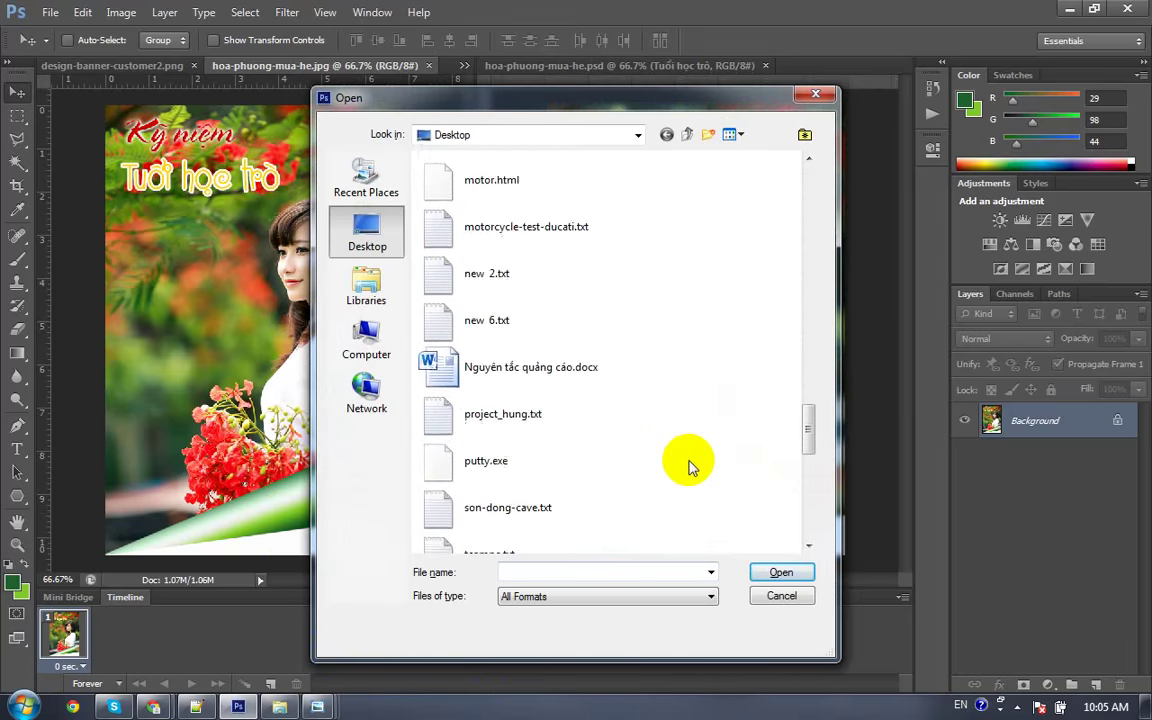
{"action": "scroll", "coordinate": [688, 465], "scroll_direction": "down", "scroll_amount": 3}
{"action": "scroll", "coordinate": [688, 465], "scroll_direction": "down", "scroll_amount": 3}
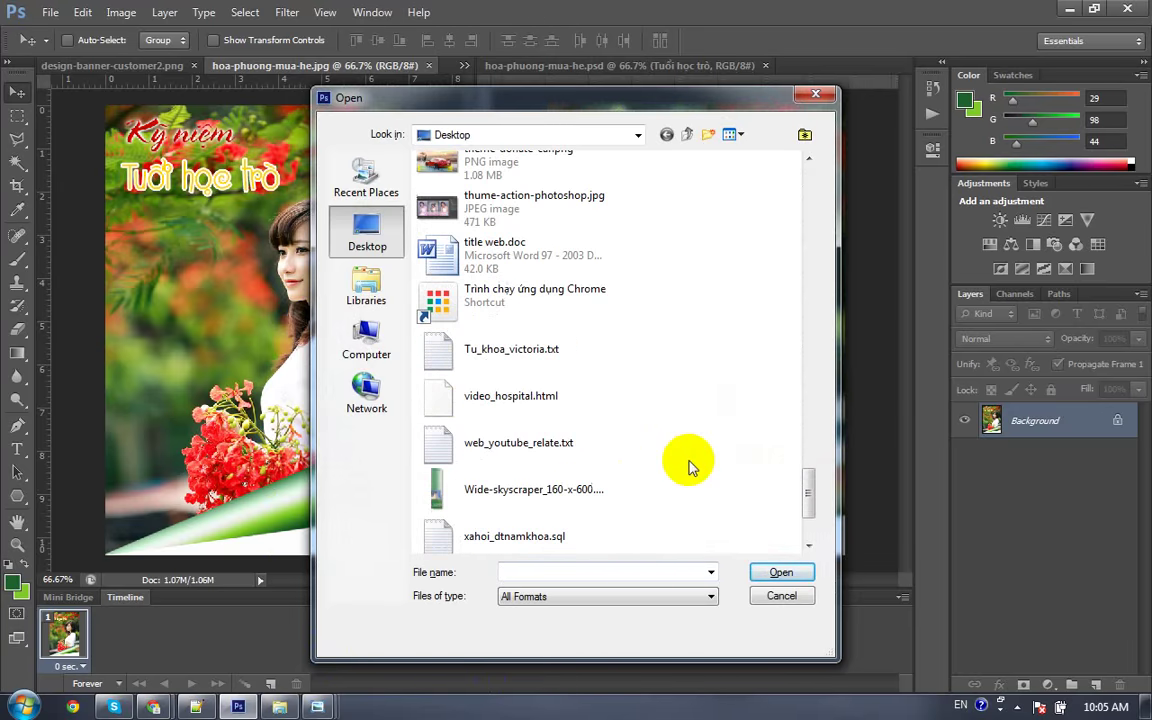
{"action": "left_click", "coordinate": [368, 348]}
{"action": "double_click", "coordinate": [527, 231]}
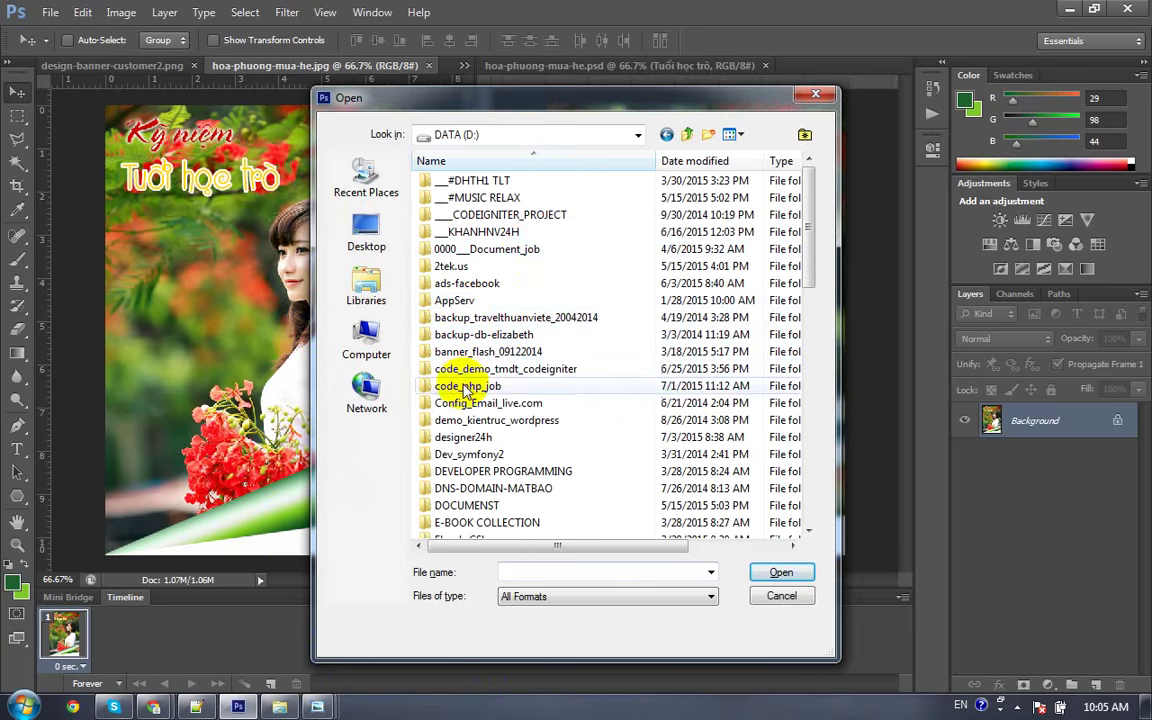
{"action": "double_click", "coordinate": [463, 437]}
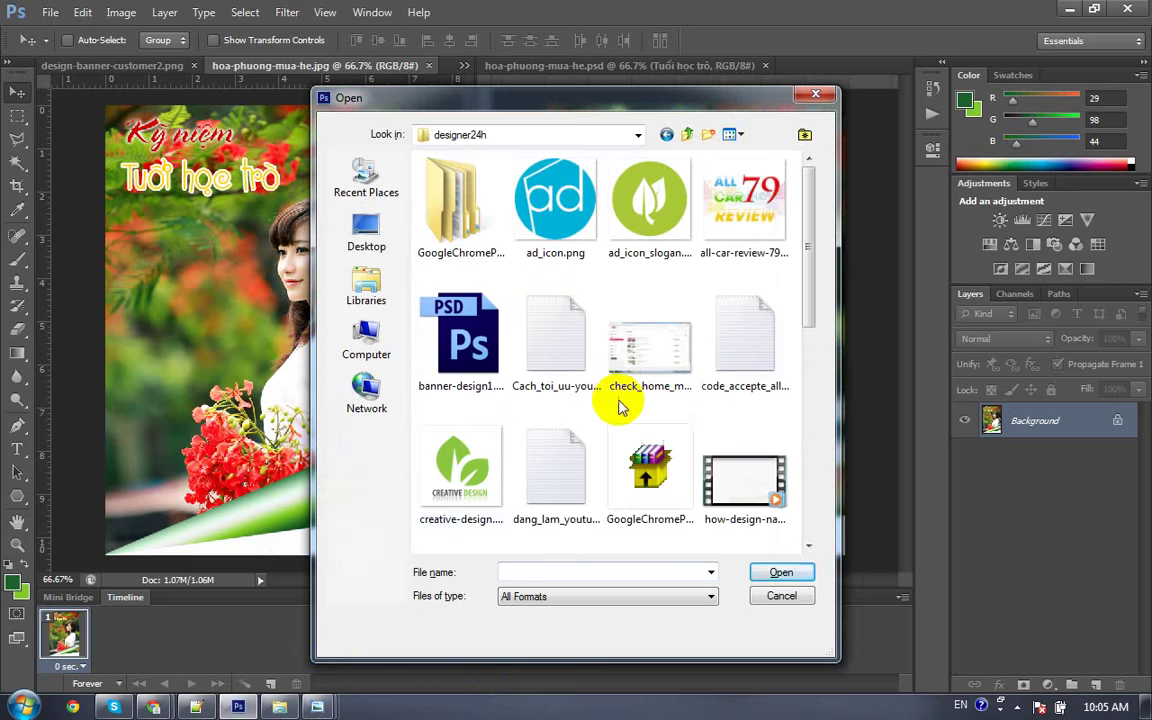
Step: Select thank-you.png and open it as a new document
{"action": "left_click", "coordinate": [730, 345]}
{"action": "scroll", "coordinate": [746, 380], "scroll_direction": "down", "scroll_amount": 2}
{"action": "scroll", "coordinate": [746, 360], "scroll_direction": "down", "scroll_amount": 3}
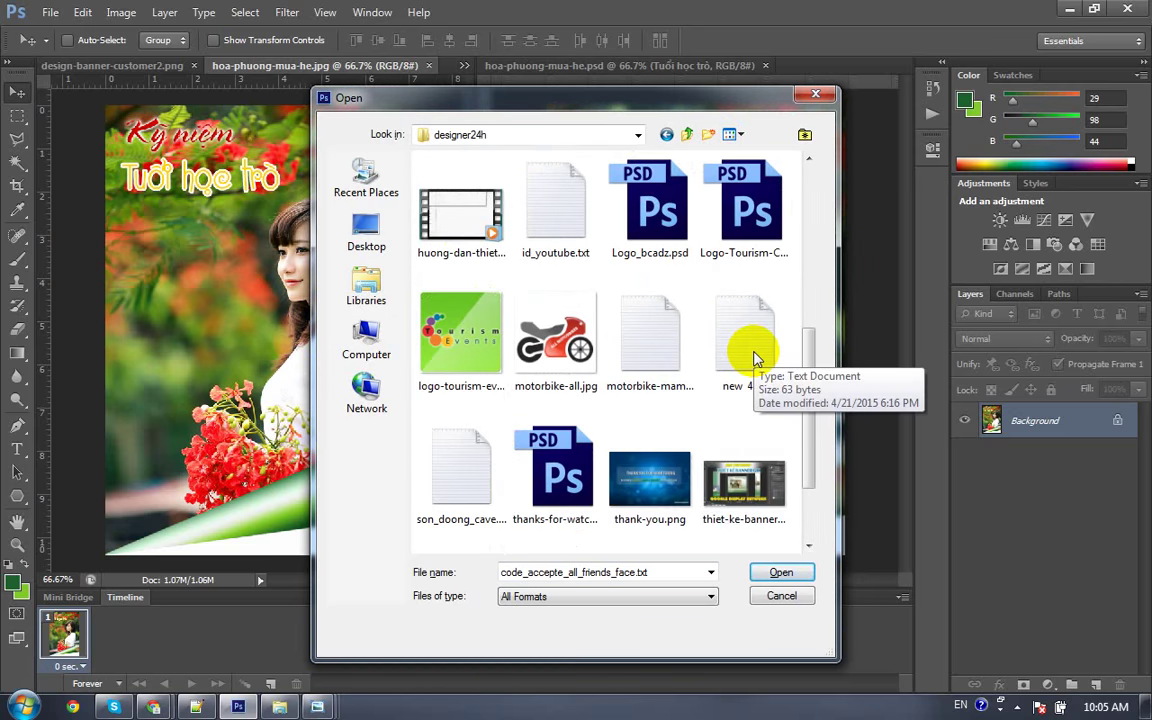
{"action": "left_click", "coordinate": [644, 472]}
{"action": "left_click", "coordinate": [781, 572]}
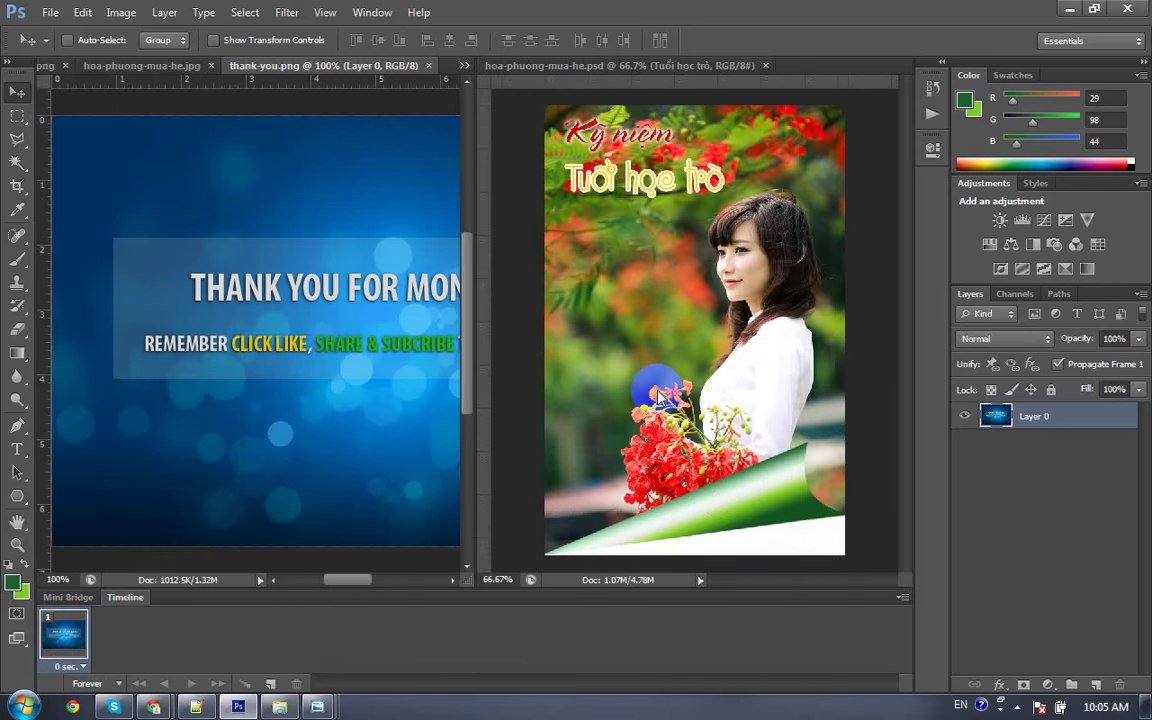
Step: Switch to black full-screen mode and zoom in on the thank-you image
{"action": "key", "text": "f"}
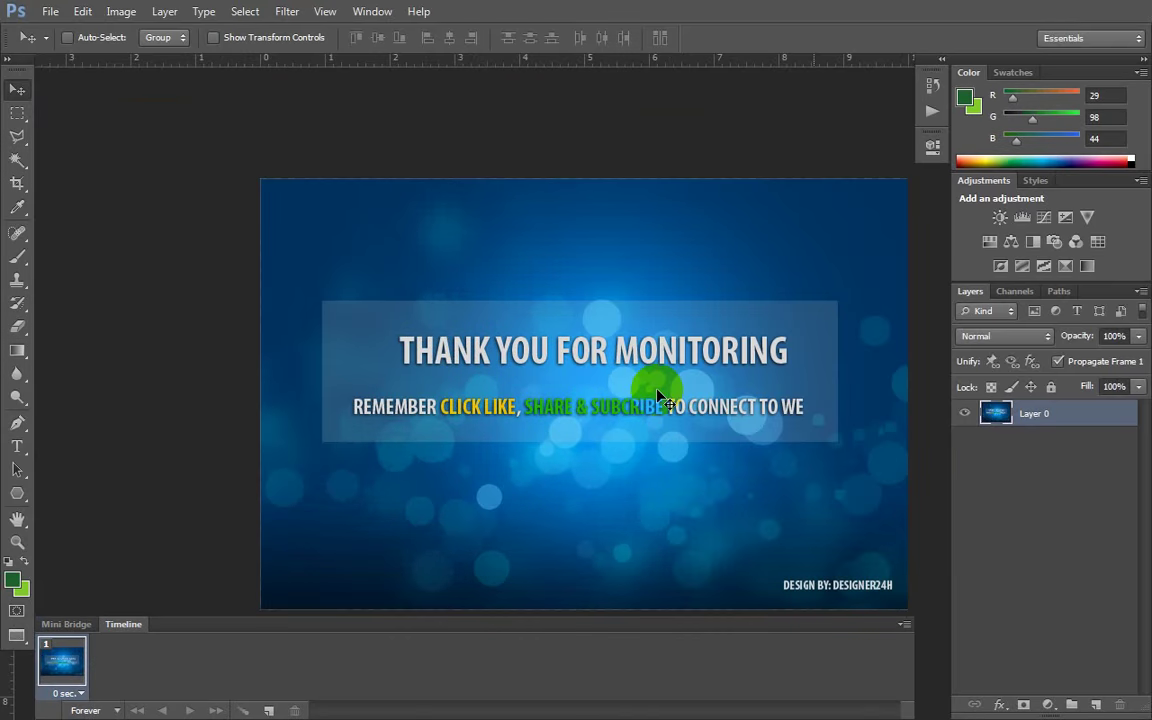
{"action": "left_click_drag", "start_coordinate": [658, 396], "coordinate": [485, 314]}
{"action": "key", "text": "f"}
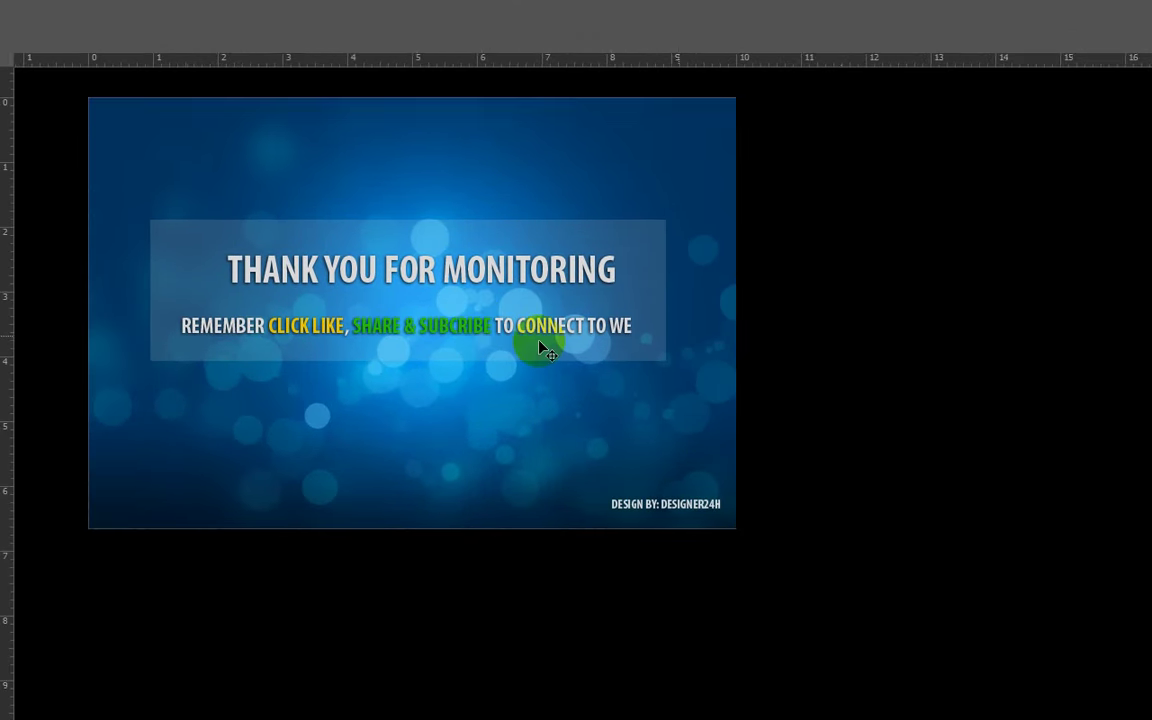
{"action": "key", "text": "ctrl+plus"}
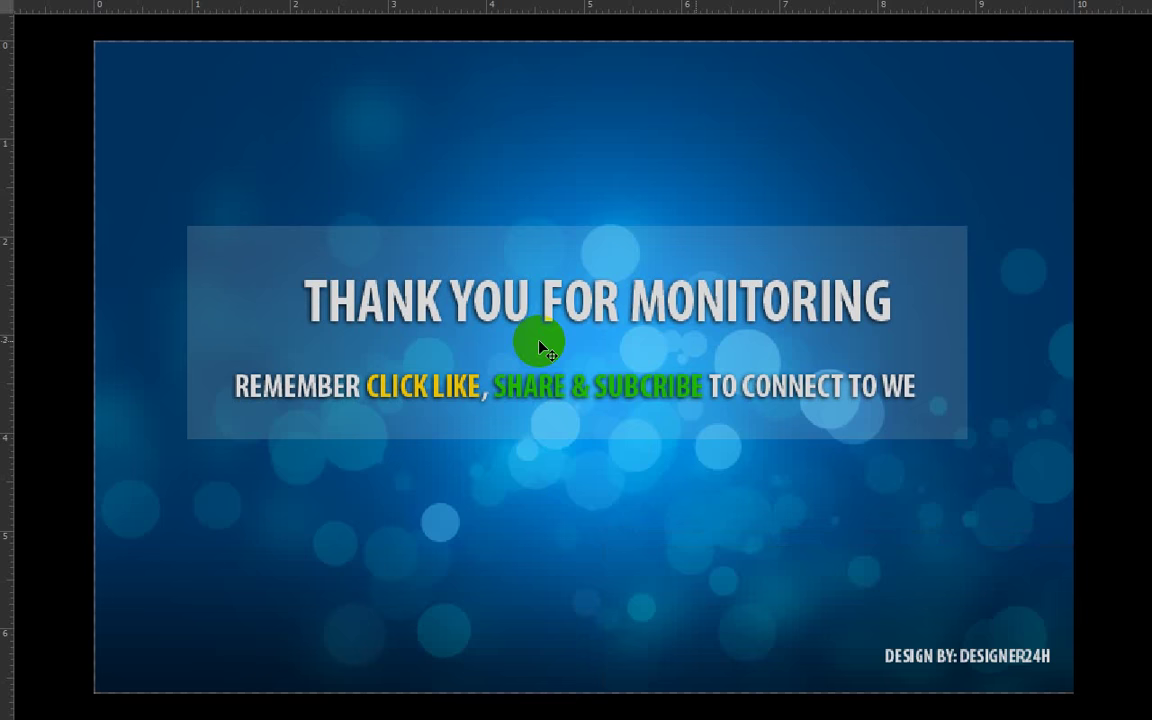
Step: Dismiss Hue/Saturation unchanged, hide the rulers, and zoom out to show the whole banner
{"action": "key", "text": "ctrl+u"}
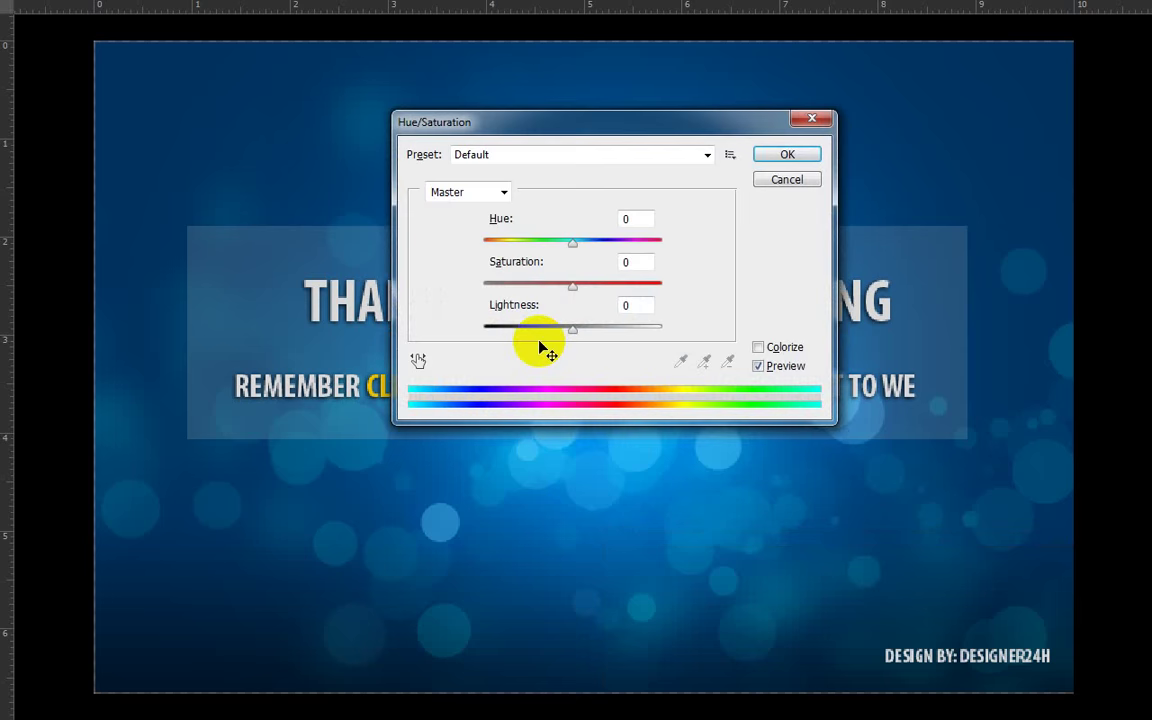
{"action": "key", "text": "Escape"}
{"action": "key", "text": "ctrl+r"}
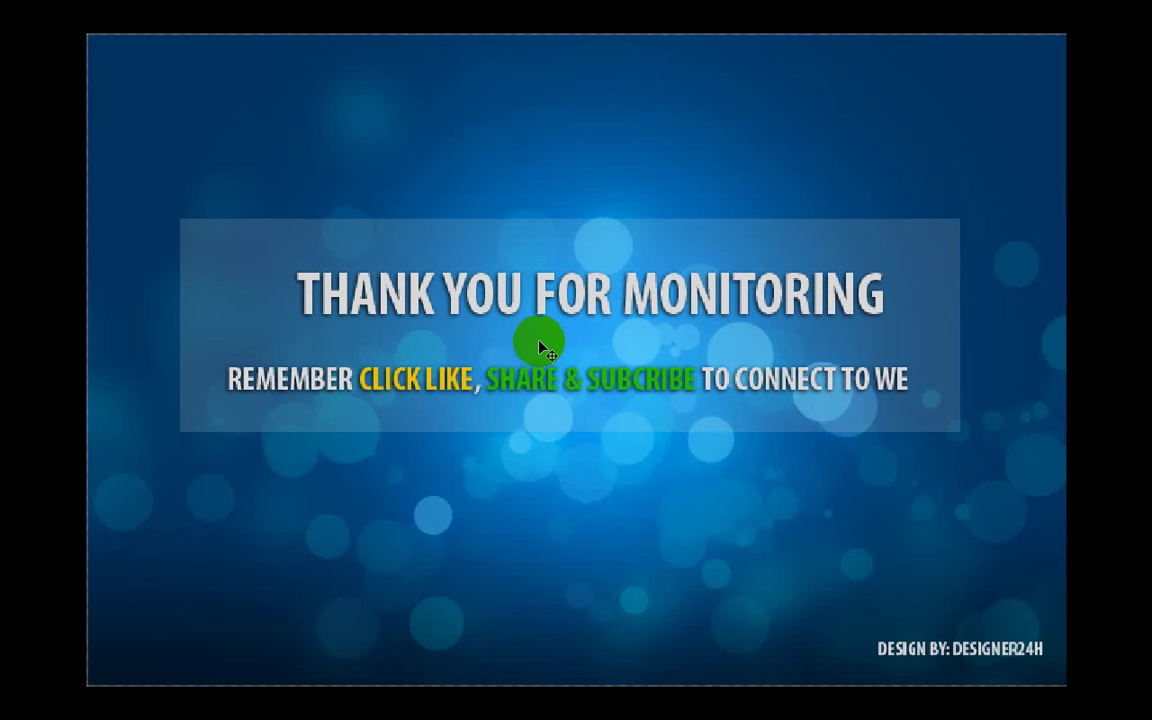
{"action": "key", "text": "ctrl+plus"}
{"action": "key", "text": "ctrl+minus"}
{"action": "key", "text": "ctrl+minus"}
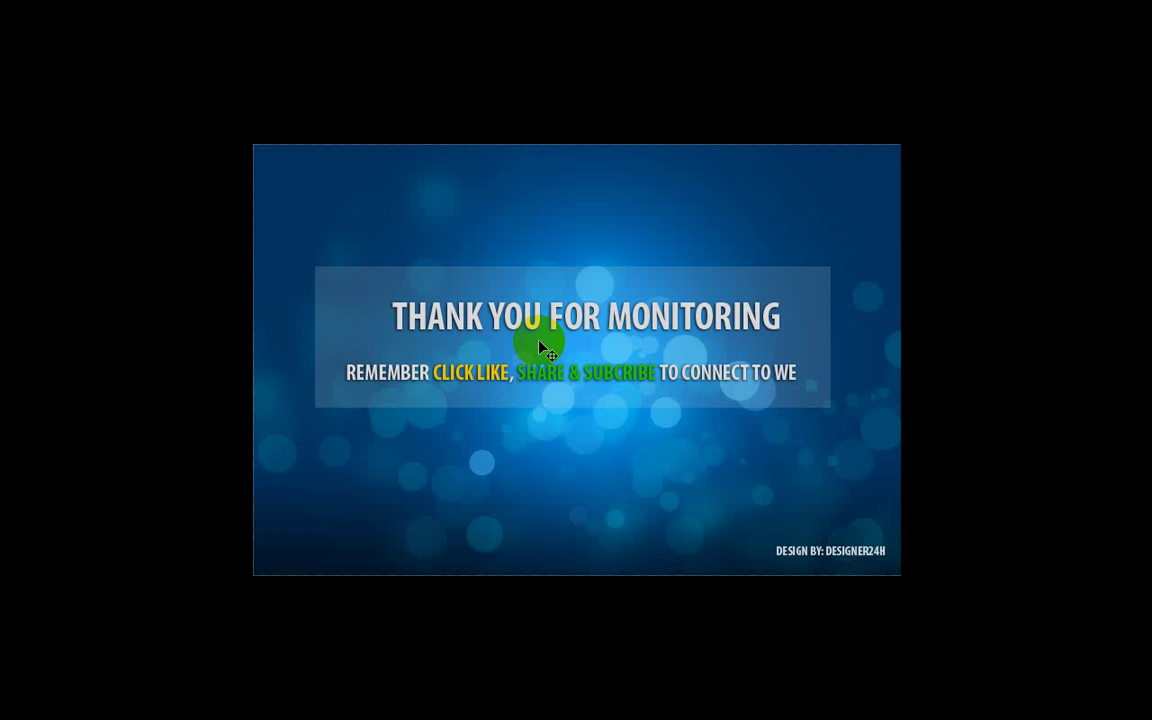